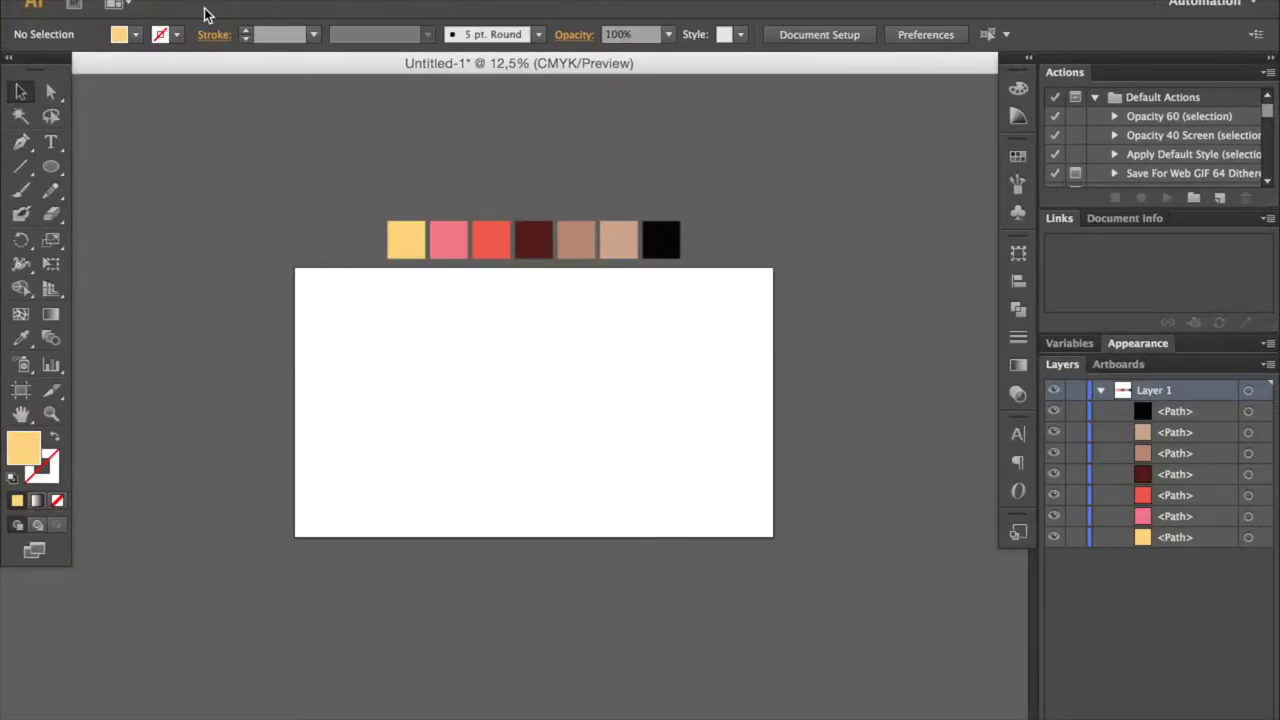
Step: Draw a yellow #face78 rectangle covering the whole artboard
click(50, 166)
drag(297, 268, 777, 531)
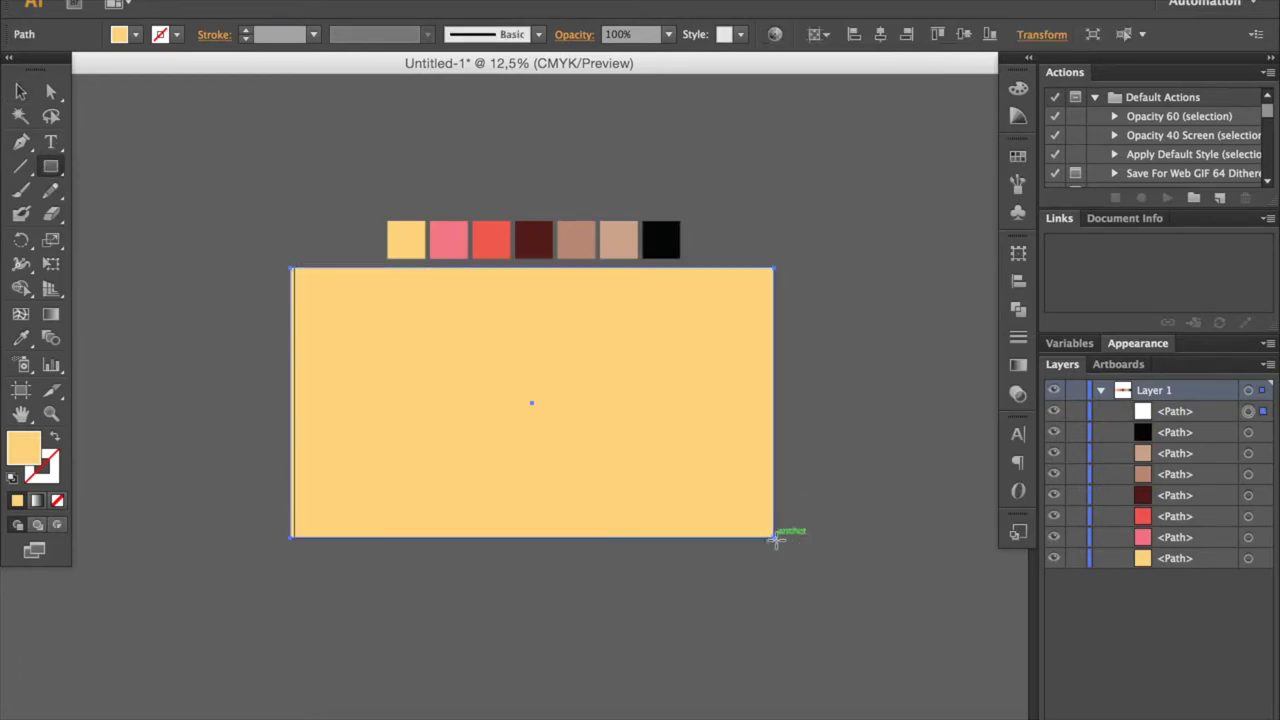
key(ctrl+plus)
key(ctrl+plus)
Step: Deselect the background and pick the light tan swatch as the fill colour
key(i)
key(ctrl+shift+a)
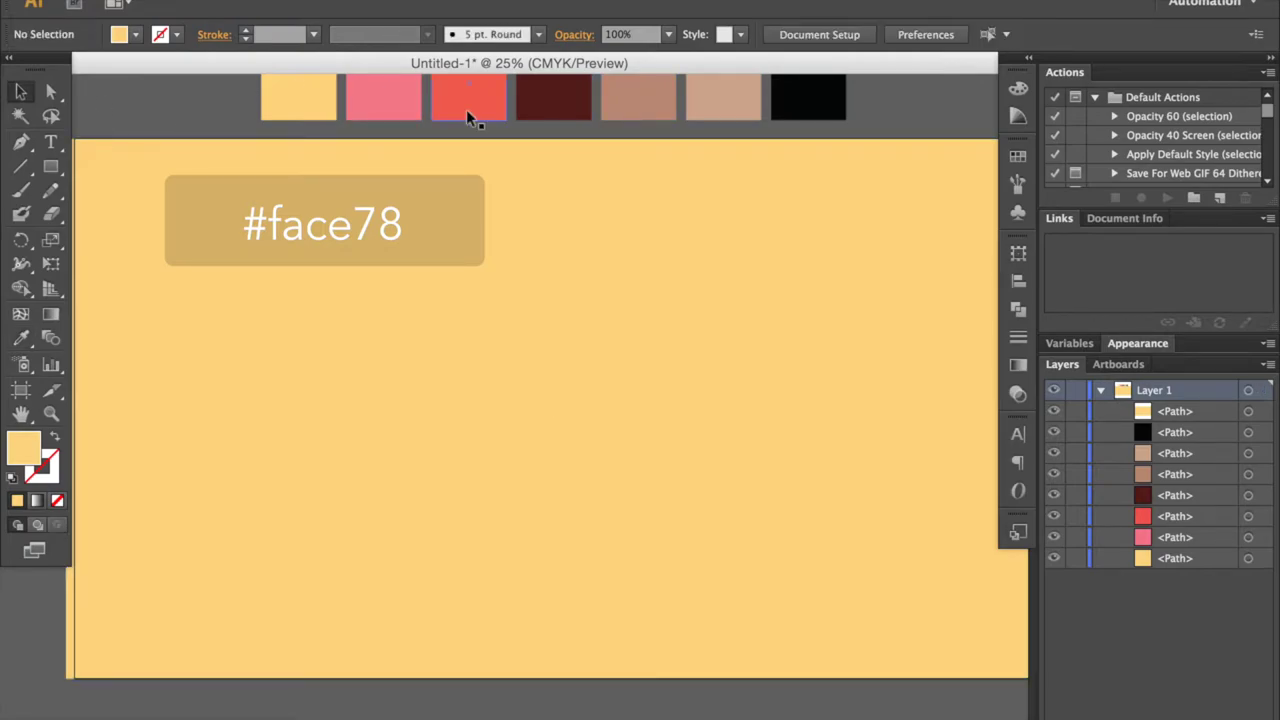
click(737, 86)
click(52, 166)
Step: Draw a tan ellipse for the head, reshape it into an egg, and shift it left
key(l)
drag(499, 211, 638, 400)
key(a)
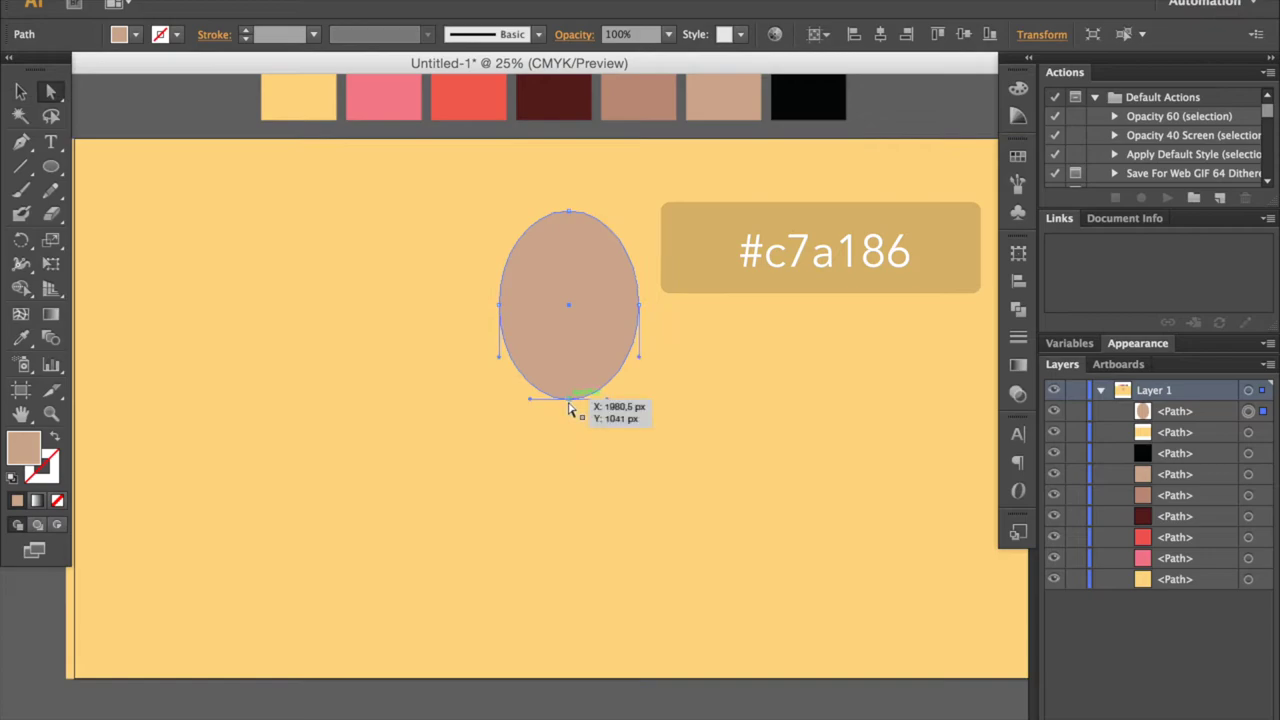
click(569, 399)
click(571, 212)
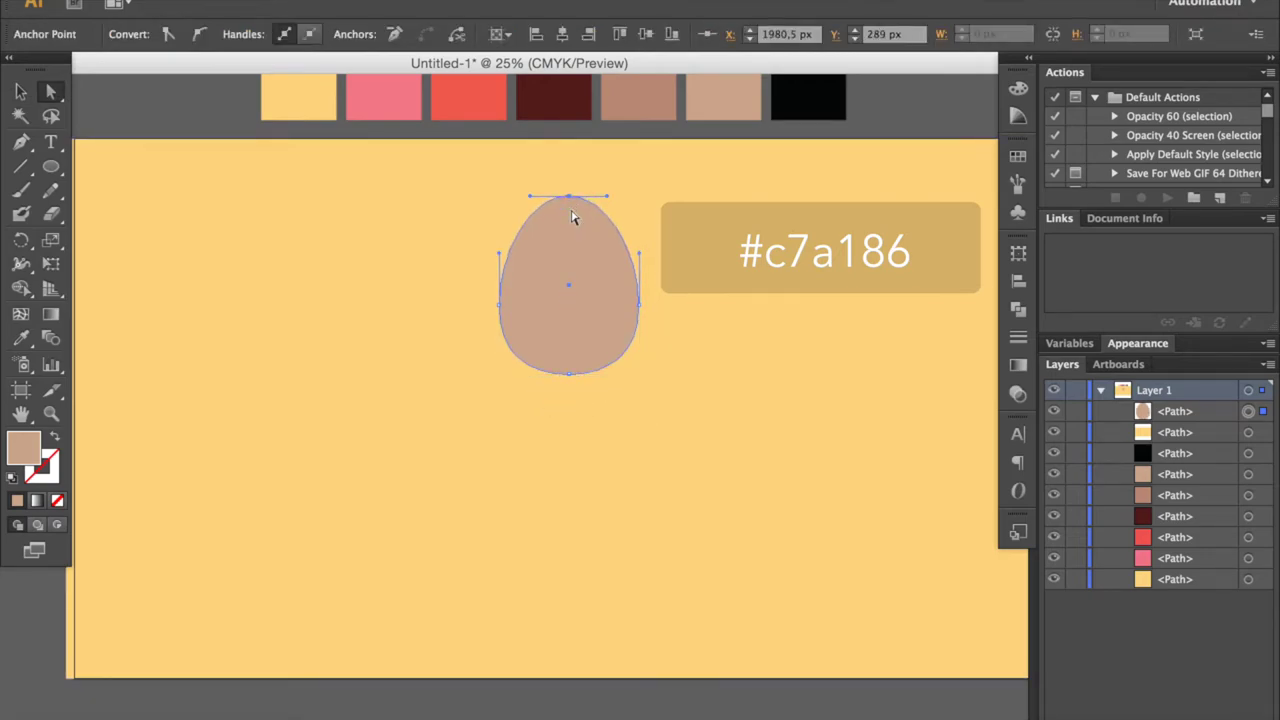
key(v)
drag(600, 275, 574, 272)
Step: Lock the yellow background and sample the egg's tan colour as fill
click(800, 480)
click(1100, 390)
click(1076, 432)
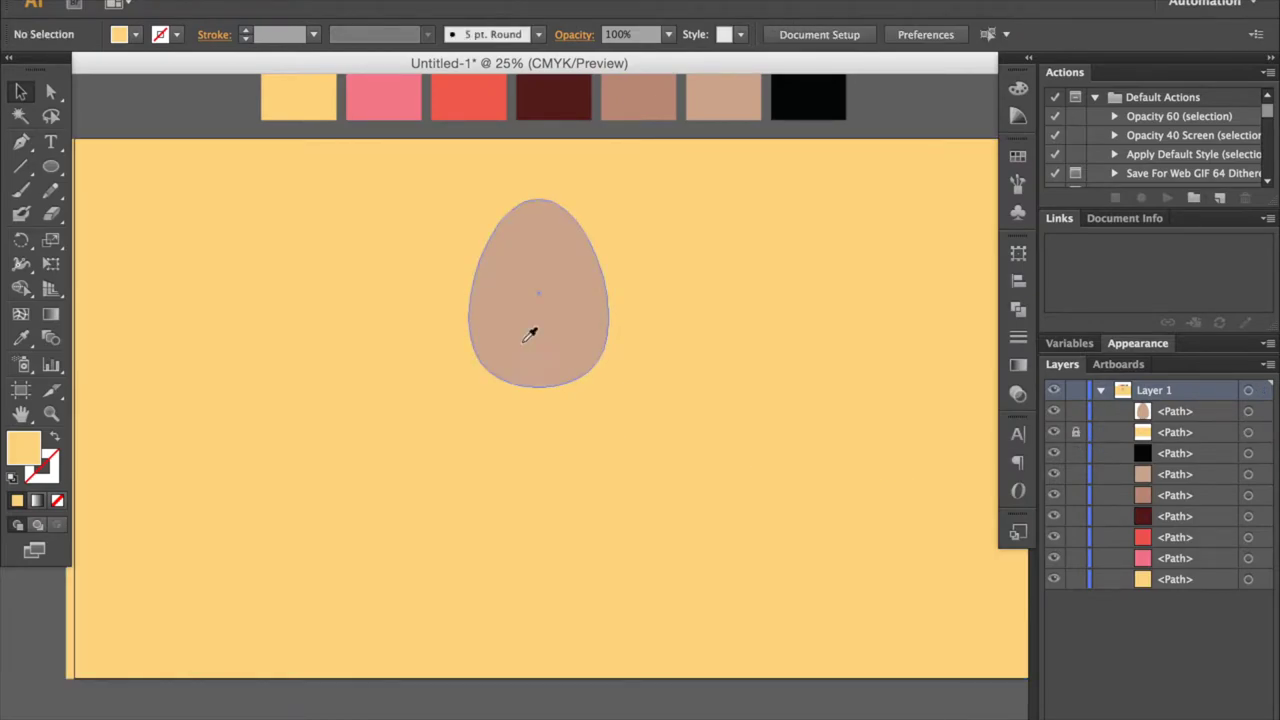
click(749, 94)
Step: Draw a tan teardrop body with a pointed top and fit it under the head
click(51, 166)
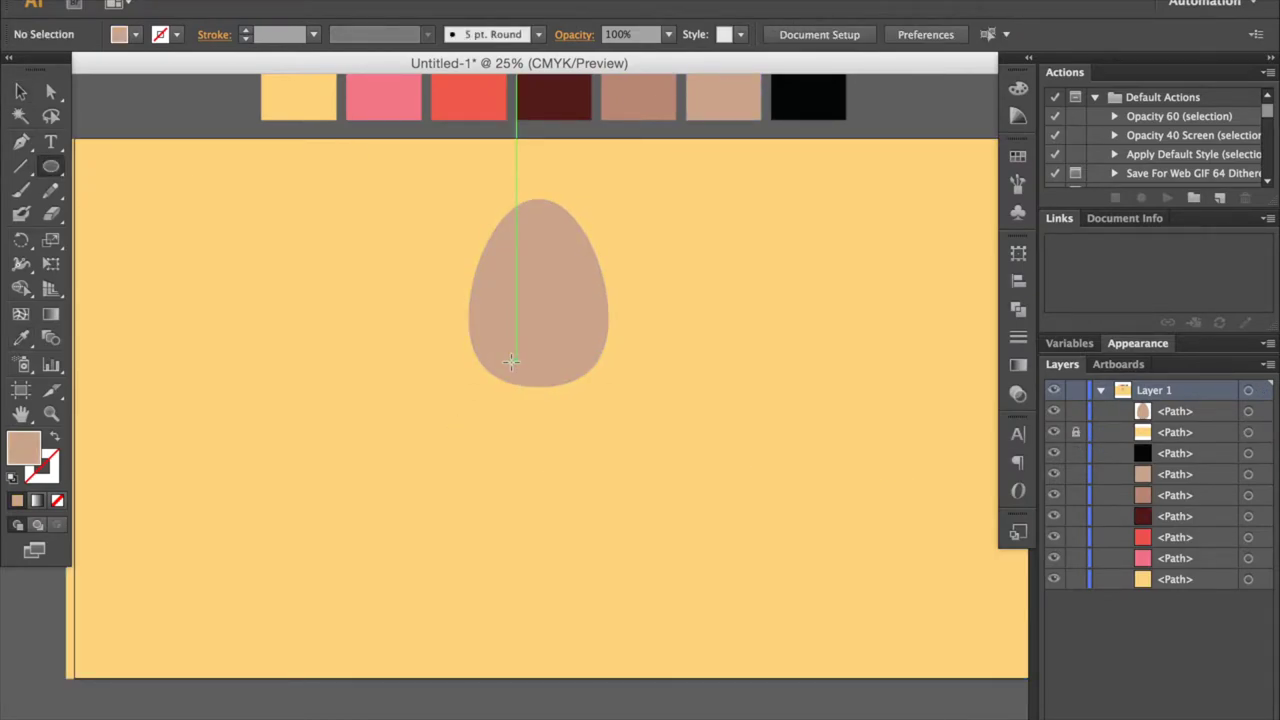
drag(343, 362, 497, 600)
key(a)
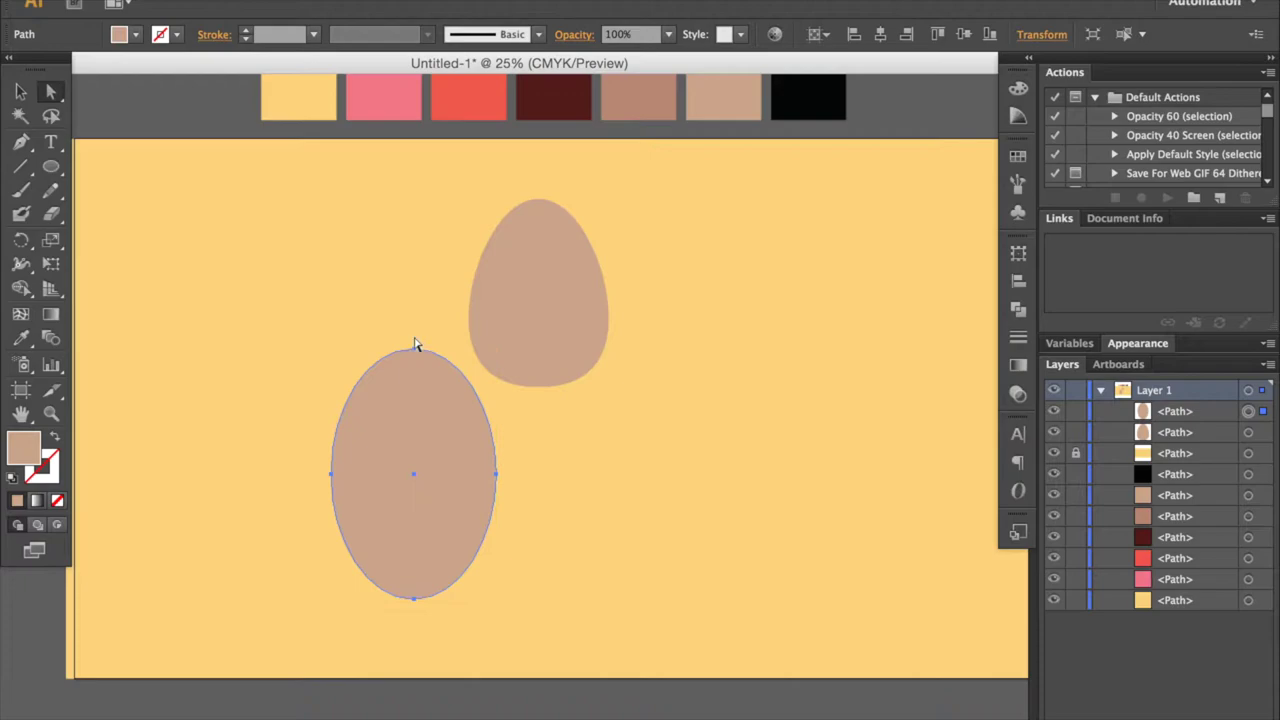
click(164, 40)
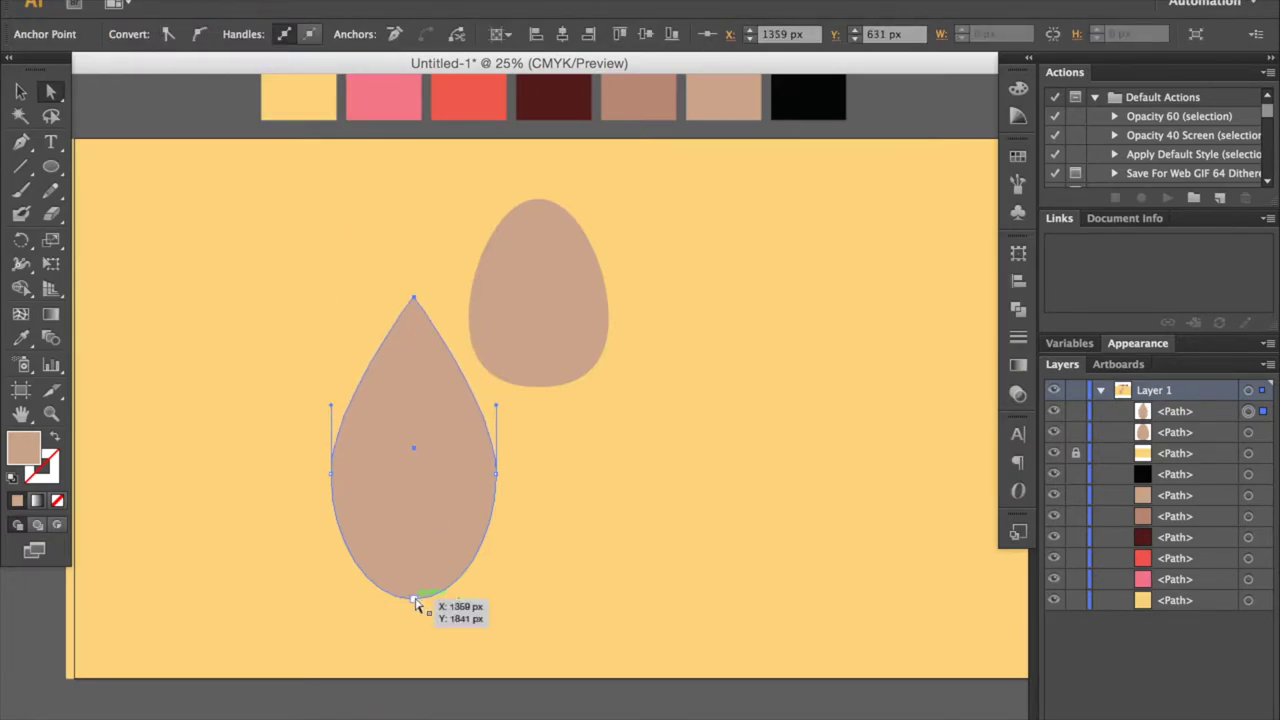
key(shift+Up)
key(shift+Up)
key(shift+Up)
key(v)
drag(403, 510, 528, 543)
drag(624, 456, 543, 403)
Step: Centre the head and teardrop body horizontally on each other
click(653, 480)
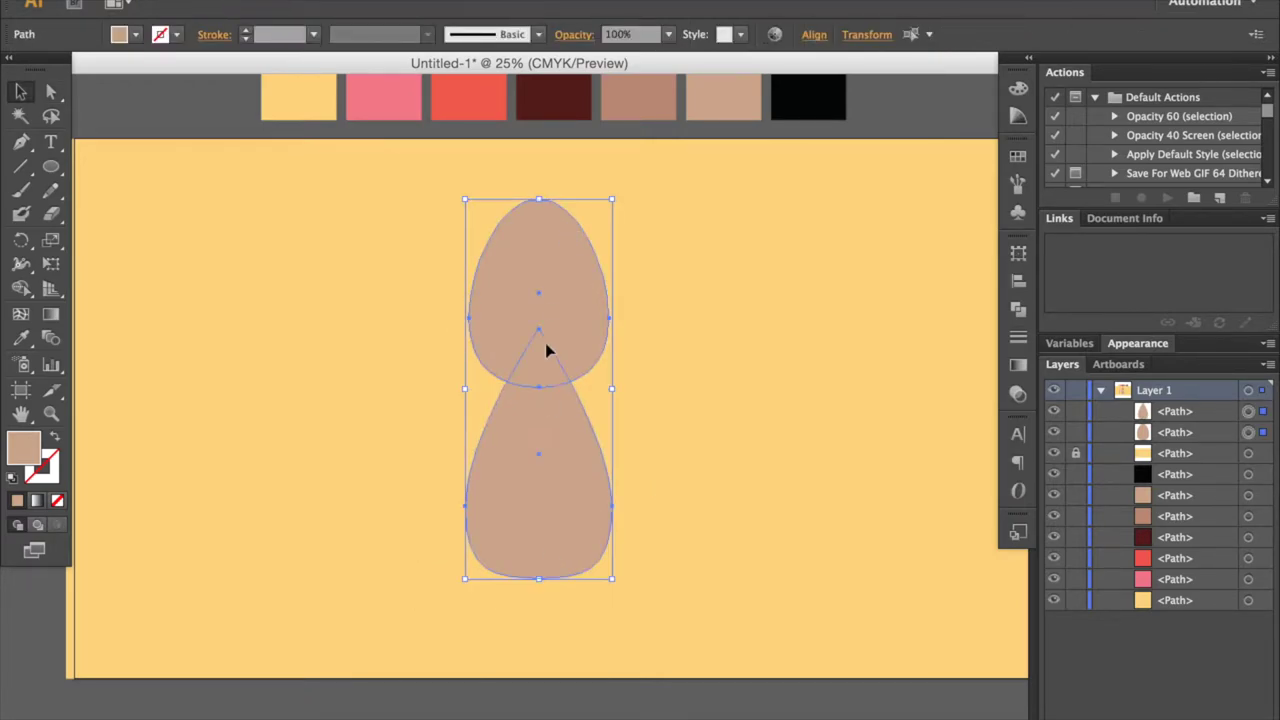
click(814, 34)
click(641, 88)
click(687, 325)
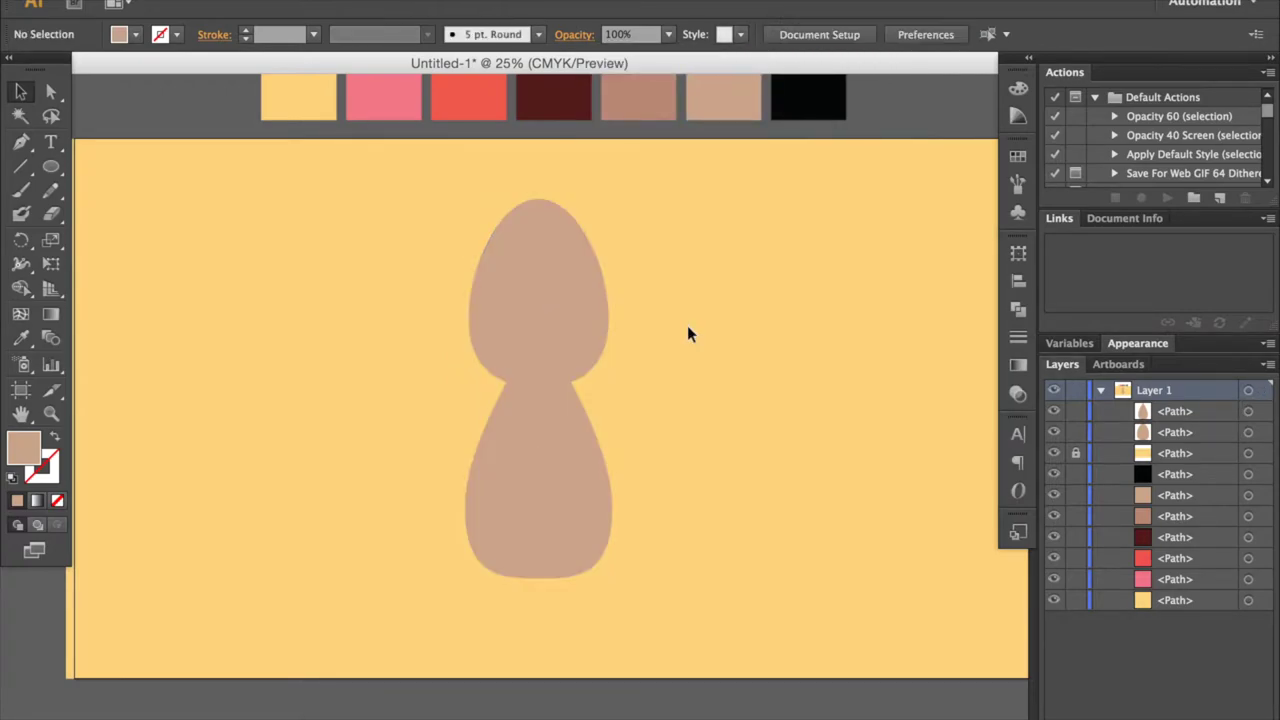
Step: Make the teardrop body slightly narrower and check its anchor points
drag(55, 177, 108, 214)
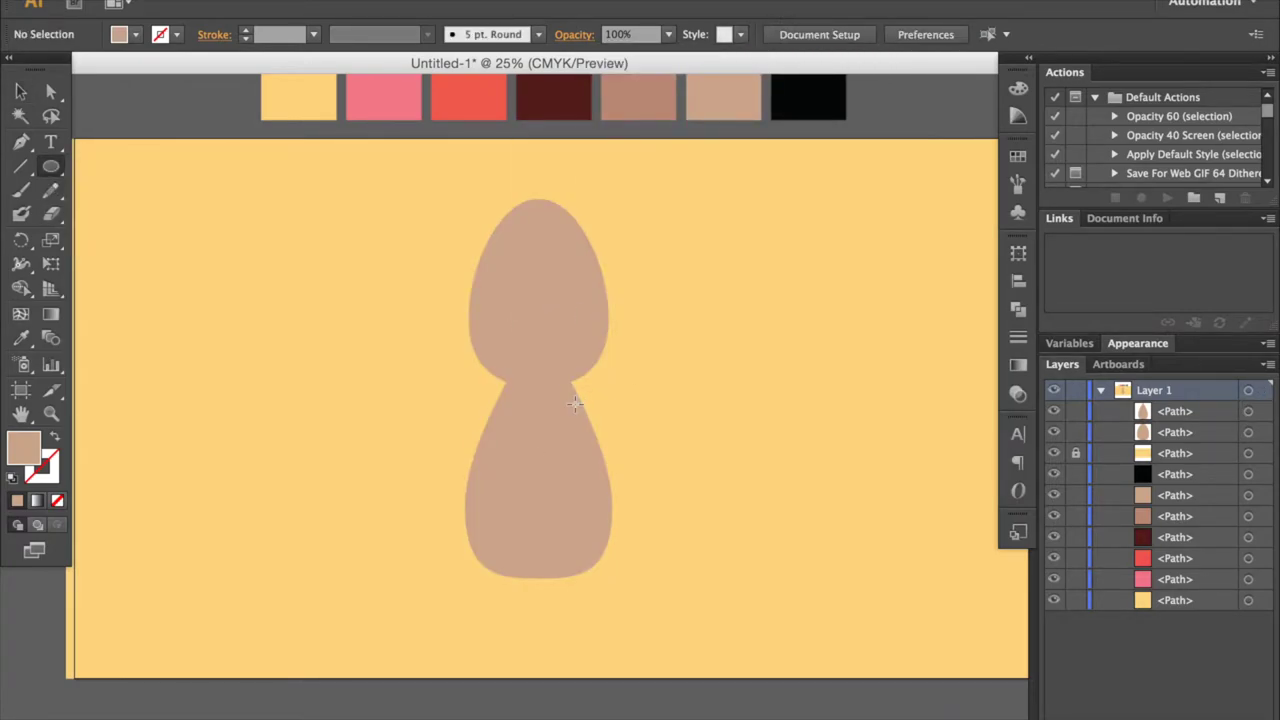
key(a)
click(608, 457)
key(v)
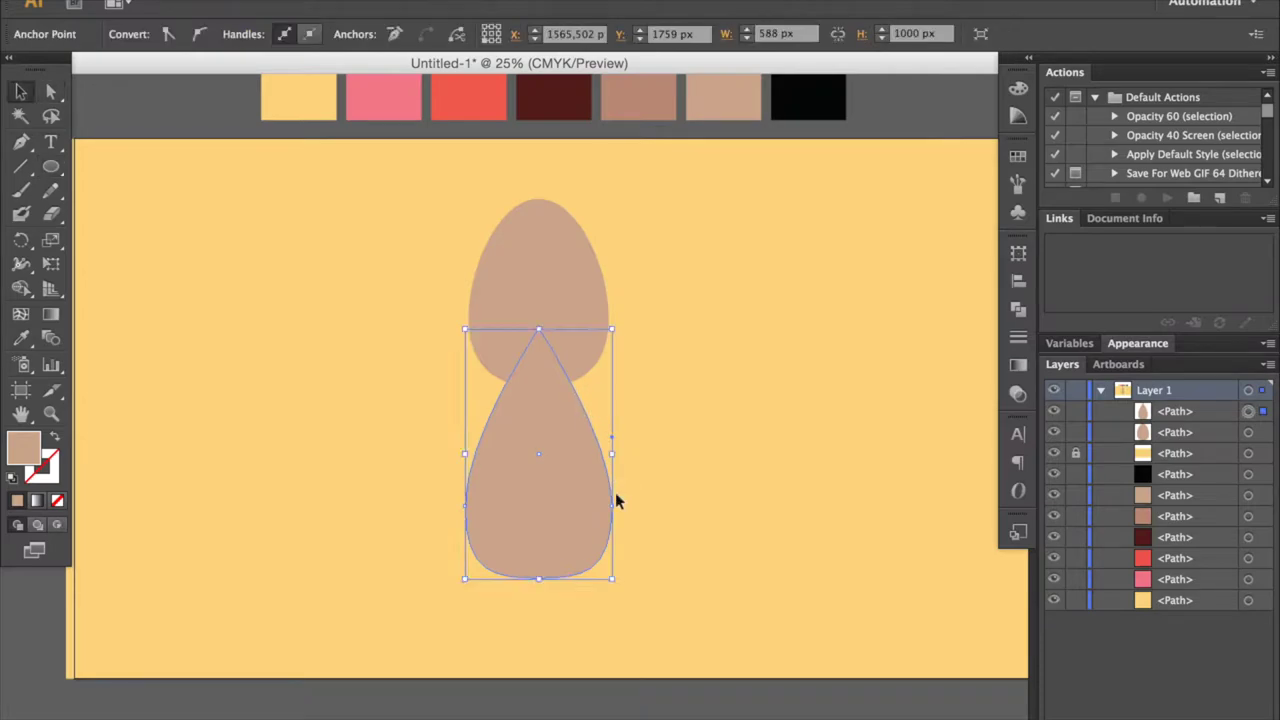
shift+click(585, 521)
drag(613, 459, 607, 449)
click(659, 490)
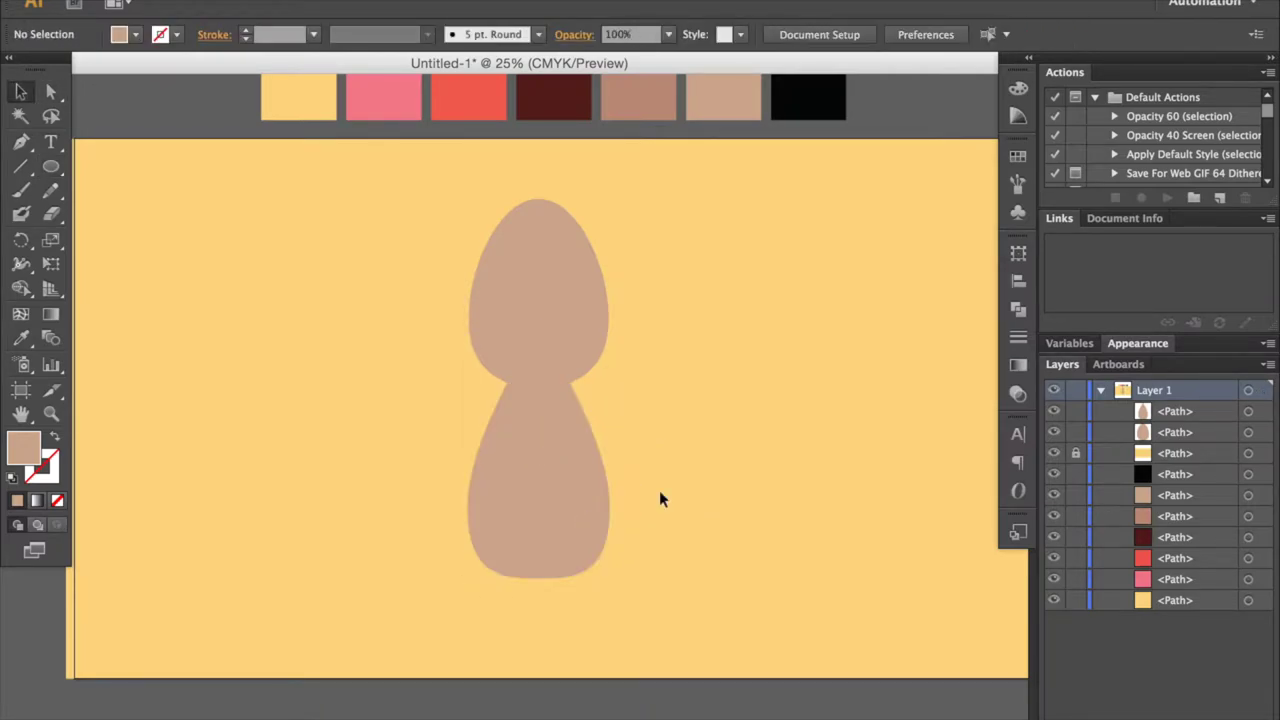
key(a)
click(477, 531)
click(610, 513)
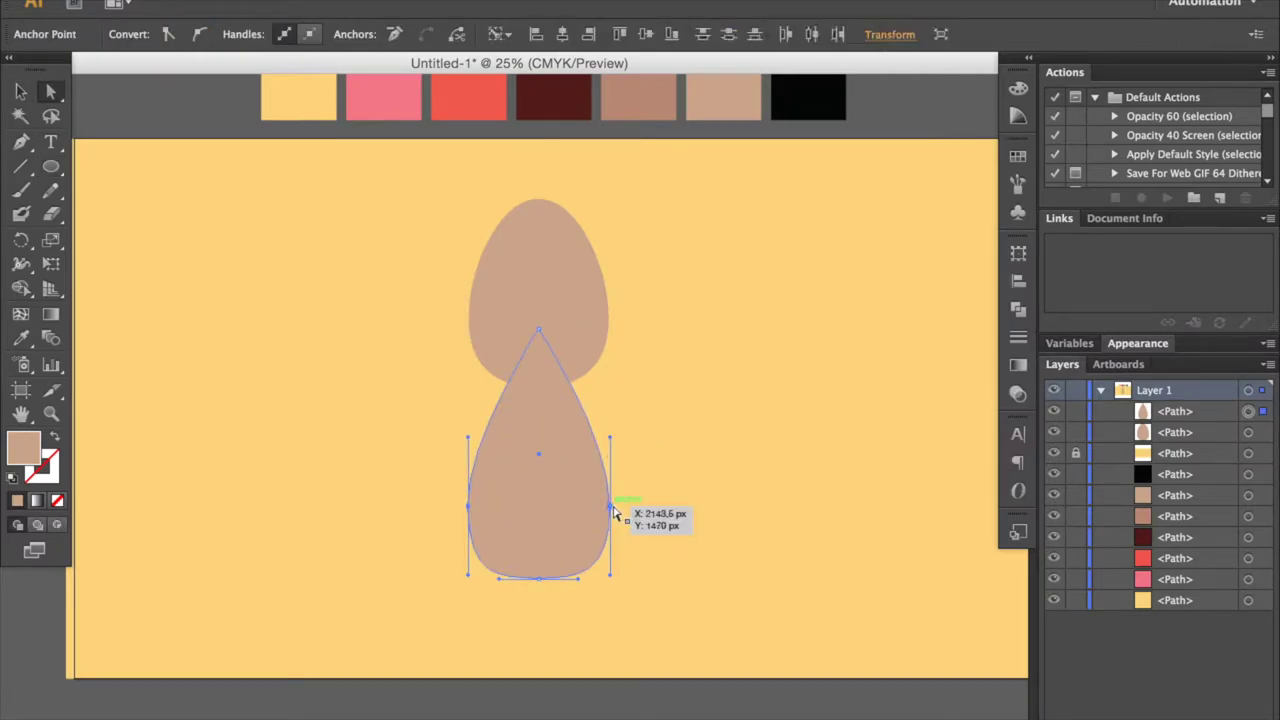
click(684, 585)
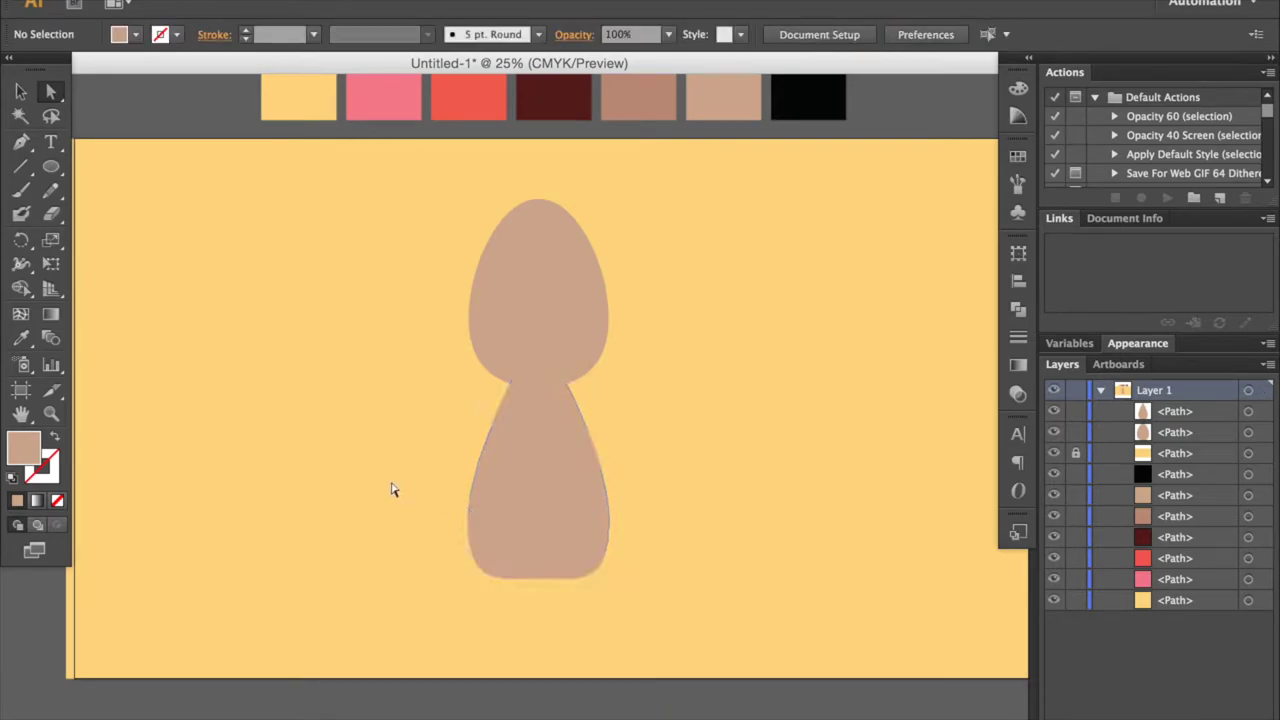
click(56, 168)
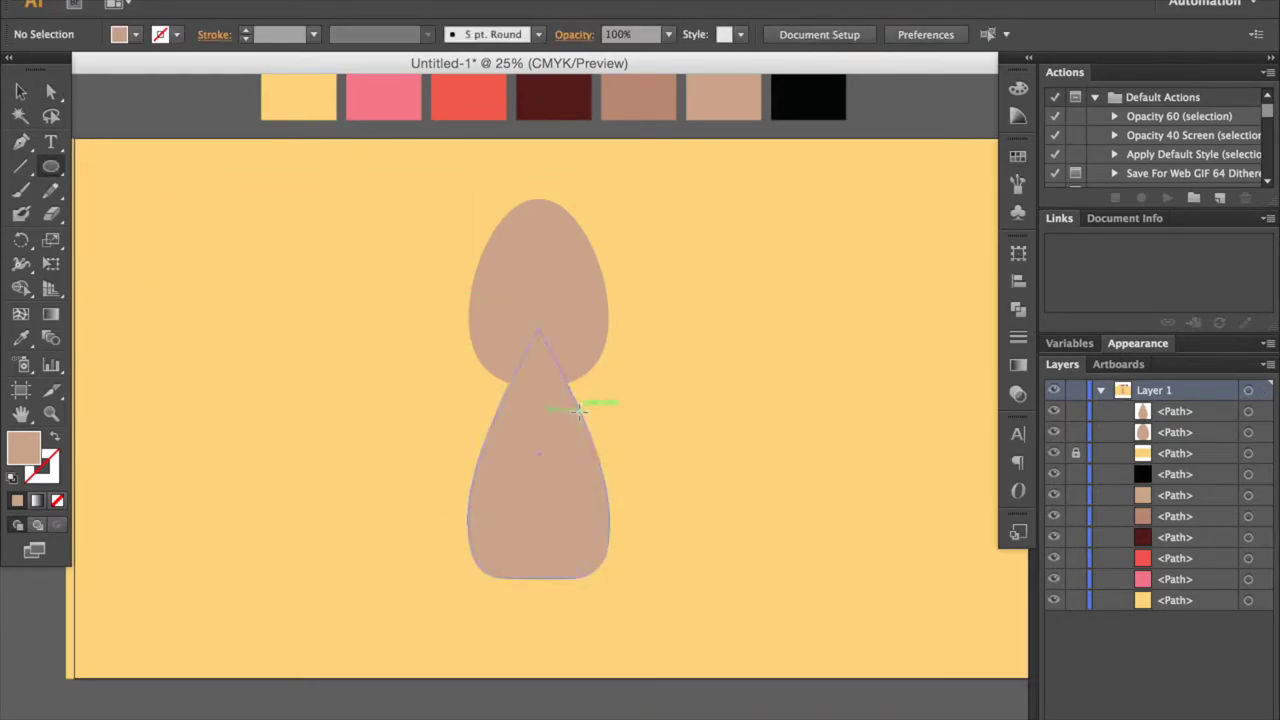
Step: Draw a tall tan ellipse on the body's right side and tilt it outward
drag(570, 386, 610, 518)
key(v)
click(633, 515)
click(592, 480)
drag(614, 526, 636, 527)
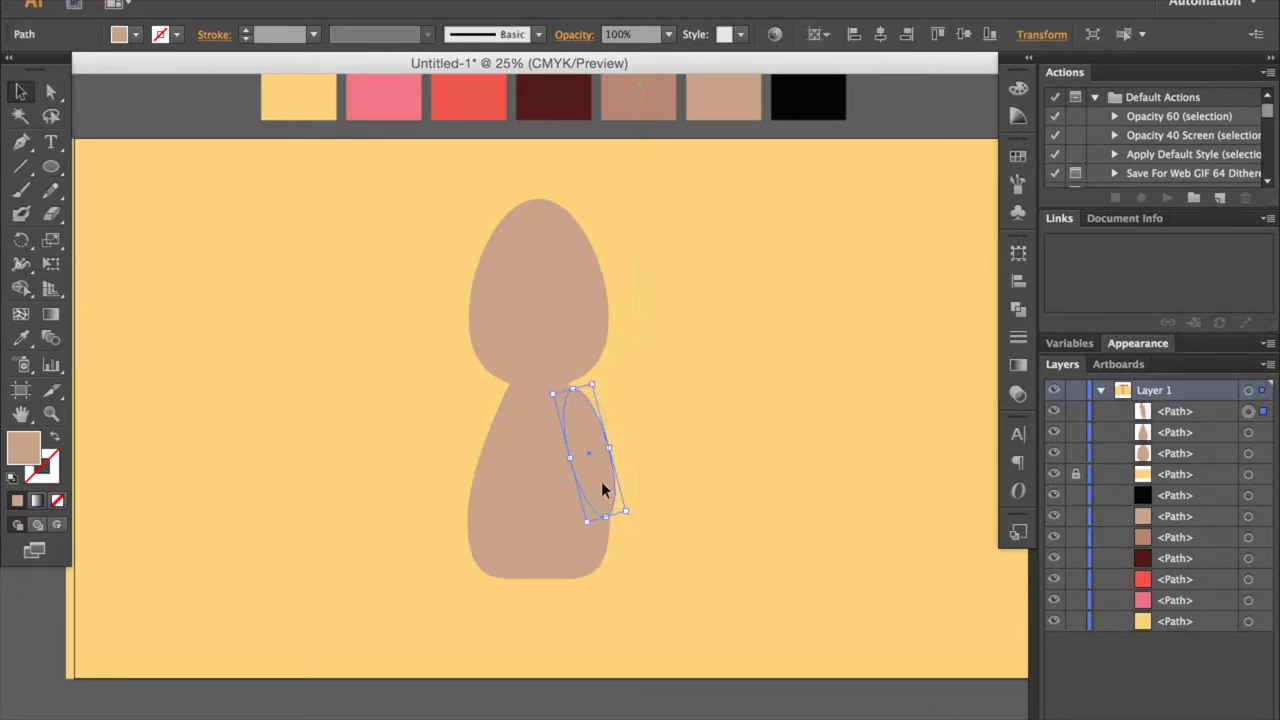
click(652, 520)
click(600, 466)
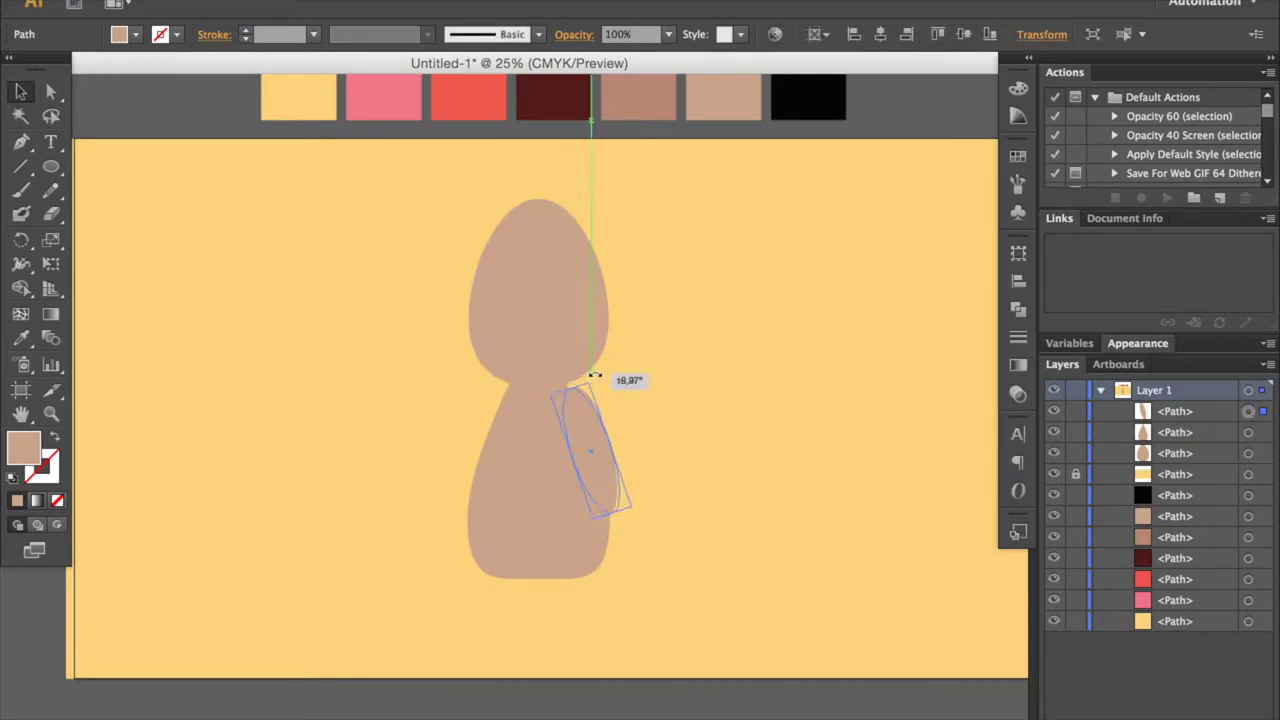
drag(594, 375, 595, 376)
click(650, 445)
click(613, 510)
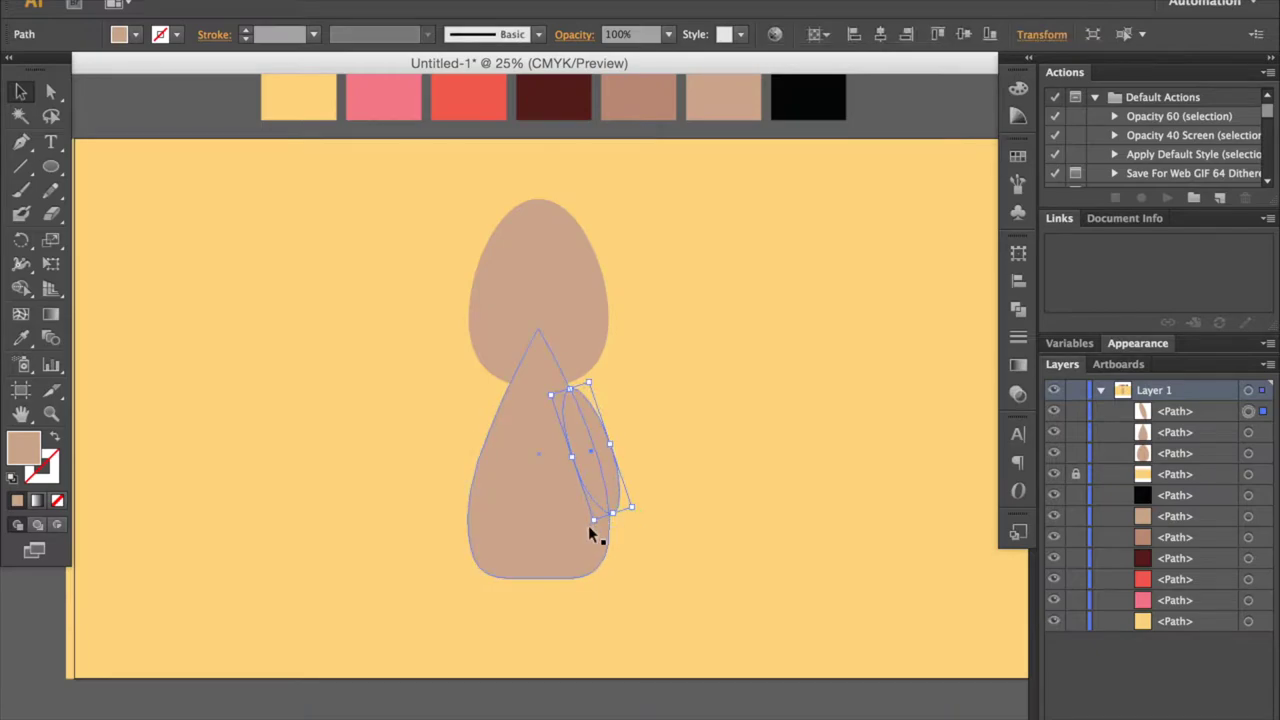
mouse_move(644, 511)
mouse_down()
mouse_move(633, 518)
mouse_move(670, 520)
mouse_up()
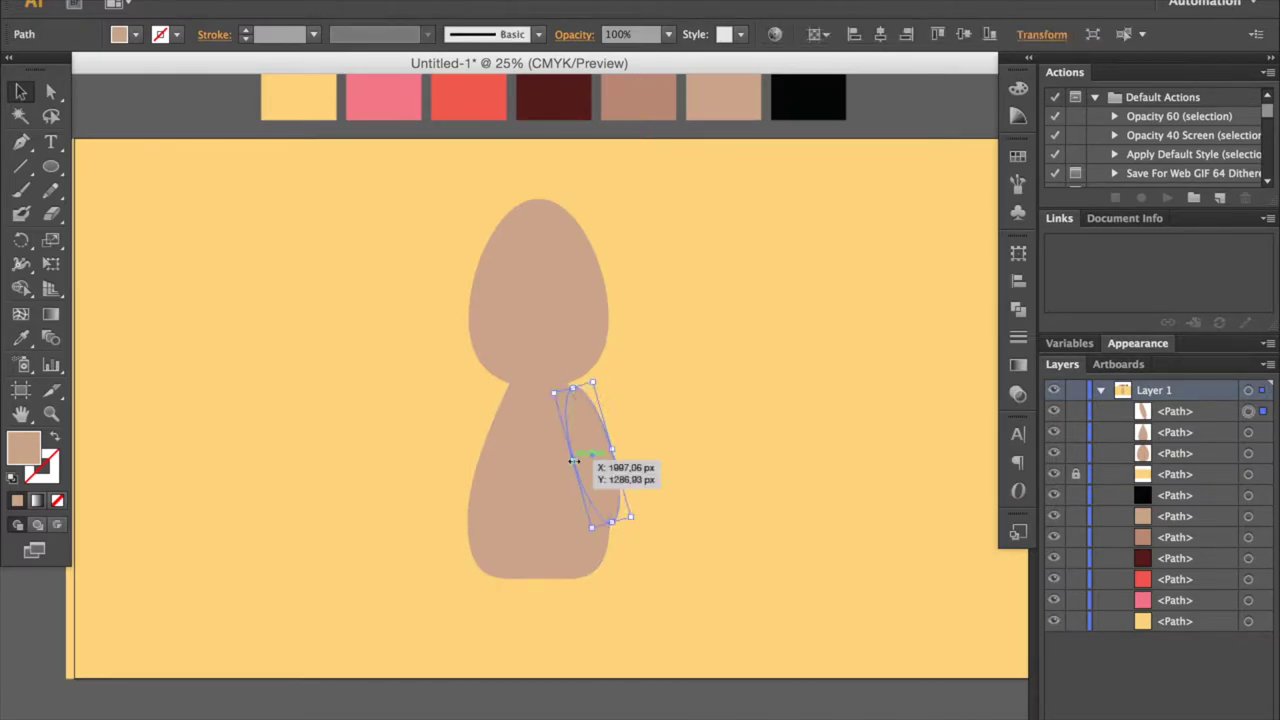
Step: Reflect a copy of the ellipse to the left side and centre the pair on the body
right_click(613, 462)
click(895, 637)
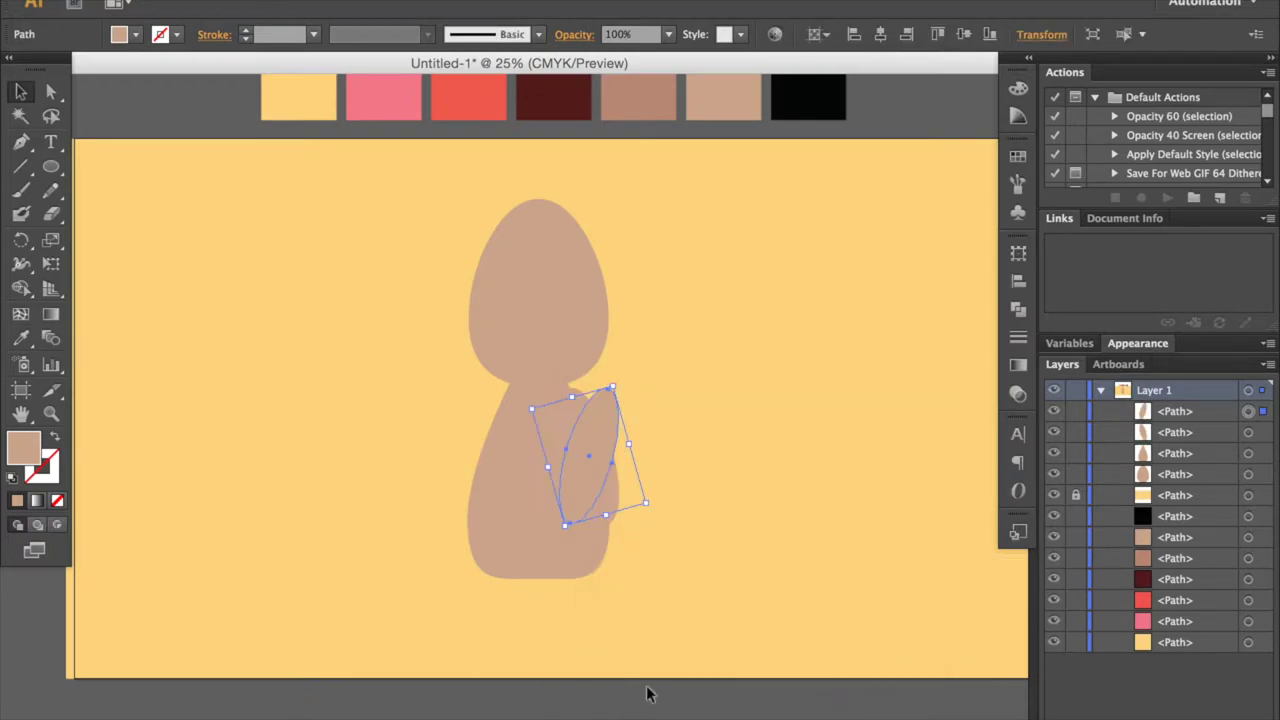
key(shift+Left)
key(shift+Left)
key(shift+Left)
key(shift+Left)
key(shift+Left)
key(shift+Left)
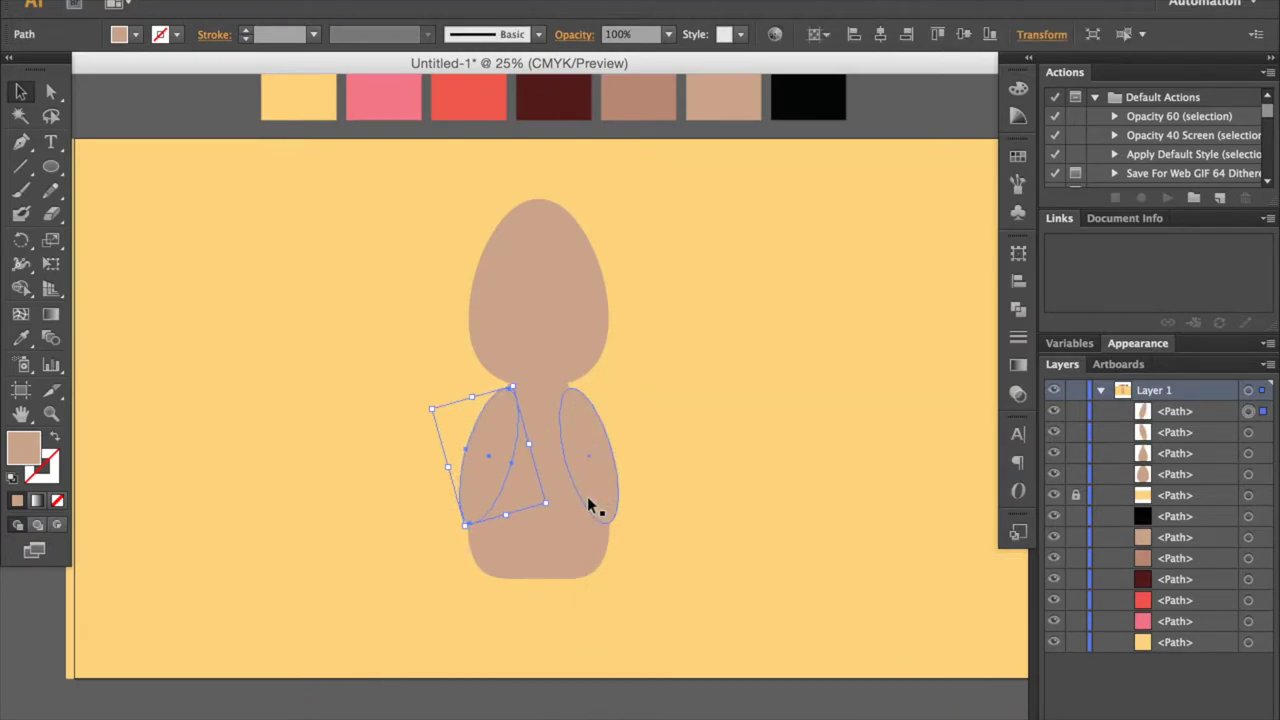
key(ctrl+g)
shift+click(585, 498)
click(667, 34)
click(667, 92)
click(460, 470)
key(ctrl+shift+g)
Step: Paste a copy of the body in front with a #531d19 stroke and no fill
click(732, 483)
click(543, 492)
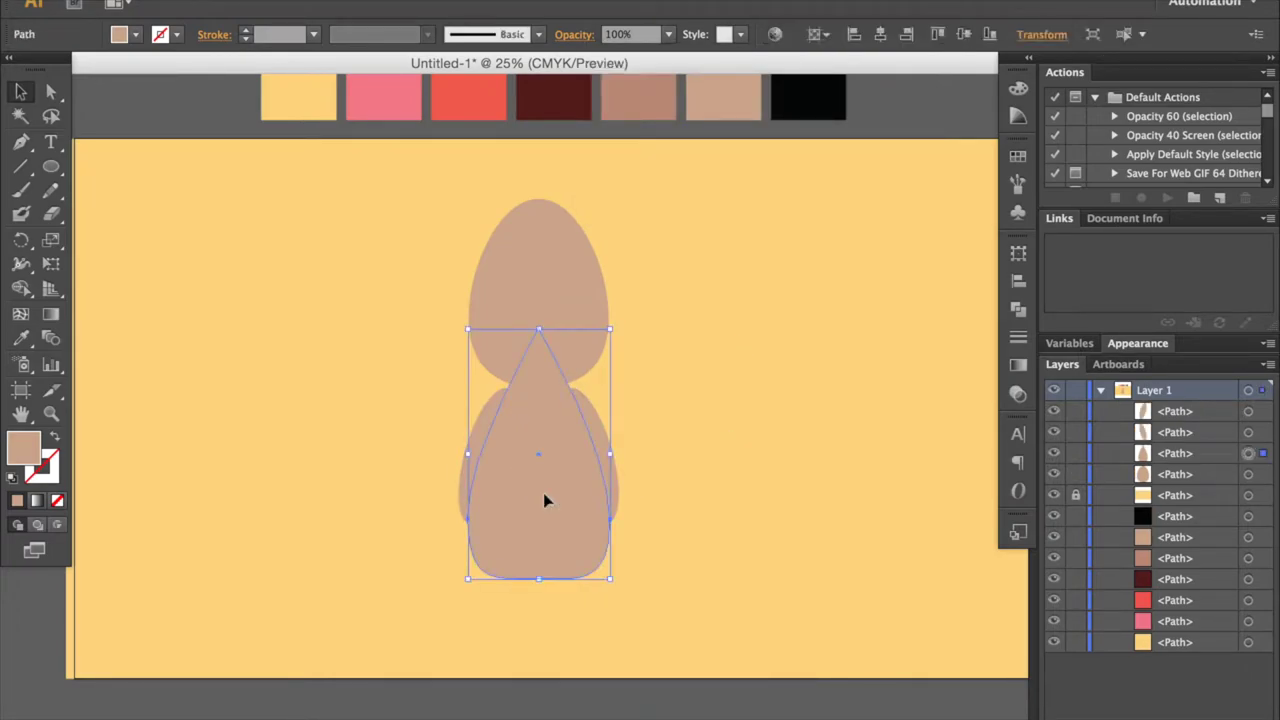
key(ctrl+c)
key(ctrl+f)
key(shift+x)
key(i)
click(553, 97)
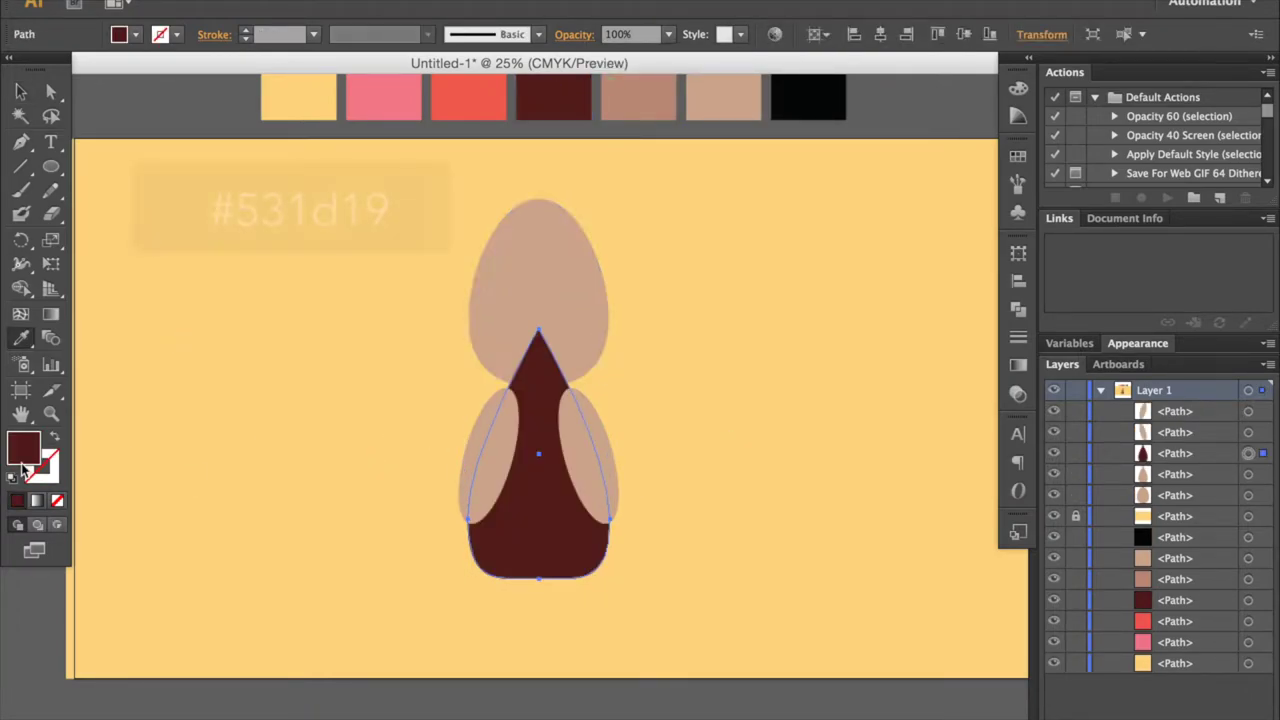
key(shift+x)
Step: Send the tan body behind the head
key(v)
click(528, 514)
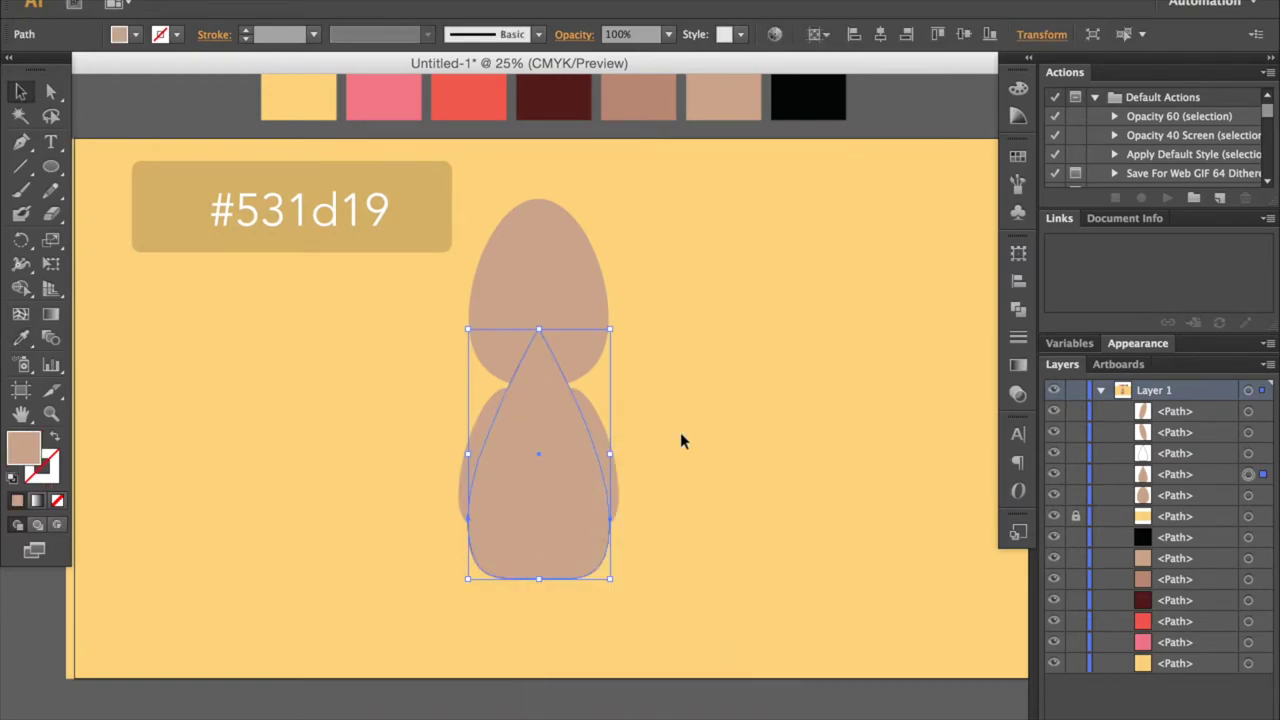
right_click(530, 428)
click(790, 645)
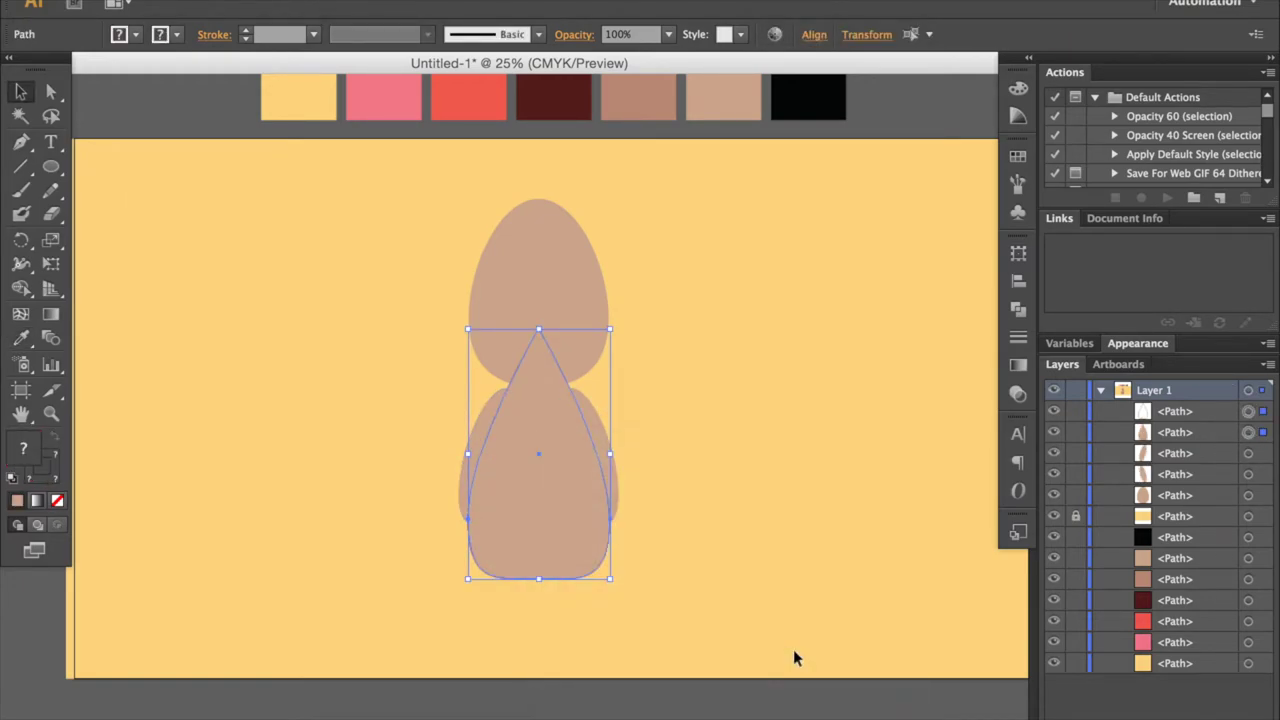
Step: Bring the head in front of the body, undoing an accidental recolour
right_click(603, 272)
click(888, 549)
click(716, 337)
click(544, 292)
key(i)
click(551, 97)
key(ctrl+z)
Step: Zoom in and give the head a dark brown outline
key(v)
key(ctrl+plus)
click(493, 418)
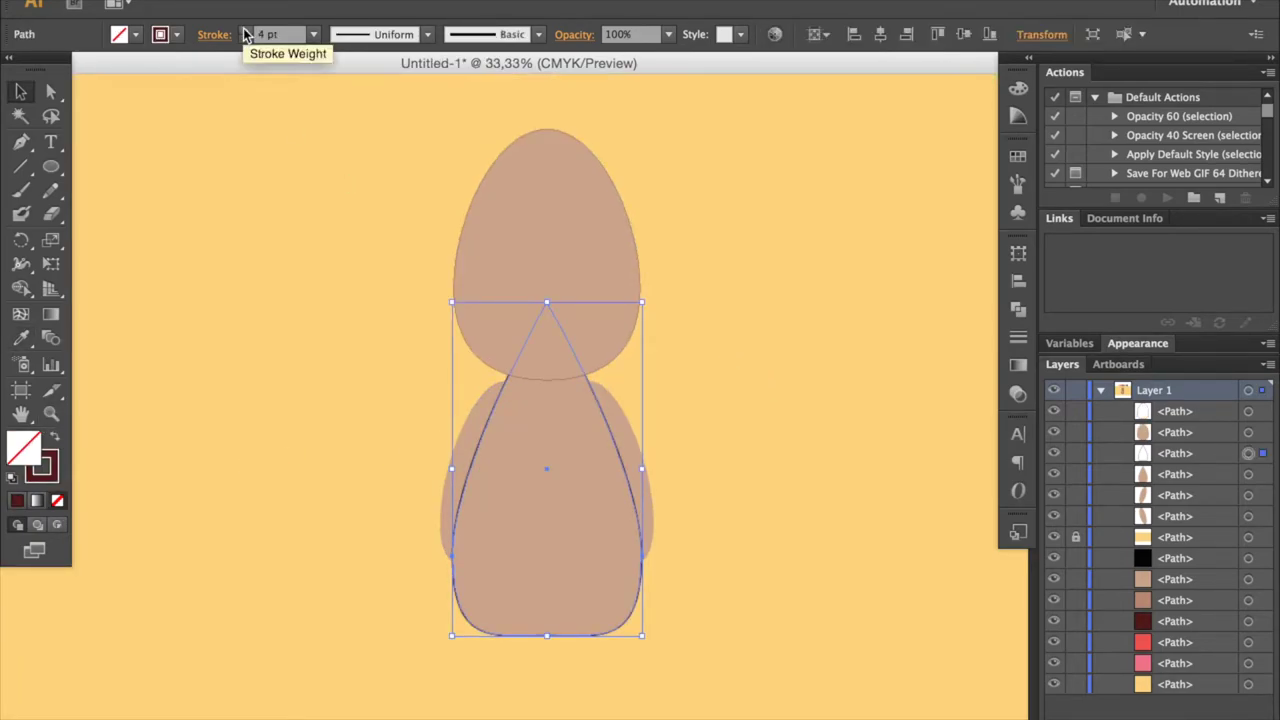
click(300, 213)
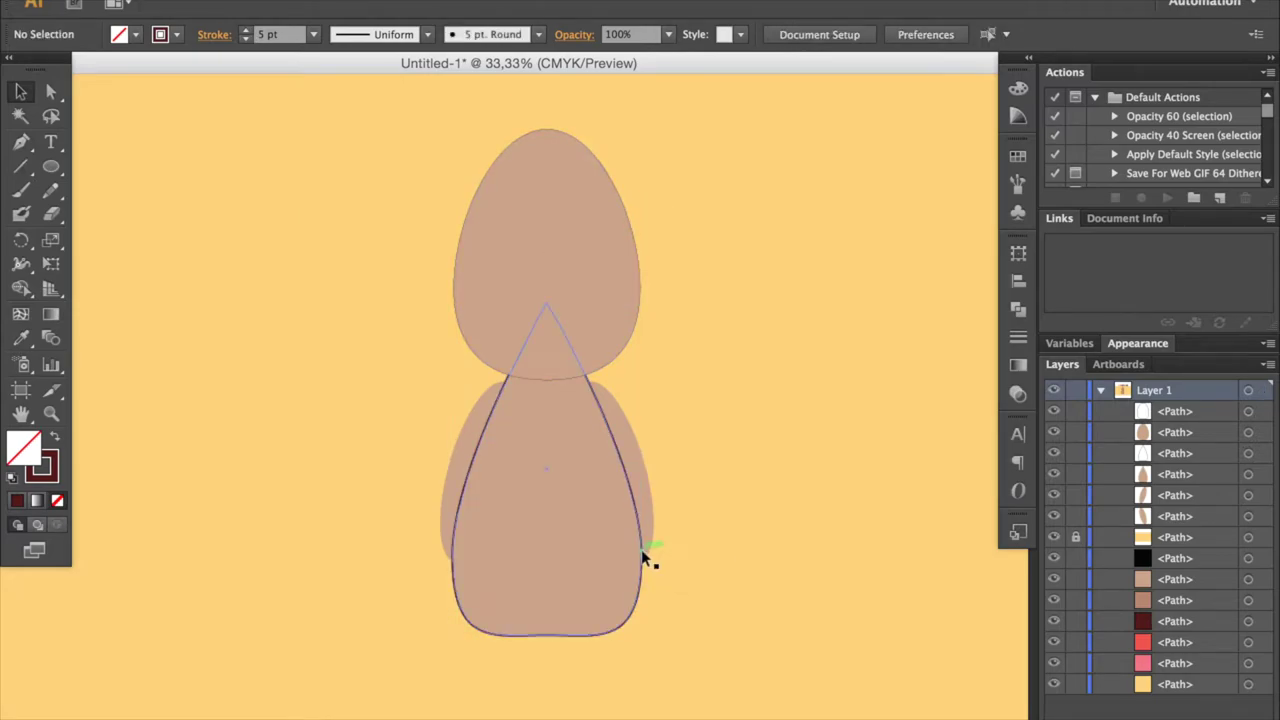
click(639, 309)
click(245, 29)
click(288, 236)
Step: Copy the body's tan fill and dark brown outline onto both arms
click(468, 450)
shift+click(630, 444)
key(i)
scroll(622, 131, up, 3)
click(622, 131)
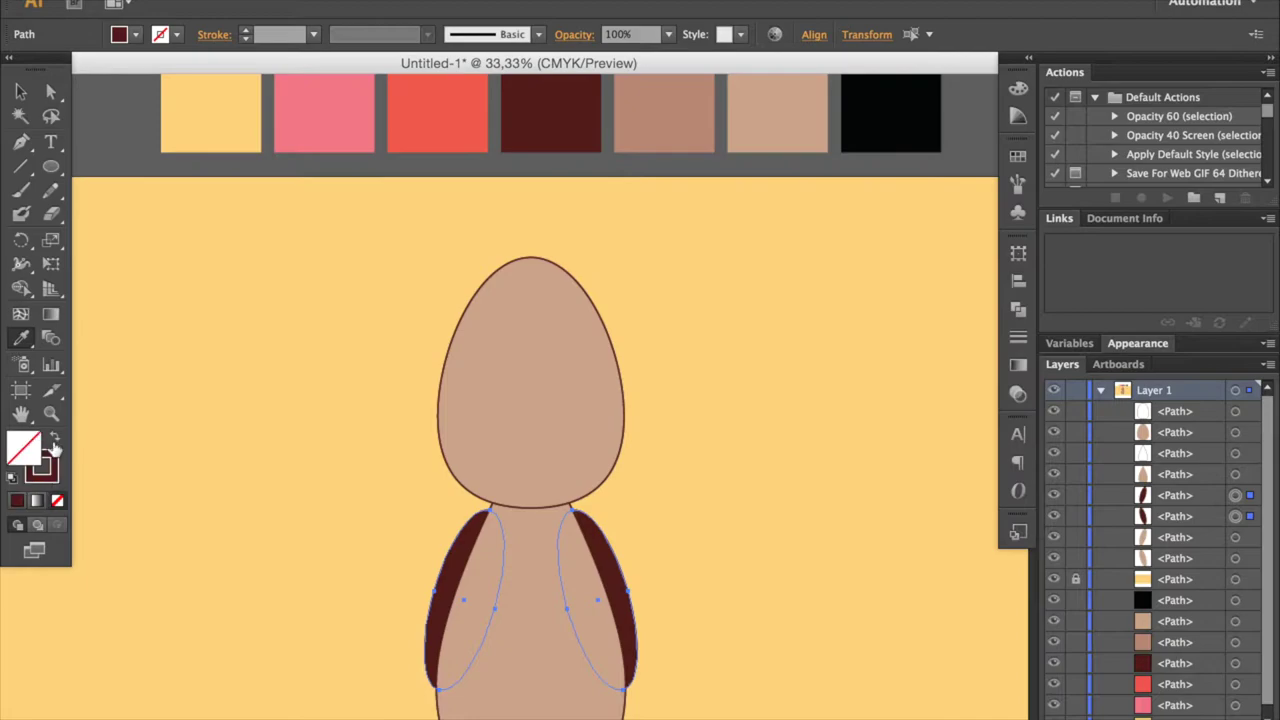
scroll(500, 400, down, 2)
Step: Clear the selection and draw a small oval foot beneath the body
key(v)
click(251, 238)
scroll(251, 238, down, 2)
scroll(251, 238, down, 2)
key(l)
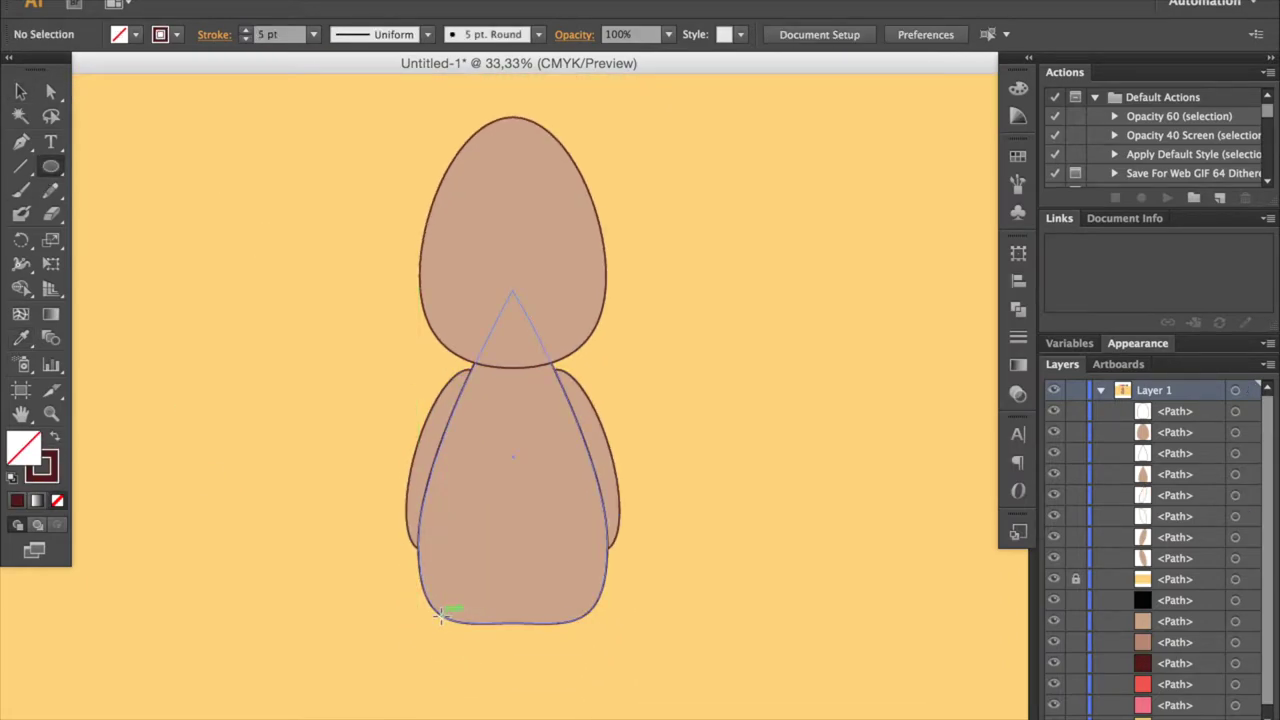
drag(433, 613, 522, 648)
Step: Draw an ellipse under the body and pull its bottom anchor up into a dome-shaped foot
key(i)
click(491, 420)
key(v)
key(a)
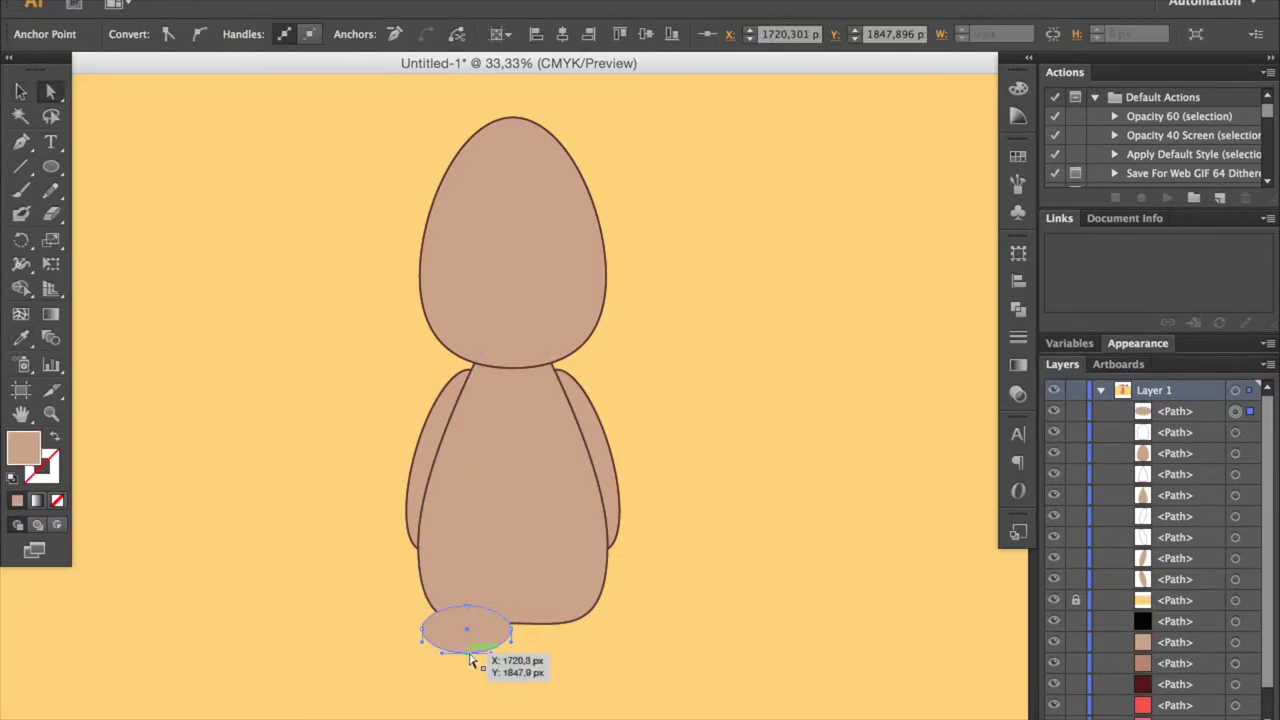
drag(467, 645, 467, 628)
key(v)
click(523, 649)
click(490, 632)
Step: Give the dome foot the body's brown outline using the eyedropper
key(ctrl+plus)
scroll(449, 646, down, 3)
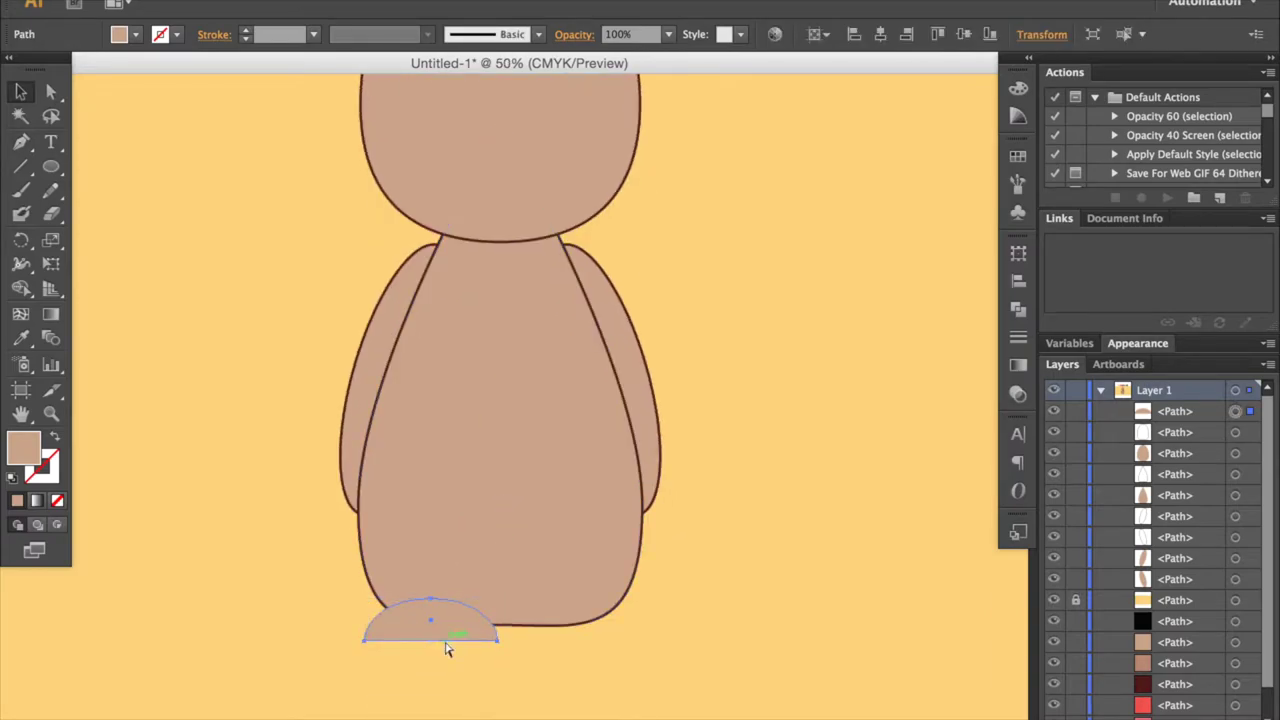
scroll(509, 514, up, 2)
key(i)
click(648, 537)
key(ctrl+shift+a)
key(ctrl+plus)
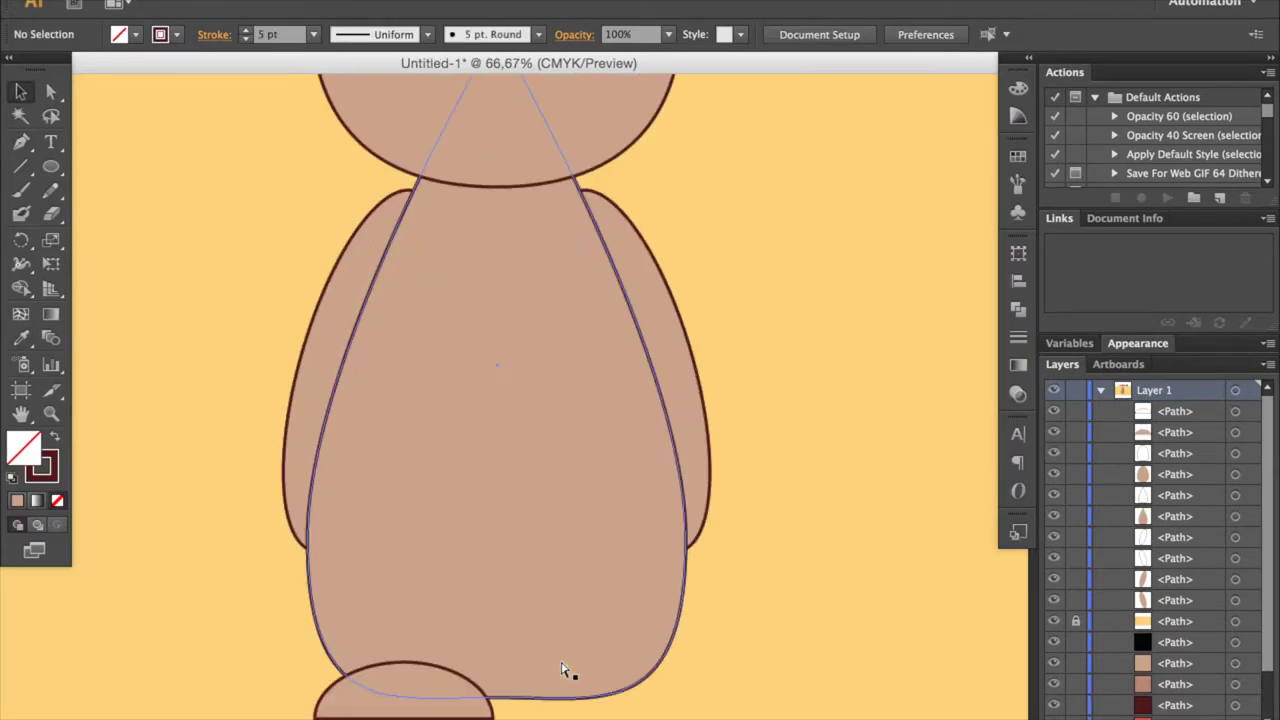
key(ctrl+plus)
Step: Draw short toe lines inside the dome with the Line Segment tool
click(52, 168)
click(21, 166)
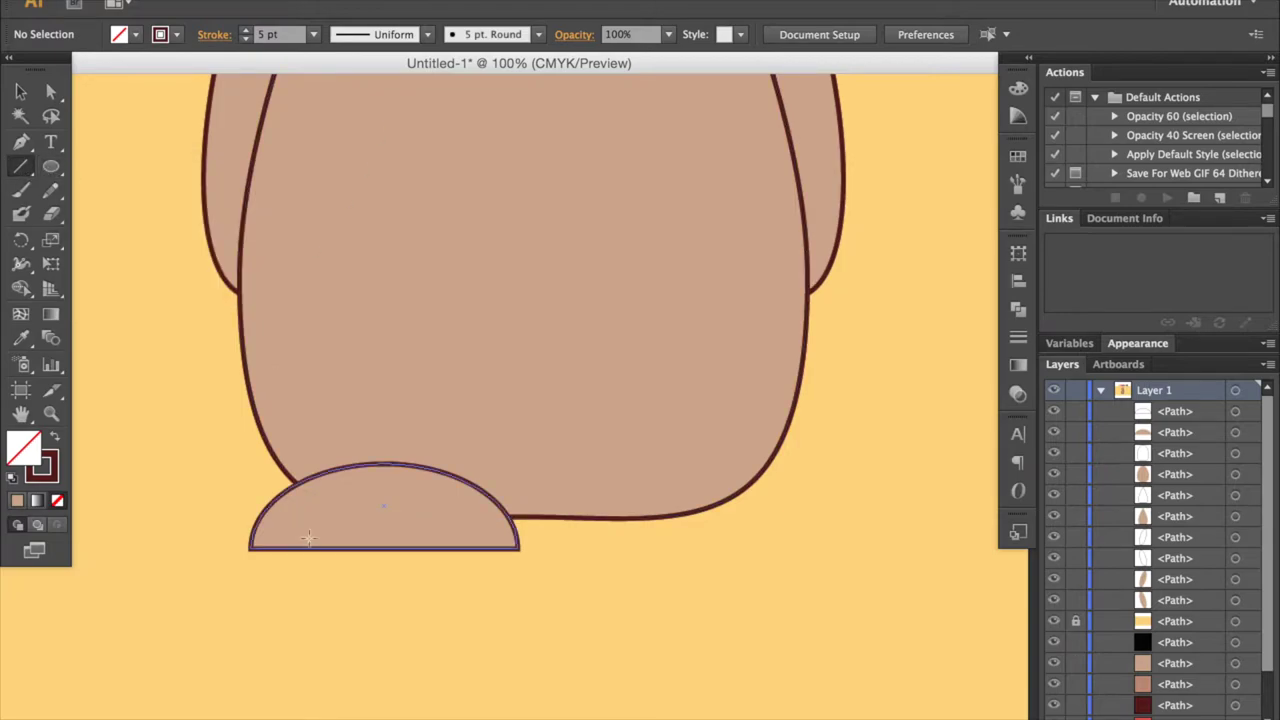
mouse_move(334, 515)
mouse_down()
mouse_move(334, 548)
mouse_move(419, 532)
mouse_up()
key(v)
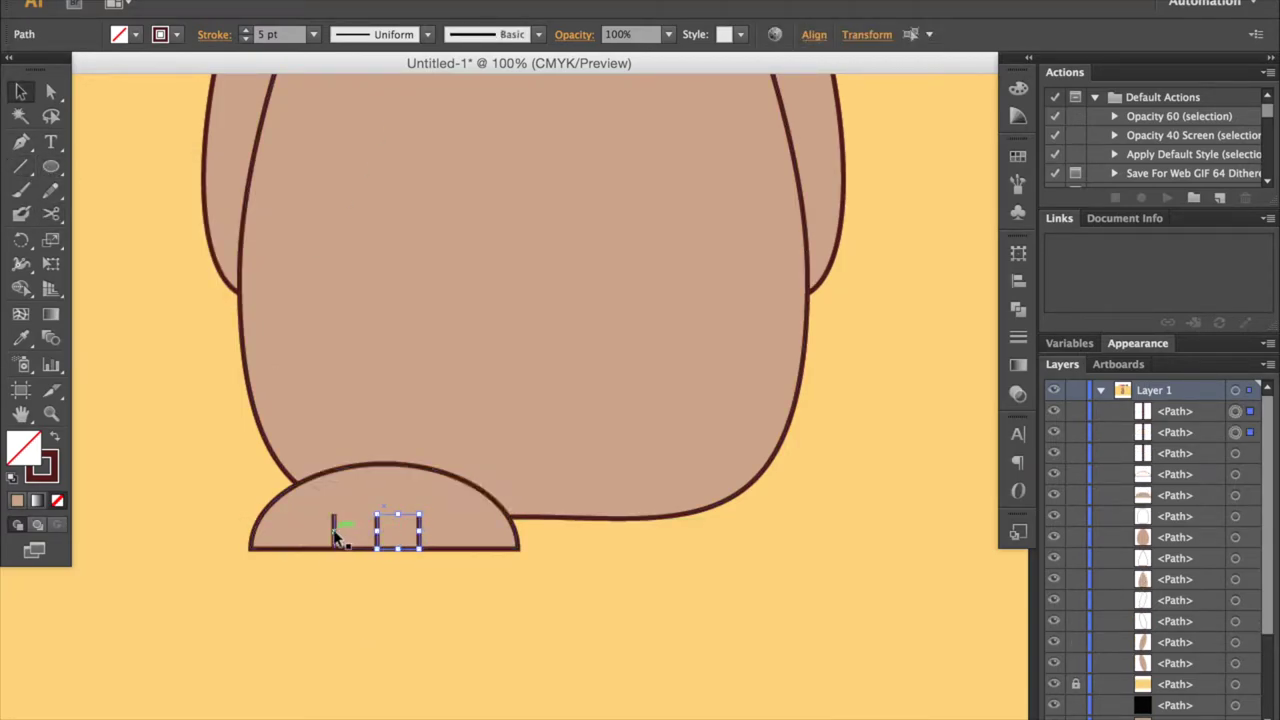
Step: Distribute the three toe lines evenly across the foot
drag(336, 543, 390, 530)
click(813, 35)
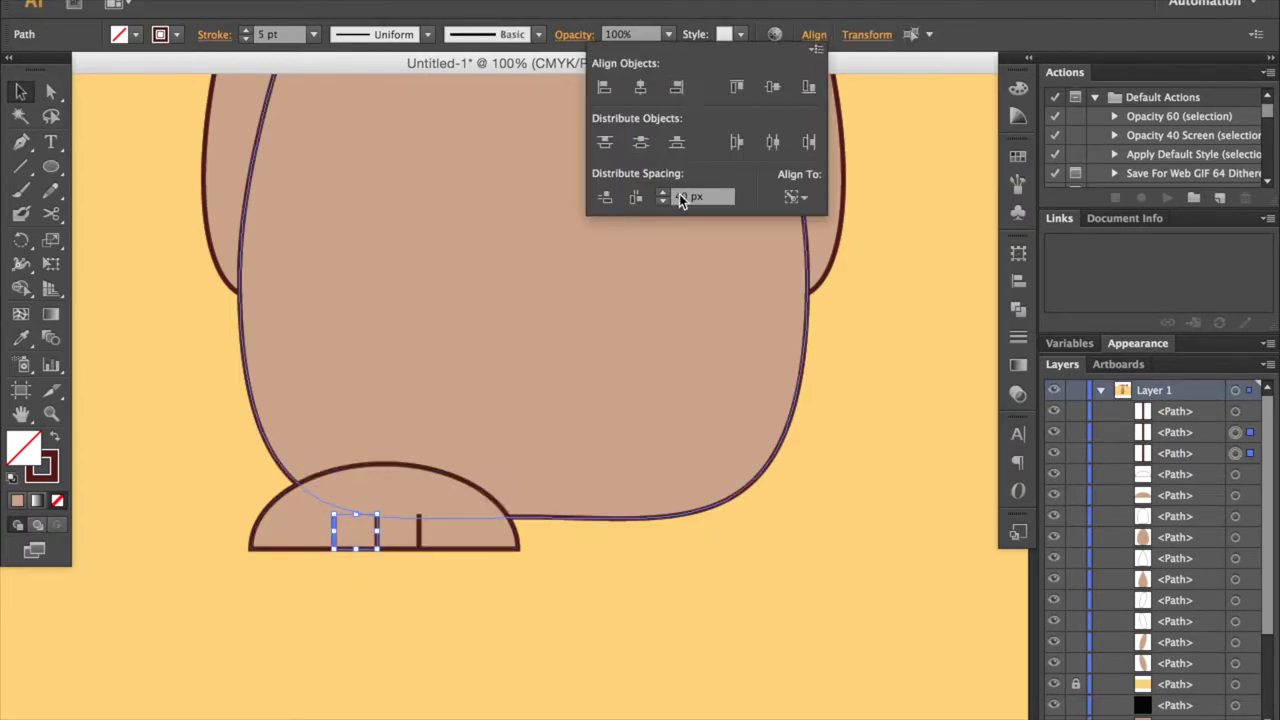
click(636, 198)
key(ctrl+z)
key(ctrl+shift+a)
click(375, 530)
shift+click(420, 530)
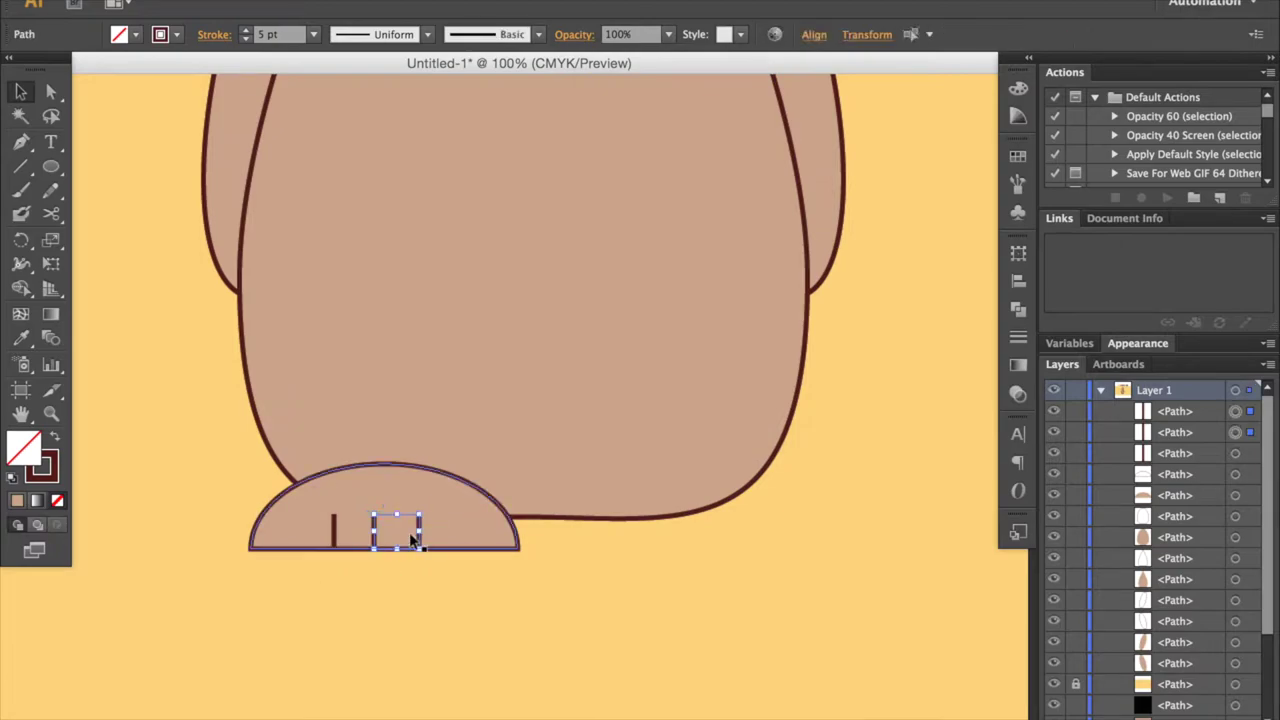
click(813, 35)
click(636, 198)
click(446, 597)
Step: Group the dome with its toe lines and duplicate it to the right as a second foot
drag(446, 597, 340, 540)
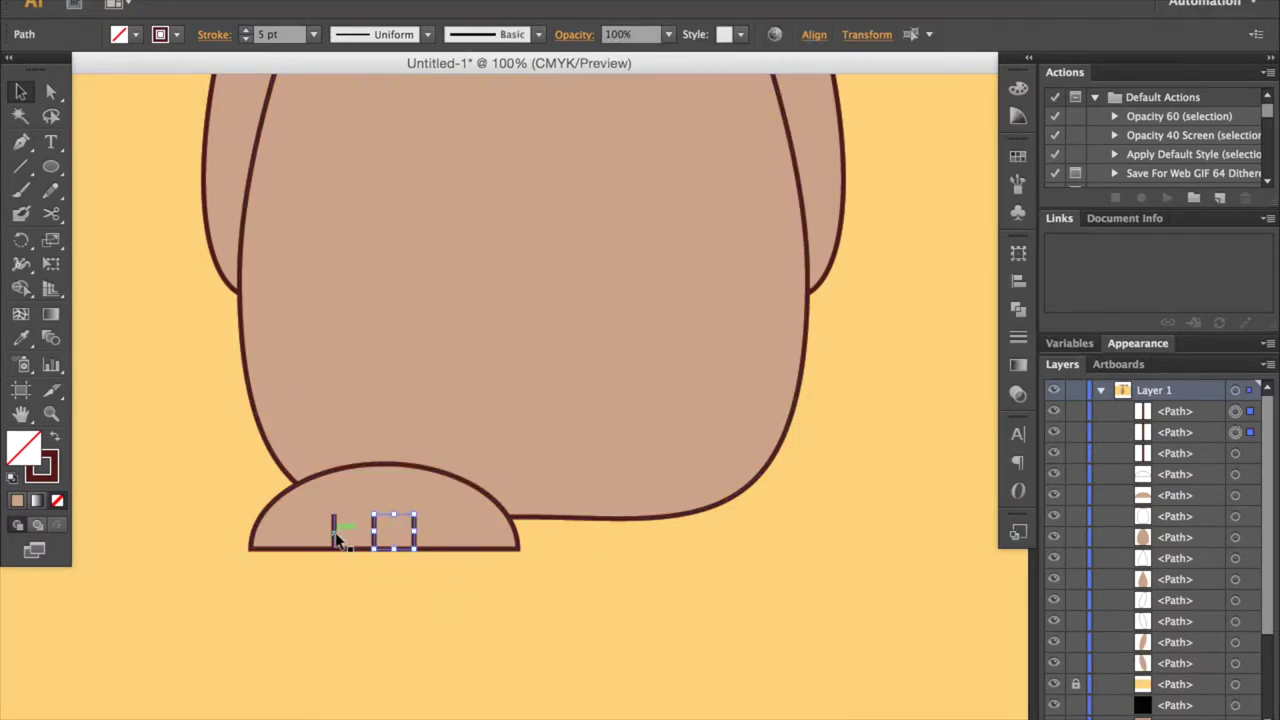
shift+click(333, 530)
shift+click(423, 505)
click(813, 35)
key(ctrl+g)
click(669, 661)
key(ctrl+minus)
key(ctrl+minus)
key(ctrl+minus)
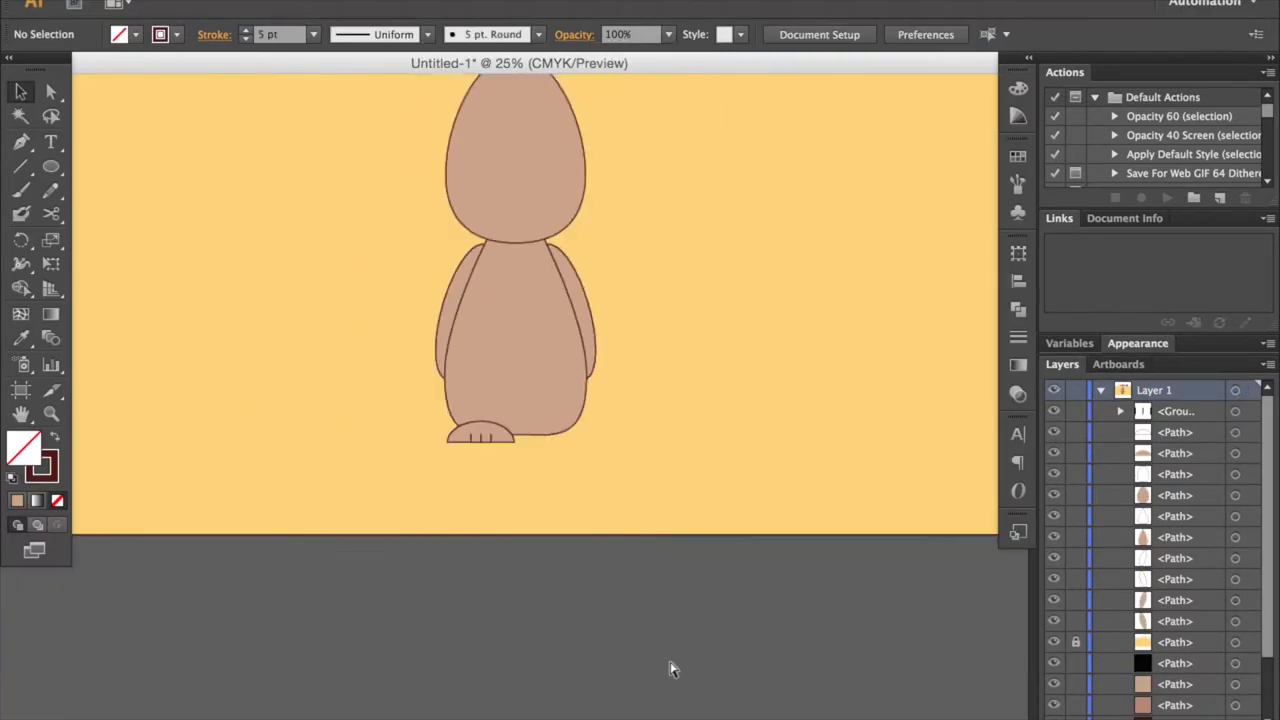
key(ctrl+plus)
key(ctrl+plus)
key(ctrl+plus)
drag(435, 645, 641, 645)
Step: Centre the pair of feet horizontally under the body
click(505, 650)
shift+click(590, 655)
click(813, 34)
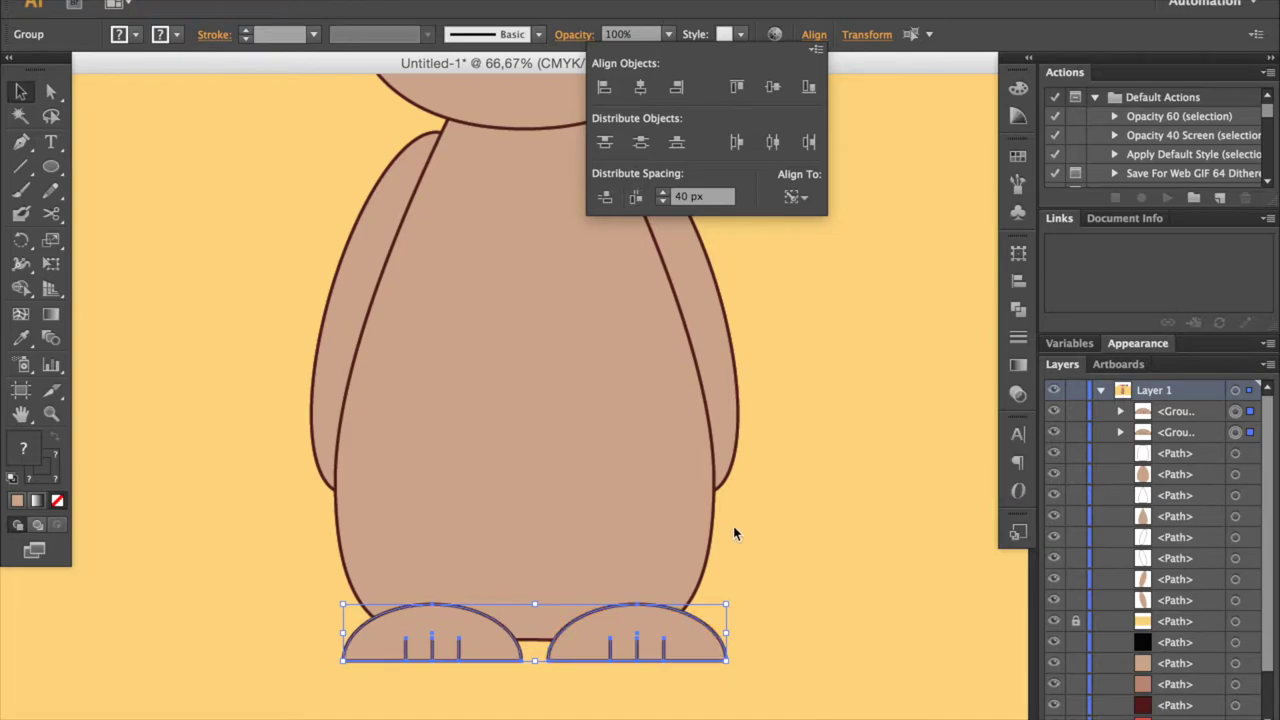
click(736, 574)
click(534, 645)
shift+click(546, 466)
click(813, 34)
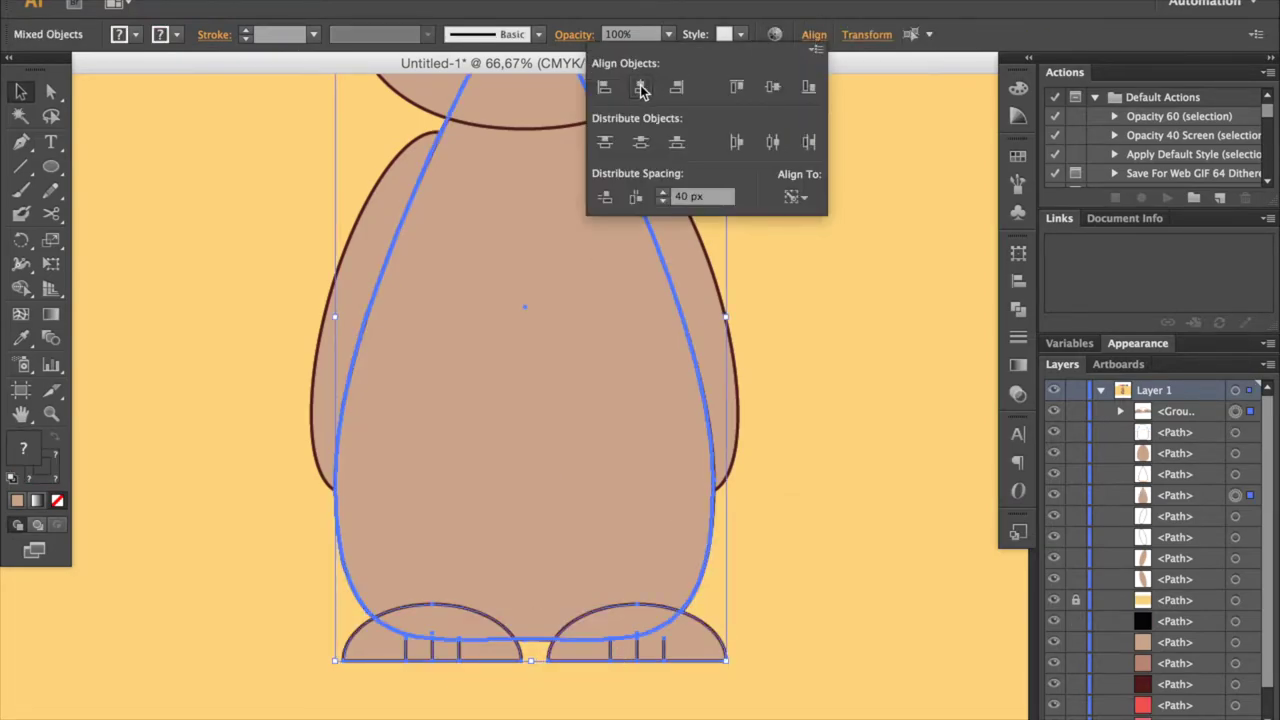
click(641, 88)
Step: Nudge both feet up slightly so they tuck beneath the body
click(466, 654)
key(shift+Up)
key(shift+Up)
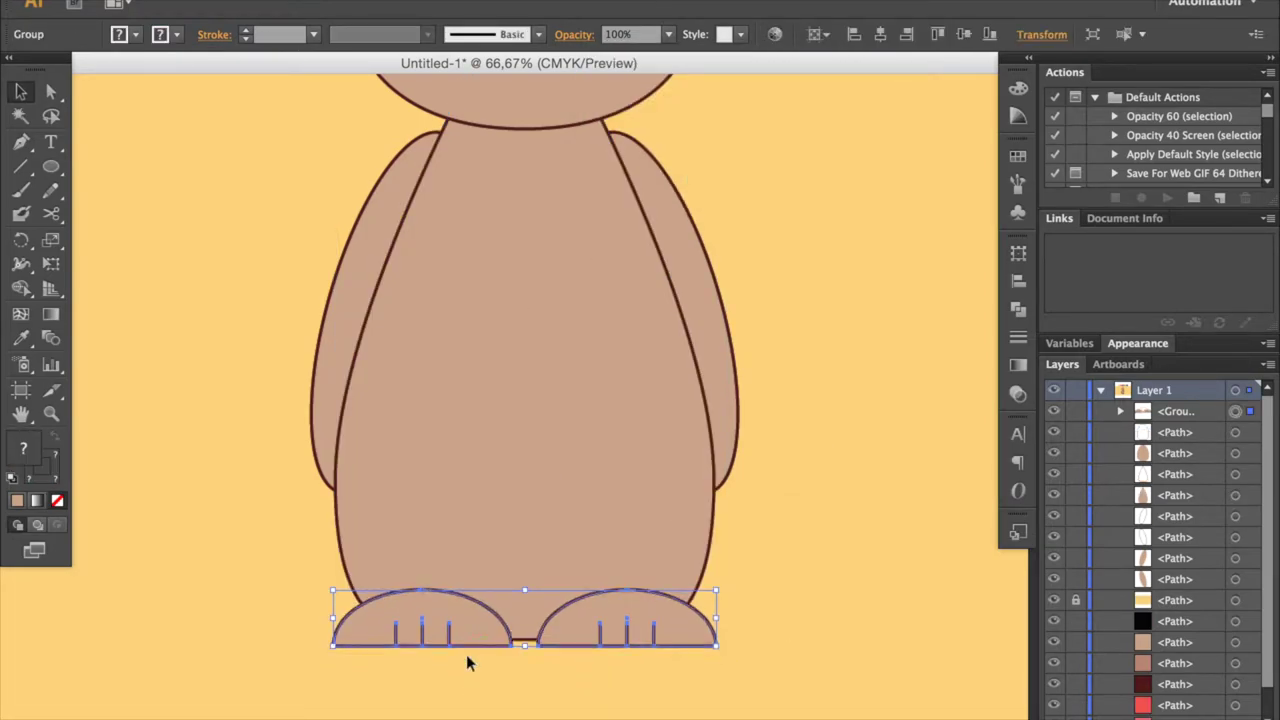
click(466, 654)
key(ctrl+minus)
key(ctrl+minus)
key(ctrl+minus)
key(ctrl+minus)
key(ctrl+plus)
key(ctrl+plus)
click(525, 605)
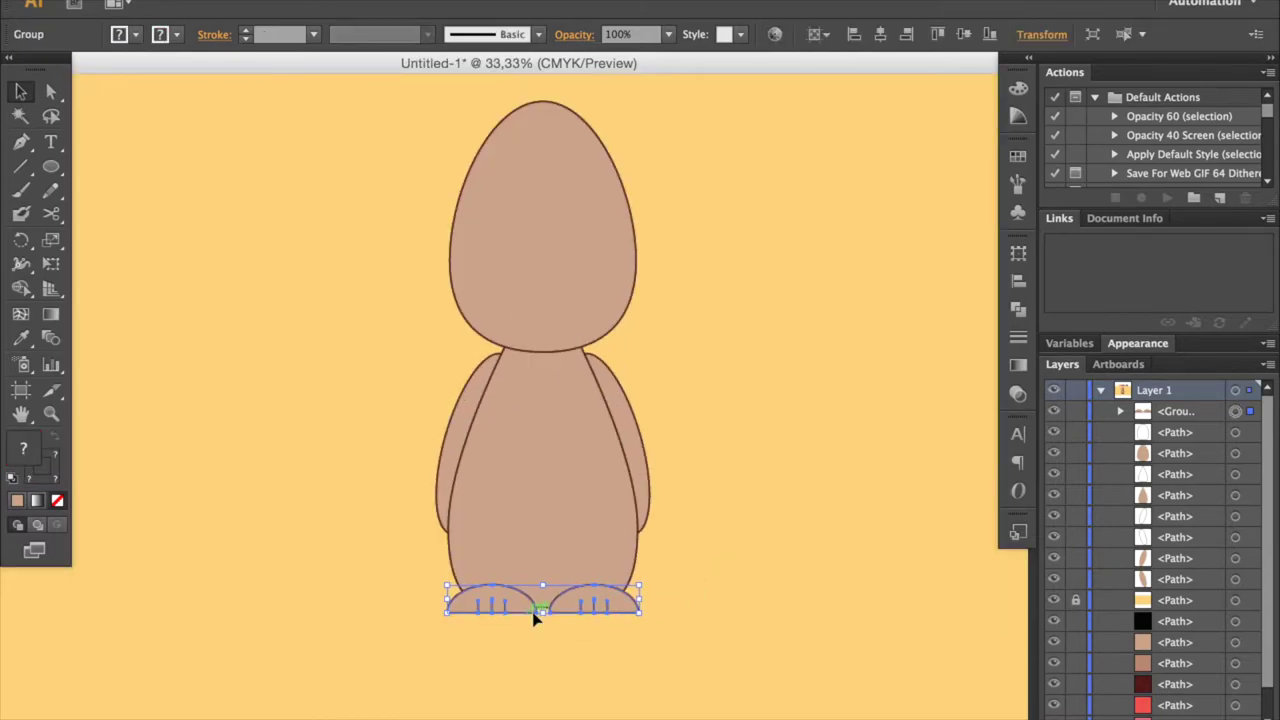
click(681, 625)
key(ctrl+plus)
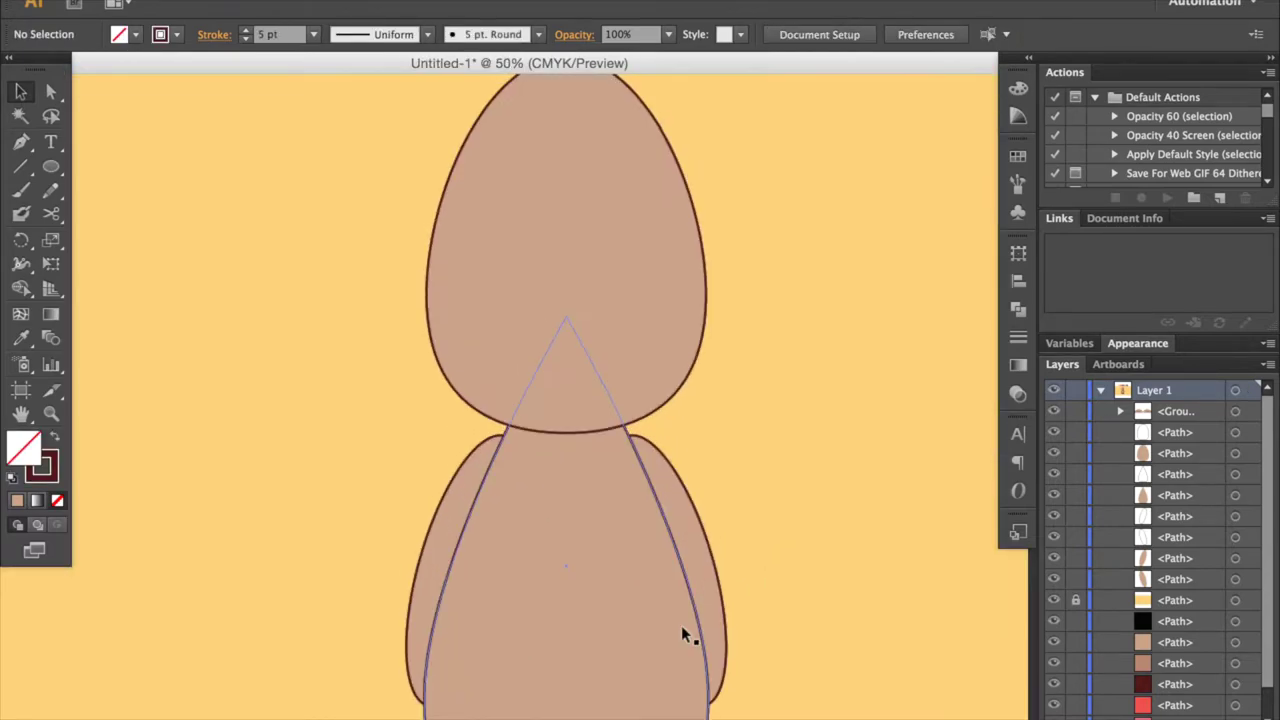
Step: Draw a small oval eye filled with the black swatch and duplicate it to the right
drag(465, 313, 472, 327)
scroll(470, 330, up, 5)
key(i)
click(898, 160)
key(v)
scroll(500, 500, down, 2)
scroll(450, 480, left, 2)
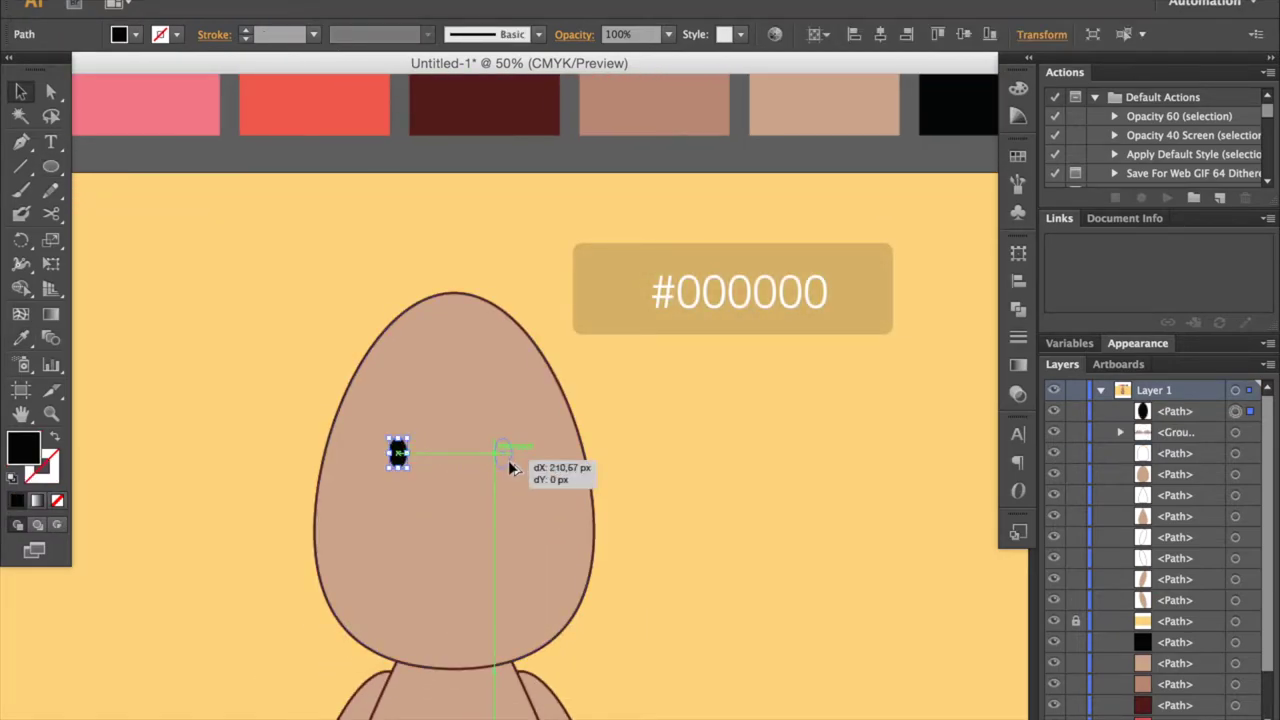
drag(508, 460, 505, 455)
Step: Lower both eyes slightly and centre them horizontally on the head
shift+click(405, 452)
drag(405, 455, 405, 469)
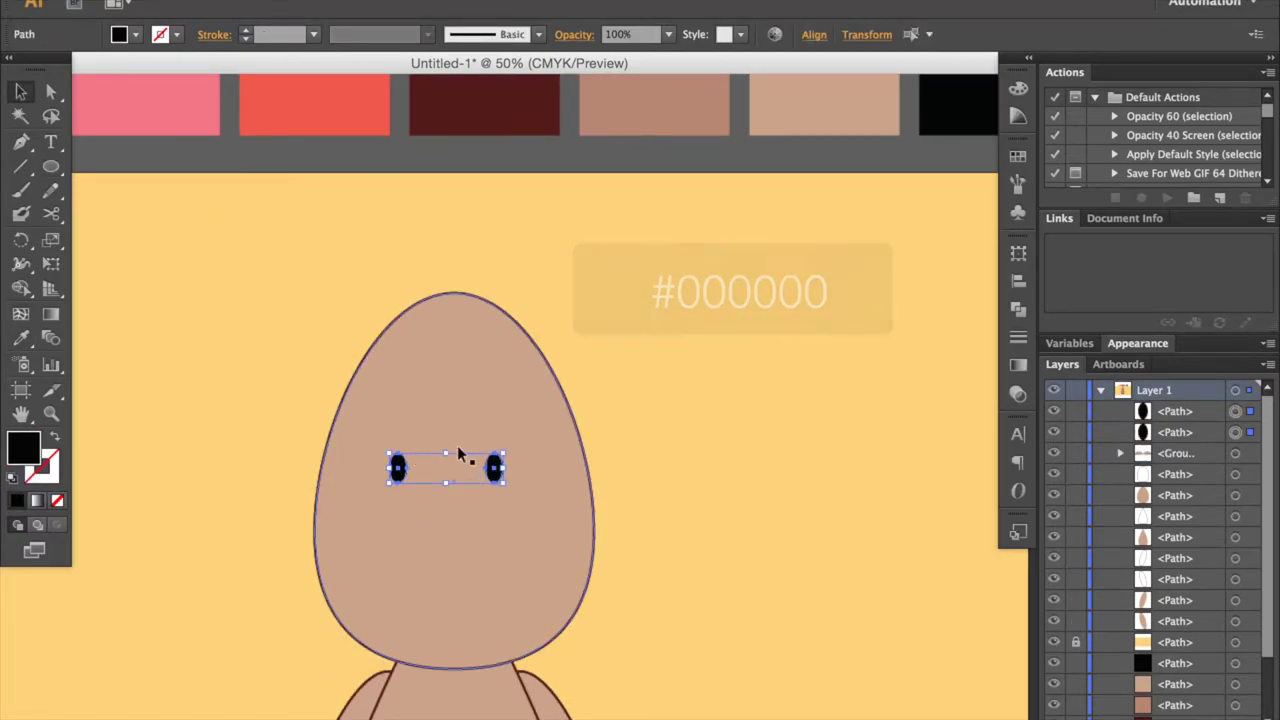
shift+click(457, 453)
click(814, 34)
click(625, 62)
click(703, 523)
key(ctrl+minus)
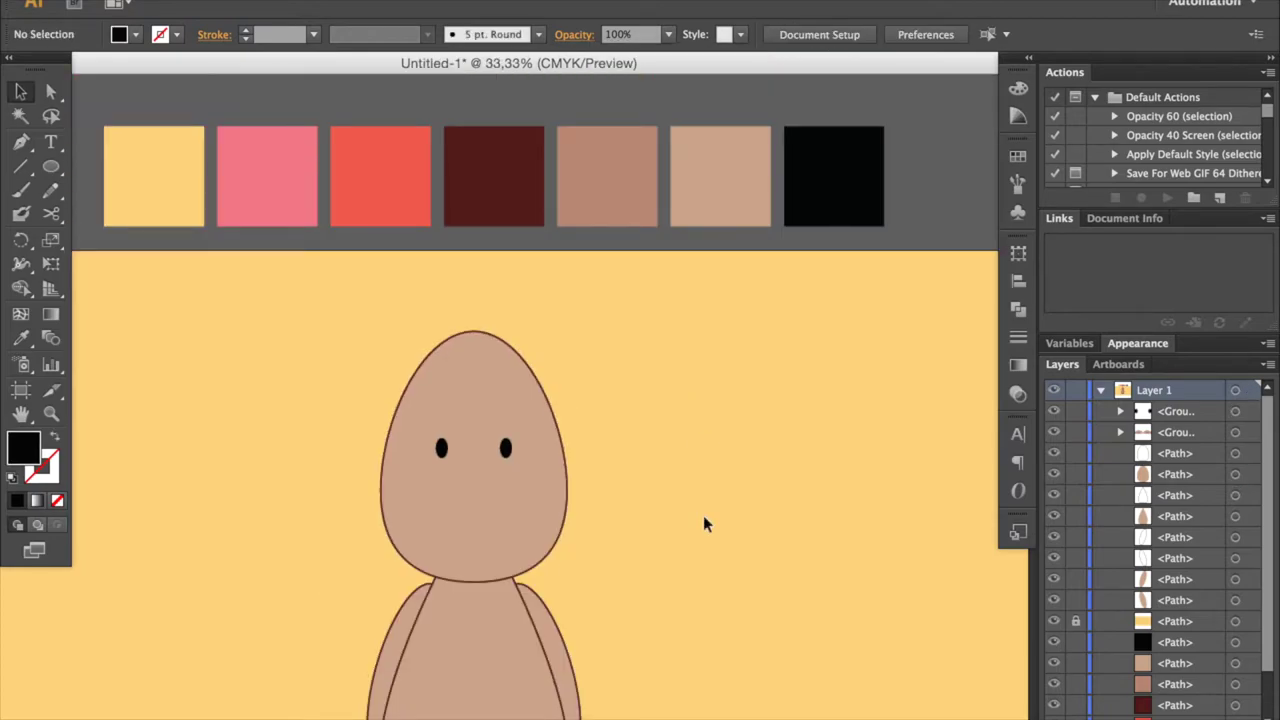
key(ctrl+plus)
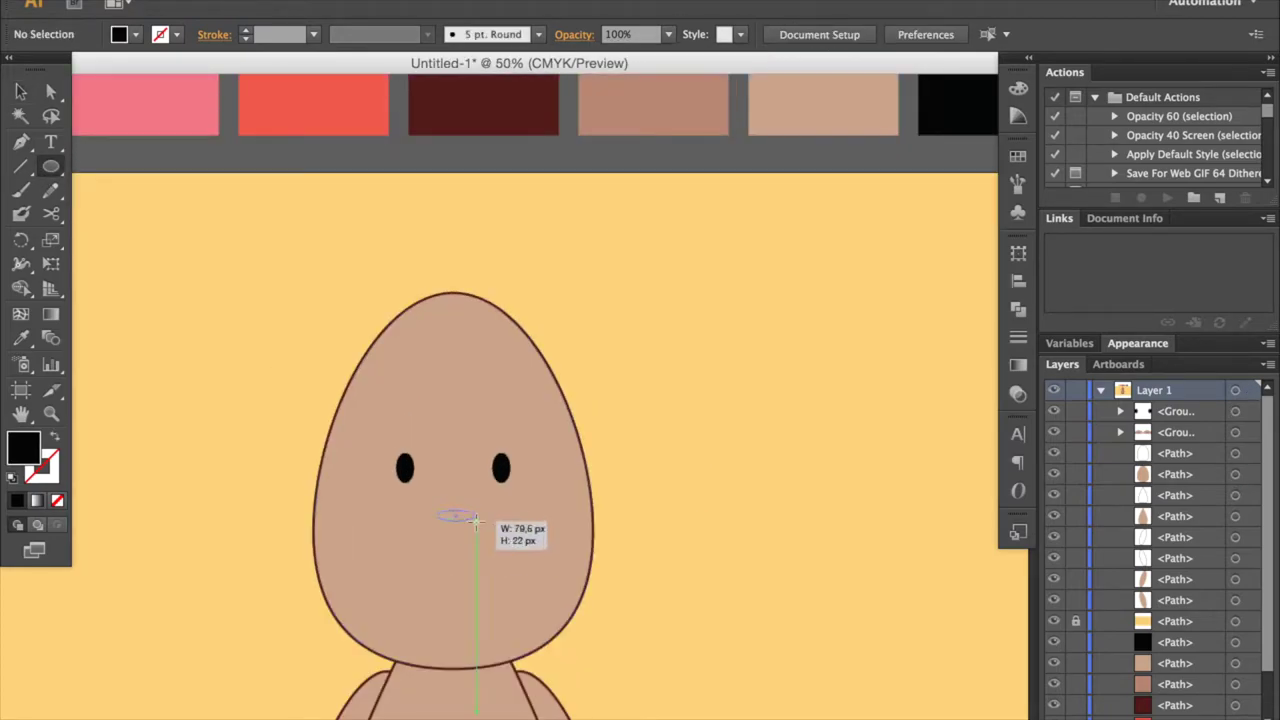
Step: Shape a black ellipse into a pointed nose below the eyes, centred on the head as key object
drag(470, 518, 494, 545)
key(a)
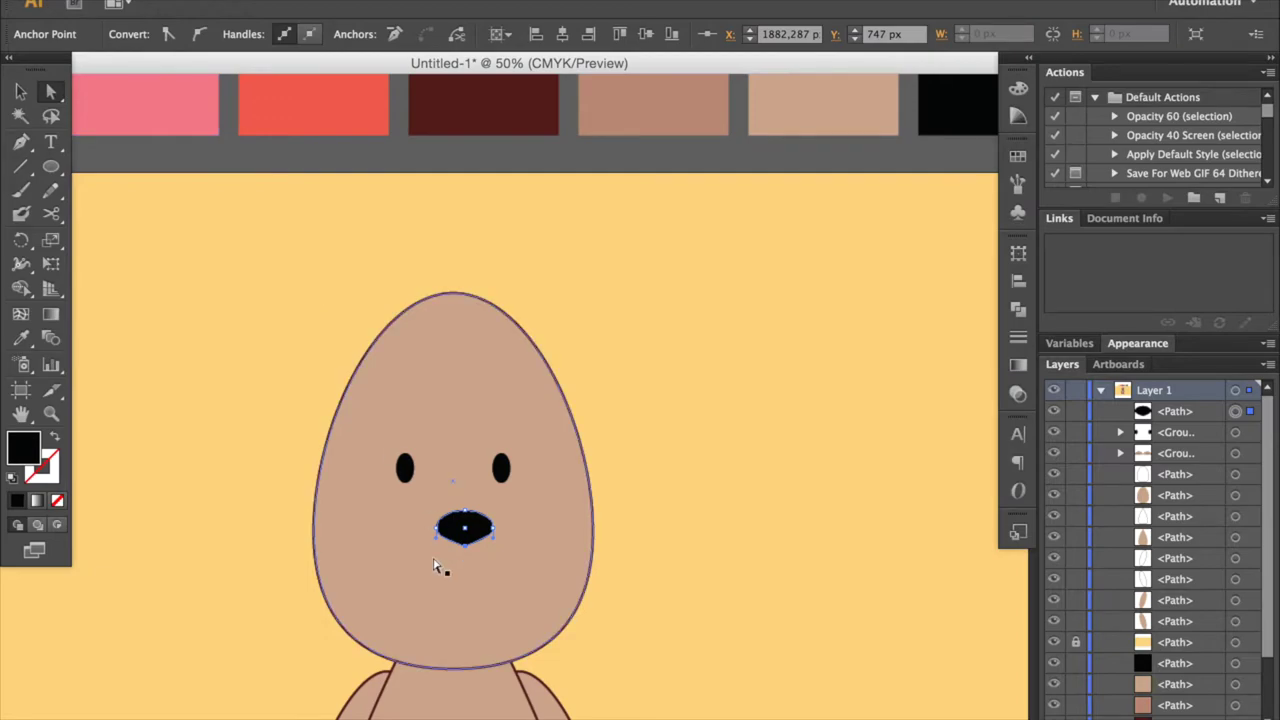
key(ctrl+plus)
drag(415, 557, 488, 568)
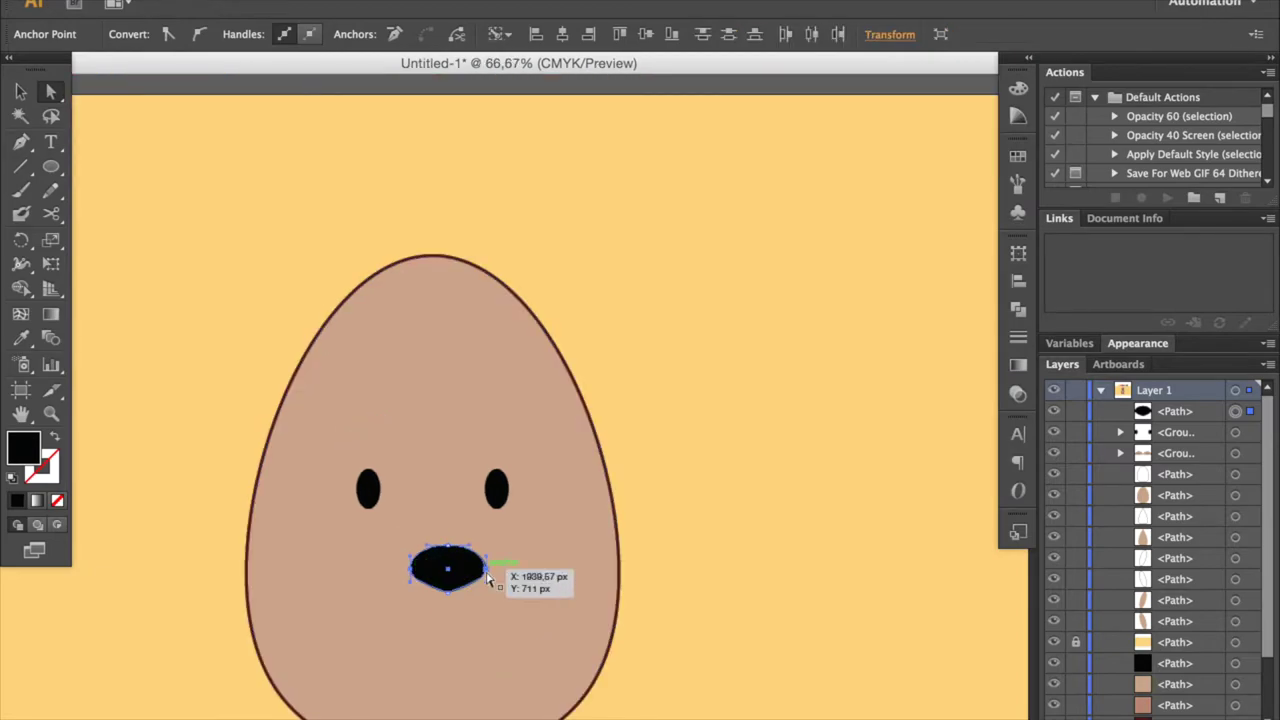
key(v)
shift+click(438, 432)
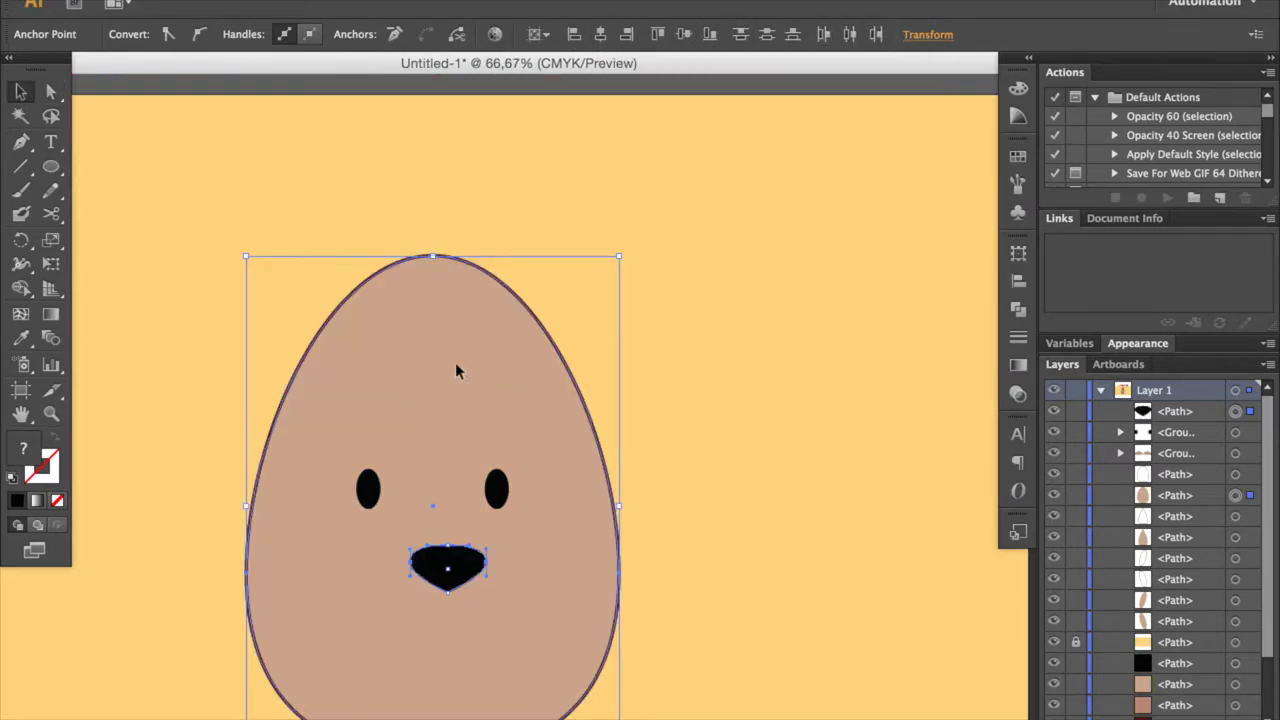
click(455, 363)
click(814, 35)
click(634, 90)
click(697, 462)
key(ctrl+minus)
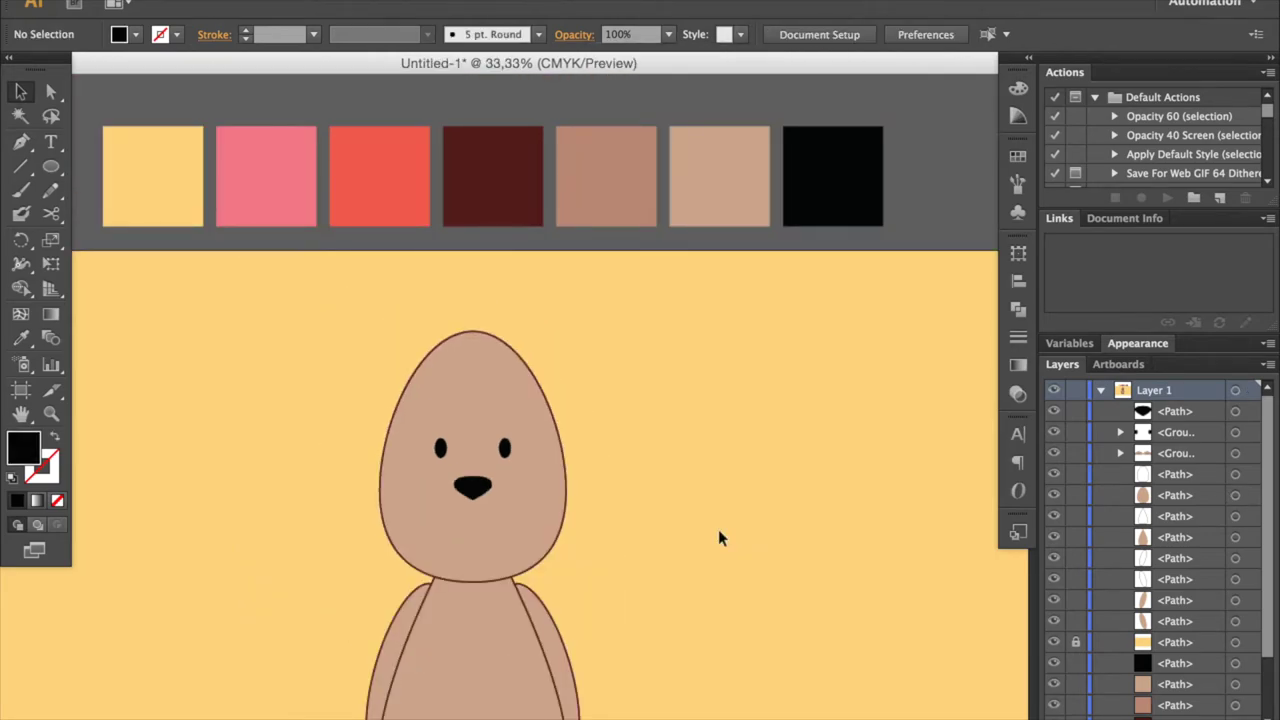
key(ctrl+plus)
Step: Draw an outline-only, black-stroked ellipse just below the nose for the mouth
drag(51, 166, 150, 217)
key(shift+x)
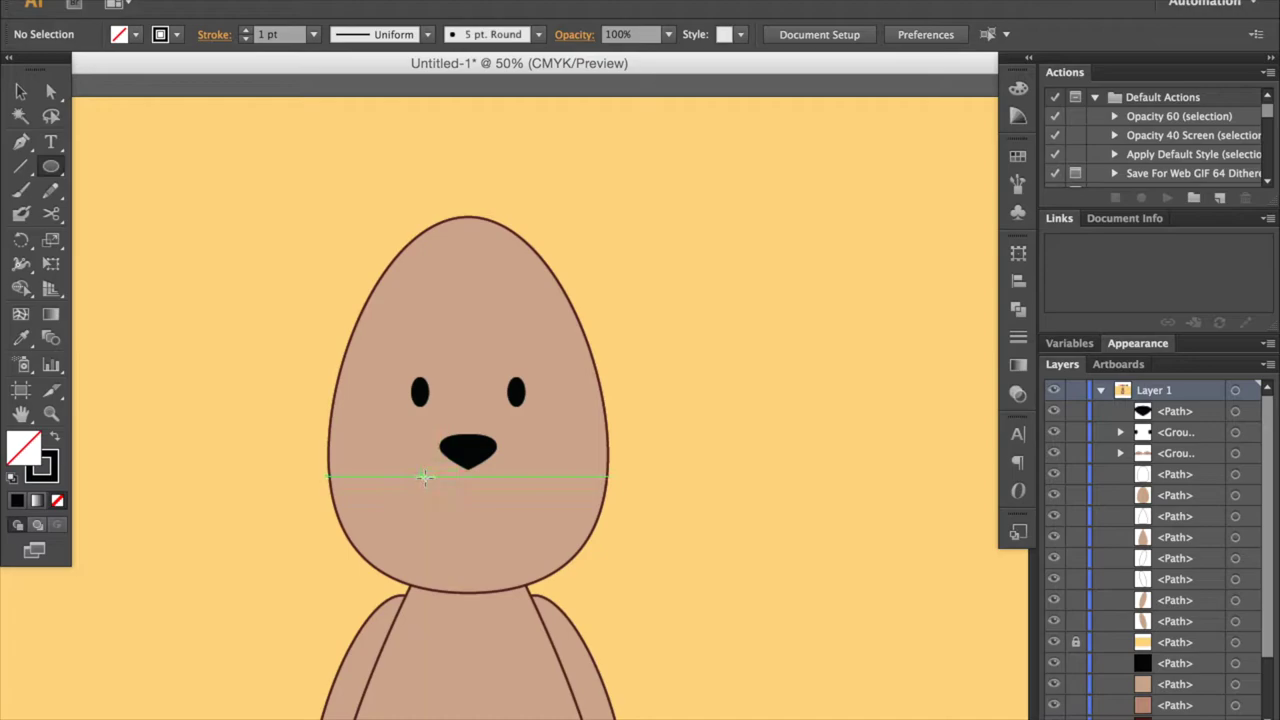
drag(404, 471, 470, 512)
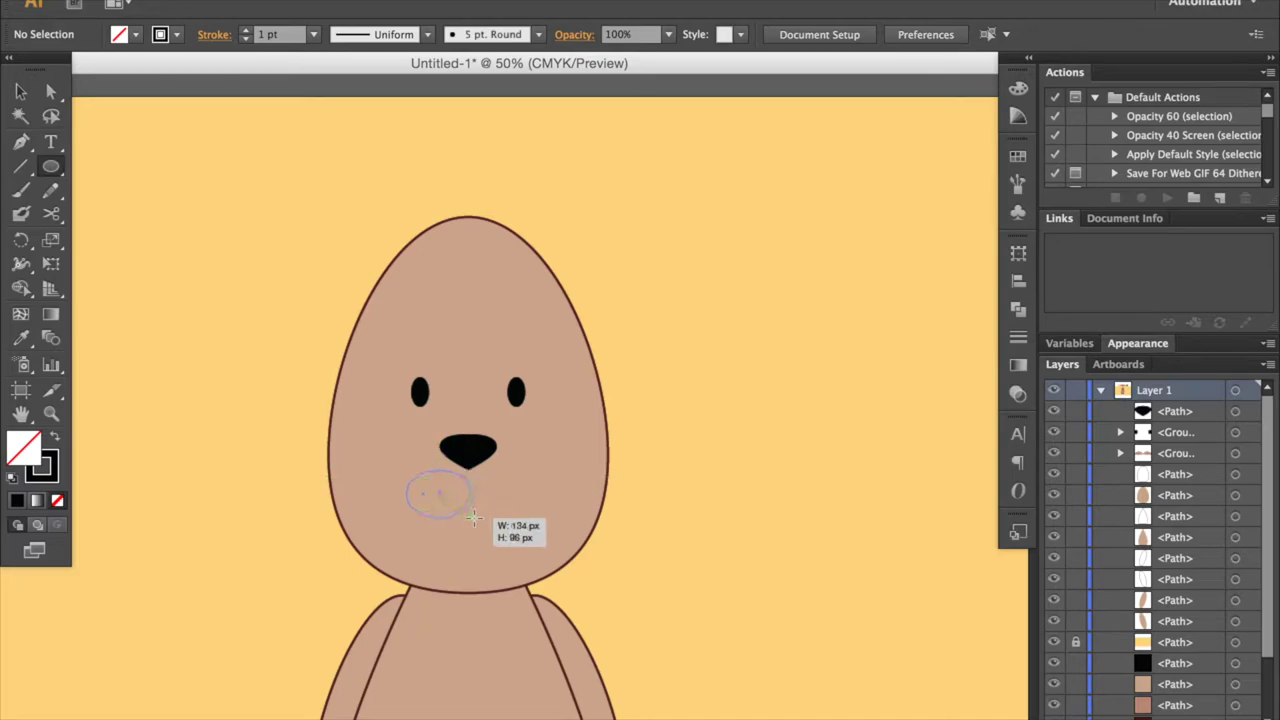
key(ctrl+1)
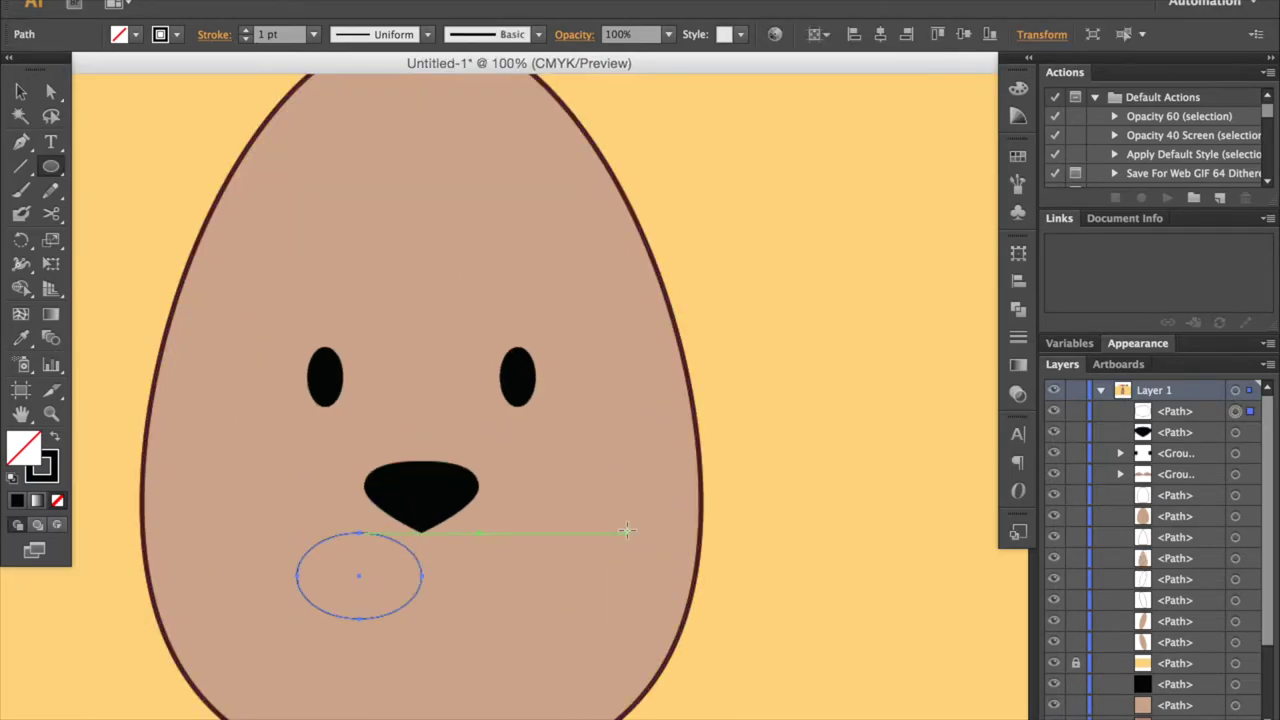
key(v)
click(491, 586)
drag(419, 589, 423, 580)
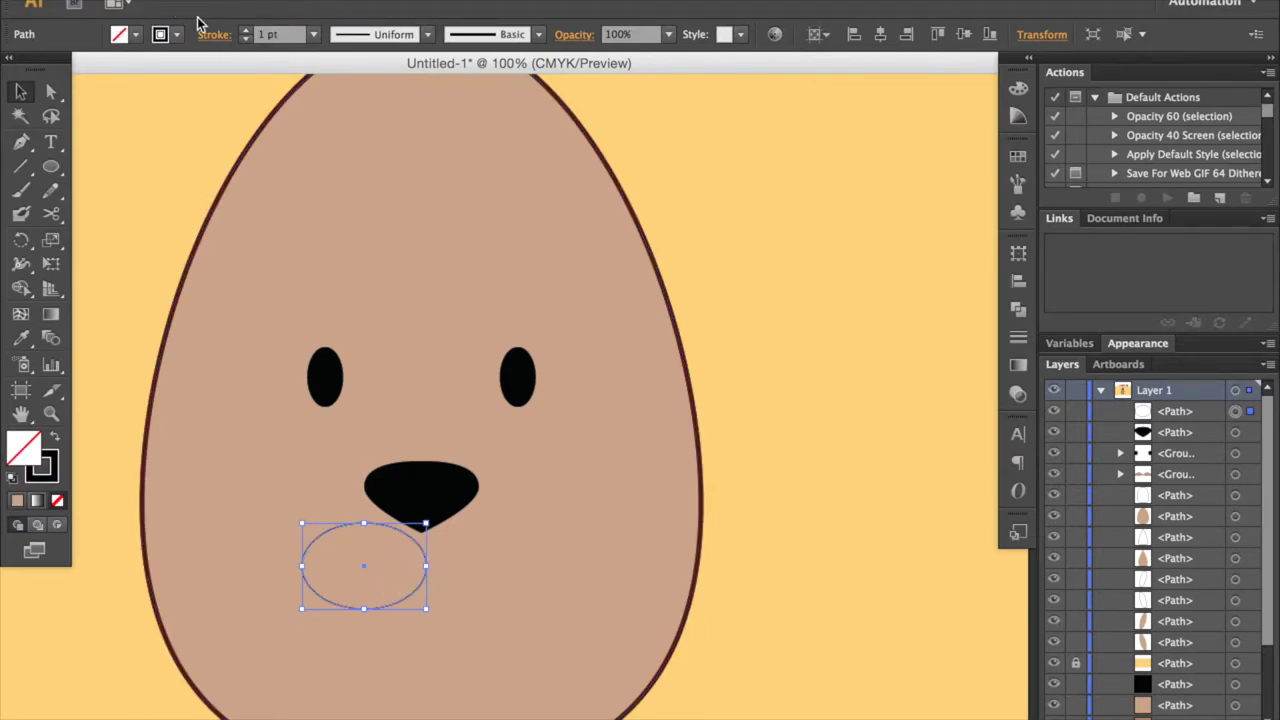
scroll(534, 534, down, 2)
Step: Delete the ellipse's top anchor to leave an open smile arc
key(a)
click(364, 463)
key(Delete)
key(ctrl+z)
click(20, 141)
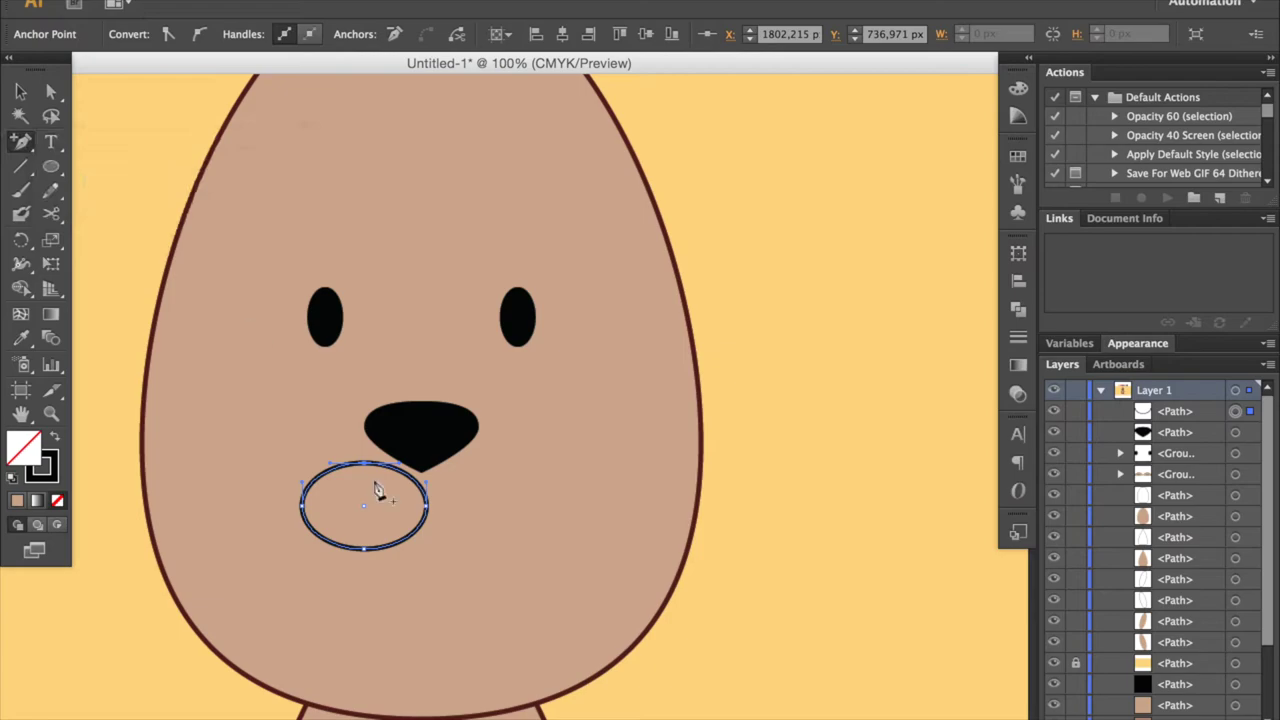
key(a)
click(364, 463)
key(Delete)
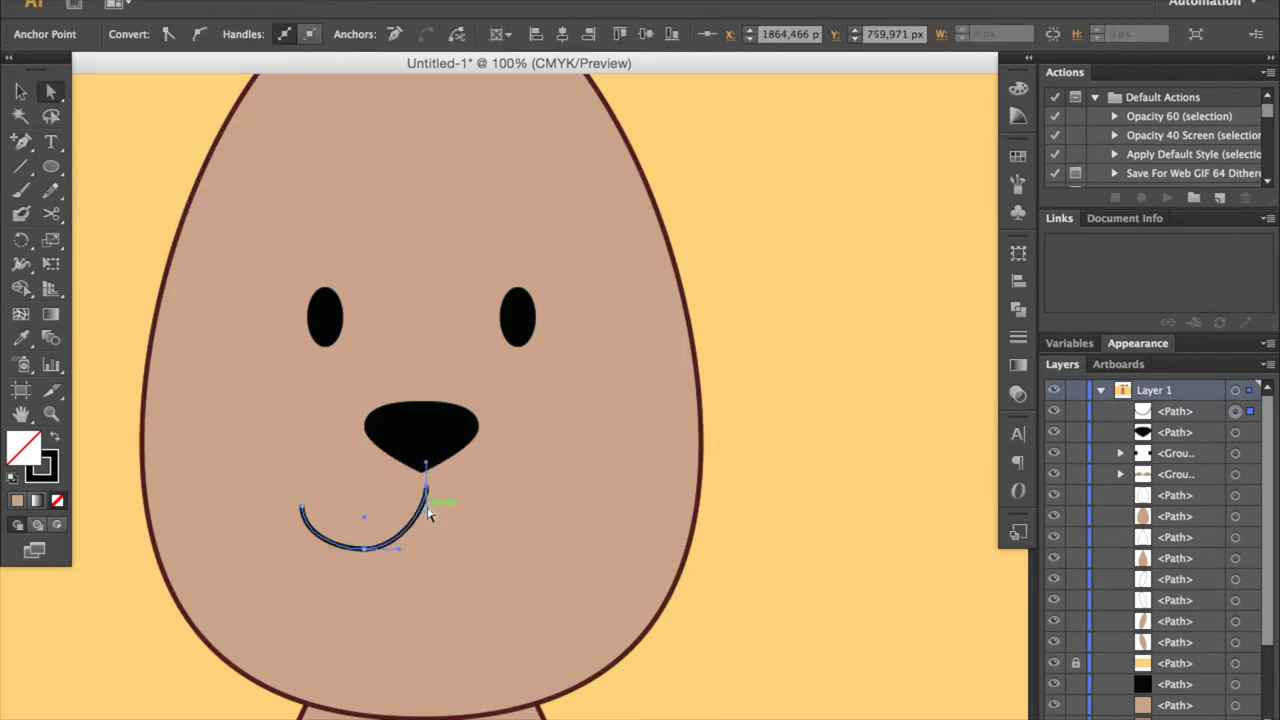
click(514, 583)
click(343, 545)
key(p)
key(v)
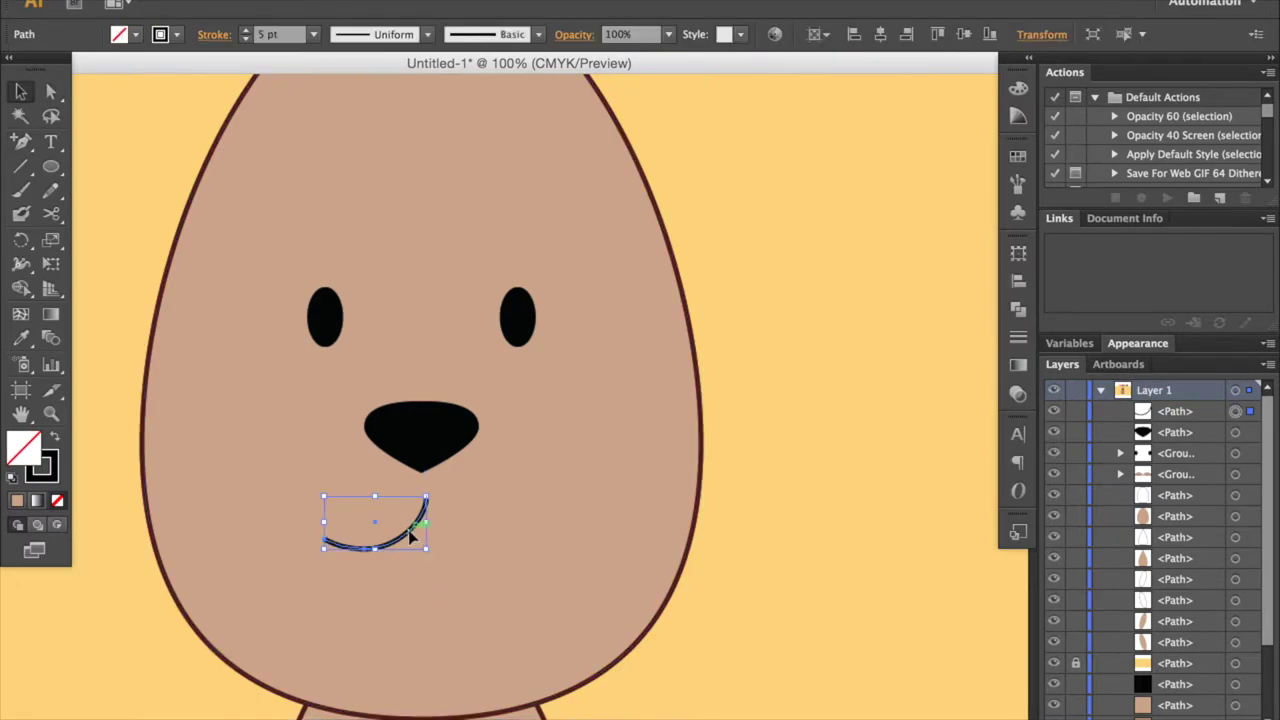
Step: Make a reflected copy of the smile arc and nudge it right to form the second arc
right_click(420, 541)
click(700, 634)
click(634, 684)
key(shift+Right)
key(shift+Right)
key(shift+Right)
key(shift+Right)
key(shift+Right)
key(shift+Right)
click(733, 628)
key(ctrl+minus)
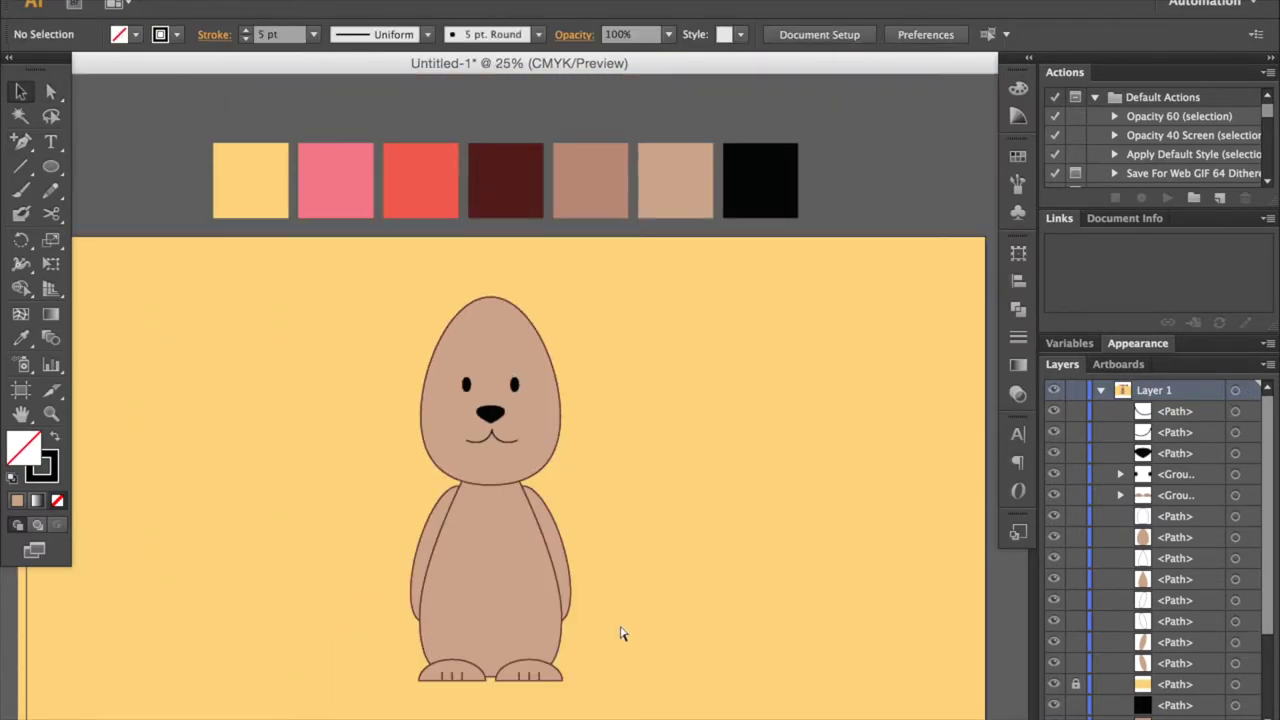
key(ctrl+plus)
Step: Inspect the point where the two arcs meet and review the nose and mouth
key(a)
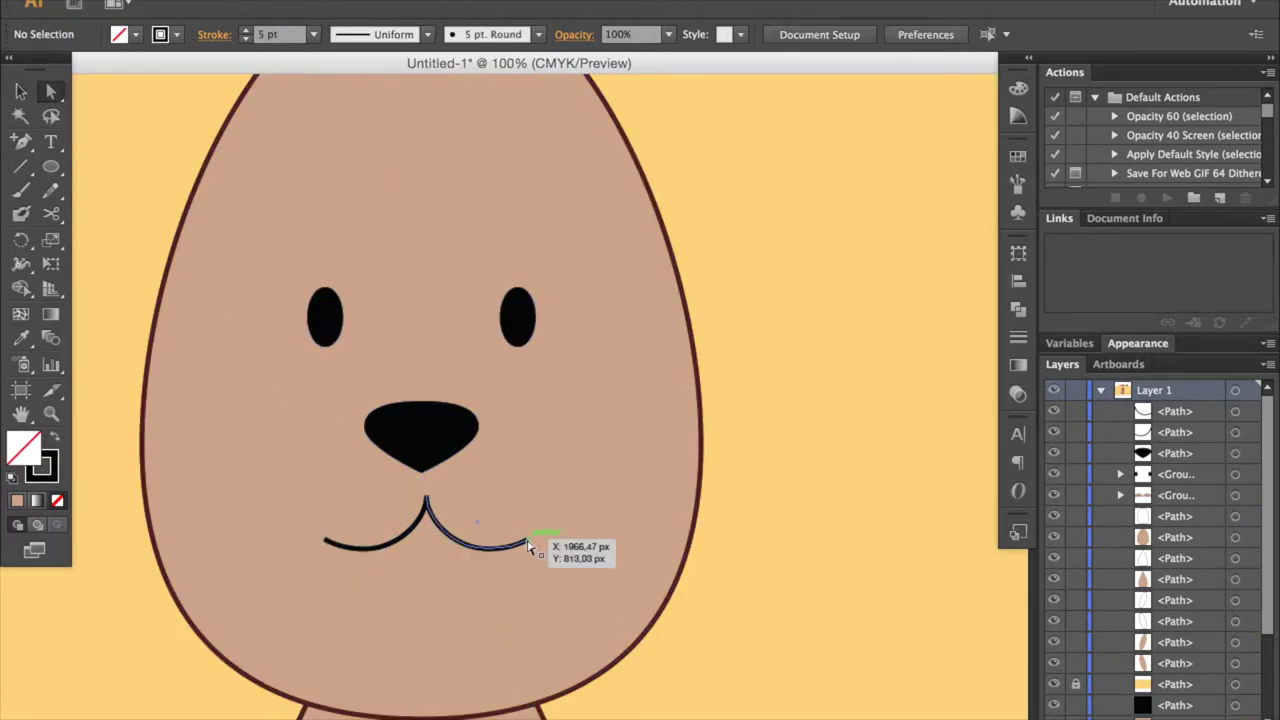
click(530, 543)
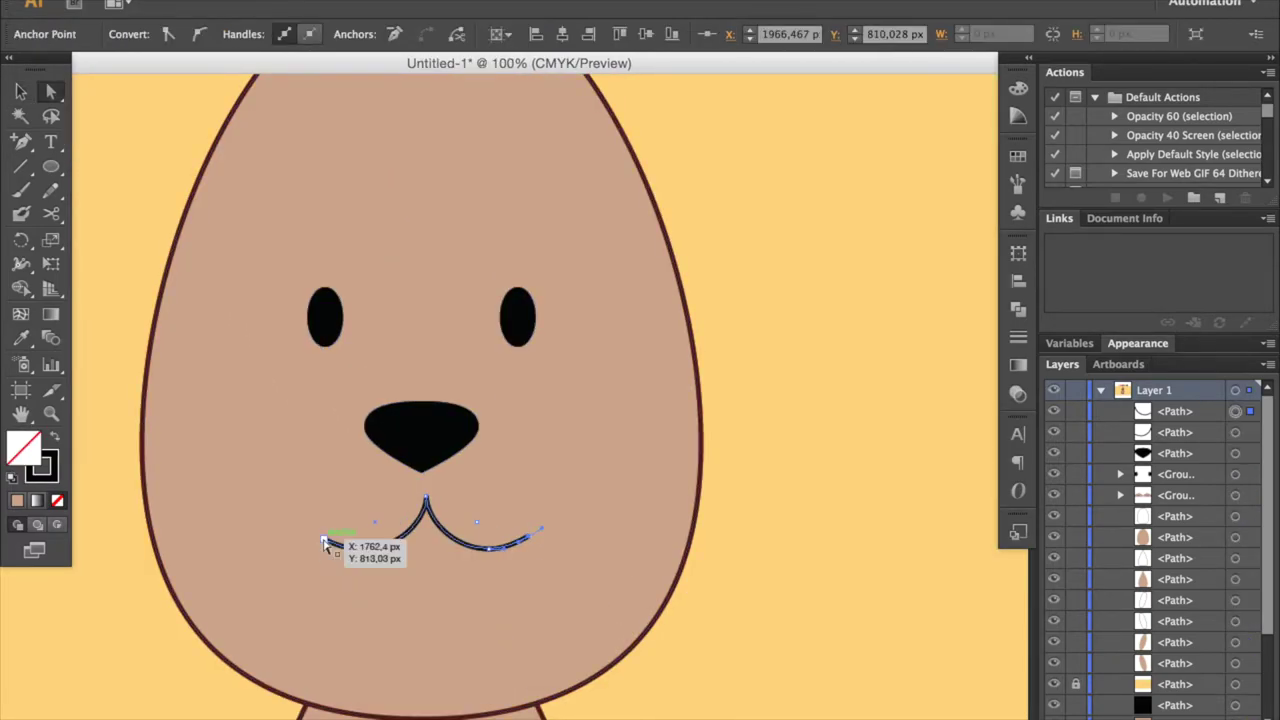
click(732, 588)
key(ctrl+minus)
key(ctrl+minus)
key(ctrl+minus)
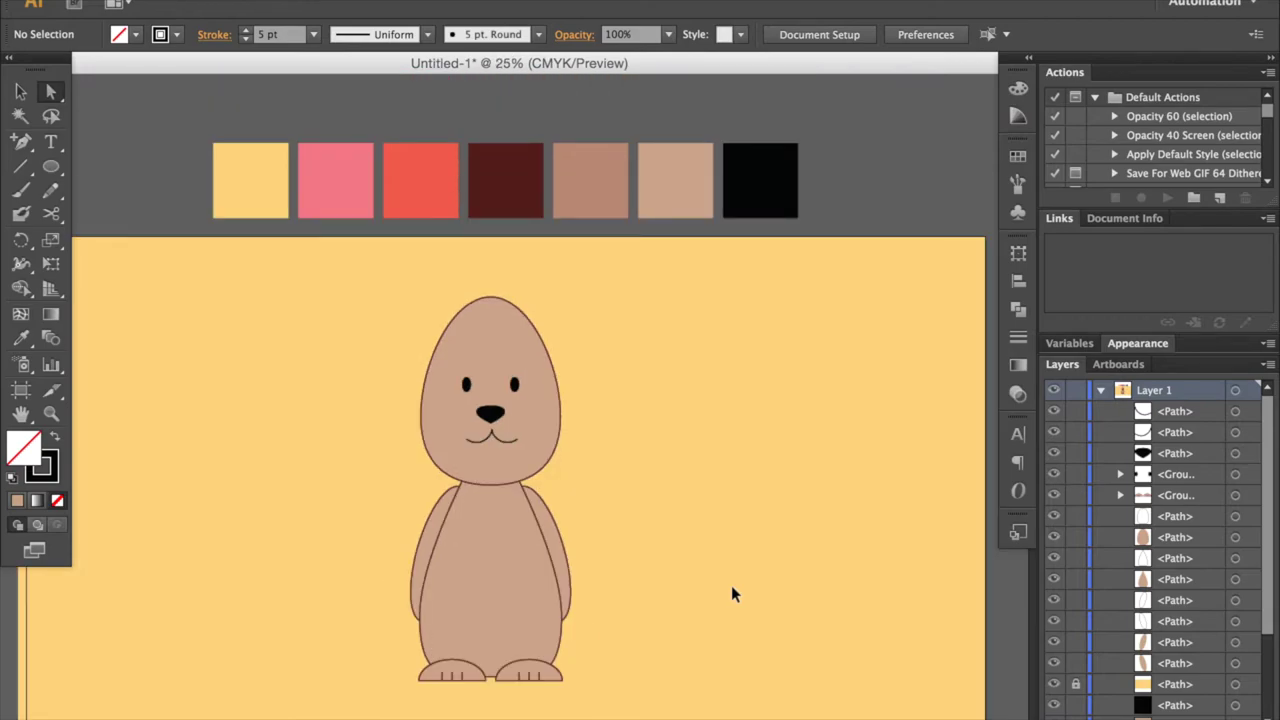
scroll(731, 594, down, 1)
scroll(674, 571, down, 3)
key(ctrl+plus)
key(ctrl+plus)
key(ctrl+plus)
key(ctrl+plus)
key(ctrl+plus)
key(ctrl+plus)
key(ctrl+plus)
Step: Select both smile arcs and merge them with Pathfinder, dismissing the warning
click(337, 447)
key(ctrl+minus)
key(ctrl+minus)
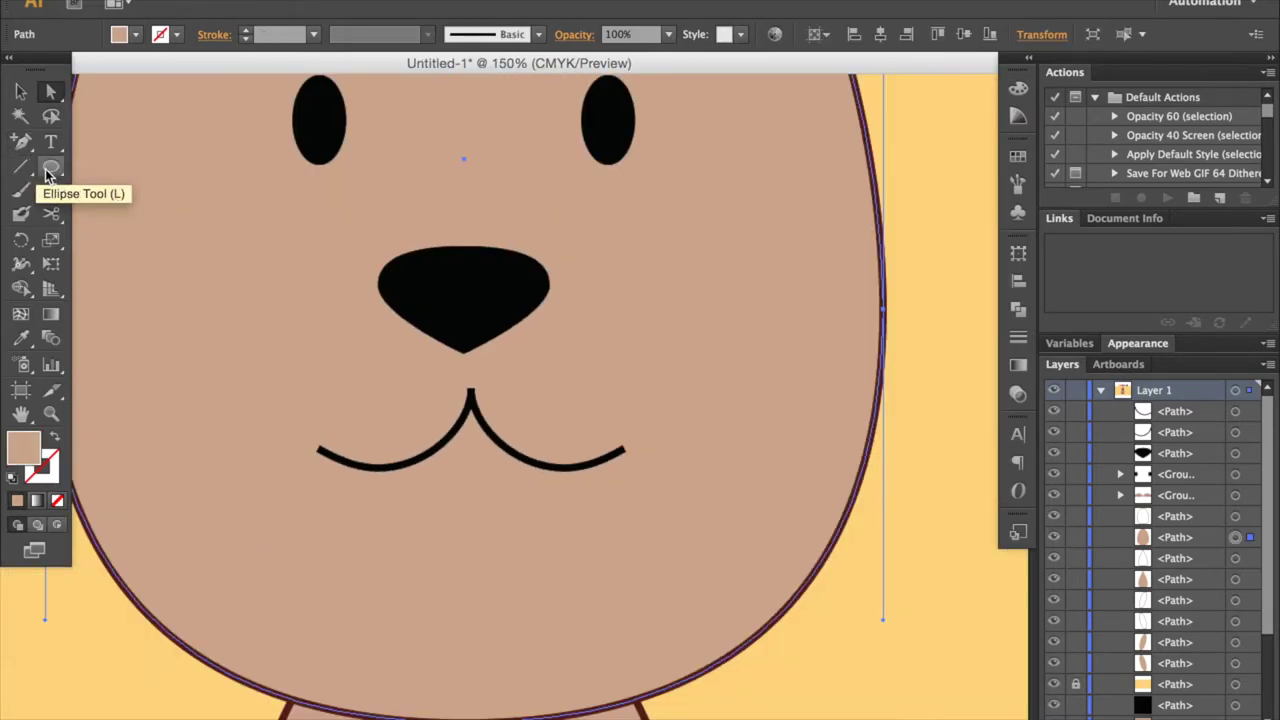
key(v)
click(320, 449)
shift+click(537, 466)
click(1018, 282)
click(1019, 307)
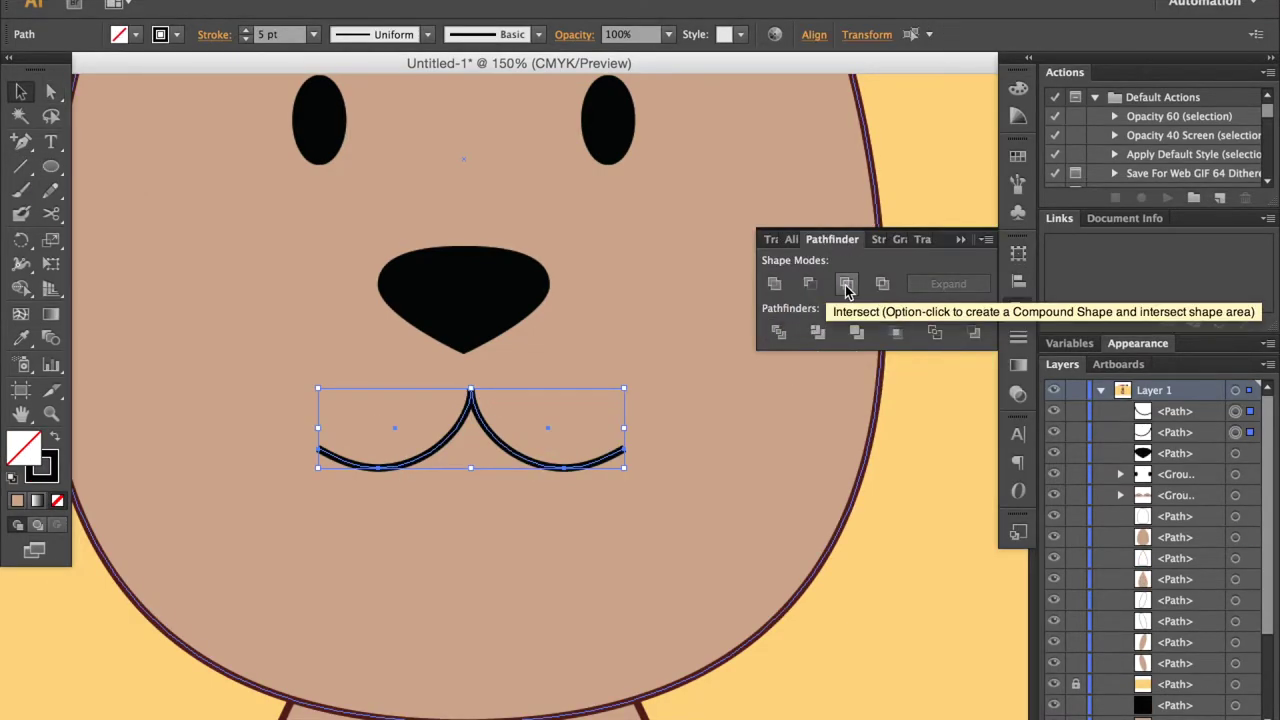
click(856, 332)
click(829, 381)
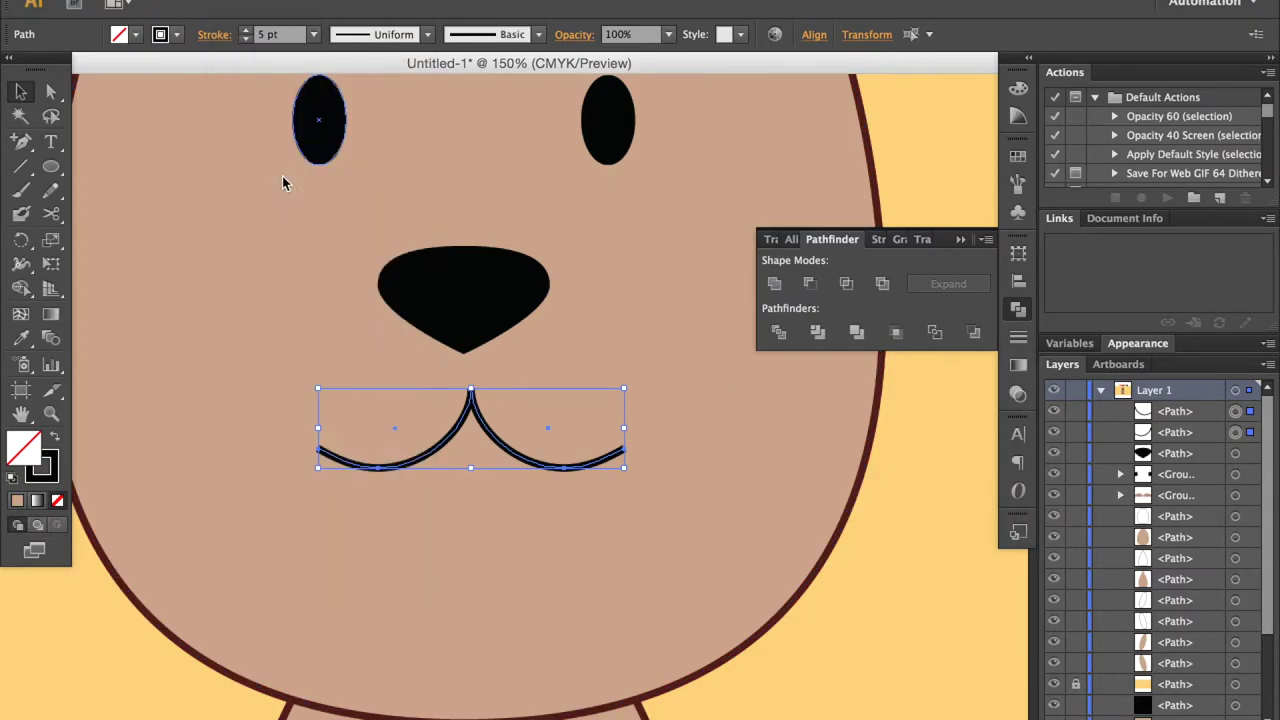
Step: Line up the mouth path's centre anchor points with Direct Selection
key(ctrl+minus)
key(ctrl+minus)
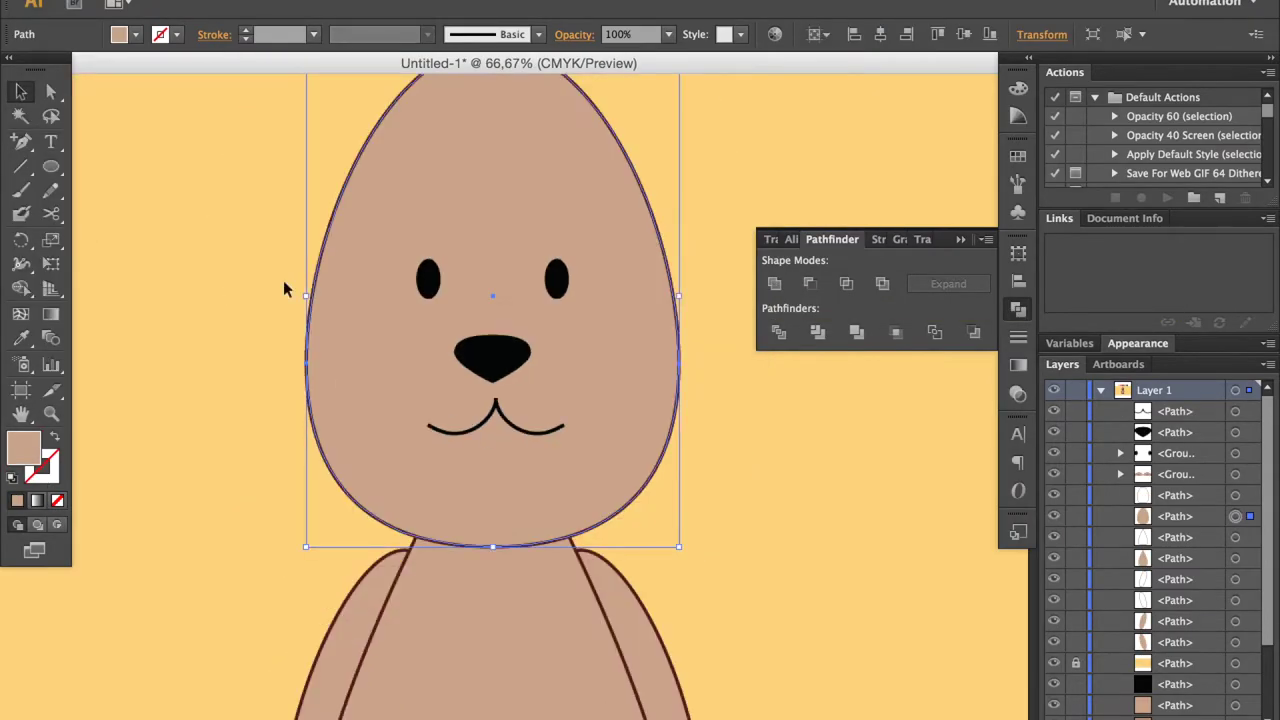
key(a)
click(560, 428)
key(ctrl+plus)
key(ctrl+plus)
key(ctrl+plus)
key(ctrl+plus)
key(ctrl+plus)
key(ctrl+plus)
drag(410, 412, 350, 412)
key(ctrl+plus)
key(ctrl+plus)
key(ctrl+plus)
key(ctrl+plus)
key(ctrl+plus)
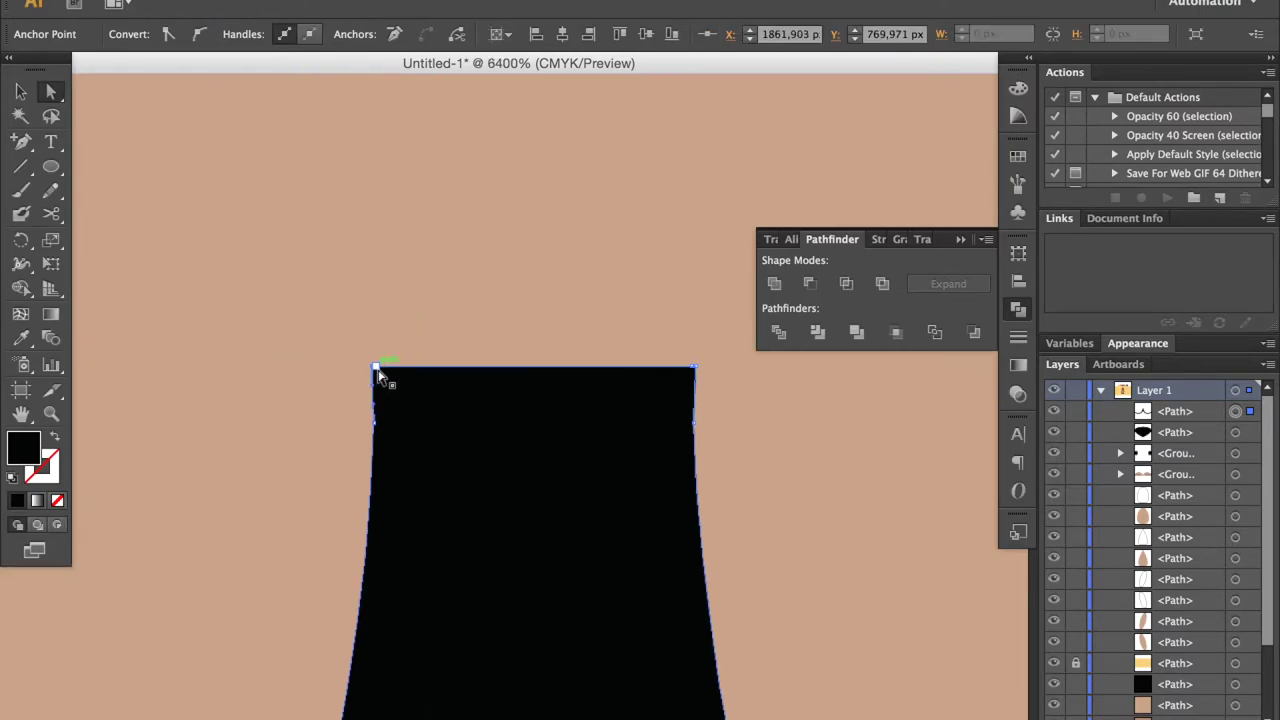
key(ctrl+minus)
key(ctrl+minus)
key(ctrl+minus)
key(ctrl+minus)
key(ctrl+minus)
key(ctrl+minus)
key(ctrl+minus)
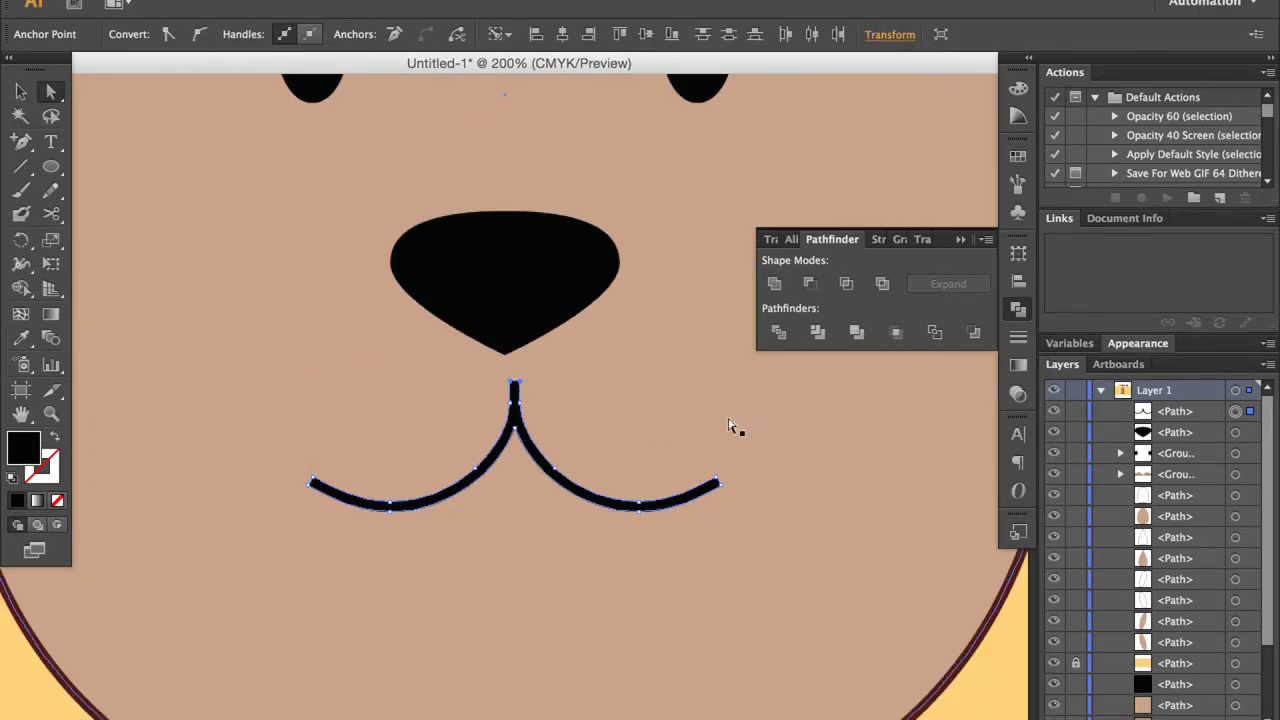
Step: Centre the mouth horizontally under the nose with Horizontal Align Center
key(v)
click(557, 308)
shift+click(530, 448)
click(651, 34)
click(648, 137)
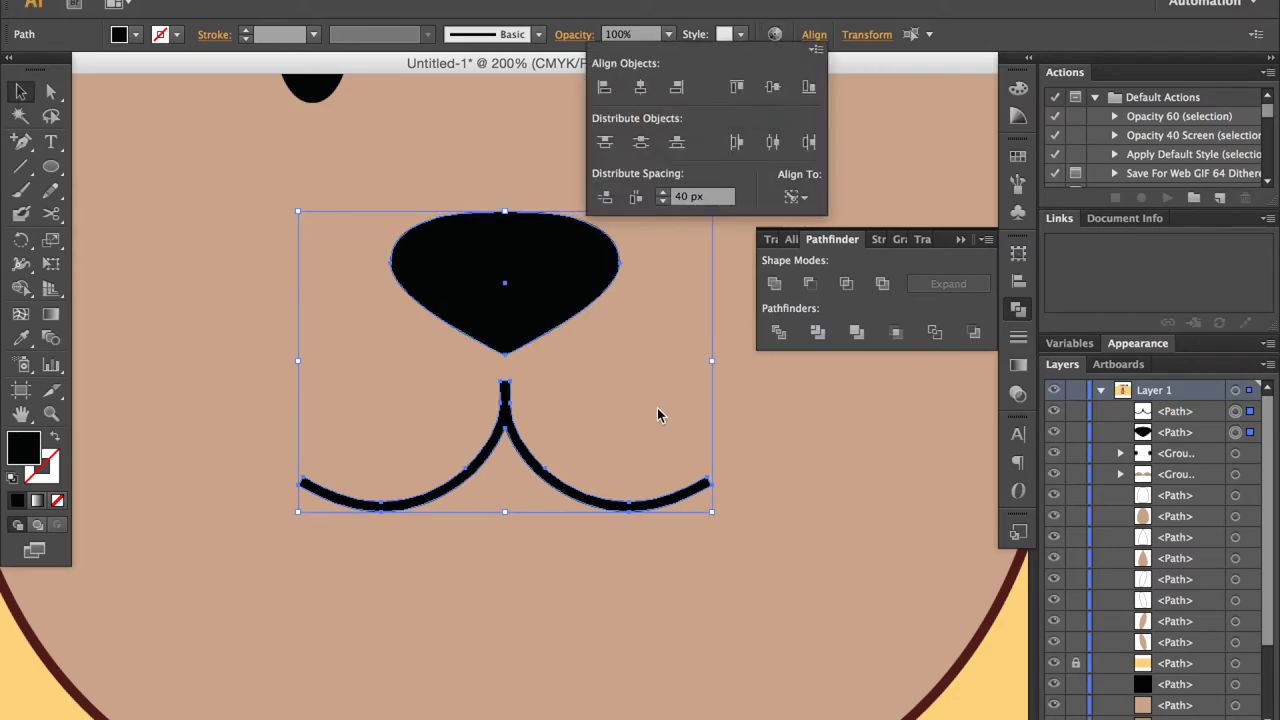
click(712, 567)
Step: Draw a small ellipse below the centre of the mouth
key(ctrl+minus)
key(l)
drag(497, 418, 540, 500)
key(ctrl+minus)
key(ctrl+minus)
key(ctrl+minus)
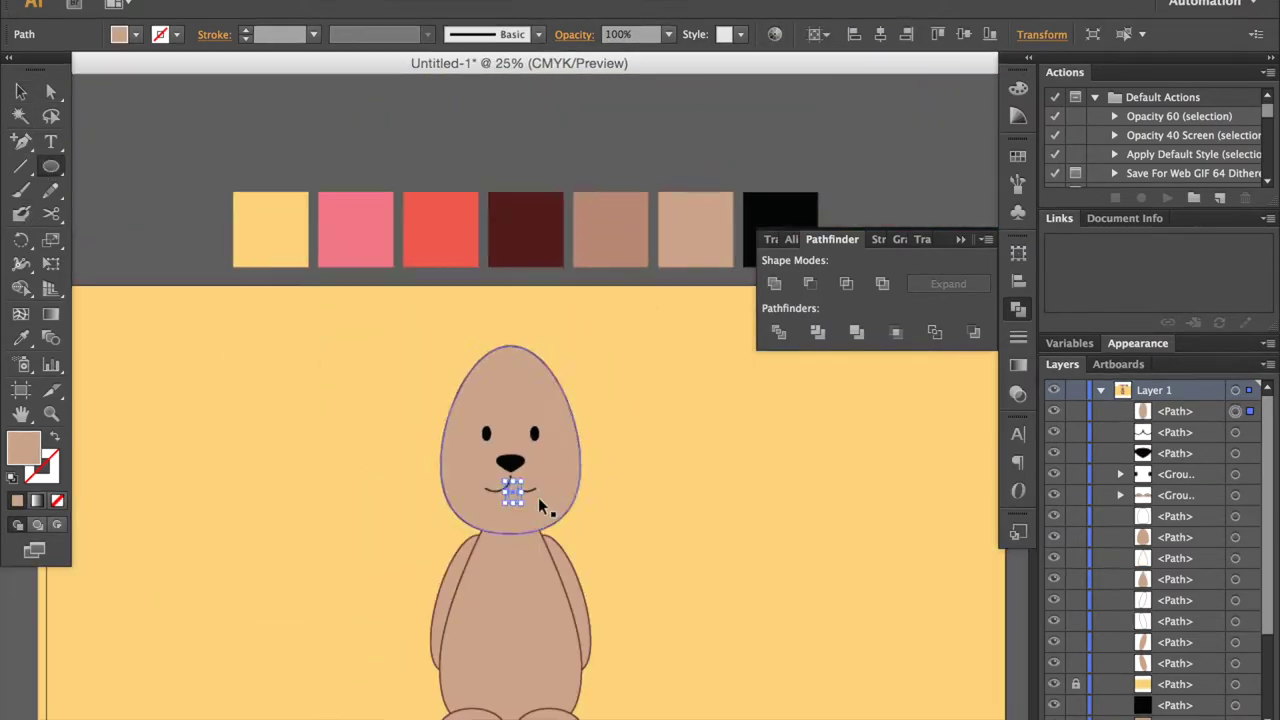
Step: Fill the new ellipse with the pink swatch colour using the Eyedropper
key(i)
click(343, 229)
key(ctrl+plus)
key(ctrl+plus)
key(ctrl+plus)
scroll(670, 513, down, 5)
Step: Centre the pink tongue horizontally under the nose
key(v)
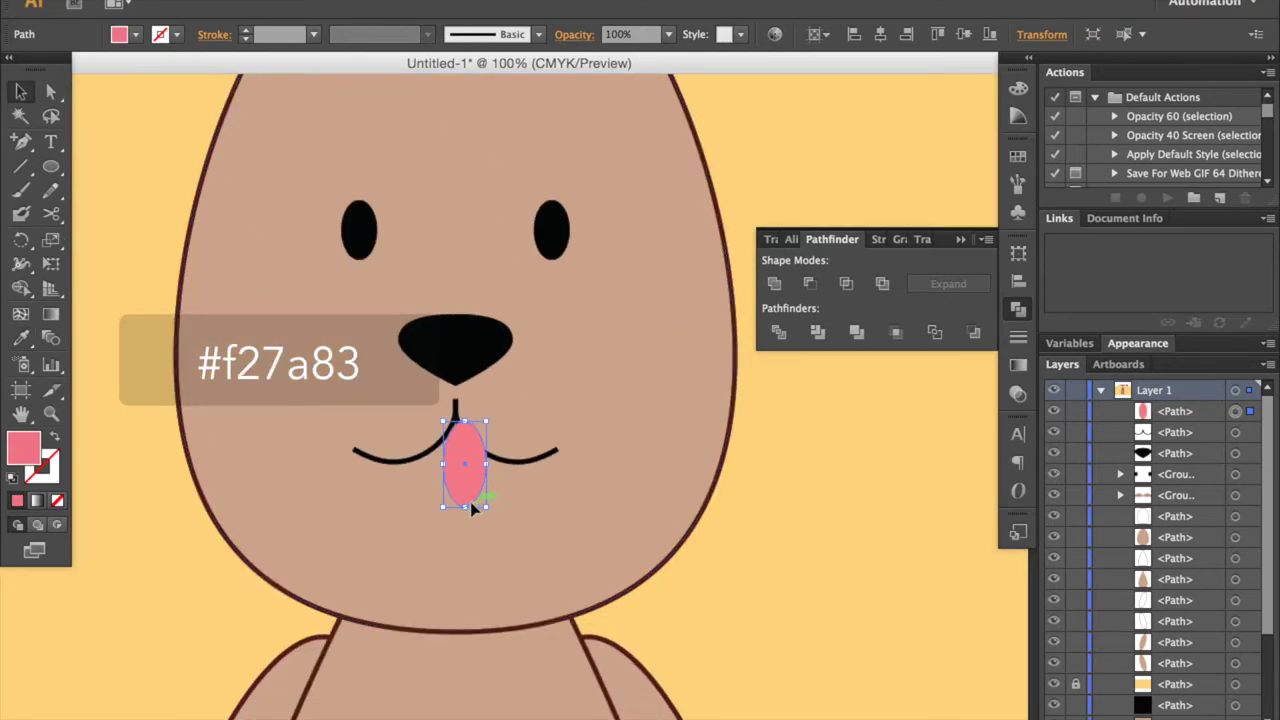
shift+click(480, 334)
click(700, 34)
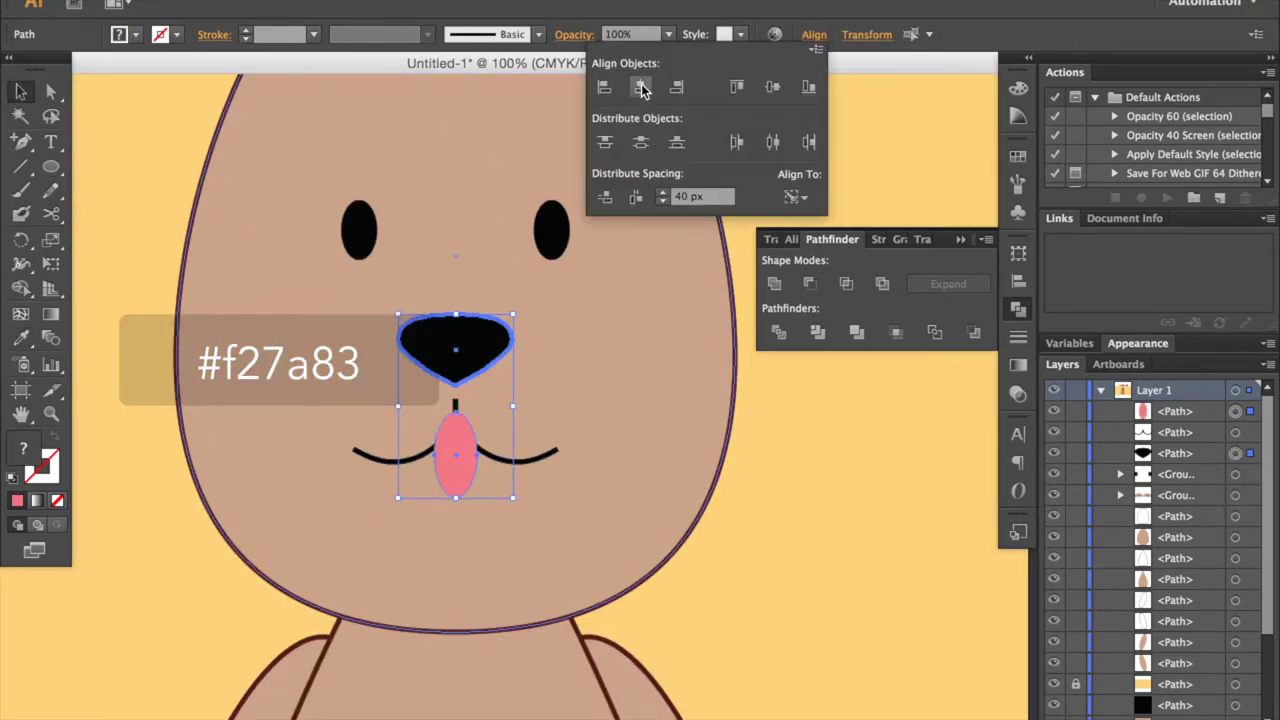
click(634, 88)
click(528, 481)
Step: Paste a copy of the mouth curve in front and bring it to the top
click(455, 478)
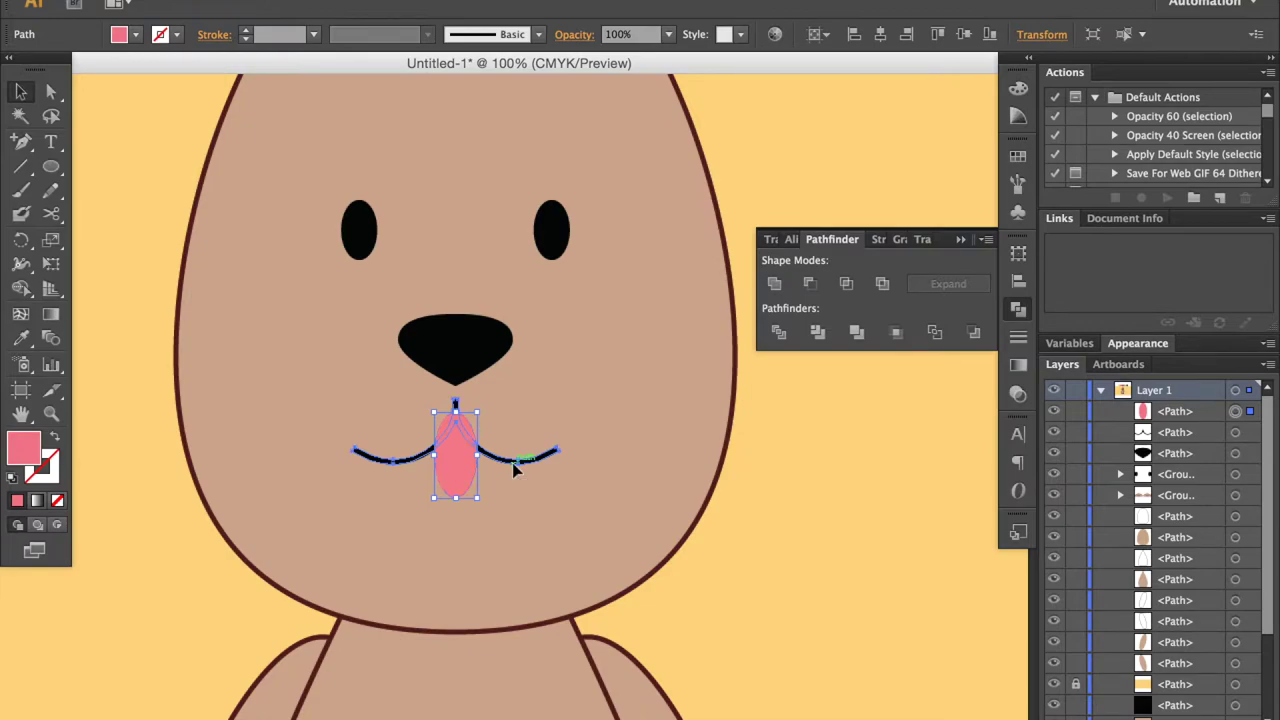
click(512, 462)
key(ctrl+c)
key(ctrl+f)
key(ctrl+shift+bracketright)
shift+click(474, 491)
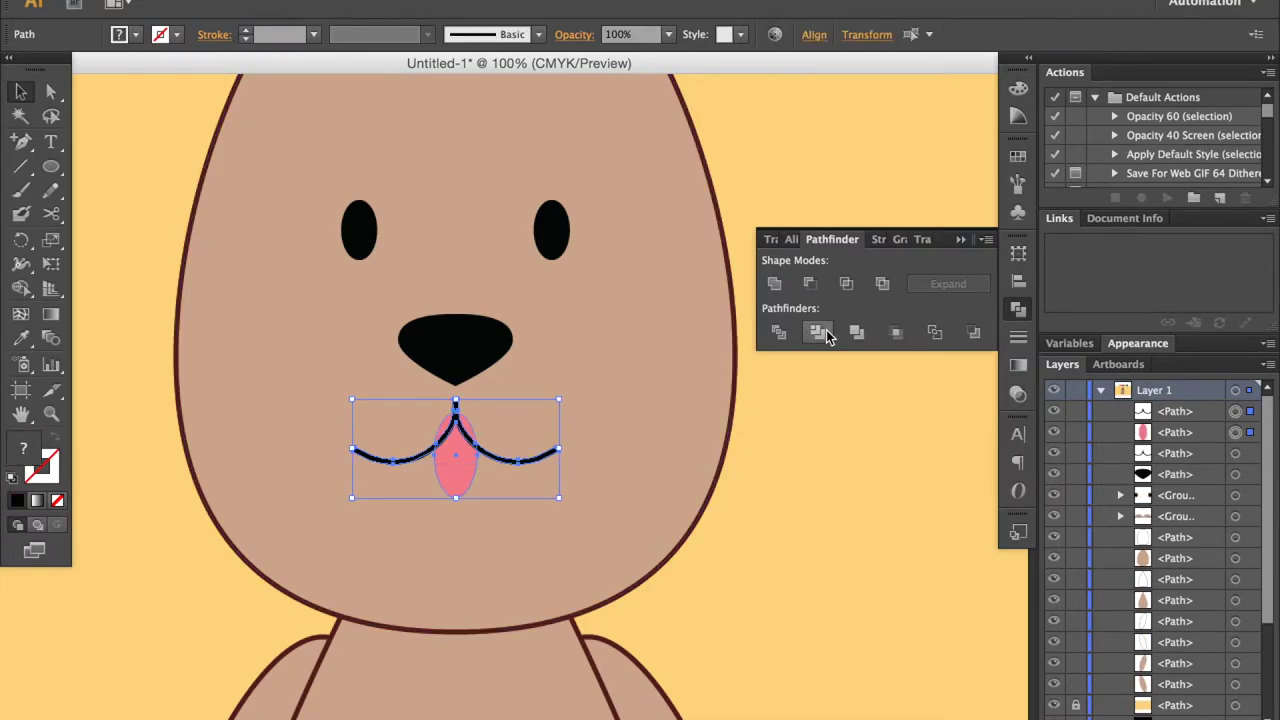
Step: Paste a tongue copy in front and try masking it with the mouth, then undo
click(461, 490)
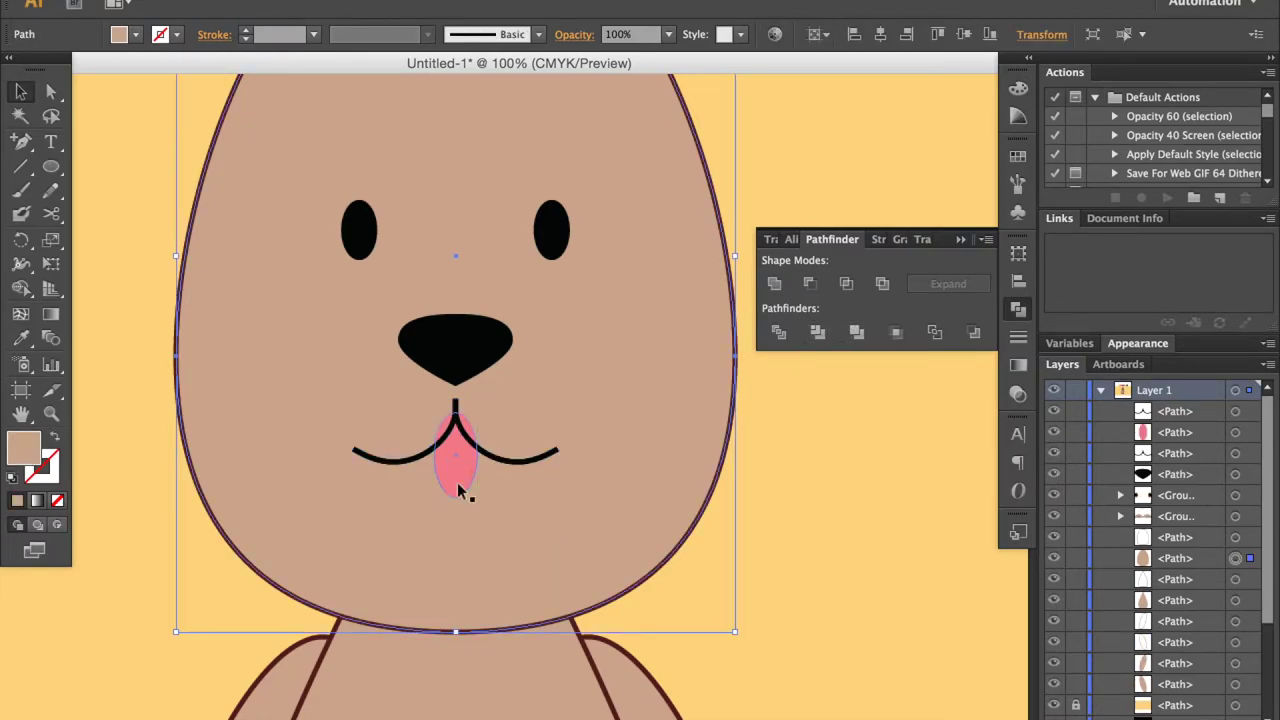
key(ctrl+c)
key(ctrl+f)
shift+click(519, 466)
right_click(519, 466)
click(604, 628)
click(531, 480)
key(ctrl+z)
Step: Trim the overlapping mouth and tongue with Pathfinder and delete the leftover tongue pieces
click(818, 333)
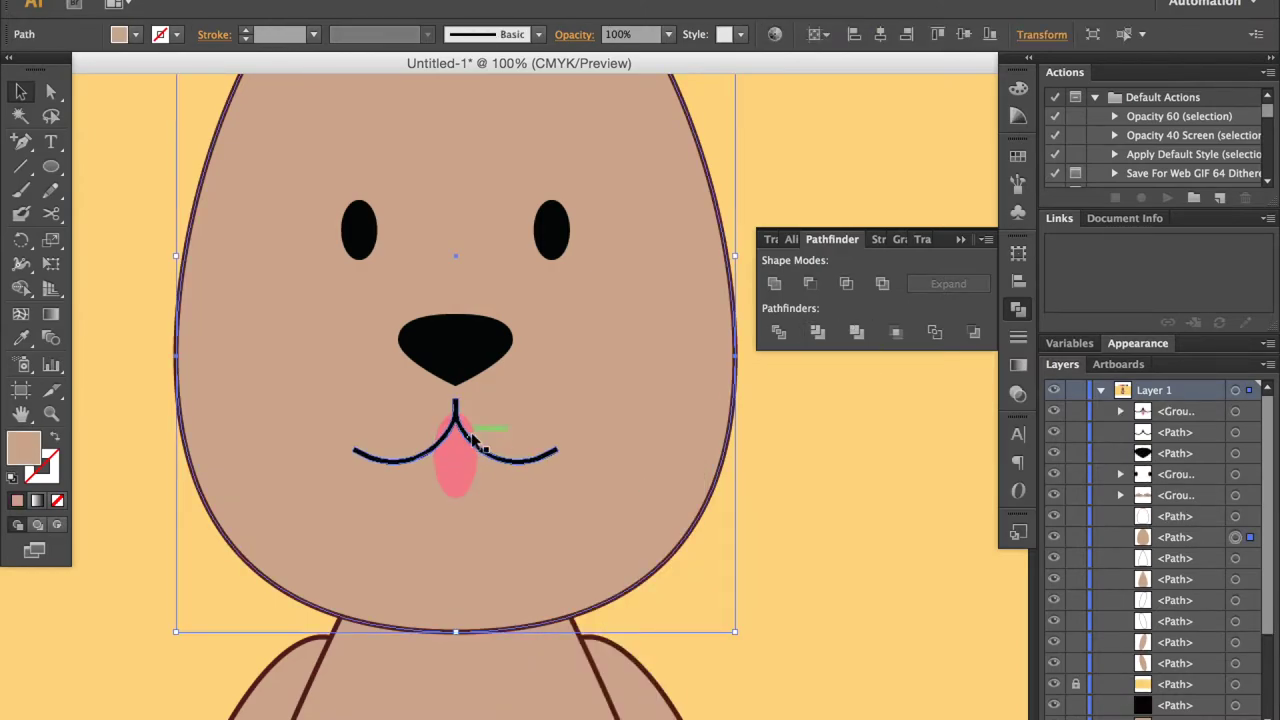
key(ctrl+plus)
key(ctrl+plus)
key(ctrl+plus)
click(443, 438)
click(352, 593)
key(Delete)
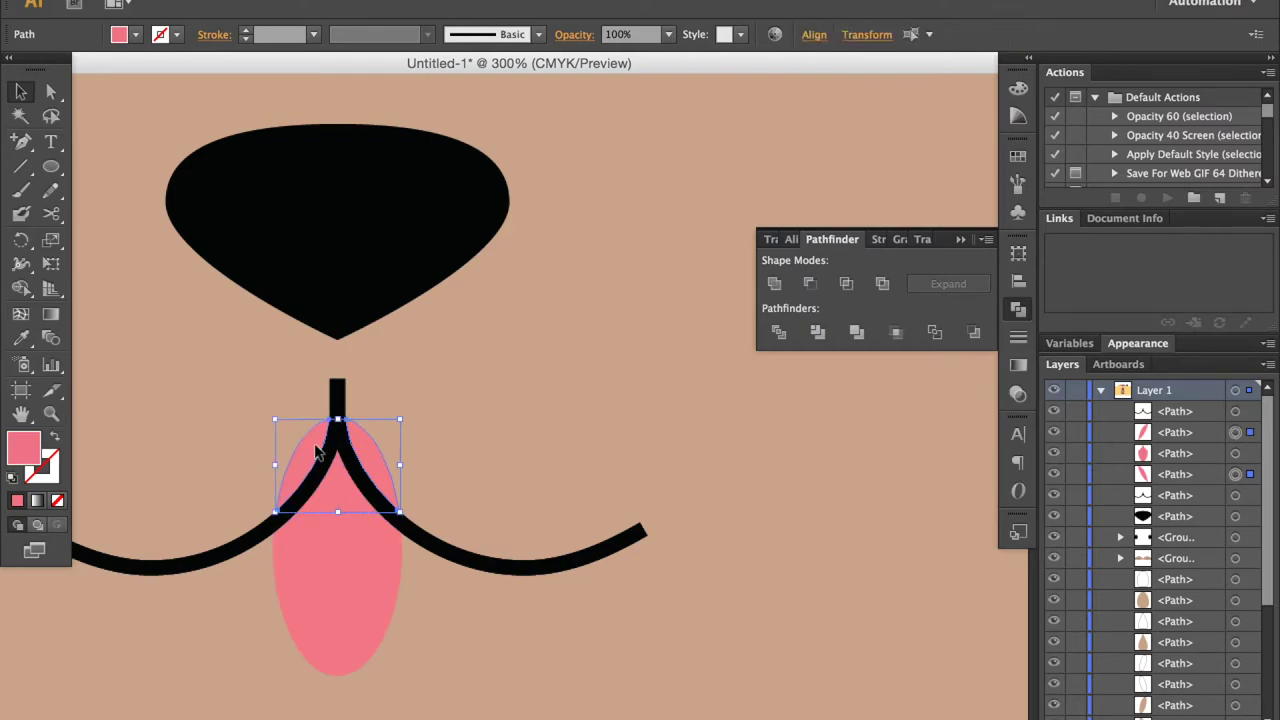
key(Delete)
key(ctrl+0)
click(744, 620)
key(ctrl+plus)
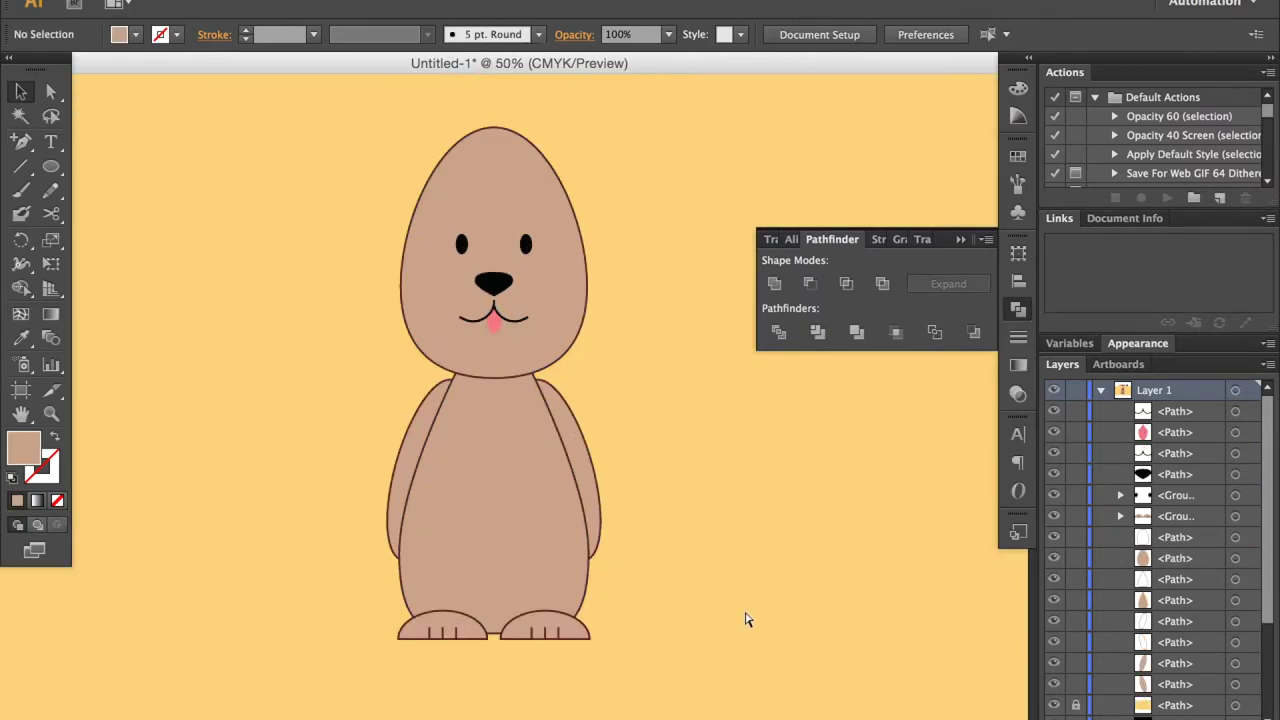
key(ctrl+plus)
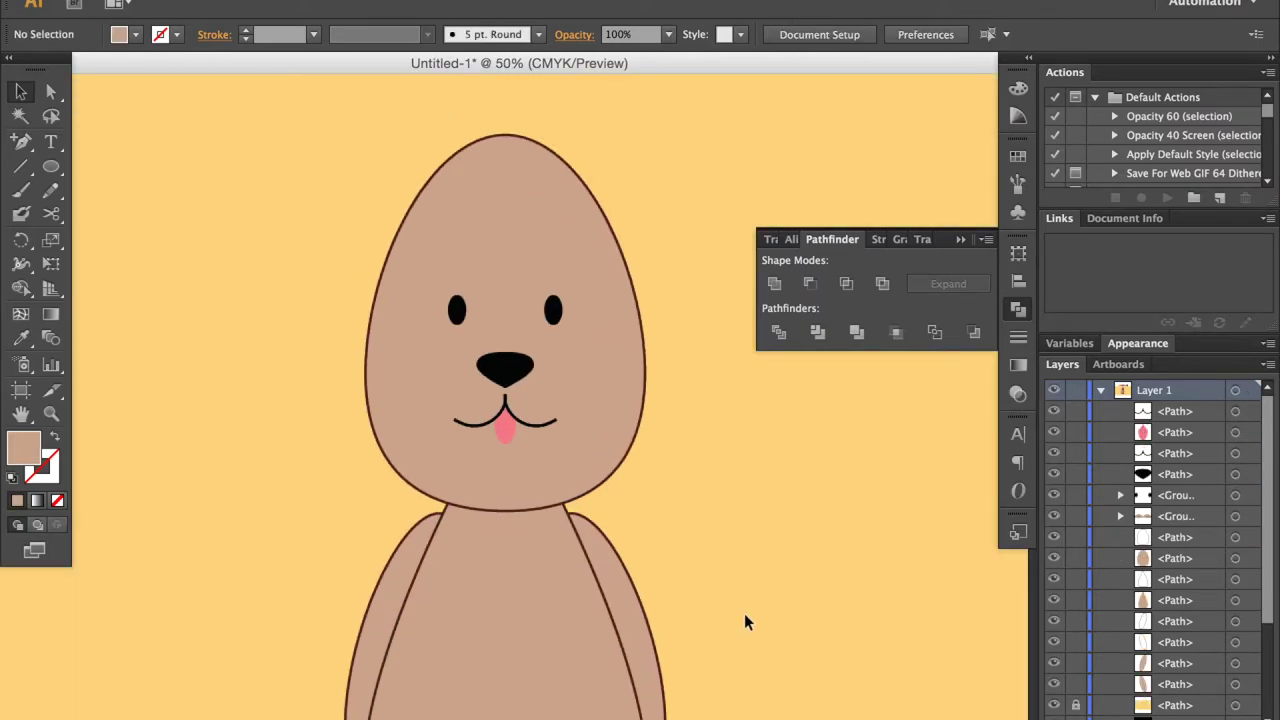
Step: Draw the left ear shape with the Pen tool beside the top of the head
scroll(745, 616, up, 5)
key(p)
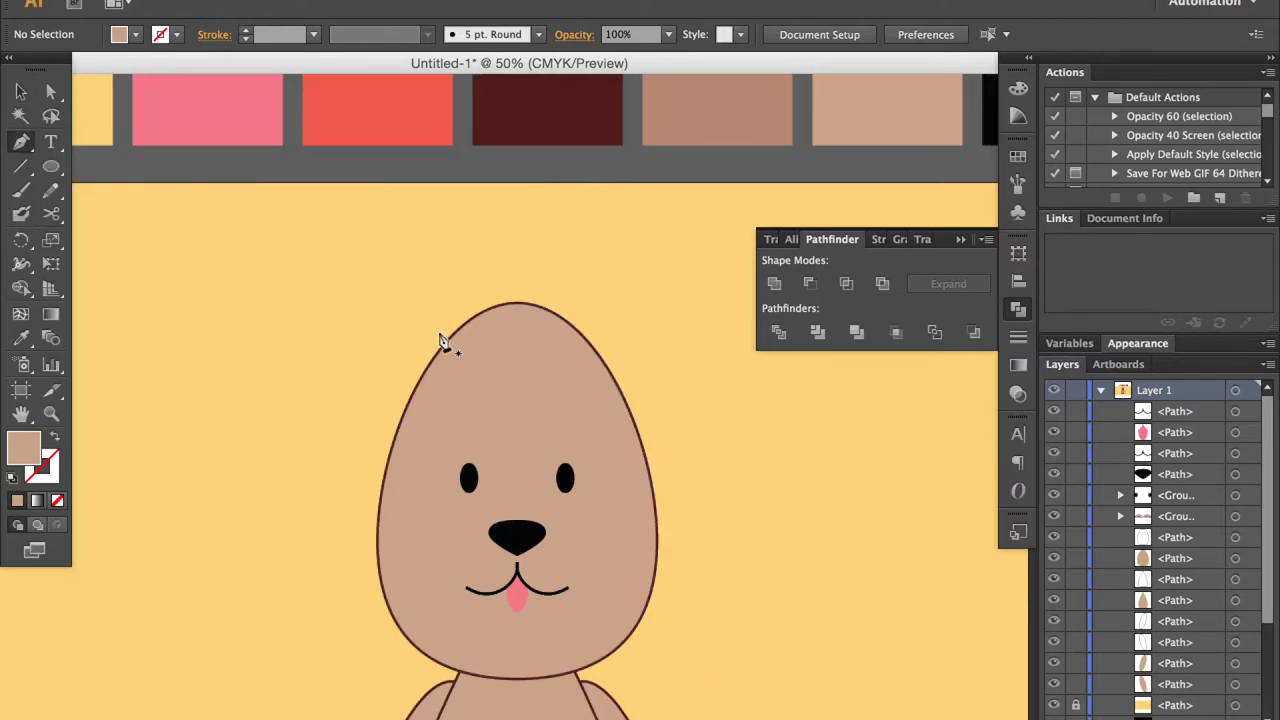
click(443, 344)
drag(443, 355, 373, 410)
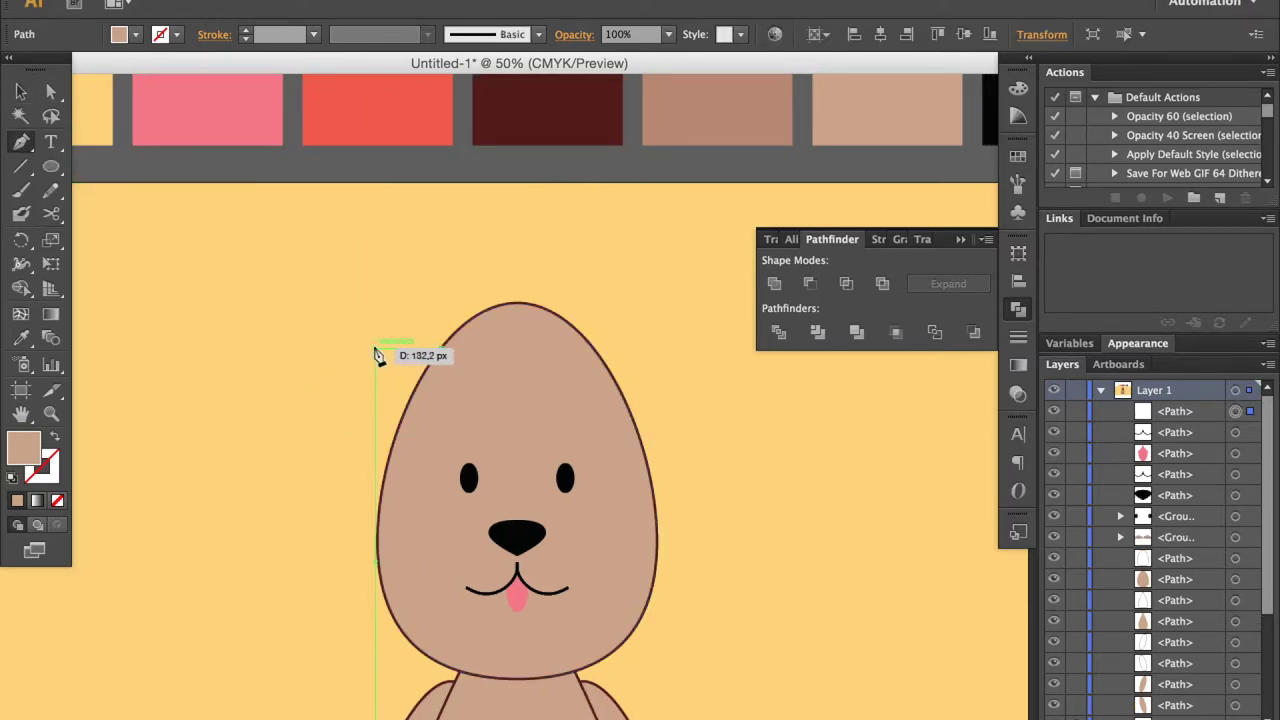
drag(369, 470, 375, 471)
drag(443, 349, 444, 357)
Step: Nudge the ear up and give it the head's brown outline with the Eyedropper
key(v)
click(734, 562)
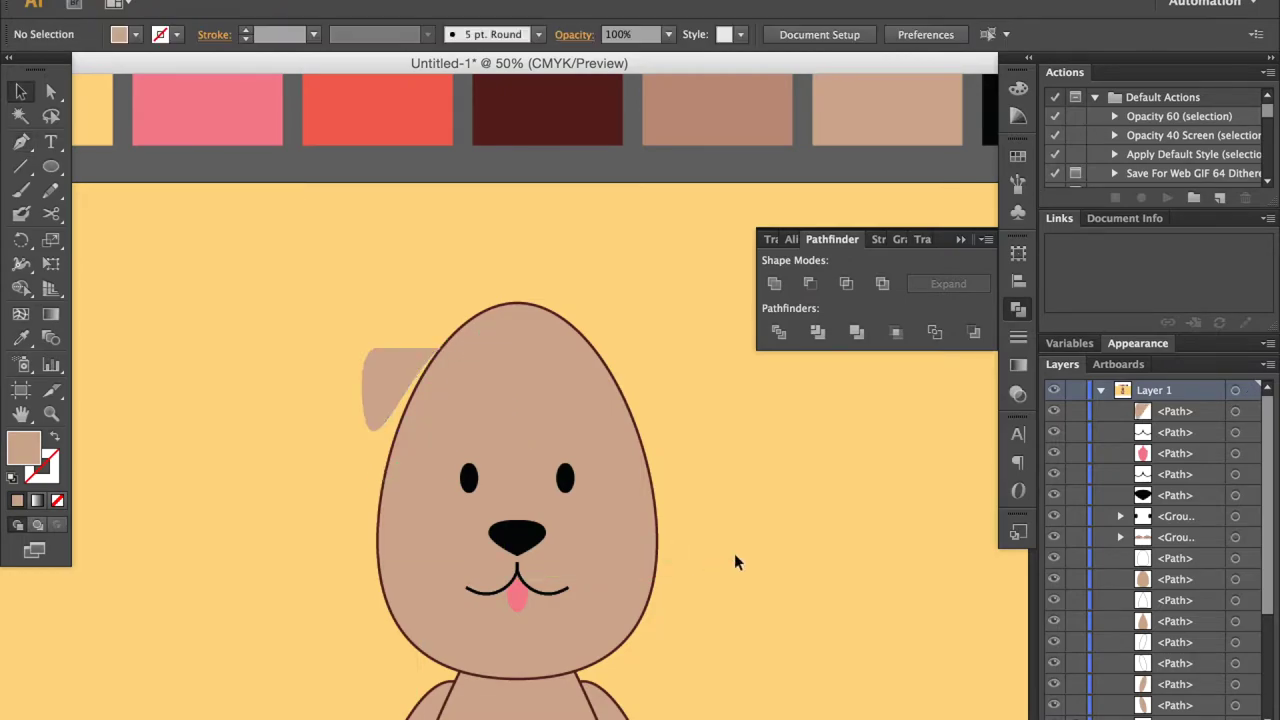
drag(396, 393, 385, 374)
click(435, 360)
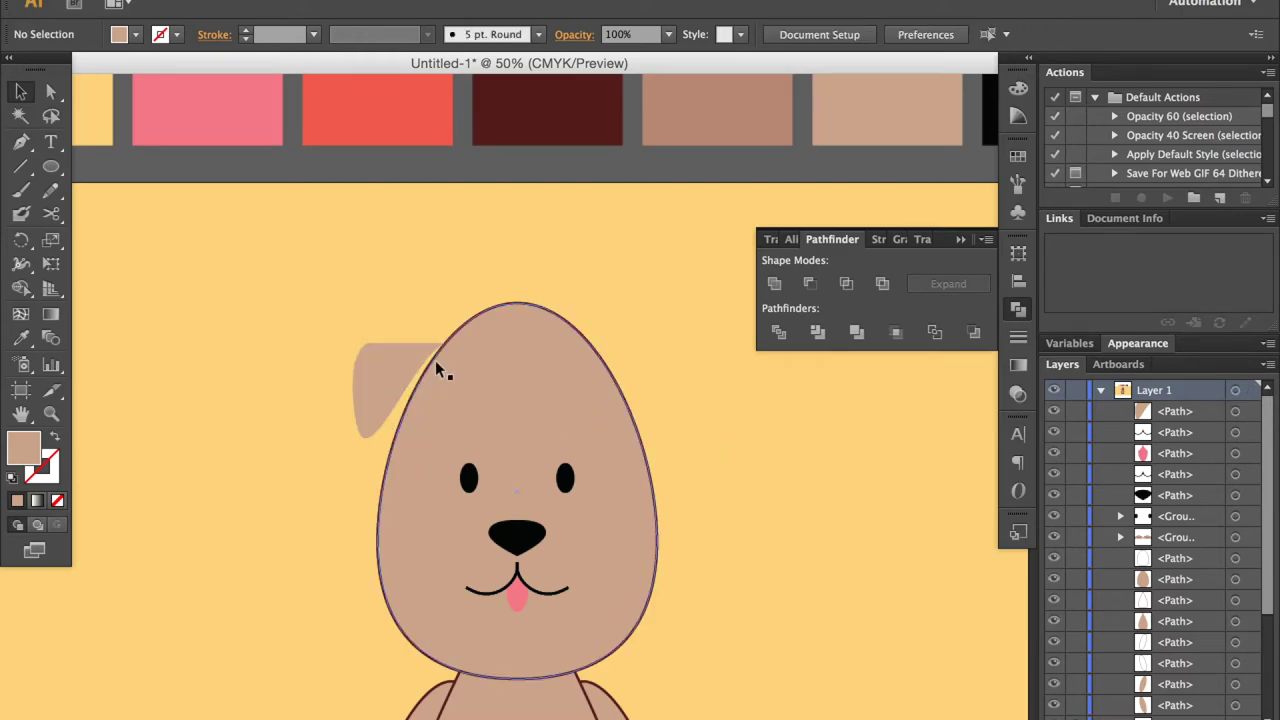
click(390, 390)
key(i)
click(520, 298)
Step: Group the ear, move it onto the head, and reshape its corner curve
key(v)
key(ctrl+plus)
key(ctrl+plus)
key(ctrl+plus)
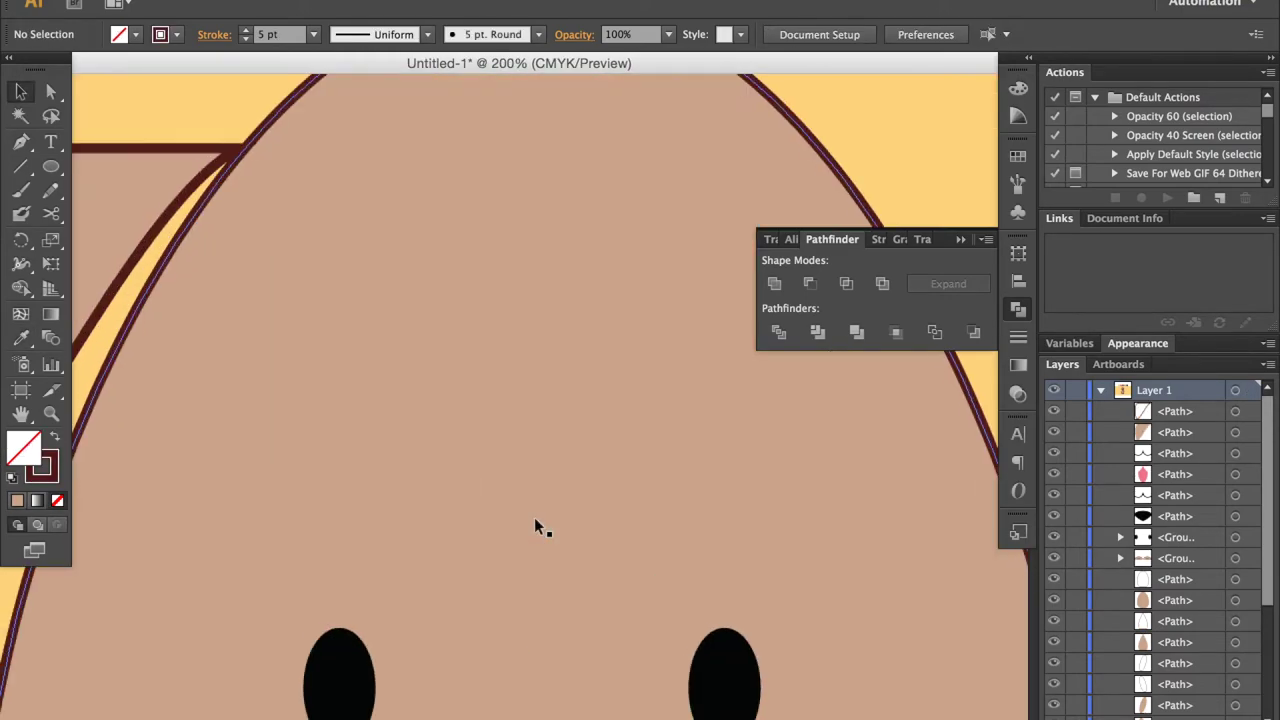
scroll(534, 517, left, 5)
drag(524, 220, 557, 191)
key(ctrl+g)
drag(434, 257, 468, 230)
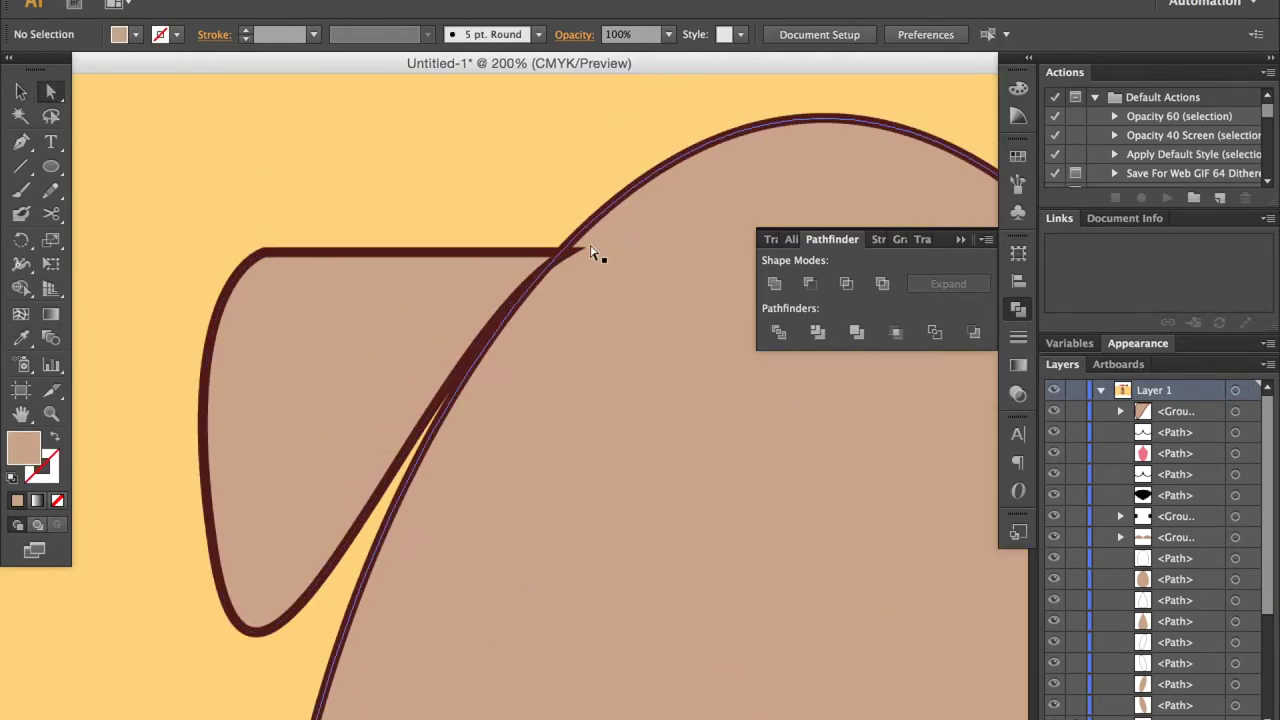
drag(591, 253, 571, 243)
drag(428, 323, 351, 458)
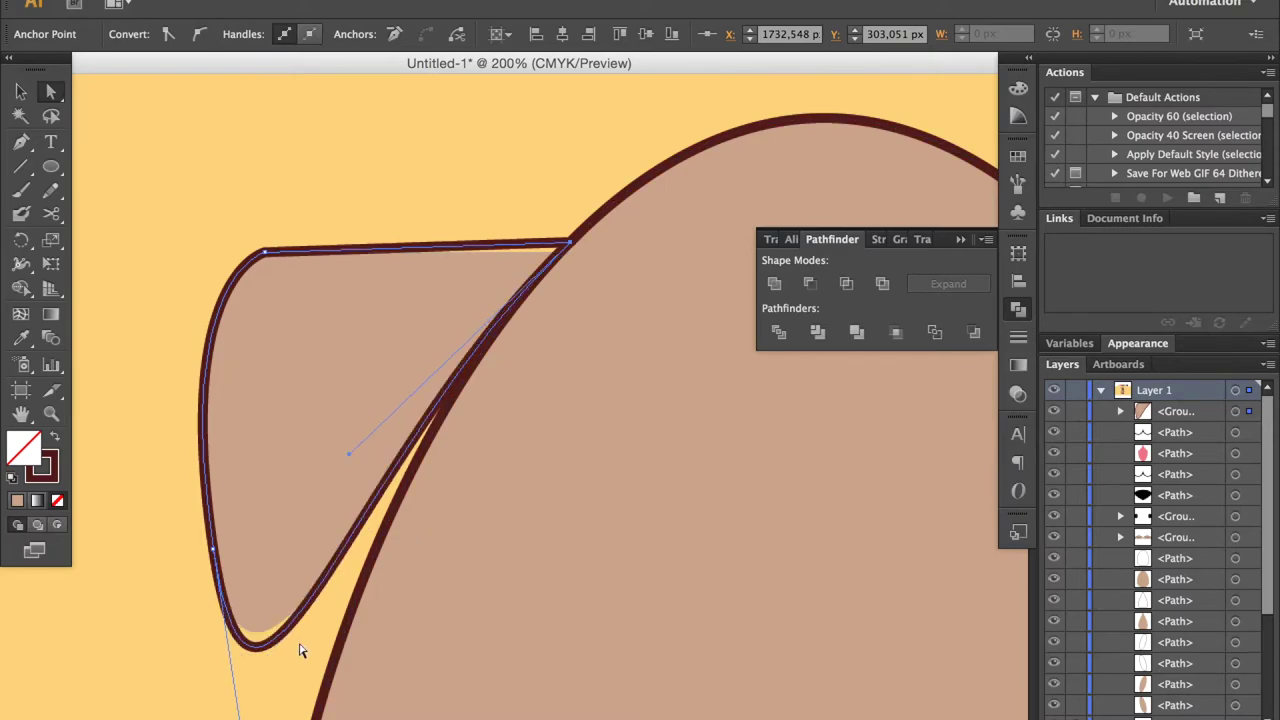
click(258, 436)
Step: Fill the ear with the head's tan colour using the Eyedropper
click(369, 250)
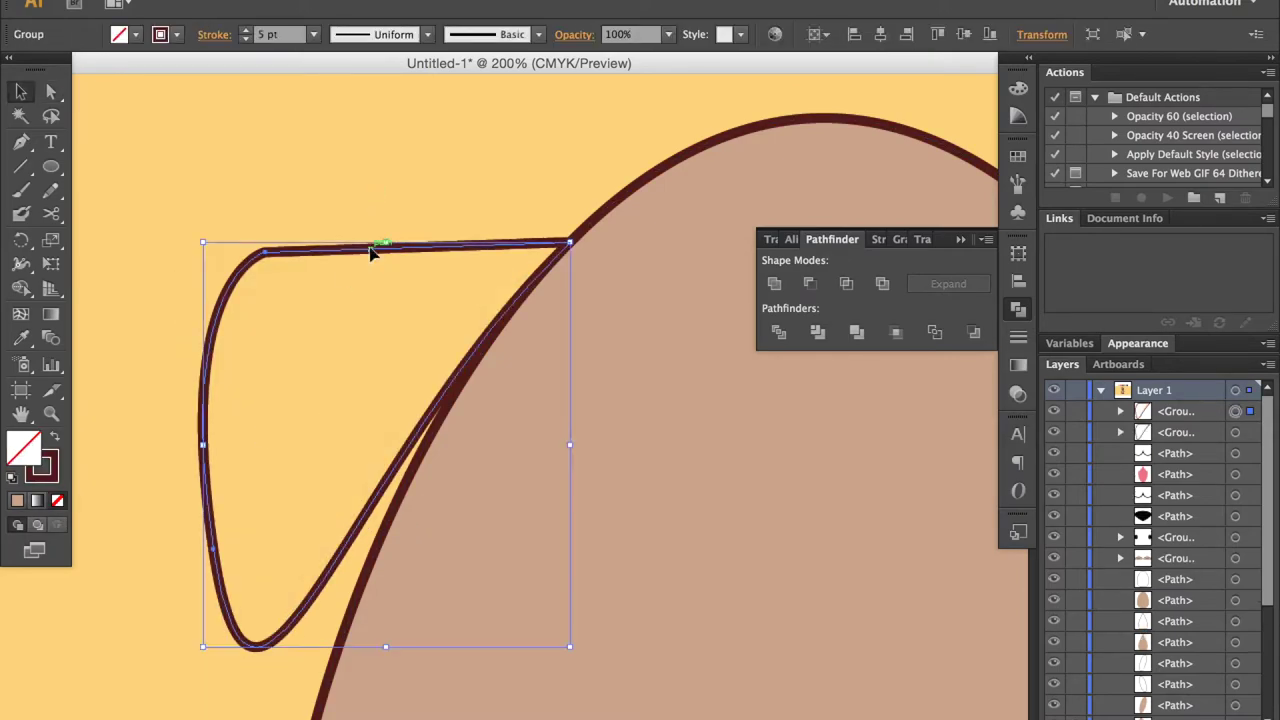
key(i)
click(502, 352)
key(ctrl+shift+a)
key(ctrl+minus)
key(ctrl+minus)
key(ctrl+minus)
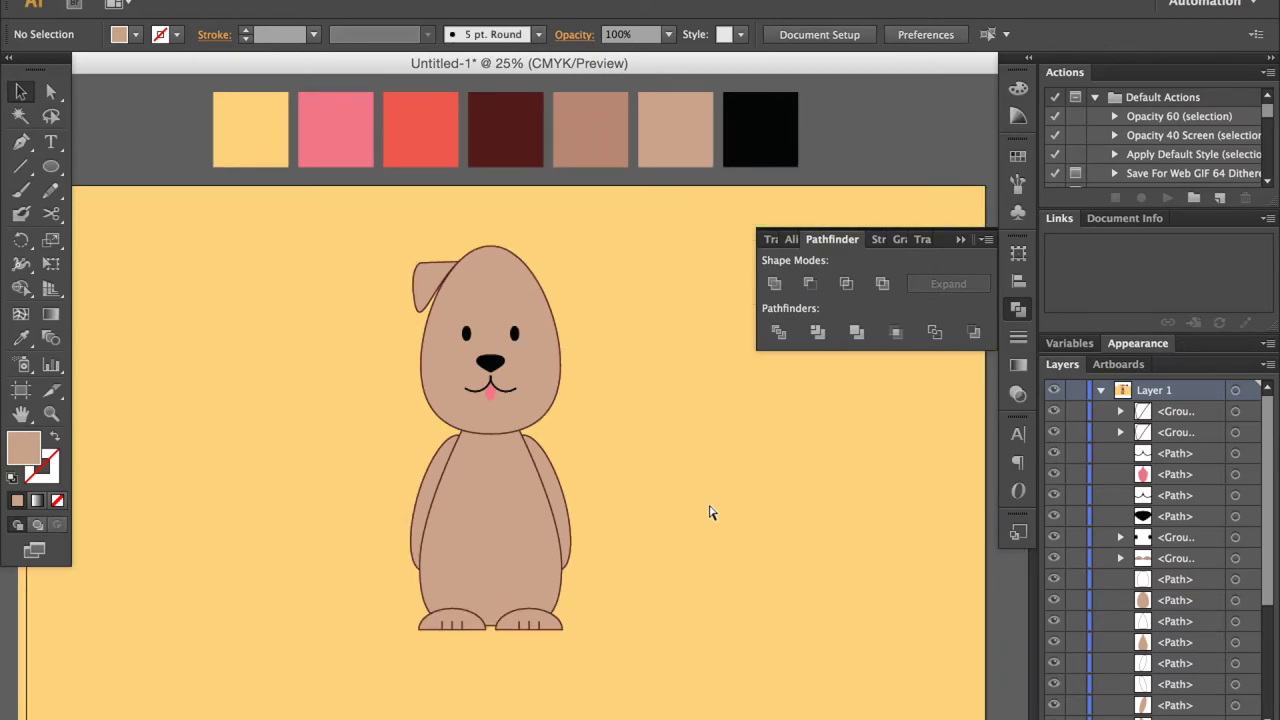
key(ctrl+plus)
key(ctrl+plus)
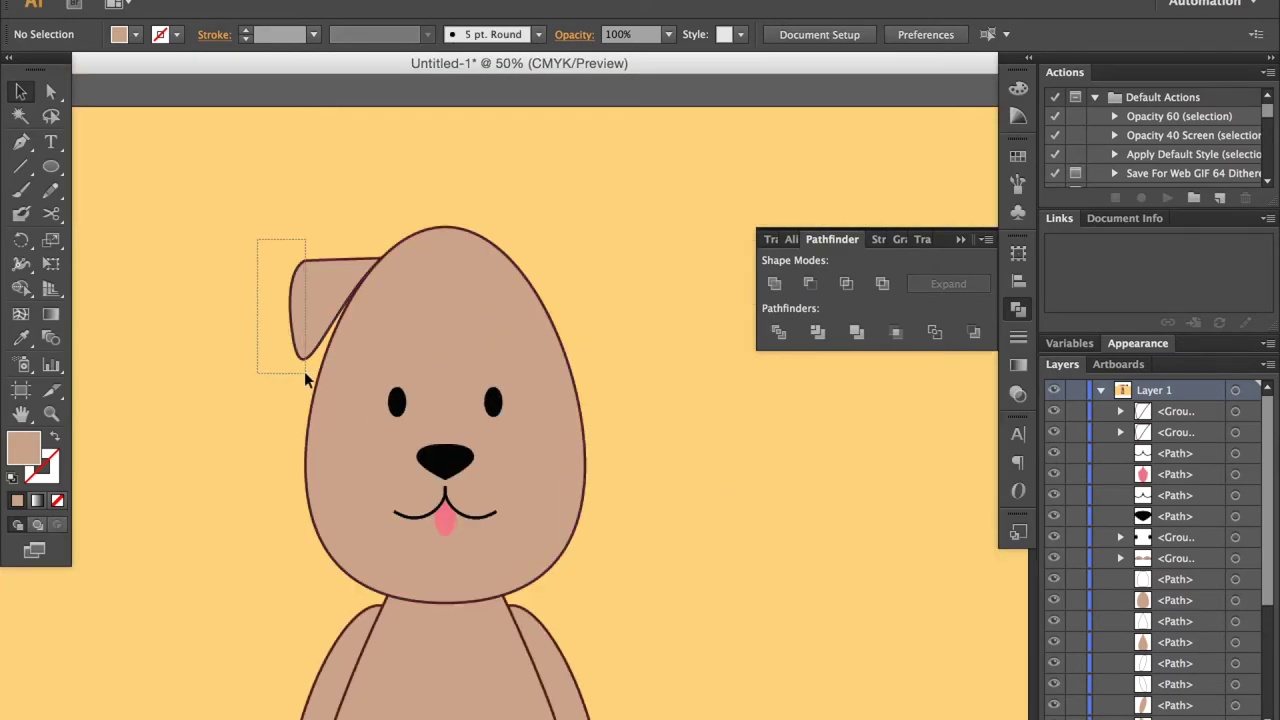
key(ctrl+plus)
key(ctrl+plus)
key(ctrl+plus)
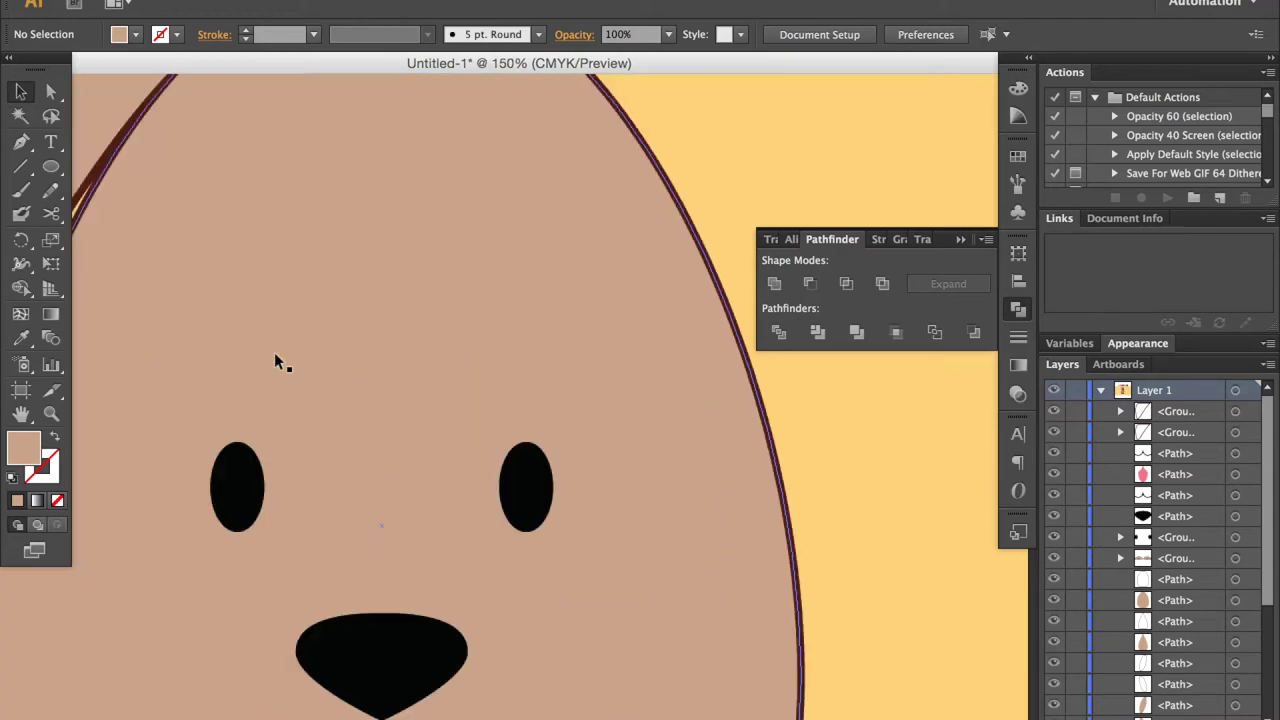
Step: Adjust the curve and anchor near the ear tip with Direct Selection
key(a)
drag(343, 406, 427, 465)
key(ctrl+shift+a)
key(v)
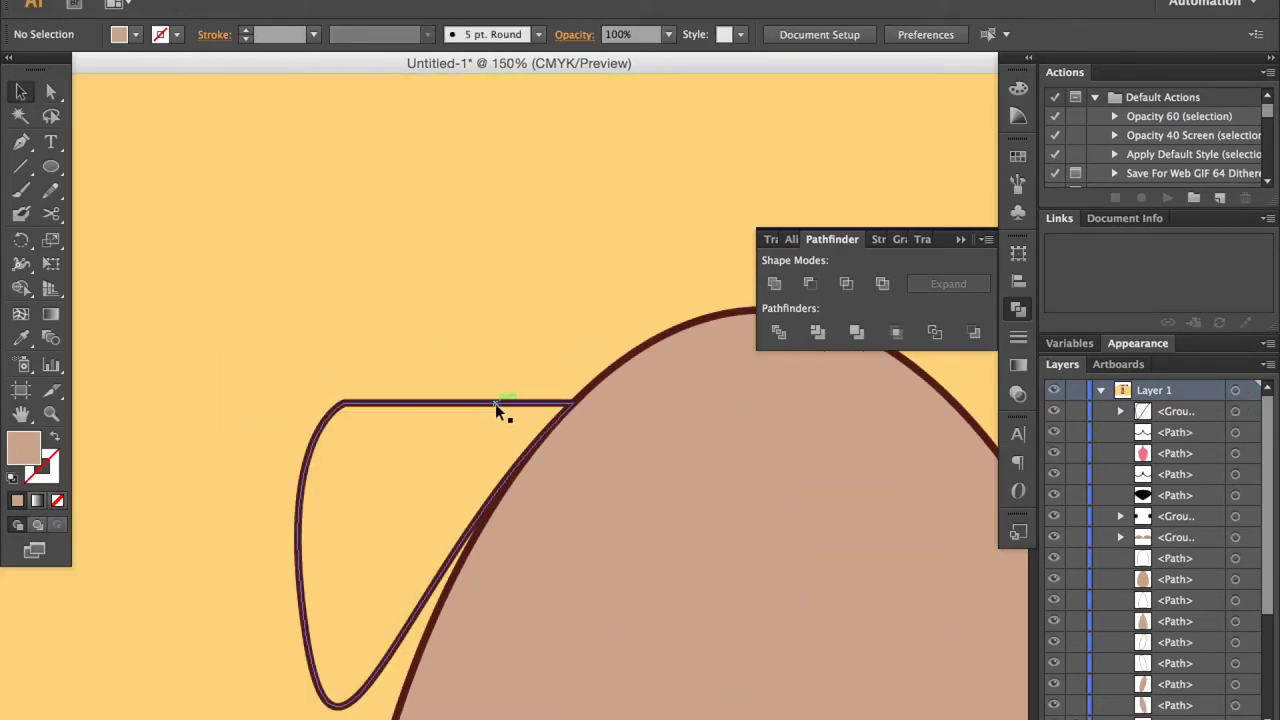
click(495, 403)
key(ctrl+shift+a)
key(ctrl+minus)
key(ctrl+minus)
key(ctrl+minus)
key(a)
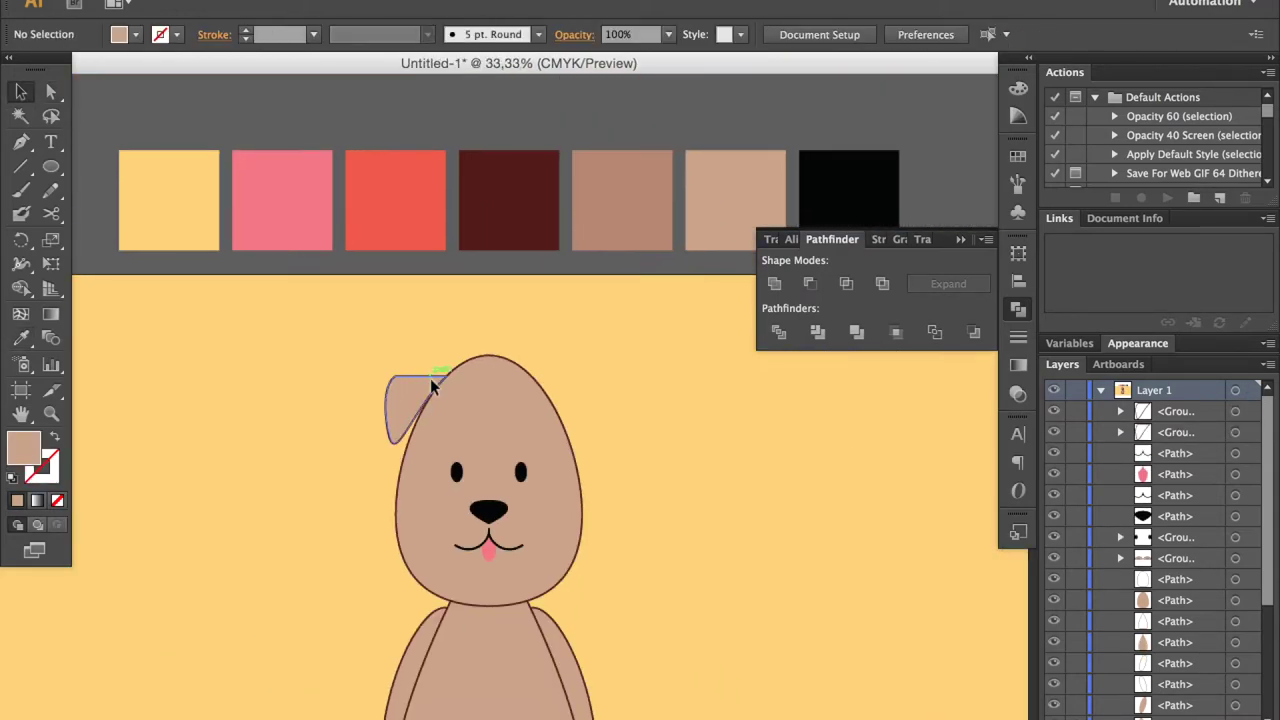
key(ctrl+plus)
key(ctrl+plus)
key(ctrl+plus)
click(289, 352)
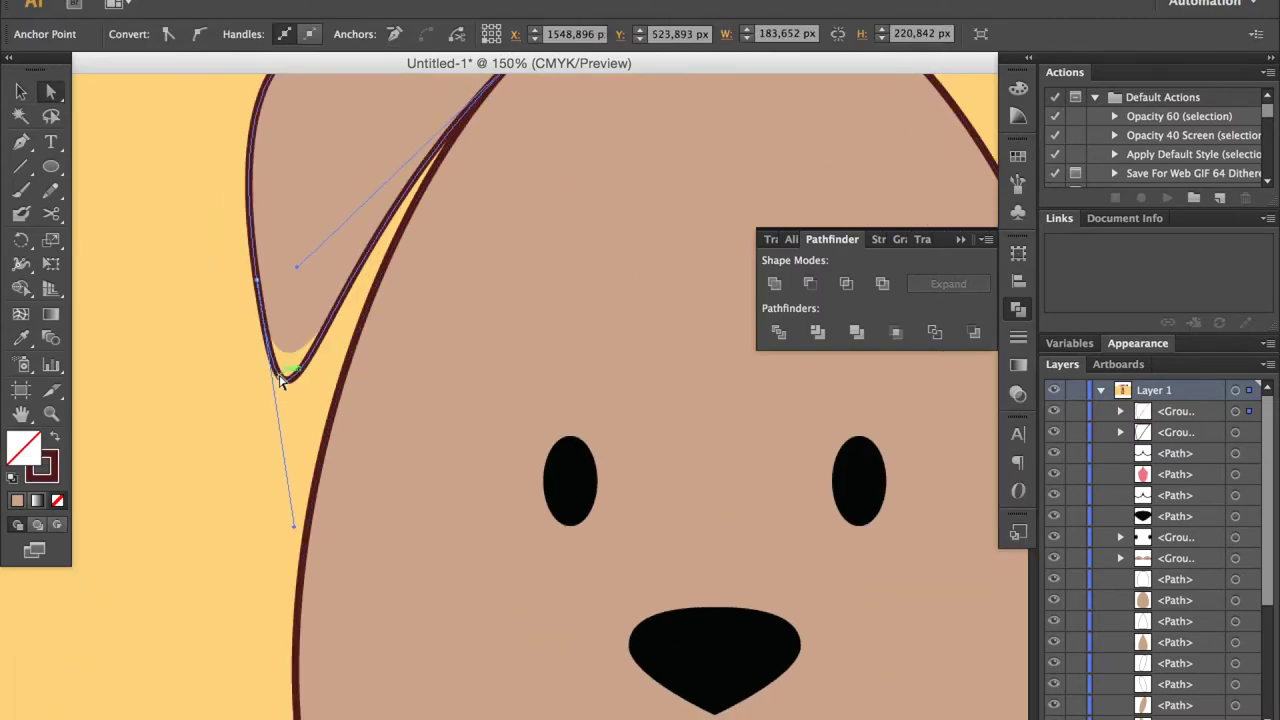
key(ctrl+shift+a)
key(ctrl+minus)
Step: Reapply the head's tan fill to the ear, undoing and redoing to check it
key(v)
click(413, 316)
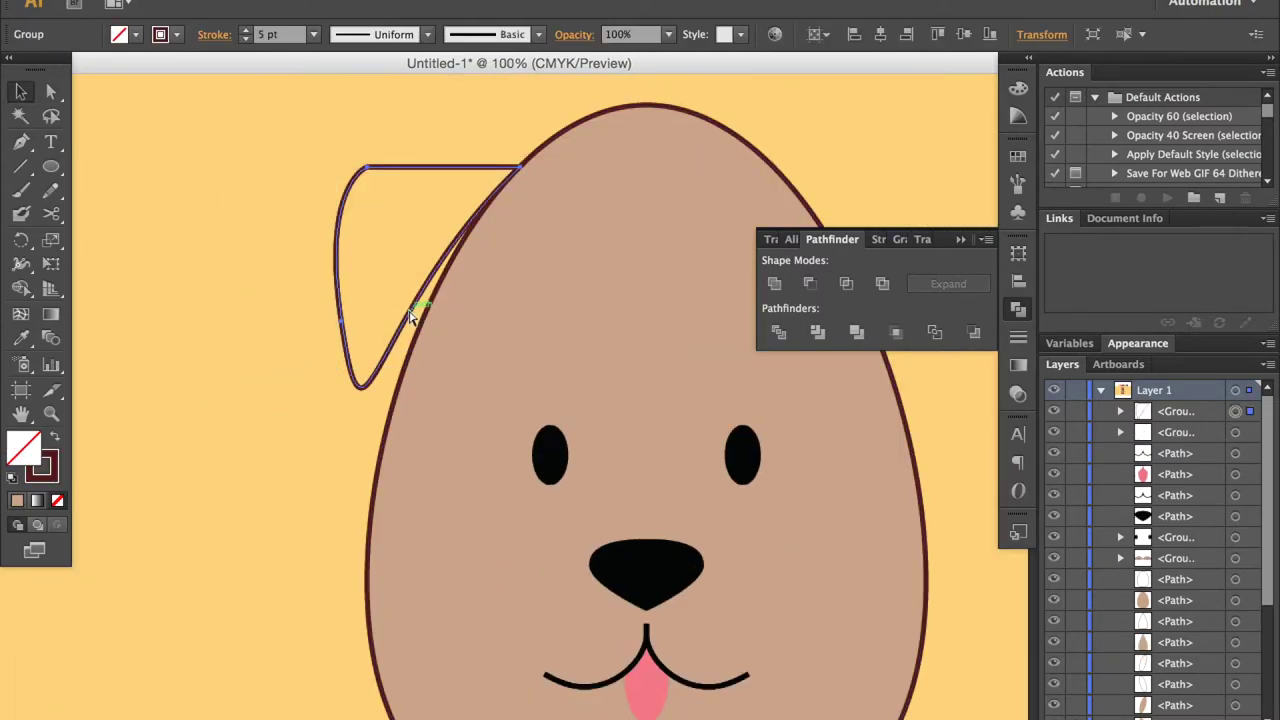
click(274, 482)
key(ctrl+z)
key(ctrl+z)
key(ctrl+shift+z)
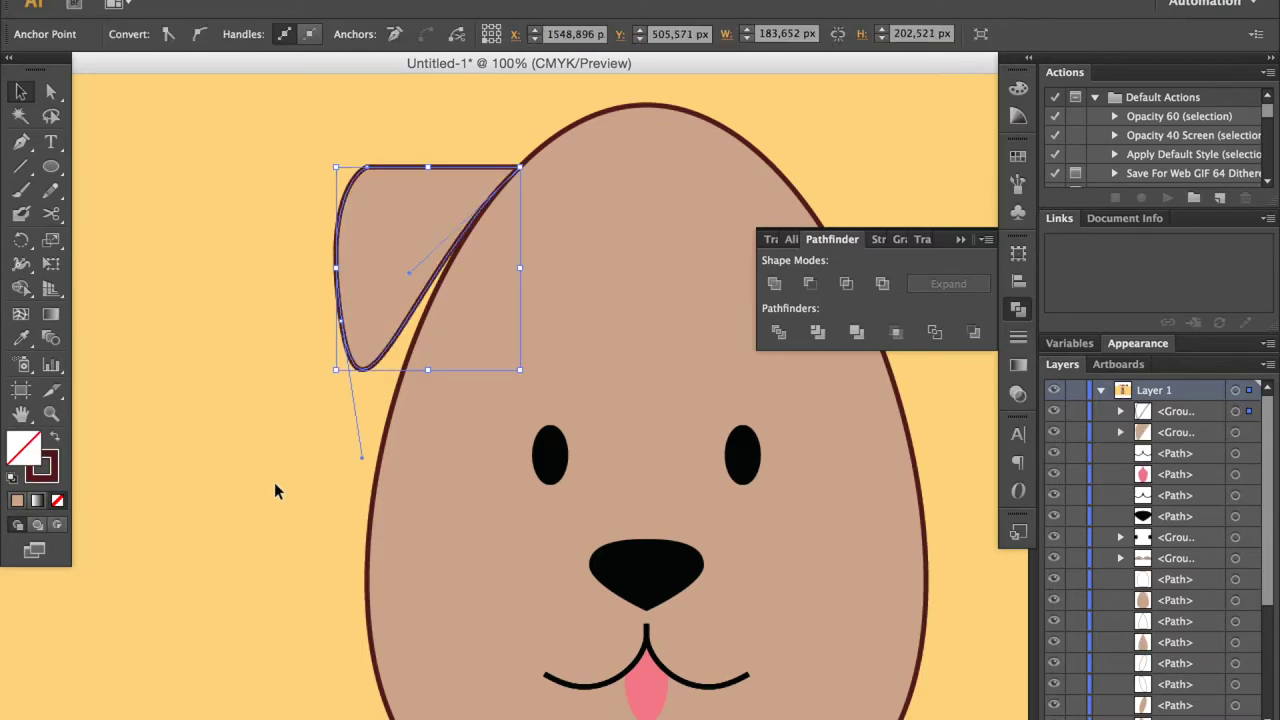
key(ctrl+shift+z)
Step: Resample the head's tan onto the ear group and undo an accidental yellow fill
click(283, 288)
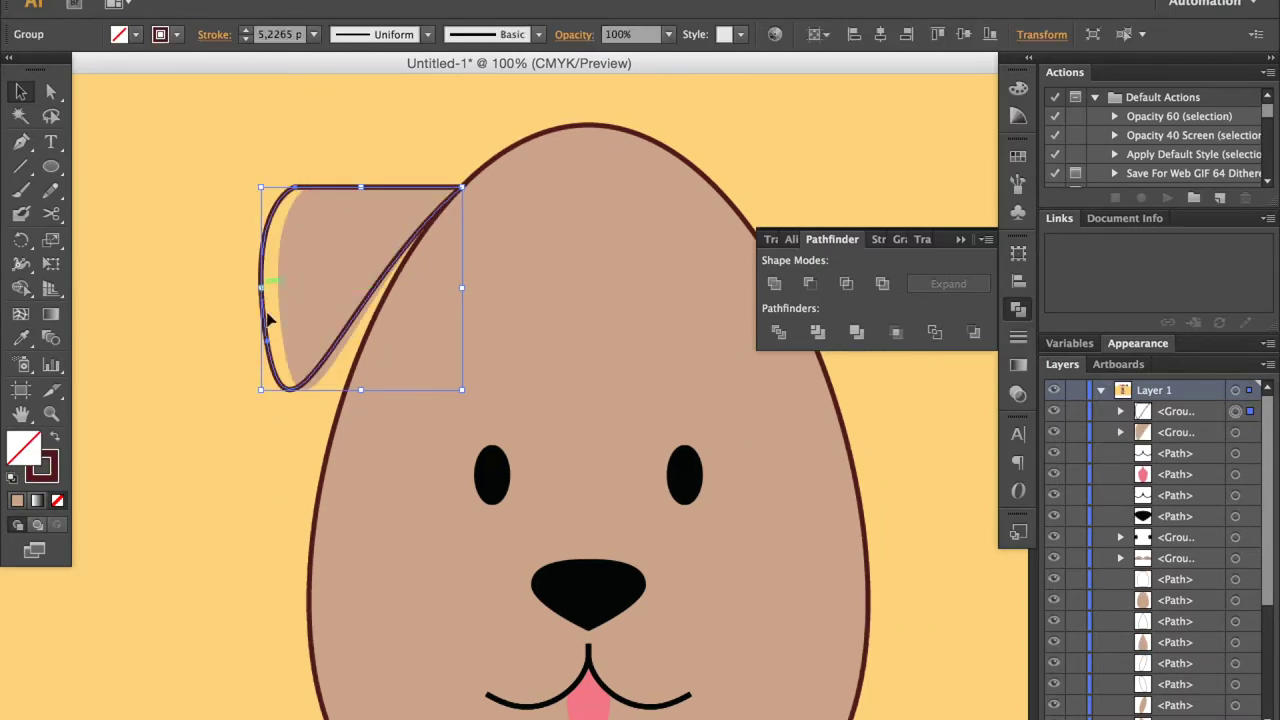
key(i)
click(396, 272)
click(191, 300)
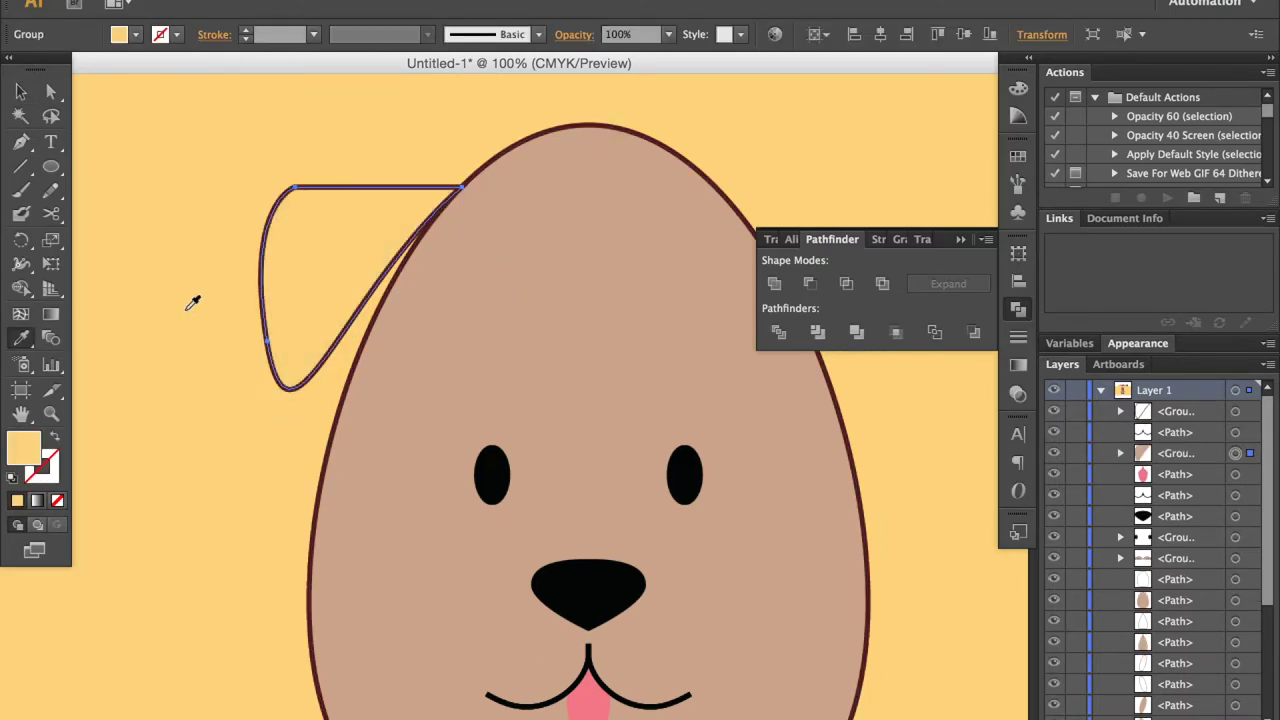
key(ctrl+z)
key(ctrl+shift+a)
Step: Check the ear's anchor at the head edge, then begin the right ear curve
key(ctrl+plus)
key(ctrl+plus)
key(ctrl+plus)
key(a)
click(446, 300)
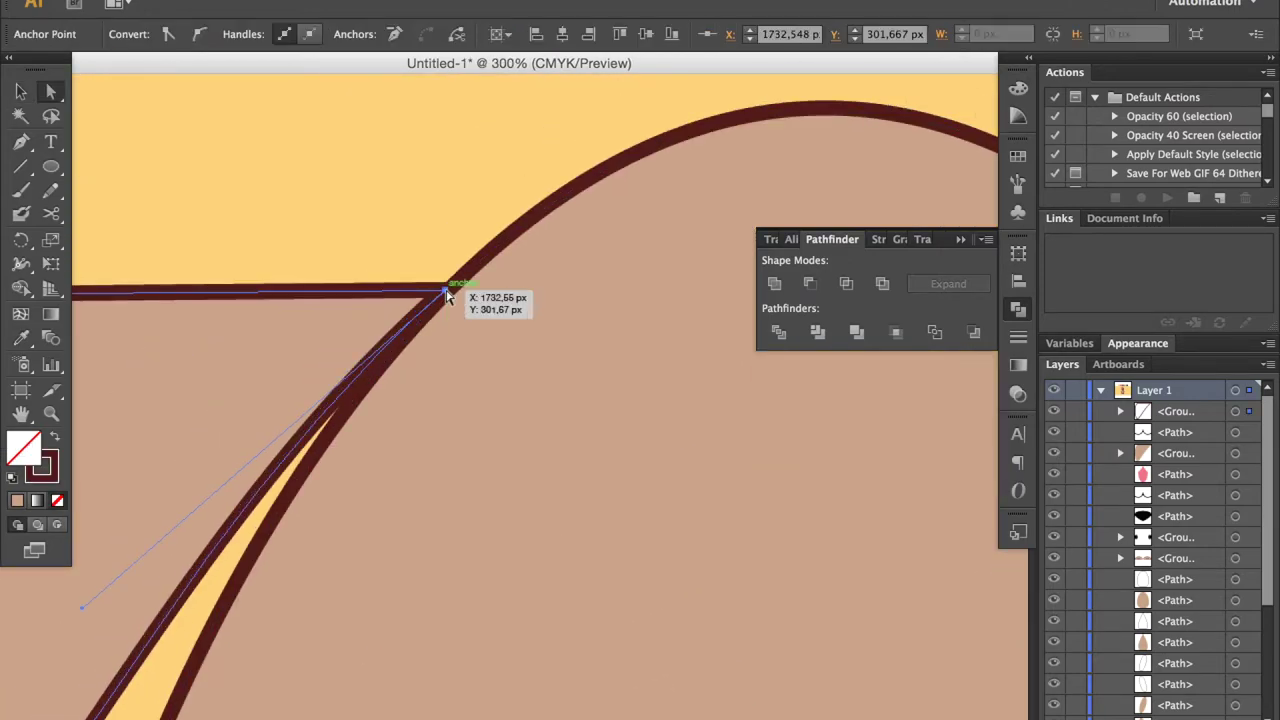
key(ctrl+minus)
key(ctrl+plus)
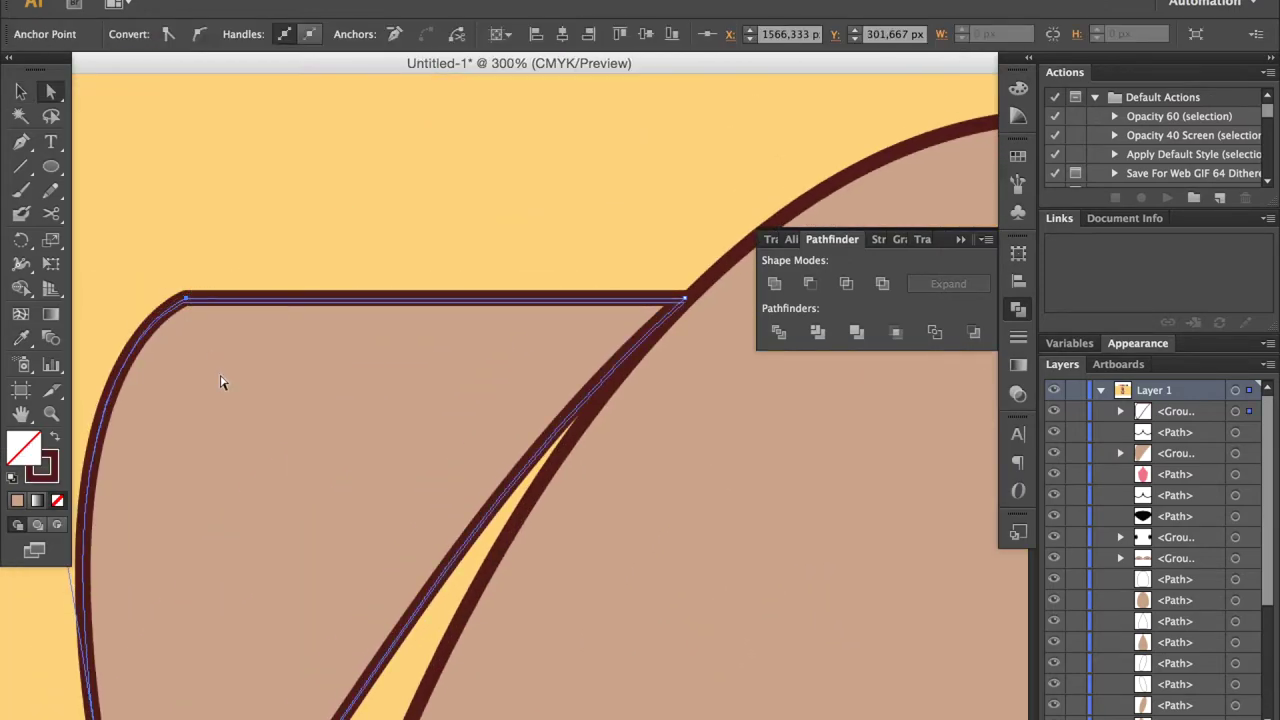
key(ctrl+minus)
key(ctrl+minus)
key(ctrl+minus)
key(ctrl+shift+a)
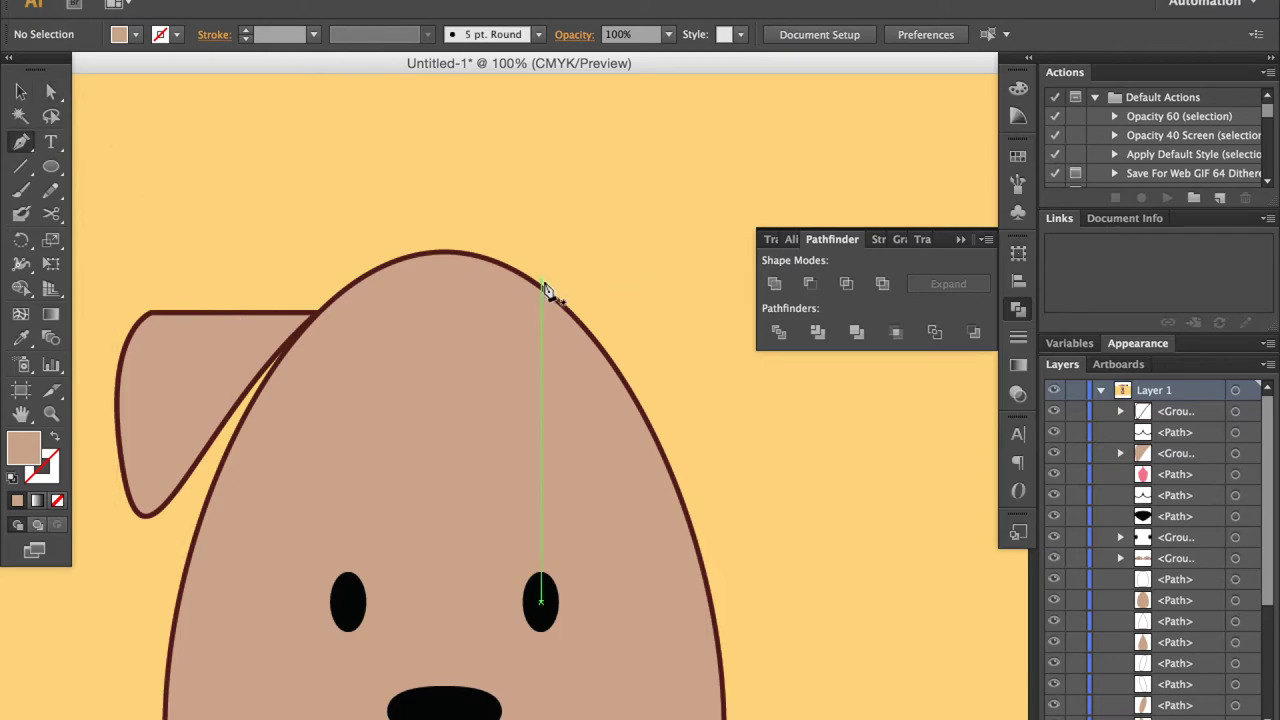
click(545, 286)
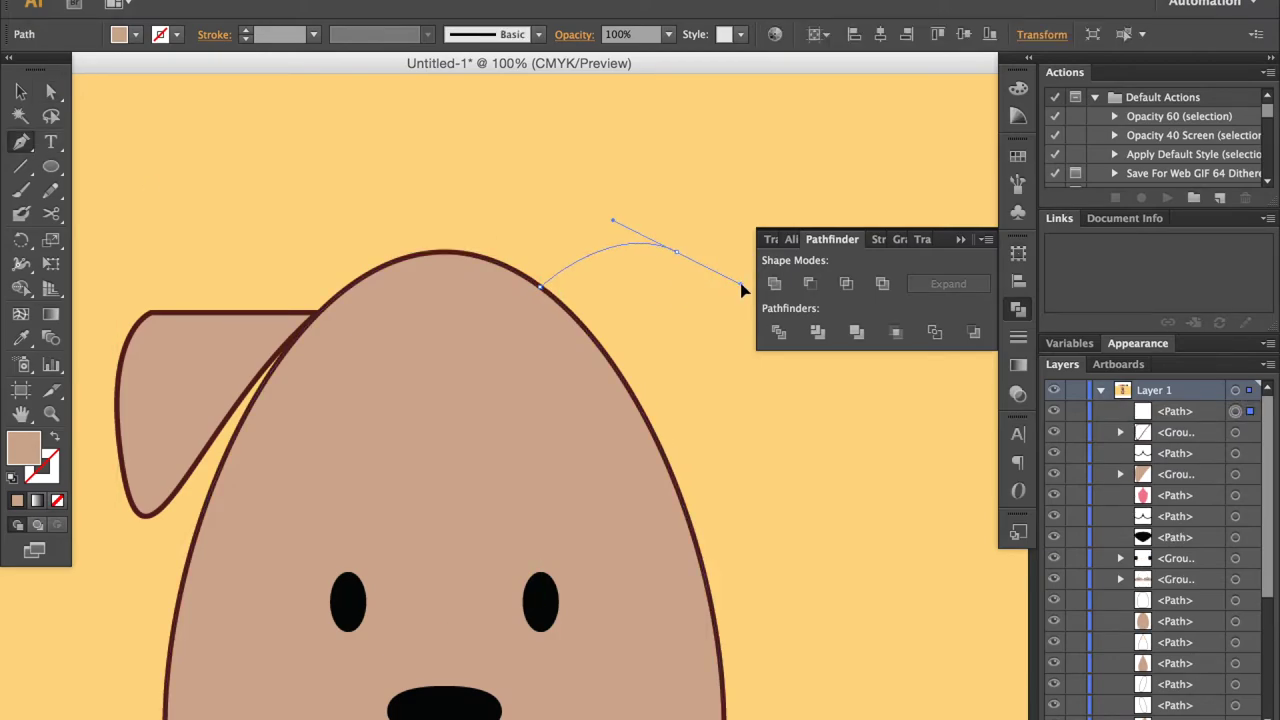
Step: Try drawing the right ear outline with the Pen, deleting two unsatisfactory attempts
drag(743, 289, 745, 284)
drag(755, 400, 750, 422)
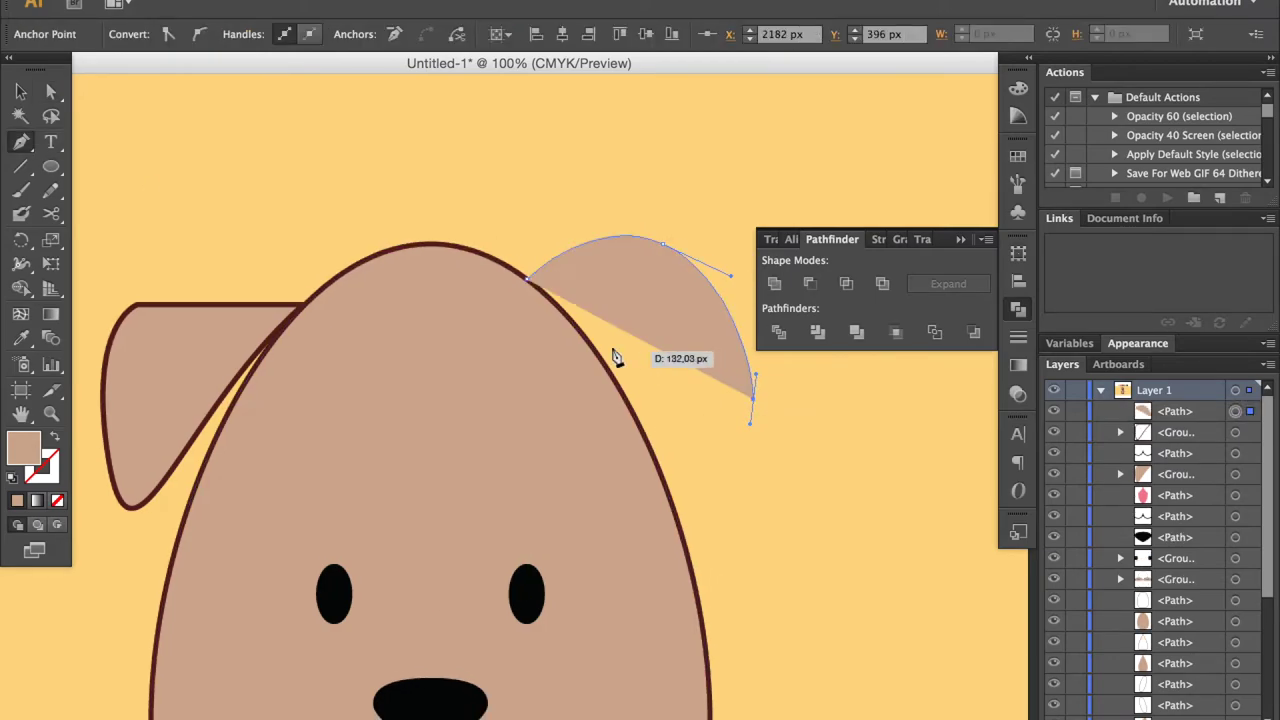
drag(370, 128, 360, 122)
key(Delete)
click(499, 262)
drag(645, 243, 707, 312)
drag(727, 400, 703, 462)
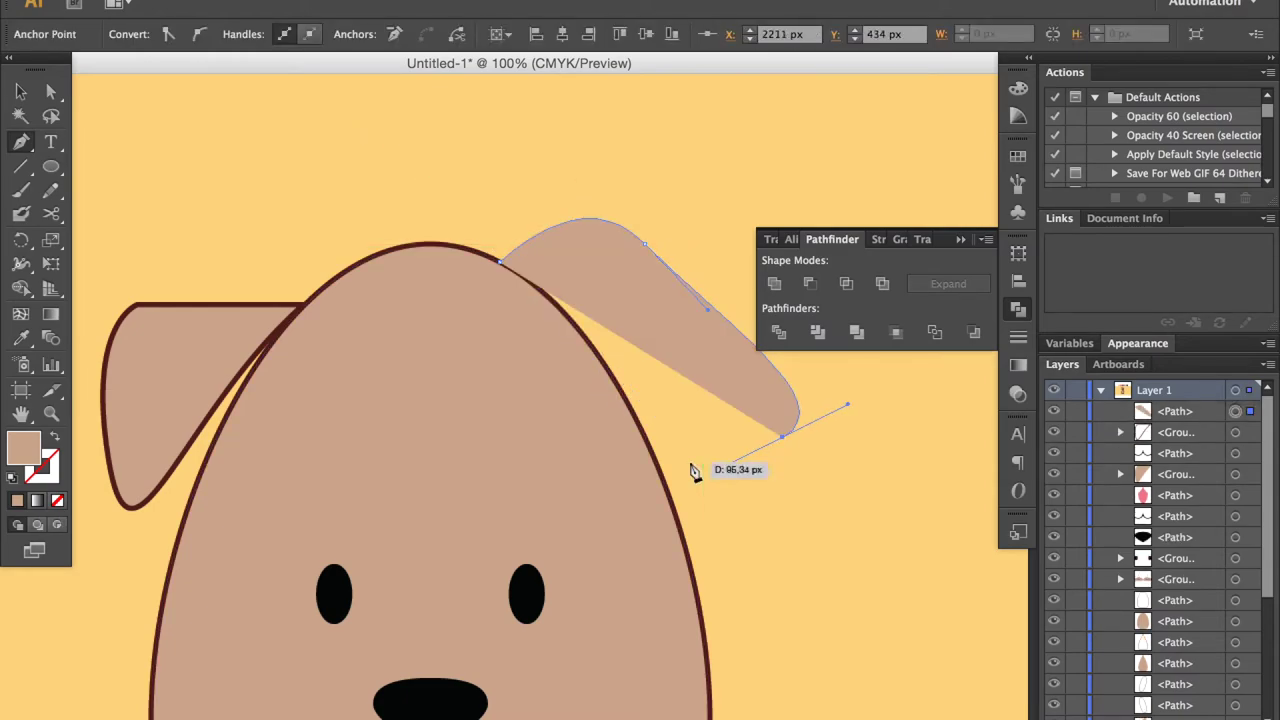
drag(703, 462, 652, 495)
drag(499, 262, 400, 257)
key(Delete)
Step: Draw a closed right ear shape from the head's right edge with a drooping tip
click(499, 262)
drag(645, 243, 702, 318)
drag(729, 436, 667, 439)
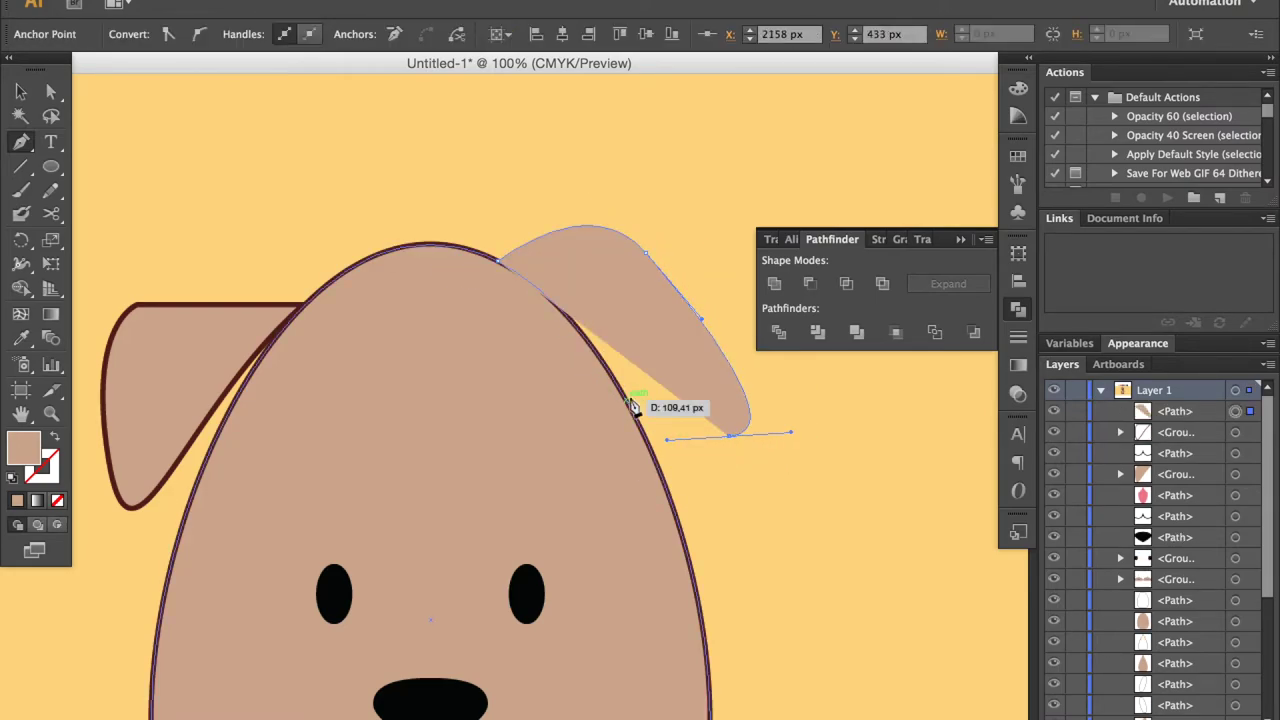
click(500, 264)
key(ctrl+minus)
key(ctrl+minus)
key(ctrl+minus)
key(ctrl+minus)
key(ctrl+minus)
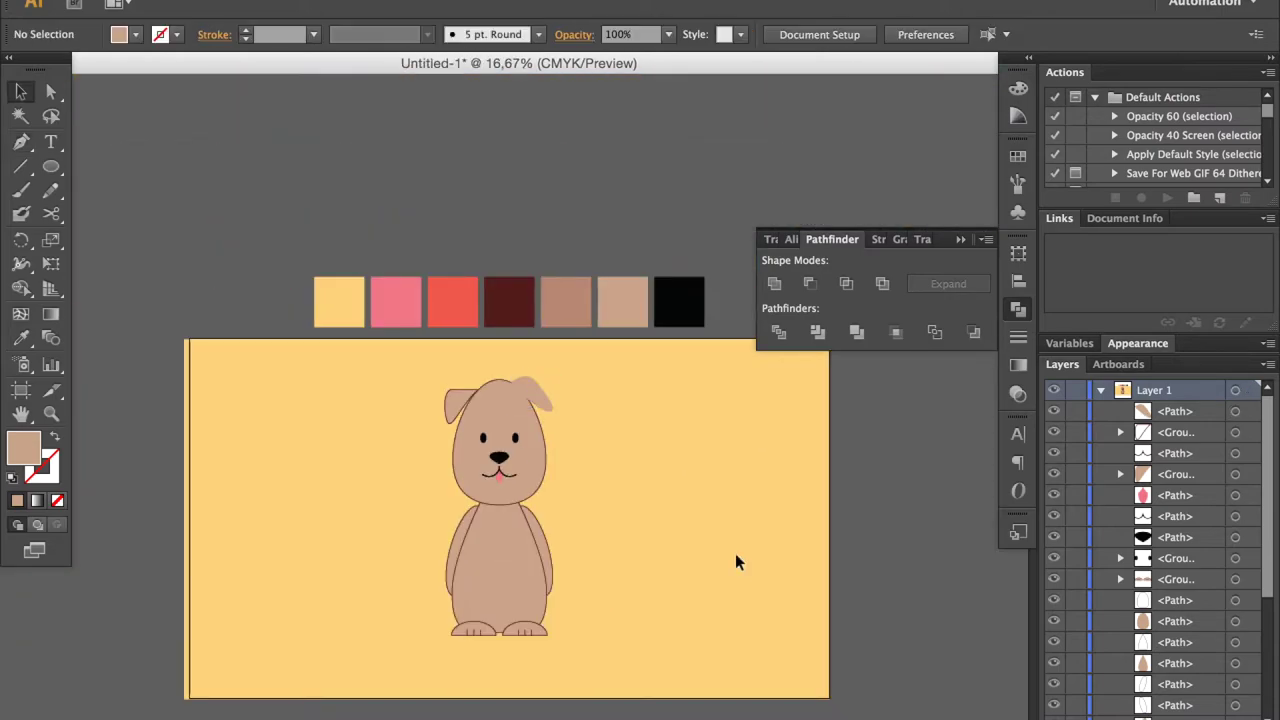
key(ctrl+plus)
key(ctrl+plus)
key(ctrl+plus)
key(ctrl+plus)
key(a)
Step: With Direct Selection, move the ear's top anchor right and pull its tip down about 20 px
key(v)
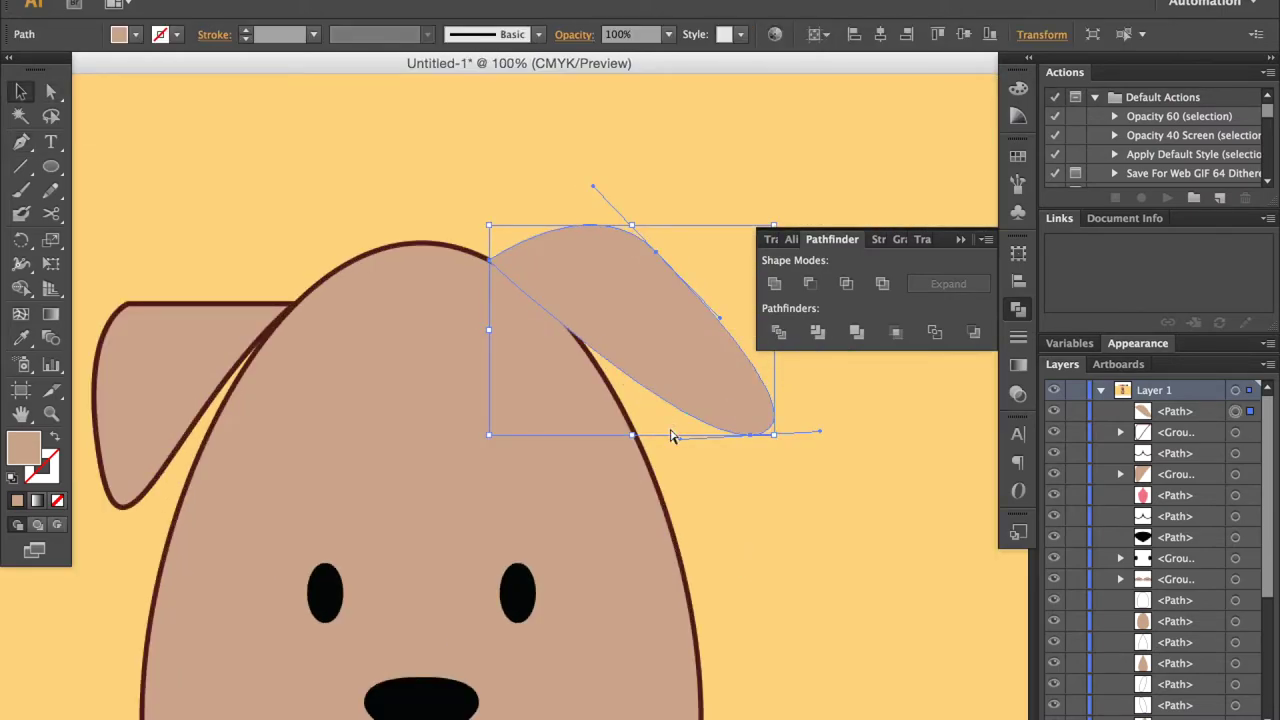
key(a)
drag(636, 252, 677, 250)
drag(720, 434, 731, 455)
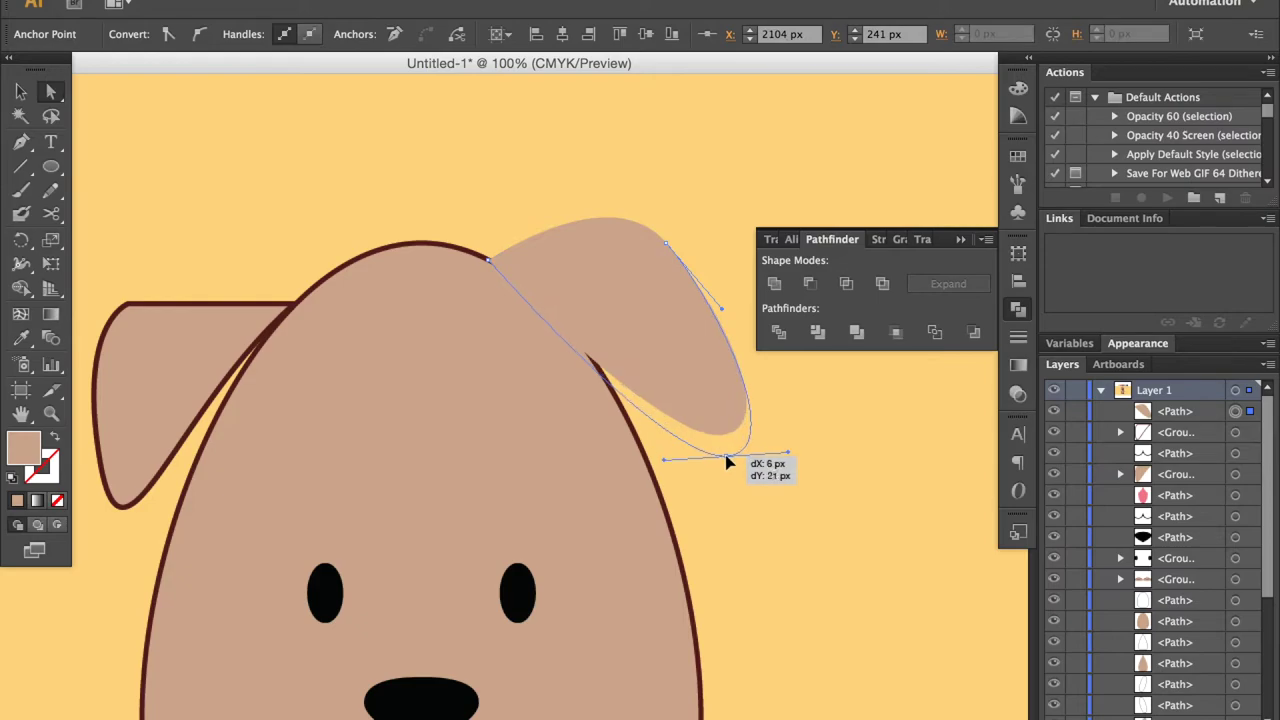
click(758, 568)
Step: Further refine the right ear's curve handles, tip and anchor positions
key(v)
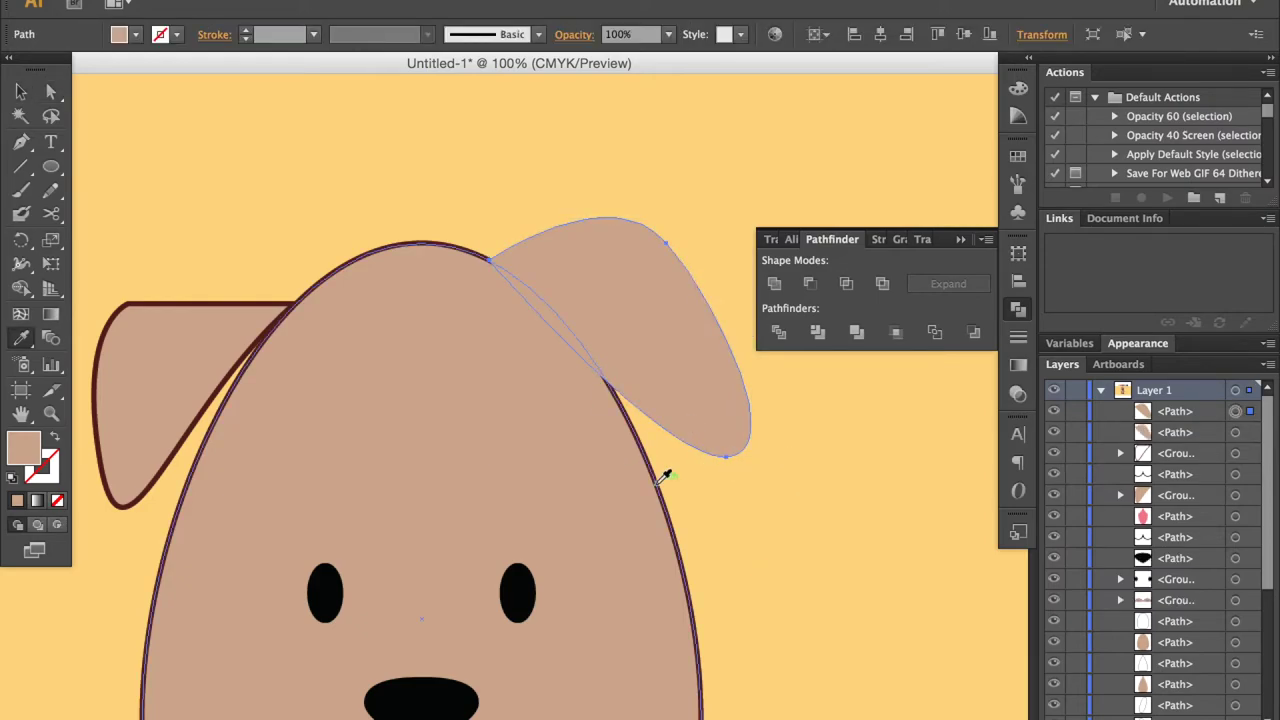
click(688, 420)
click(721, 531)
key(ctrl+minus)
key(ctrl+minus)
key(ctrl+minus)
key(ctrl+plus)
key(ctrl+plus)
key(ctrl+plus)
key(a)
click(620, 291)
drag(620, 291, 646, 309)
drag(652, 445, 651, 443)
drag(503, 307, 500, 300)
click(655, 494)
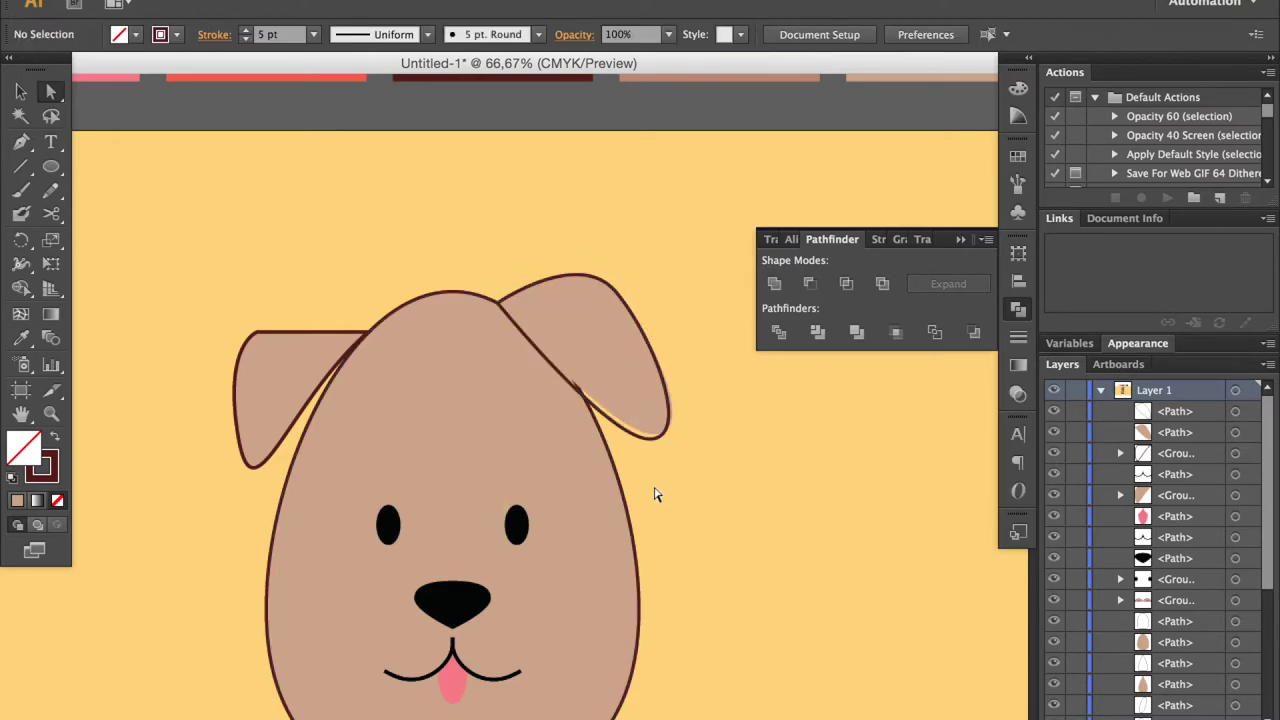
Step: Delete the old right ear and start a new ear outline from the head's right edge
click(637, 413)
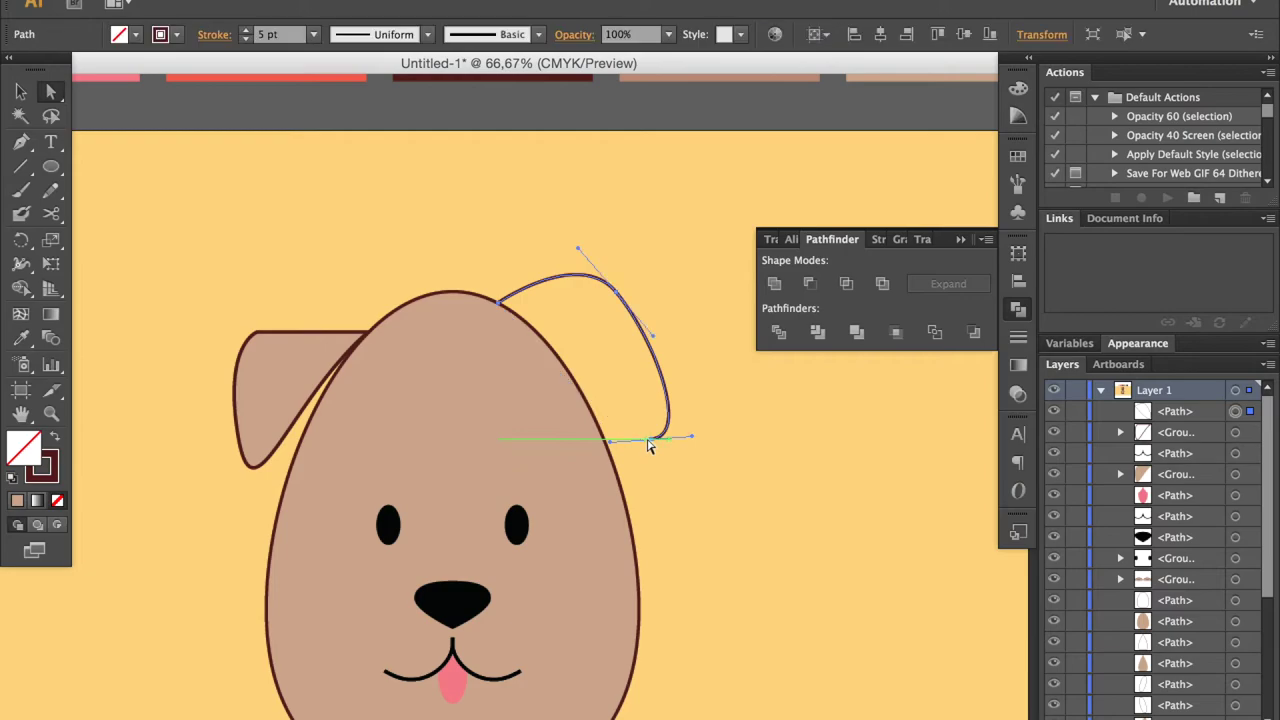
key(Delete)
key(p)
click(505, 307)
click(620, 418)
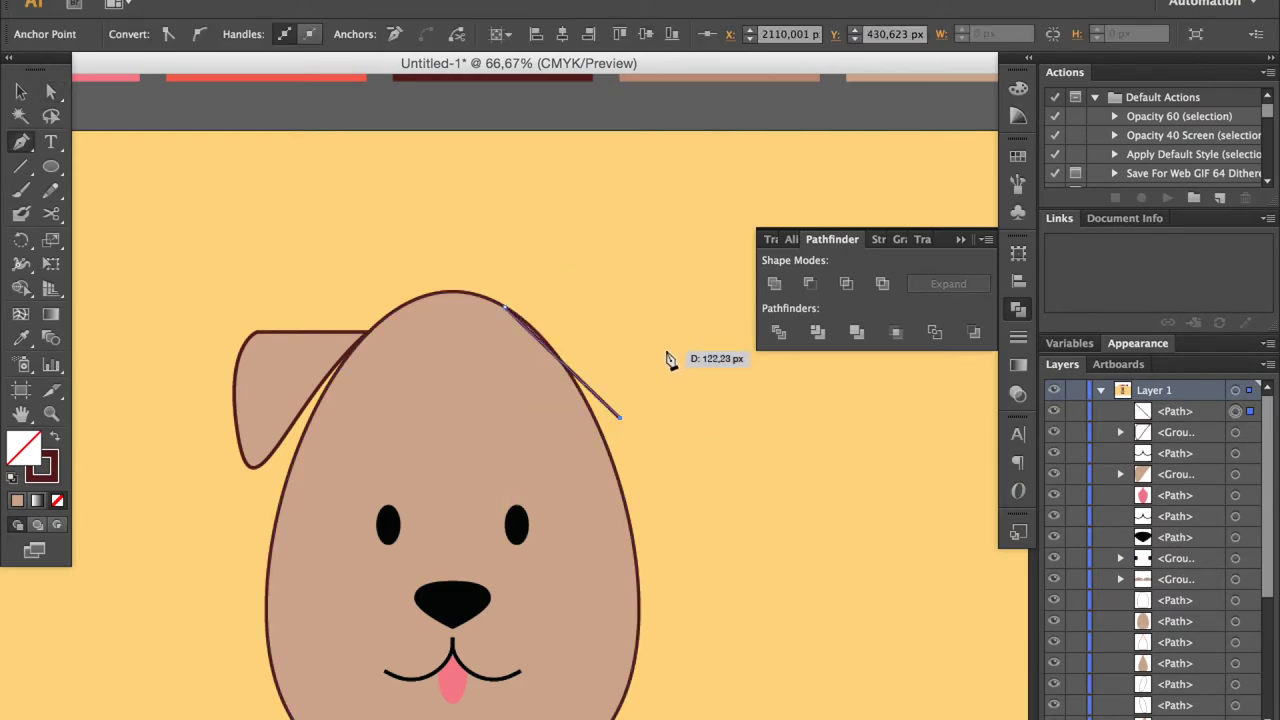
key(ctrl+z)
click(606, 393)
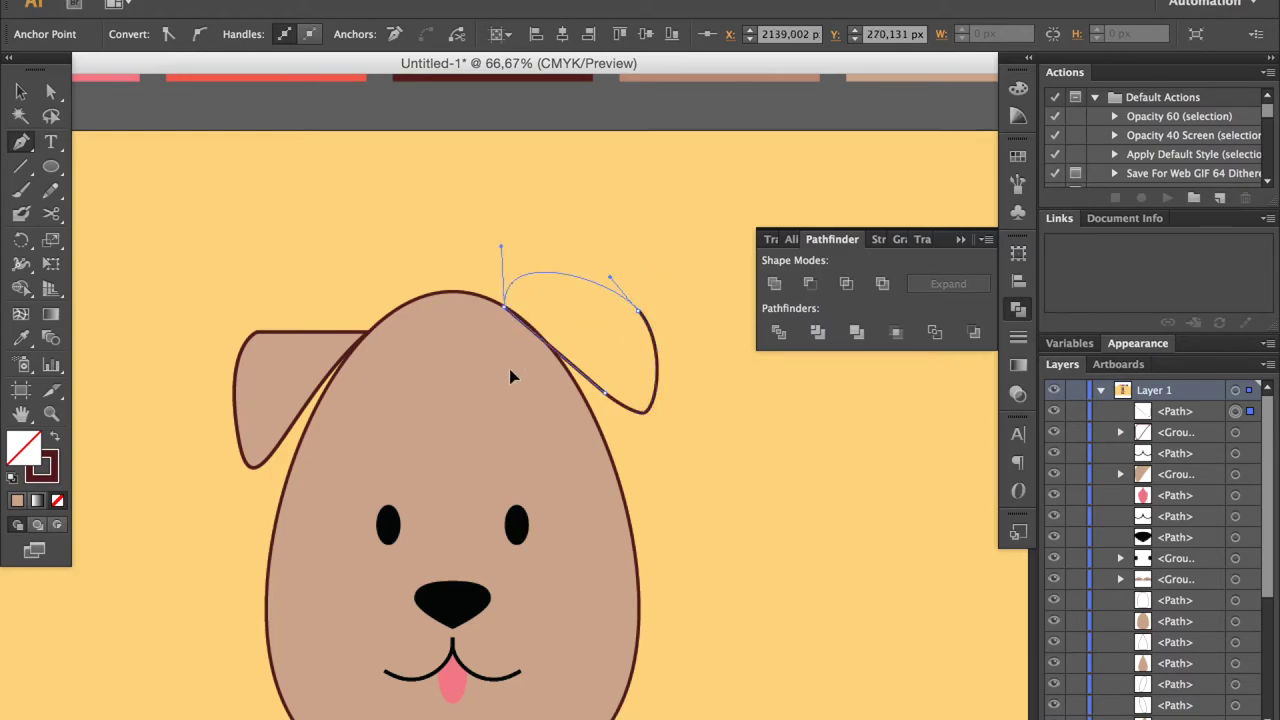
Step: Give the new ear the head's tan fill and dark outline, and join its open ends
key(v)
click(640, 413)
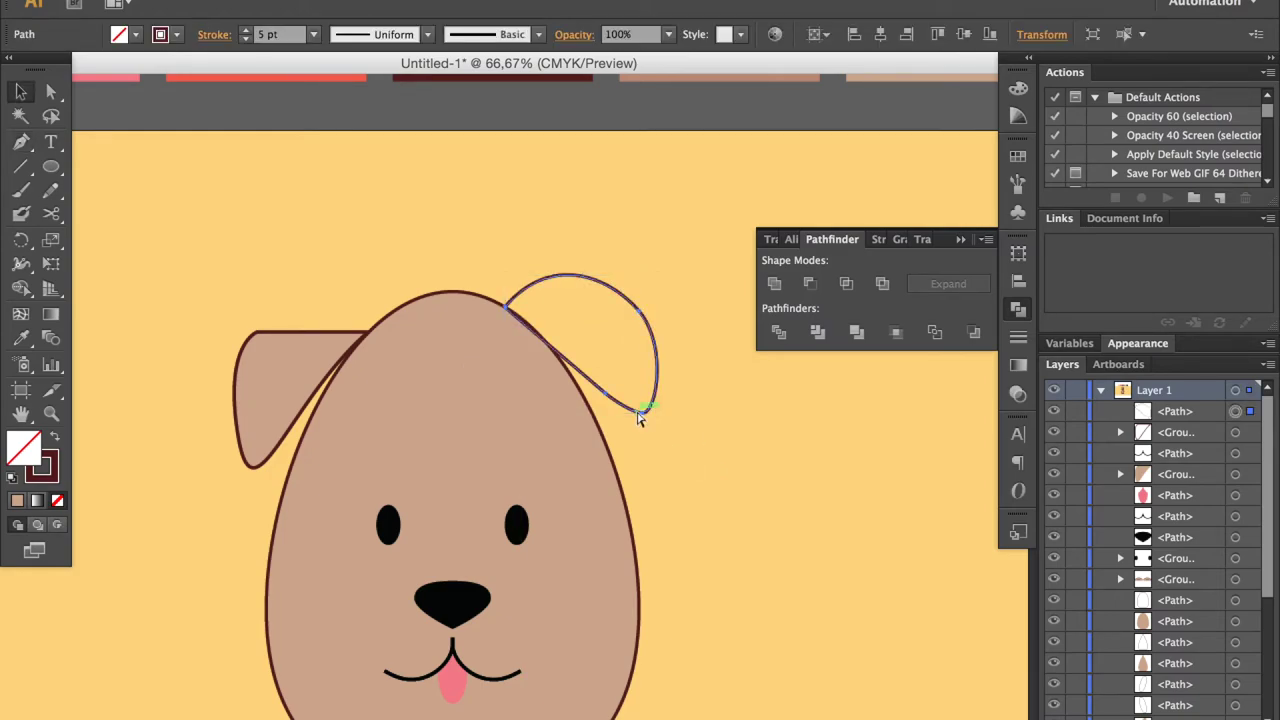
key(i)
click(448, 408)
key(ctrl+1)
click(778, 560)
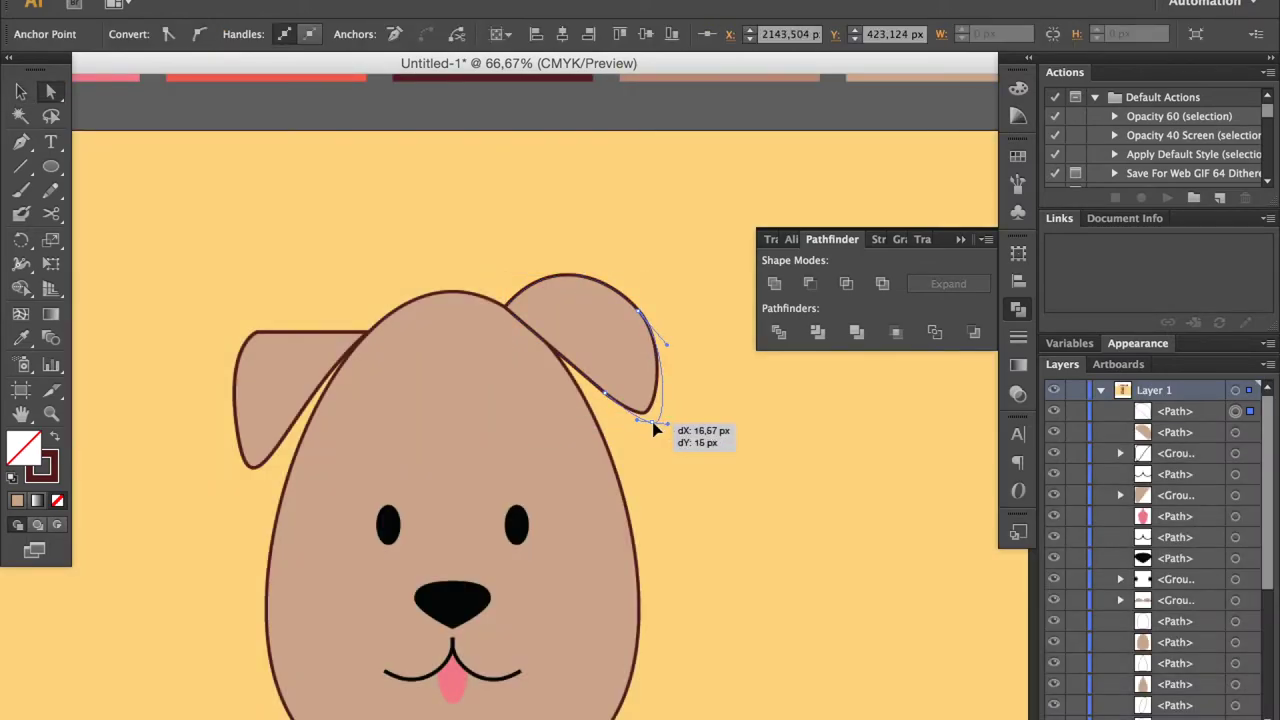
key(ctrl+j)
click(650, 426)
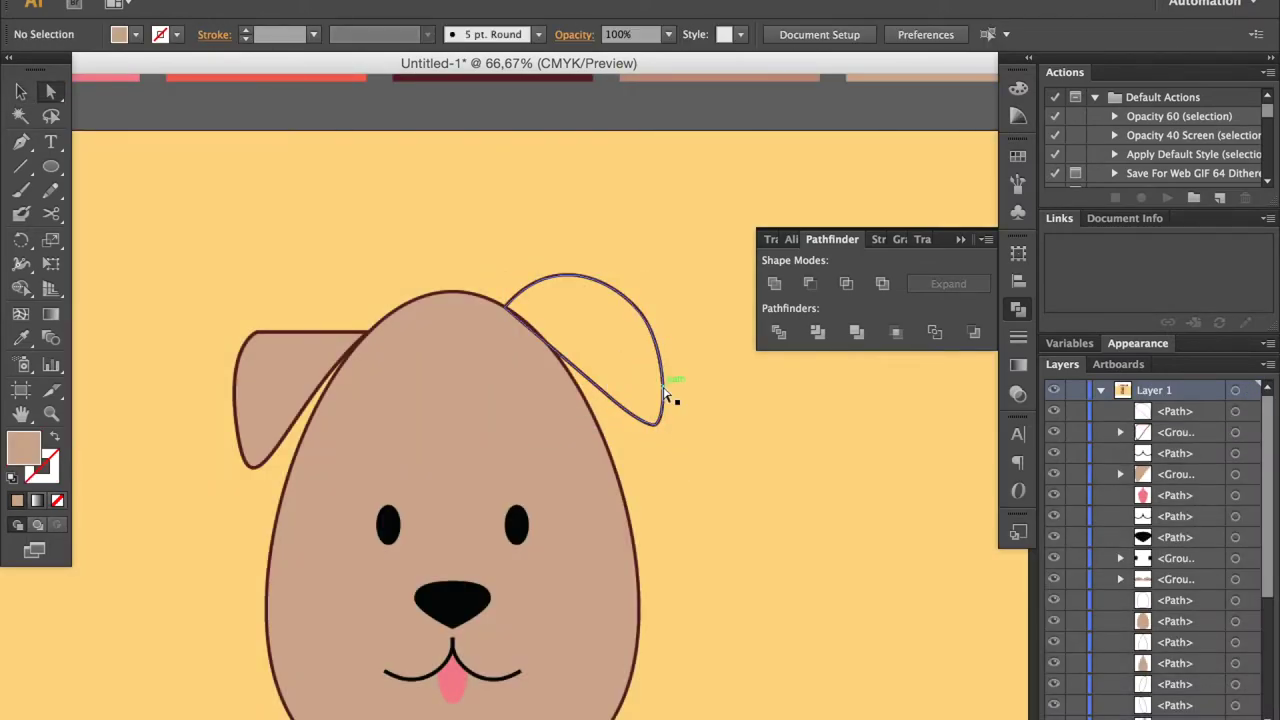
Step: Send the redrawn ear backward behind the head
key(v)
click(661, 405)
key(ctrl+[)
click(765, 485)
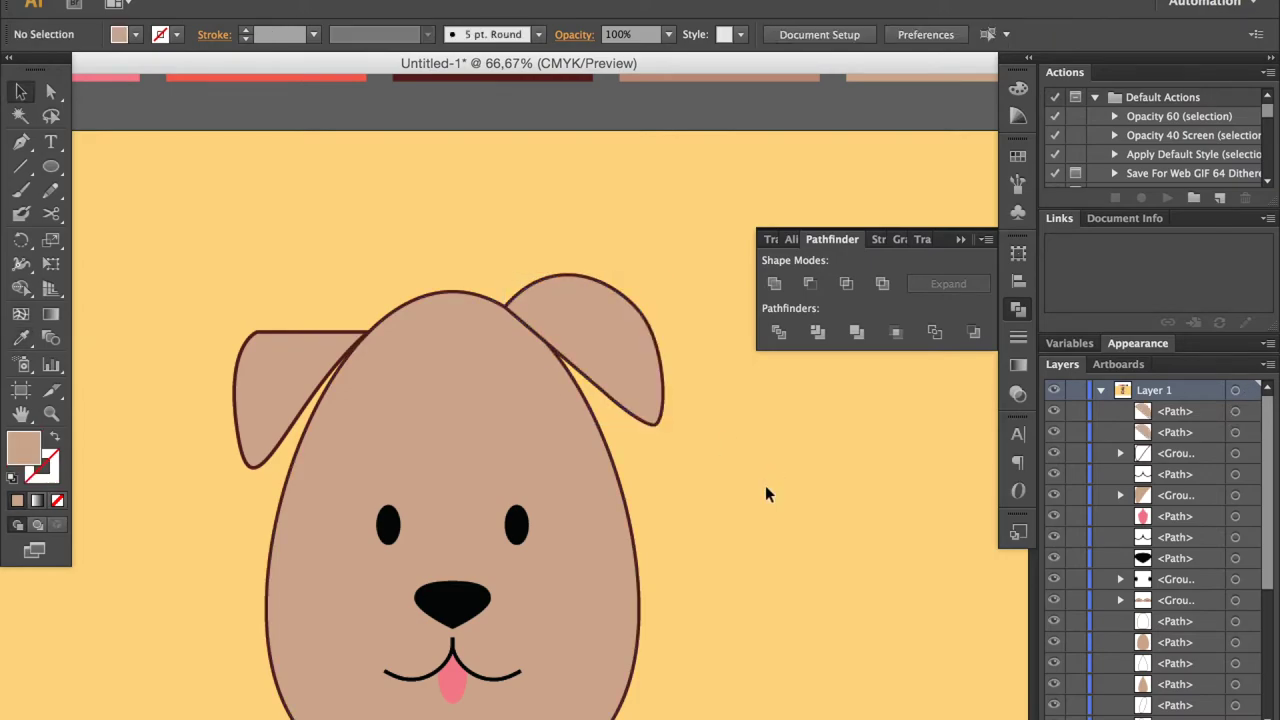
Step: Draw another curved floppy ear outline starting on the head's right edge
key(p)
click(500, 301)
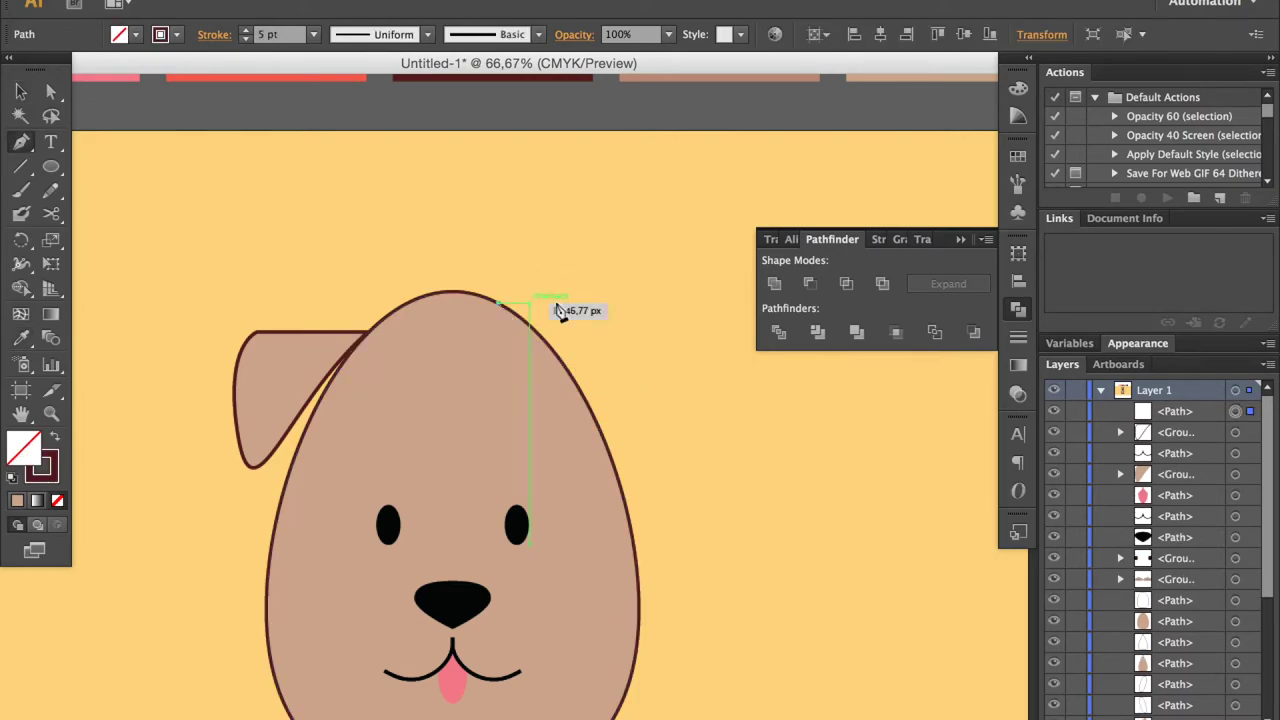
drag(616, 348, 687, 408)
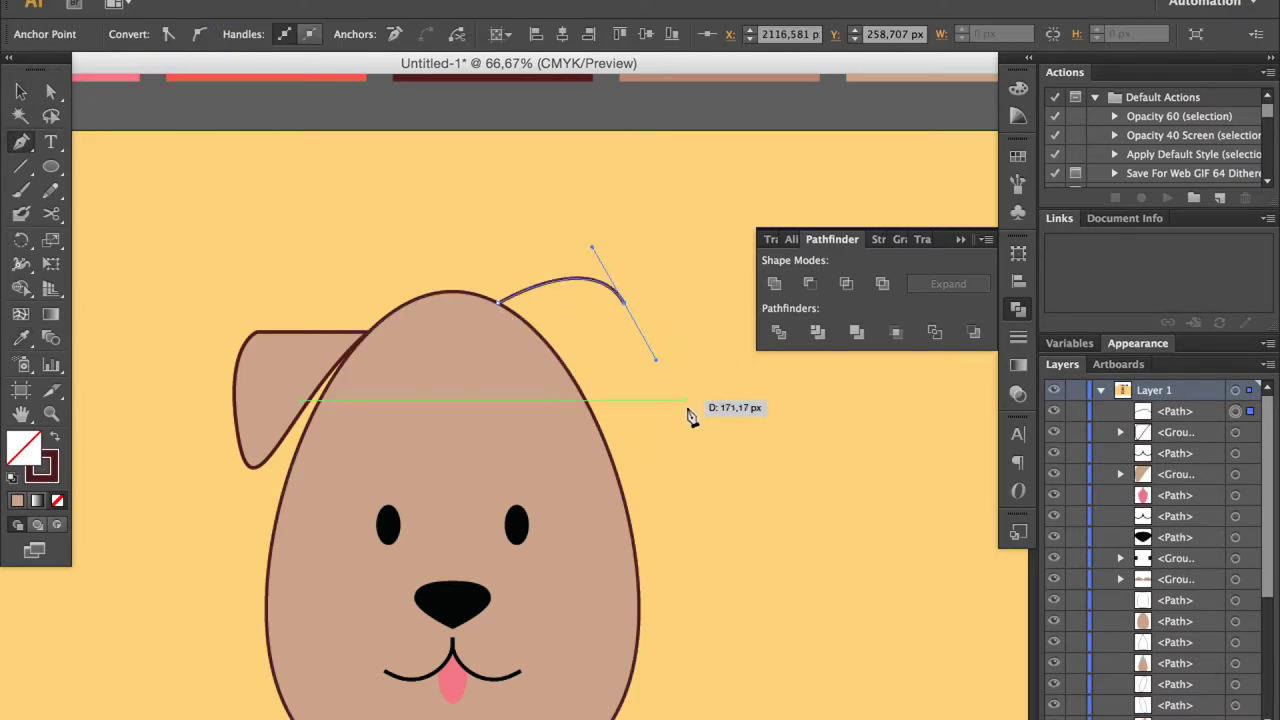
drag(606, 405, 540, 338)
key(v)
click(709, 443)
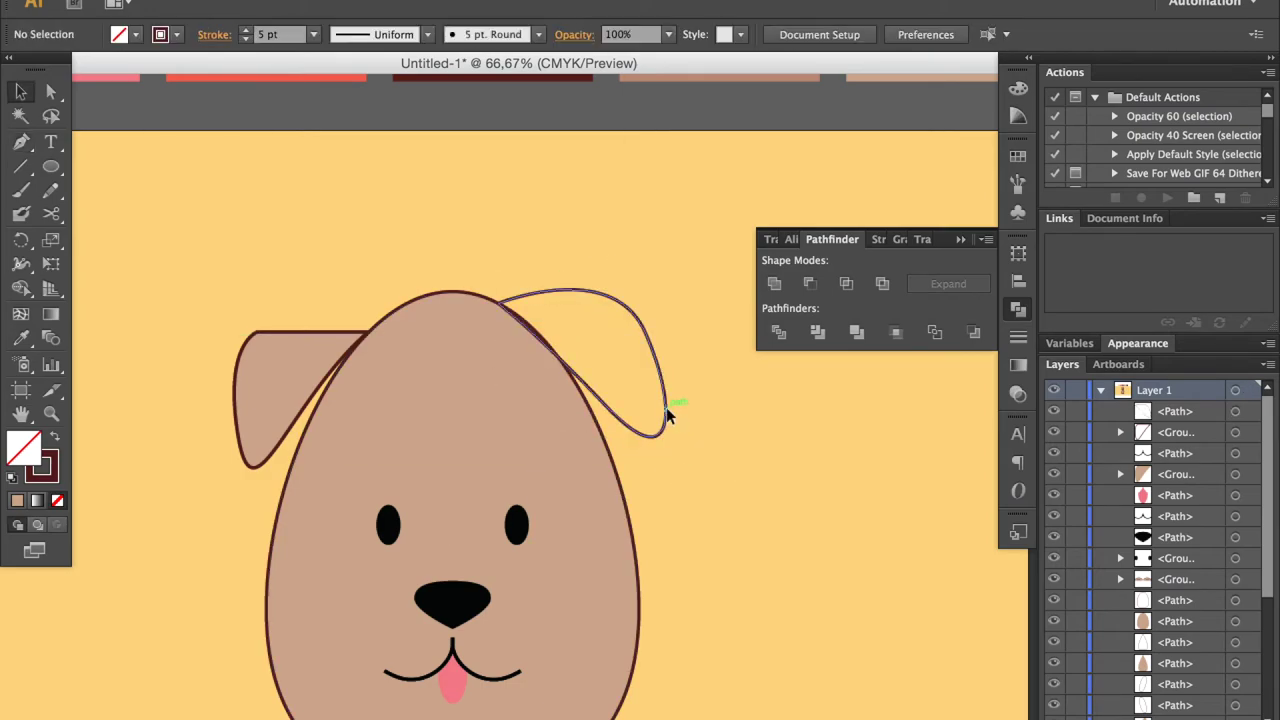
Step: Place the new ear behind the head and zoom out to view the whole artboard
click(666, 407)
click(472, 443)
click(557, 394)
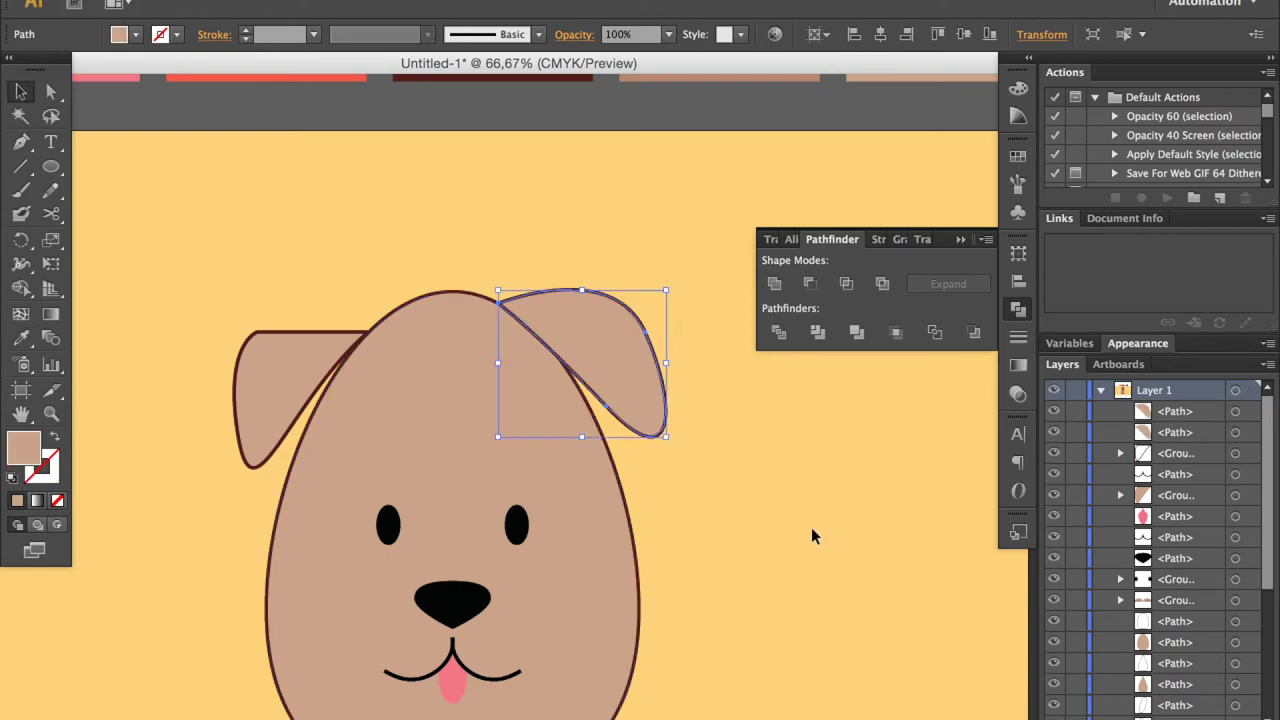
key(ctrl+shift+a)
key(ctrl+minus)
key(ctrl+minus)
key(ctrl+minus)
key(ctrl+1)
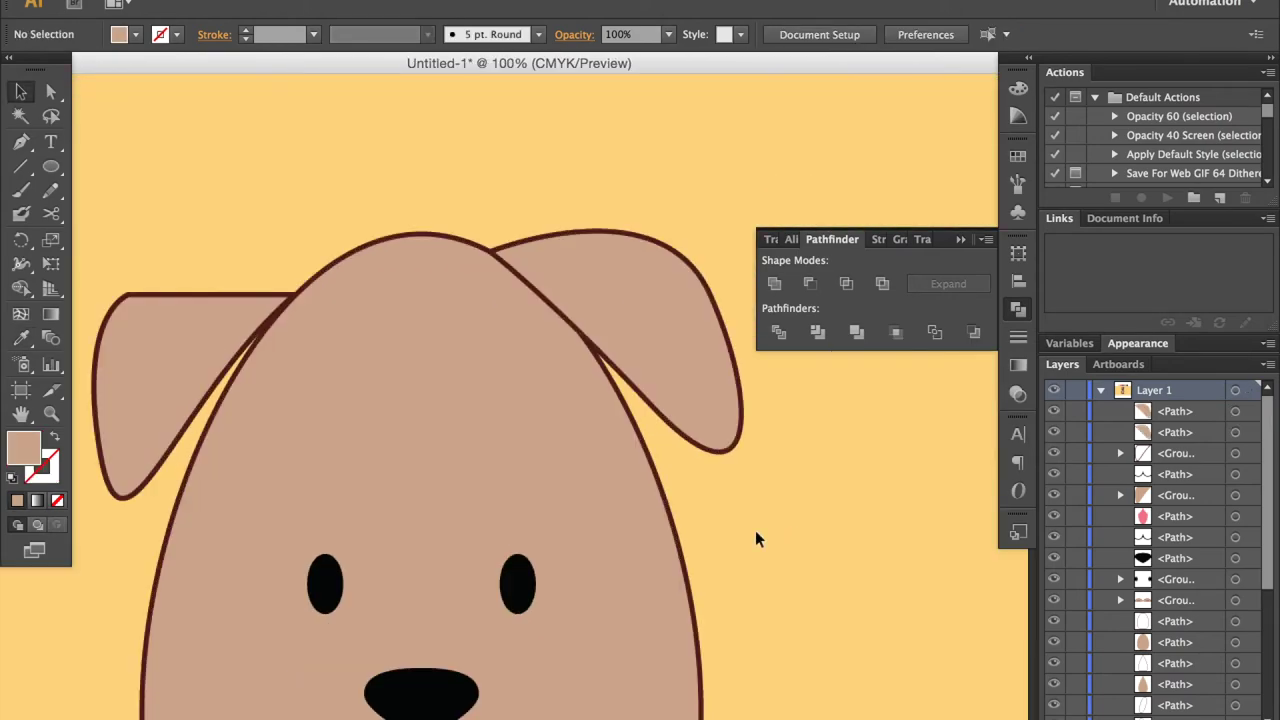
key(ctrl+minus)
key(ctrl+minus)
scroll(755, 530, down, 2)
key(ctrl+minus)
key(ctrl+minus)
key(ctrl+minus)
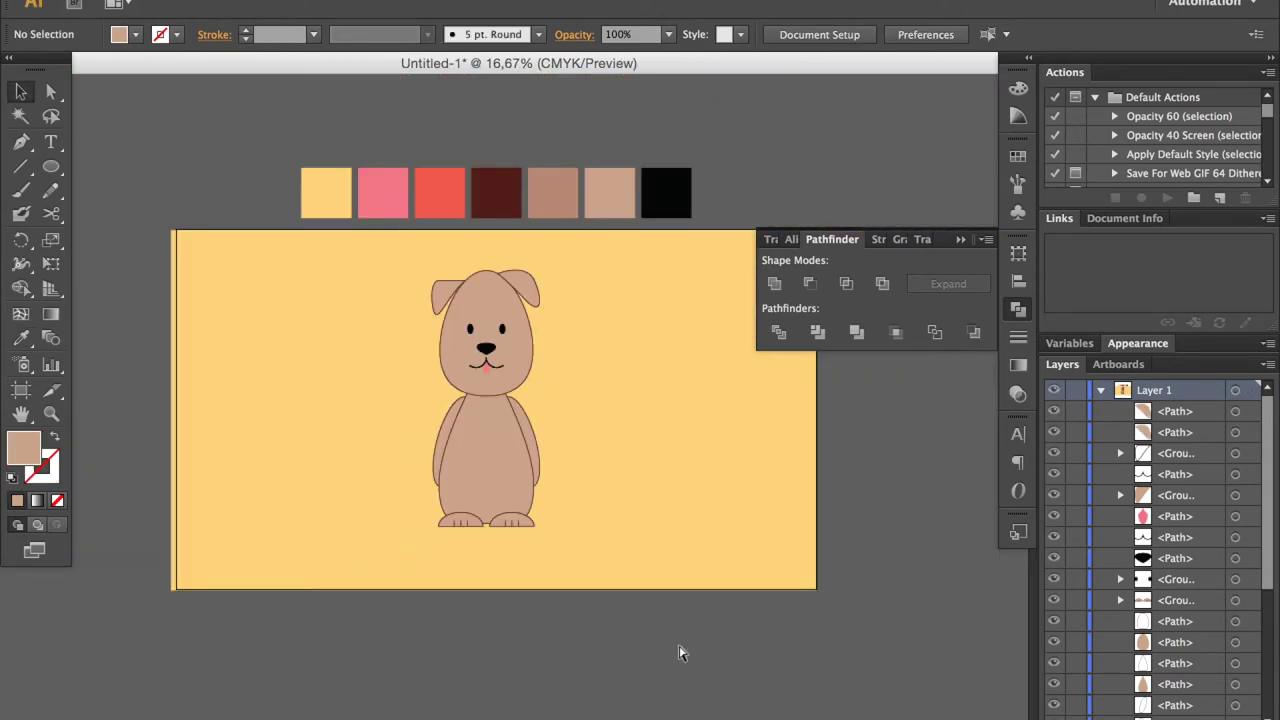
Step: Pen-draw a closed curved tail shape sweeping up from the dog's lower back
key(ctrl+plus)
key(ctrl+plus)
key(p)
click(540, 594)
drag(630, 517, 652, 432)
drag(483, 613, 634, 549)
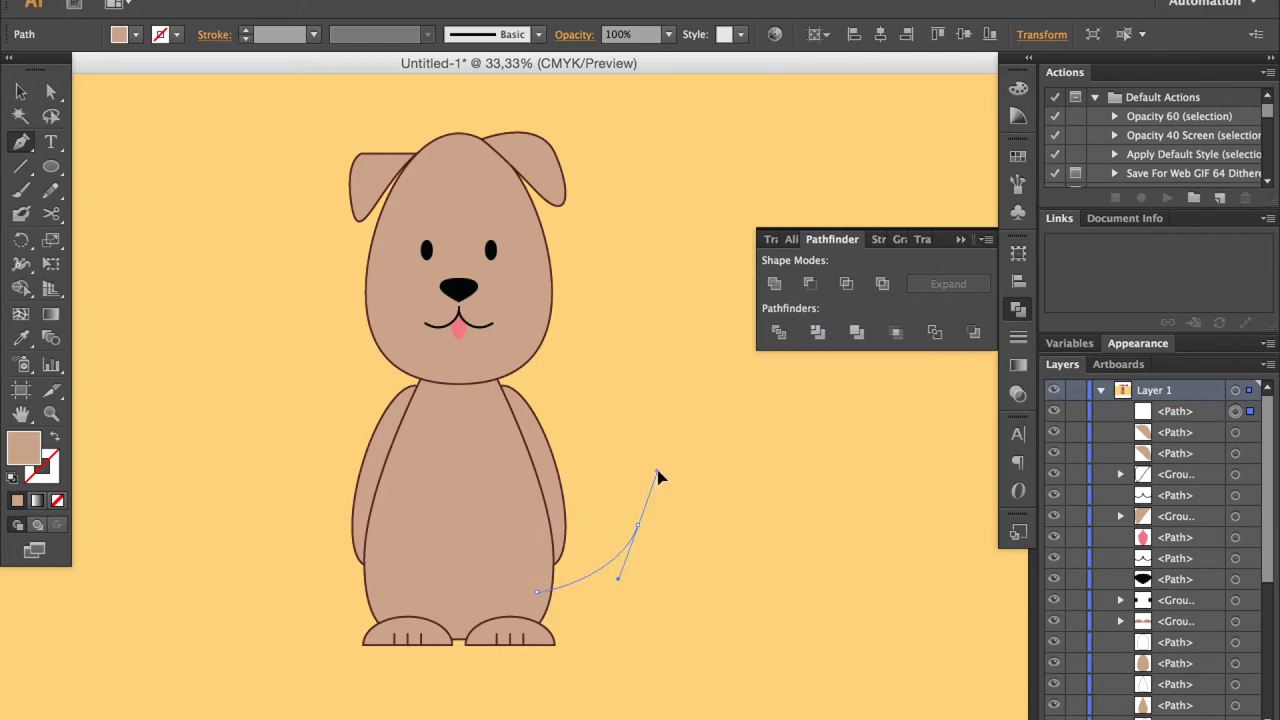
drag(604, 437, 610, 420)
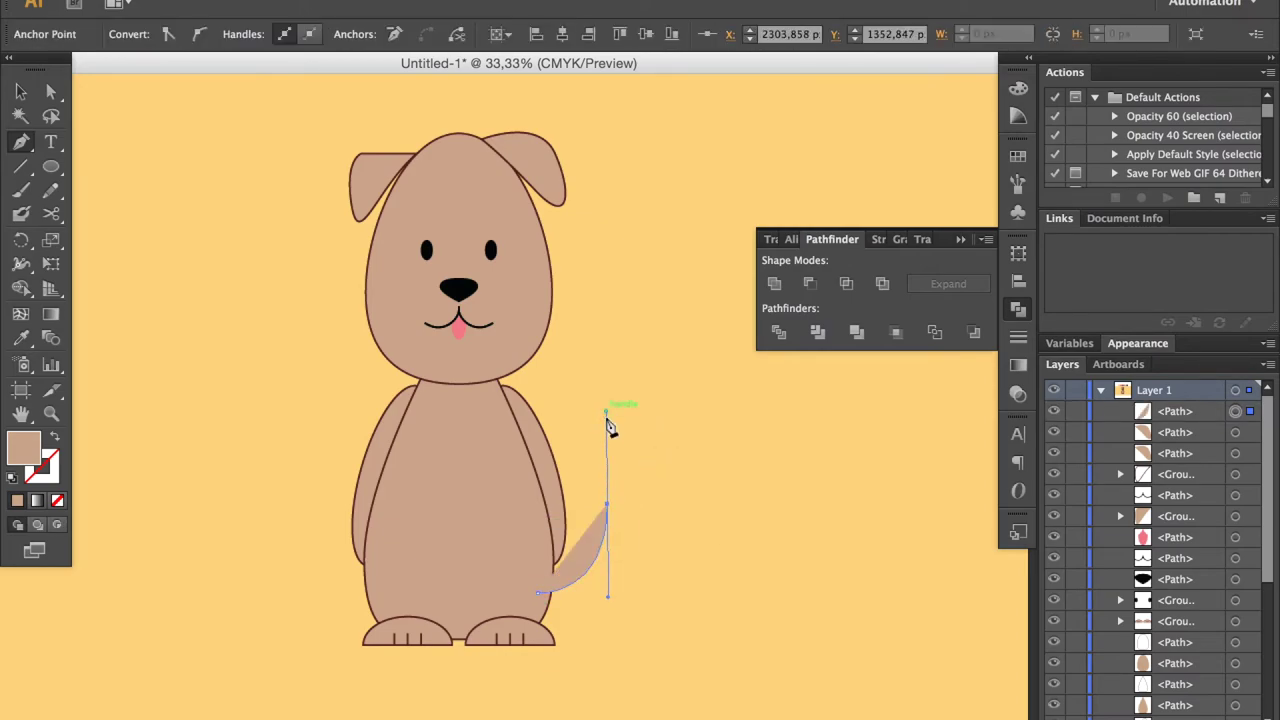
mouse_move(575, 610)
mouse_down()
mouse_move(505, 613)
mouse_move(450, 638)
mouse_up()
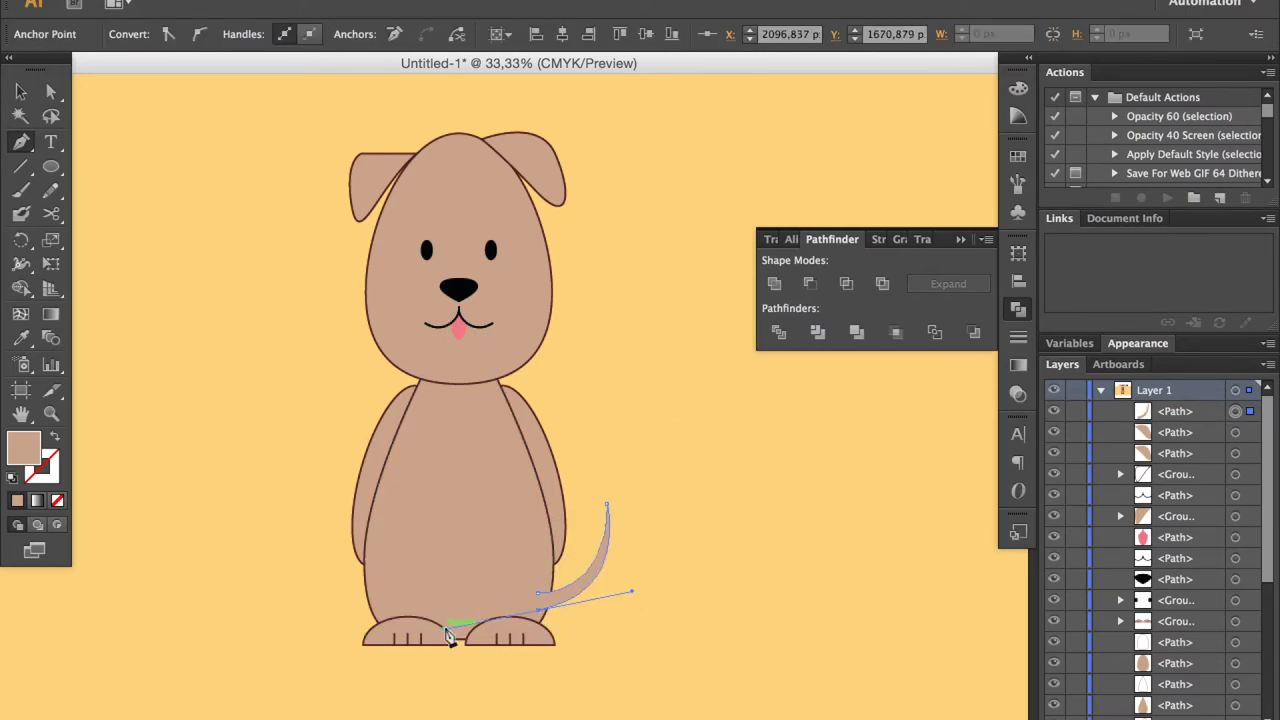
ctrl+click(628, 622)
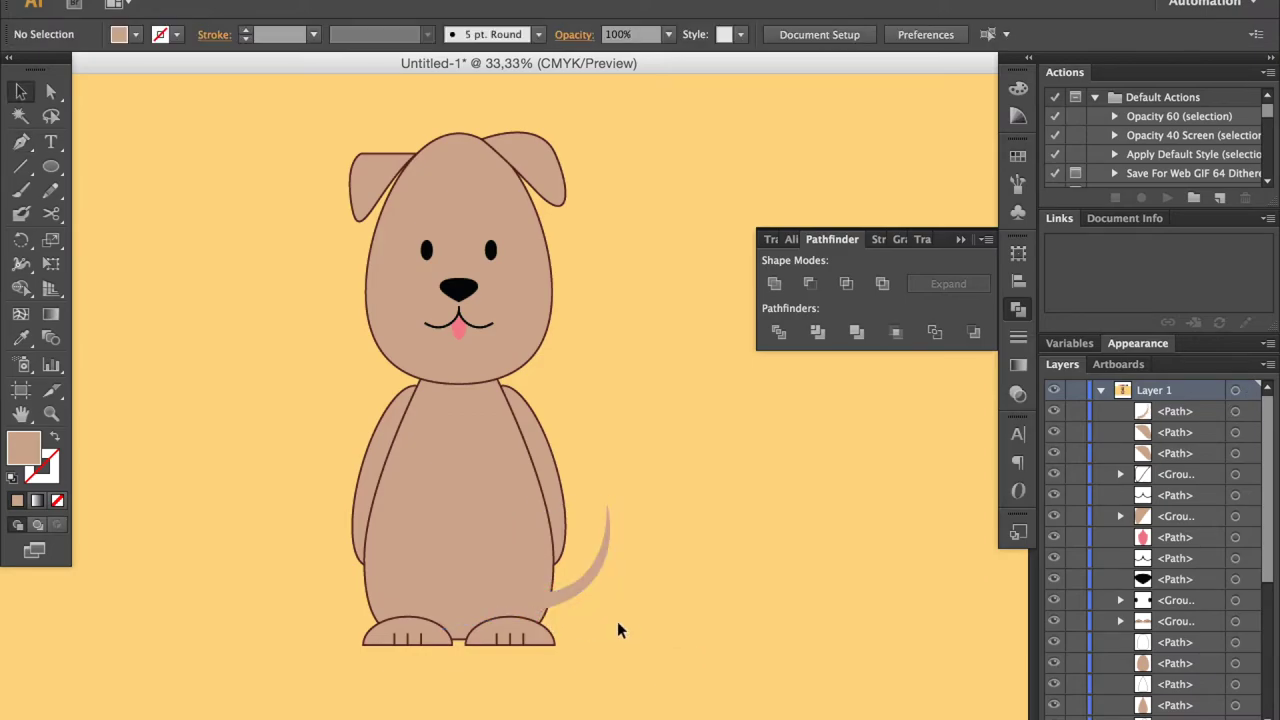
Step: Raise the tail's top point with Direct Selection to lengthen the tail
key(a)
click(610, 508)
drag(610, 508, 618, 487)
click(623, 588)
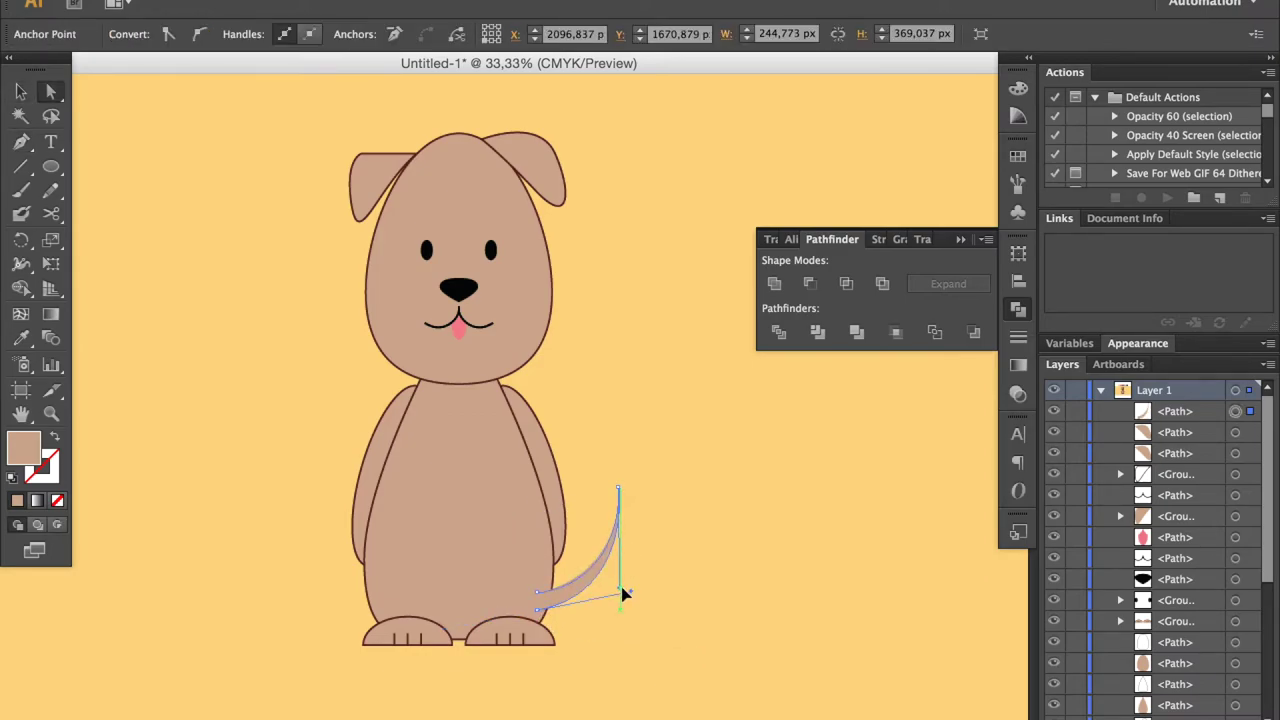
Step: Apply the body's tan fill and dark outline style to the tail
key(v)
click(560, 590)
key(i)
click(530, 503)
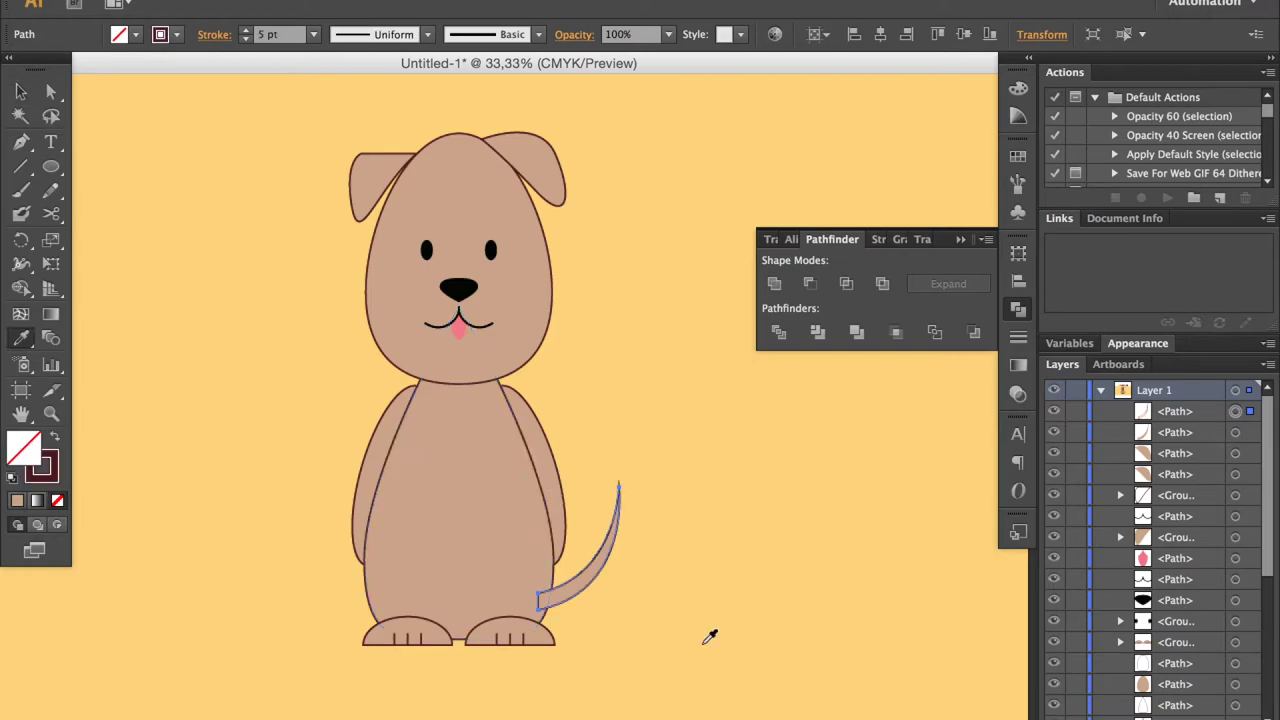
ctrl+click(590, 620)
Step: Send the tail behind the body
drag(614, 591, 614, 596)
key(ctrl+shift+bracketleft)
click(700, 626)
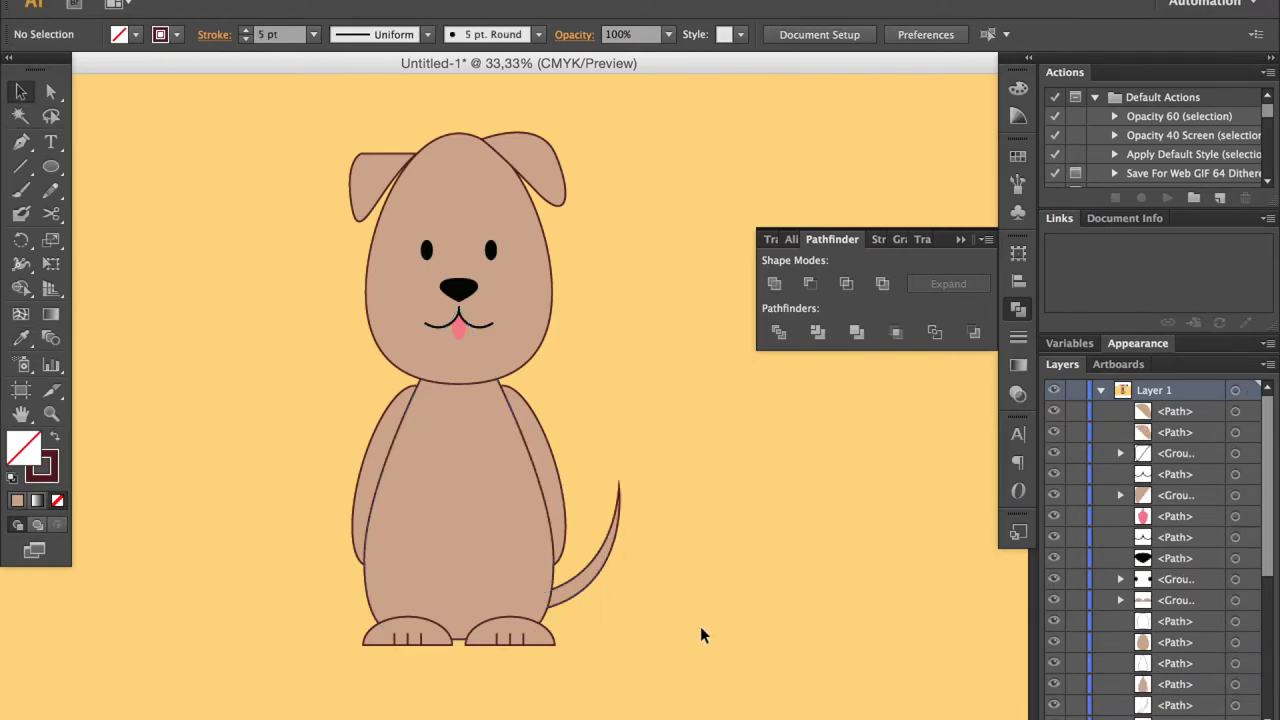
click(447, 515)
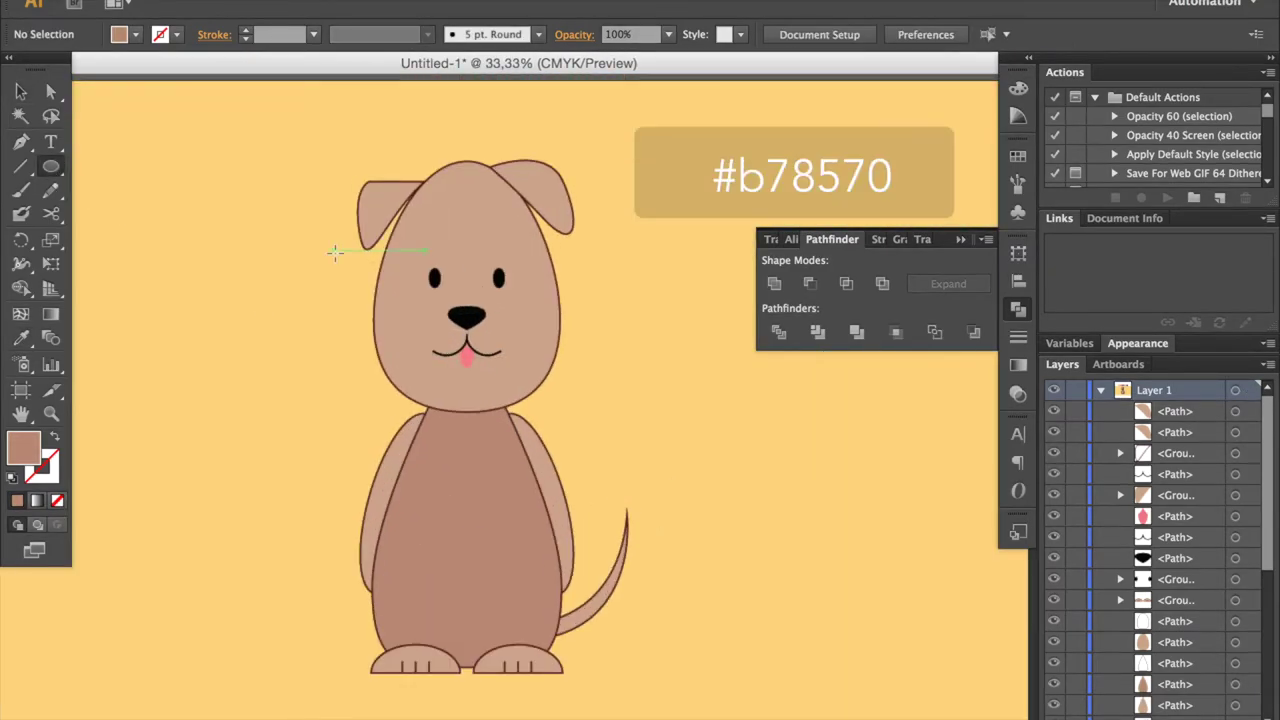
Step: Draw a large ellipse over the body, lower it about 14 px, and divide the body with it
drag(331, 254, 602, 668)
key(v)
shift+click(385, 630)
click(814, 34)
click(727, 607)
drag(506, 580, 506, 594)
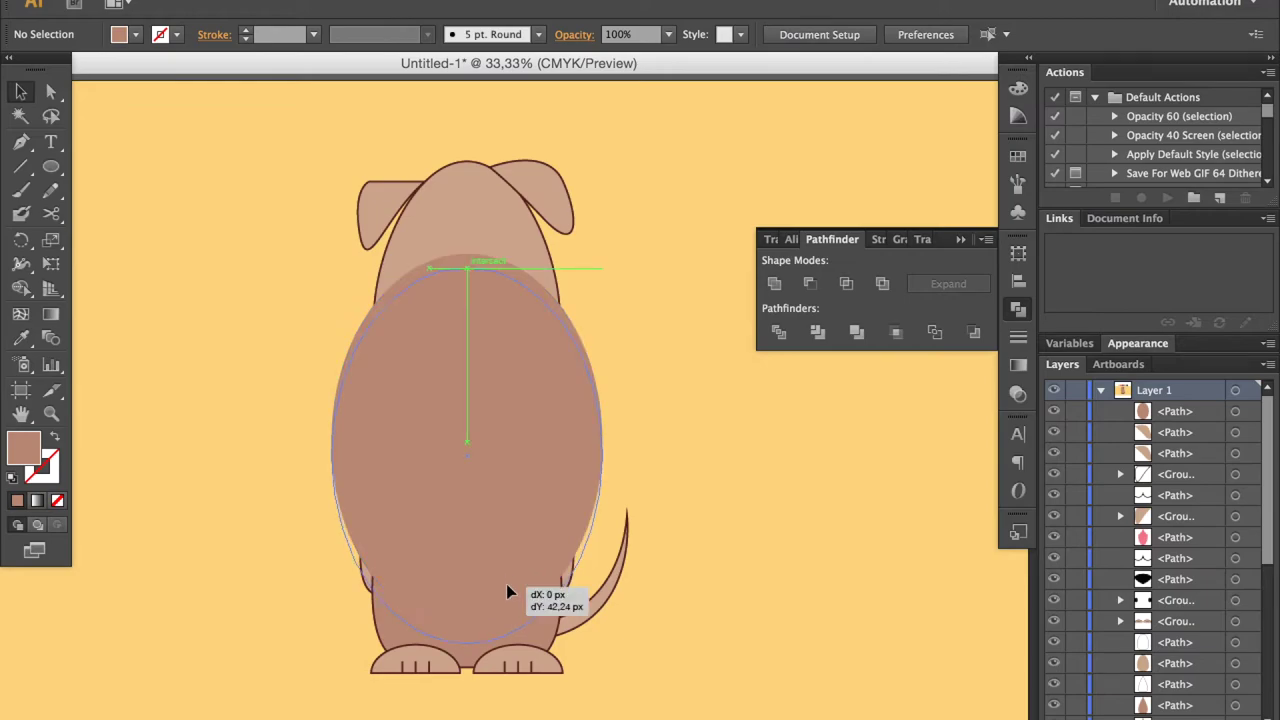
click(812, 286)
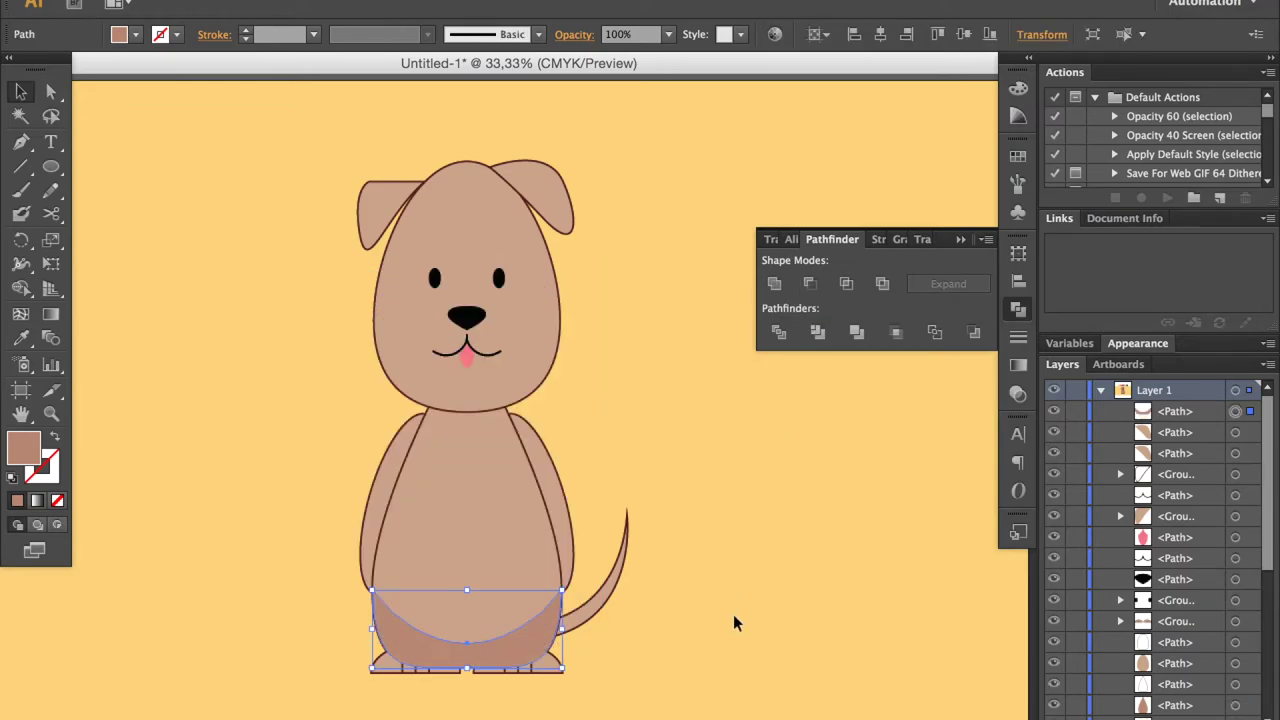
click(549, 509)
Step: Send the darker lower belly piece behind the feet
click(509, 600)
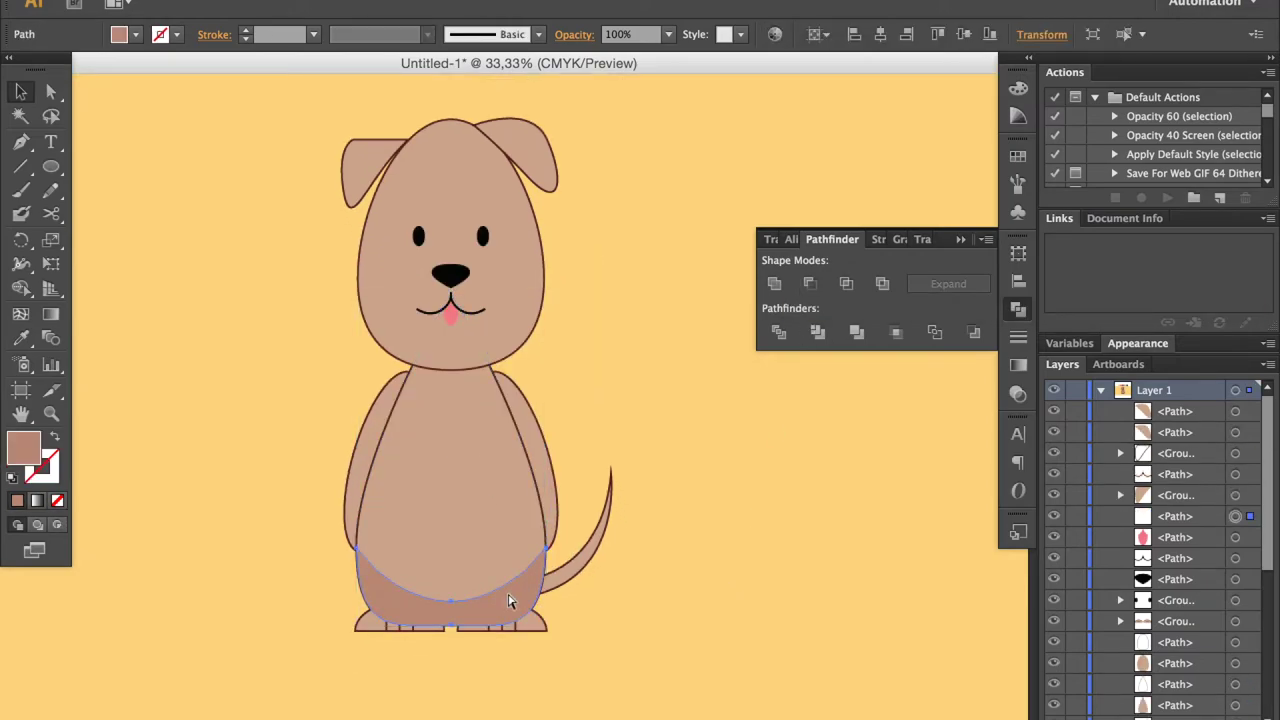
key(ctrl+bracketleft)
click(644, 616)
key(ctrl+minus)
key(ctrl+minus)
key(ctrl+minus)
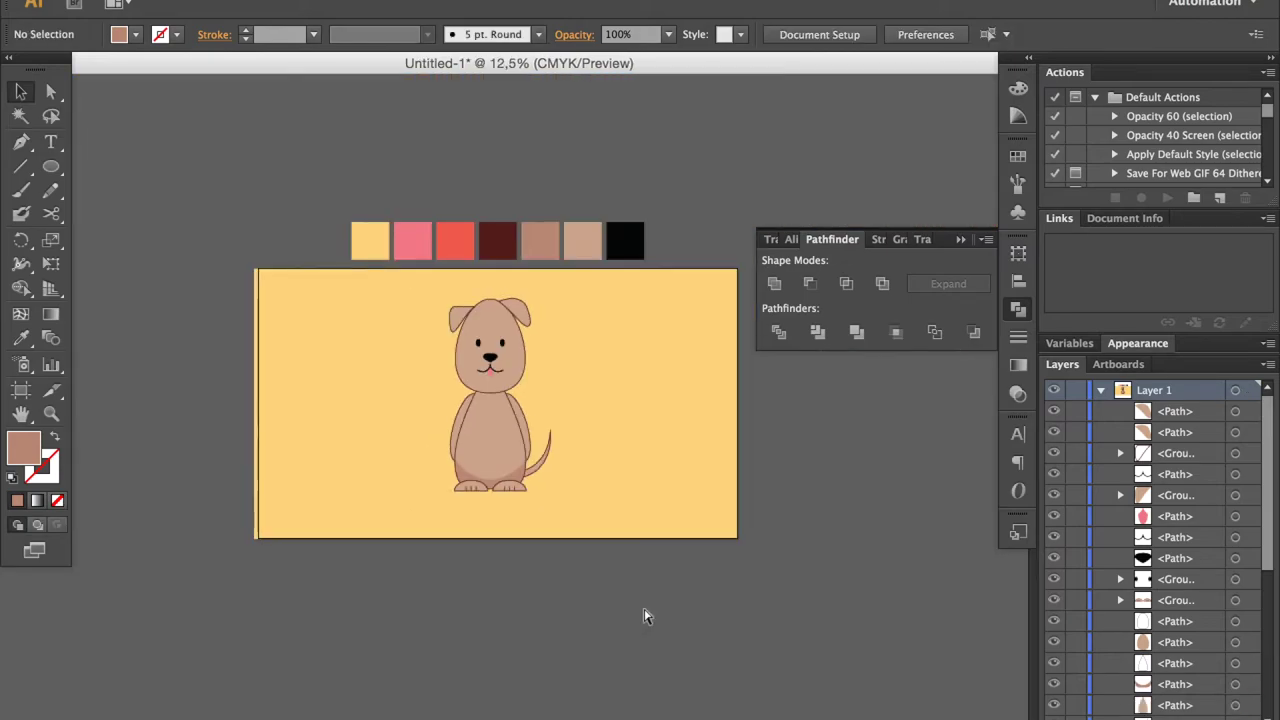
key(ctrl+plus)
key(ctrl+plus)
key(ctrl+plus)
Step: Paste a widened copy of the ellipse and cut it out of the body with Minus Front
key(ctrl+f)
key(ctrl+shift+b)
drag(615, 329, 654, 340)
shift+click(540, 600)
click(810, 283)
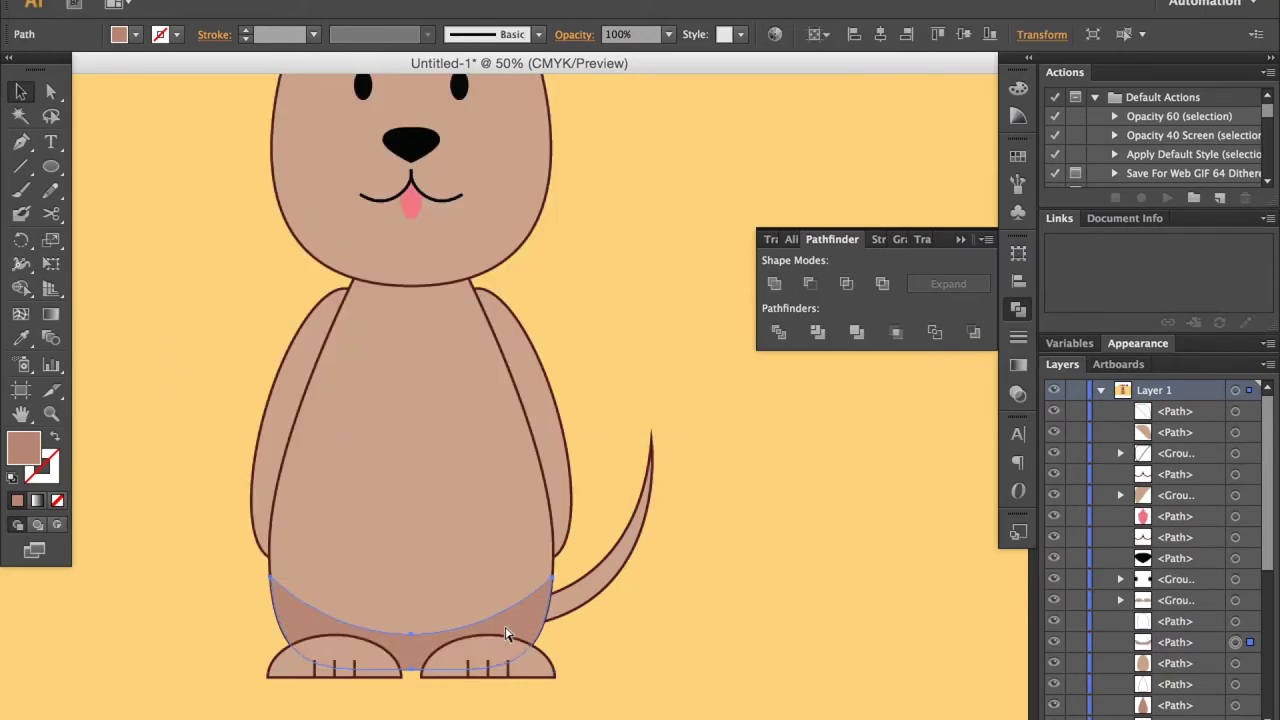
key(ctrl+shift+a)
Step: Reshape the curve of the bottom body shading with Direct Selection
key(ctrl+0)
key(ctrl+equal)
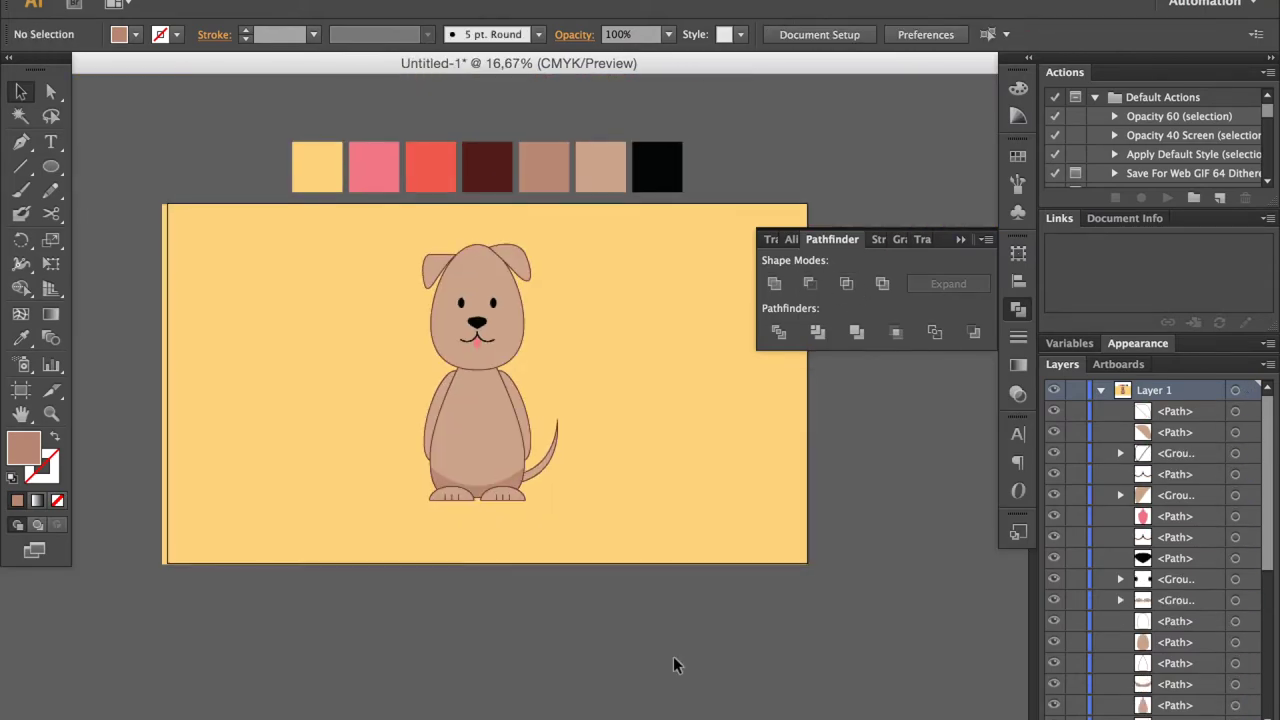
key(ctrl+equal)
key(ctrl+equal)
key(a)
click(513, 645)
drag(513, 645, 502, 608)
Step: Lower the head's bottom anchor point slightly with Direct Selection
click(655, 643)
scroll(578, 484, up, 2)
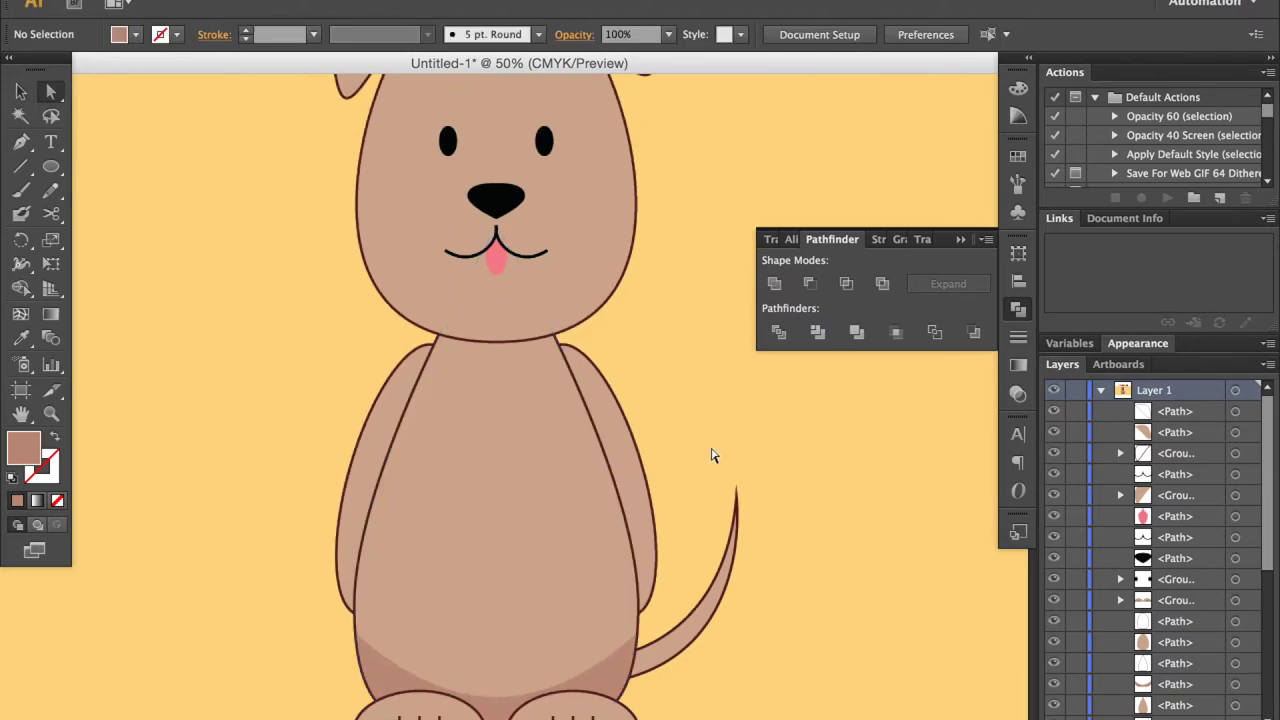
key(ctrl+equal)
key(ctrl+equal)
key(ctrl+0)
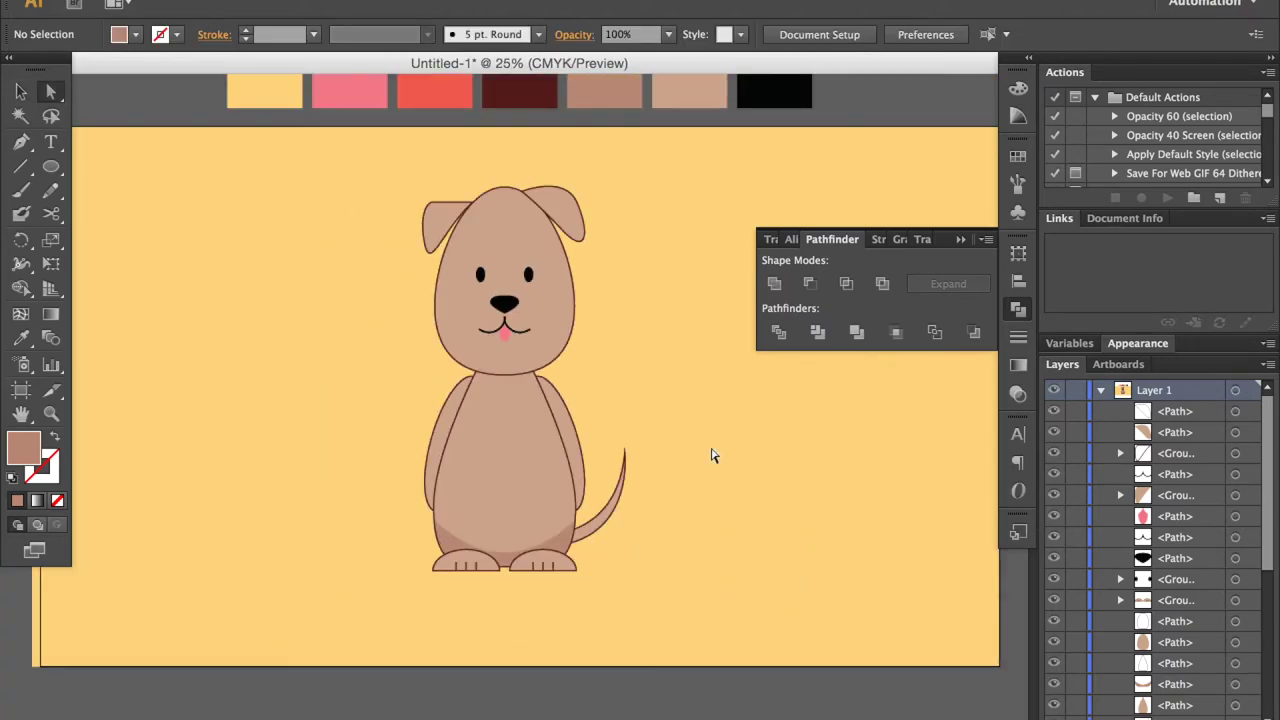
key(ctrl+equal)
click(566, 333)
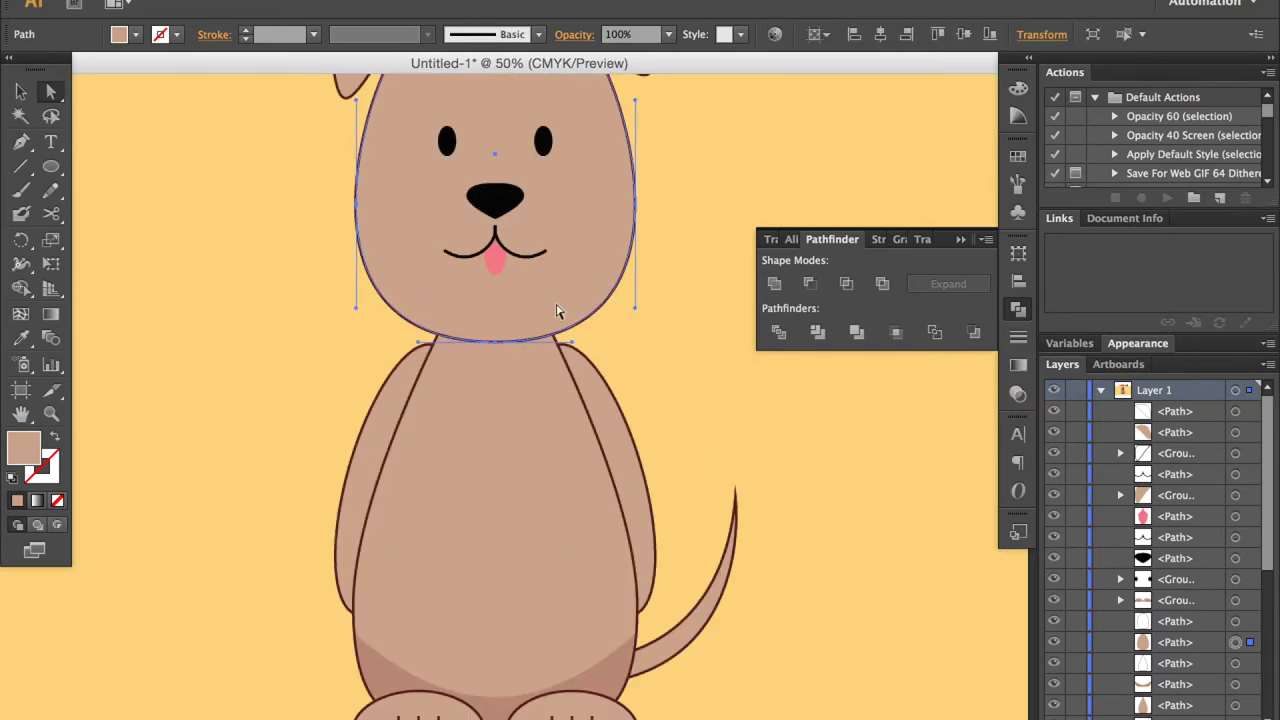
click(496, 342)
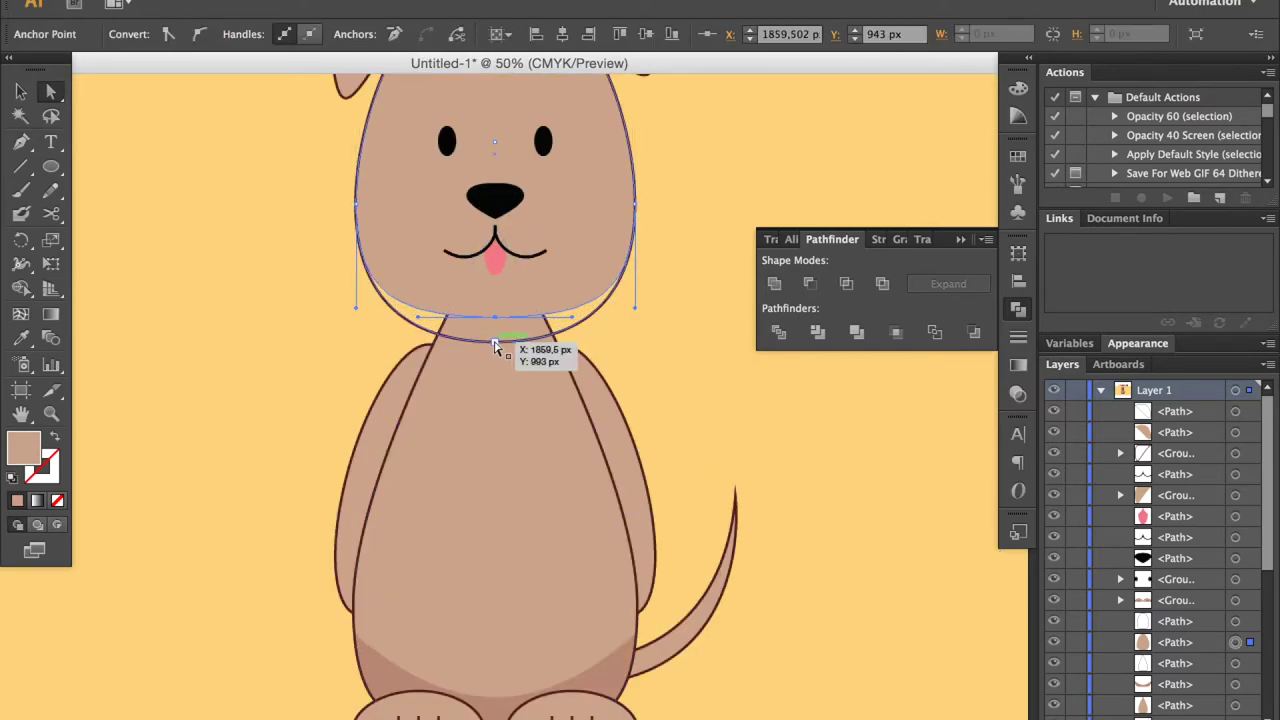
drag(494, 344, 494, 347)
Step: Marquee-select the head area and nudge it down
key(ctrl+minus)
key(v)
key(ctrl+a)
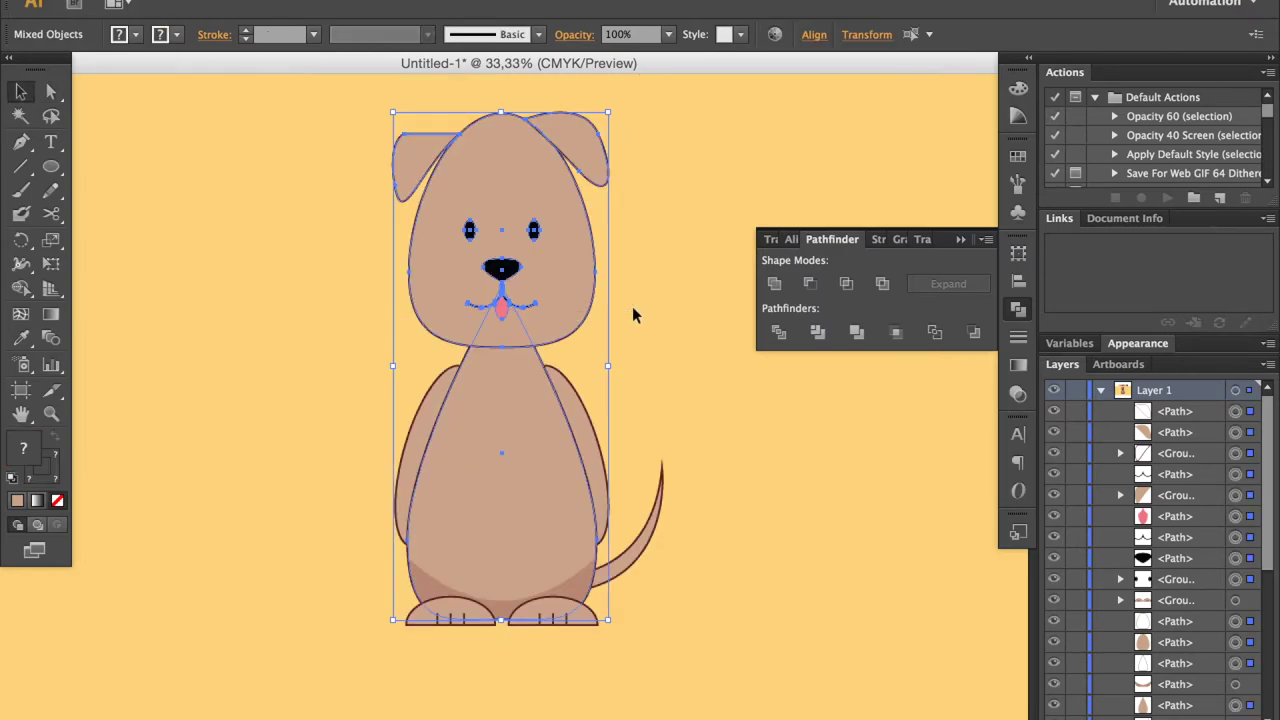
click(826, 617)
drag(341, 118, 414, 486)
click(852, 530)
shift+click(1246, 622)
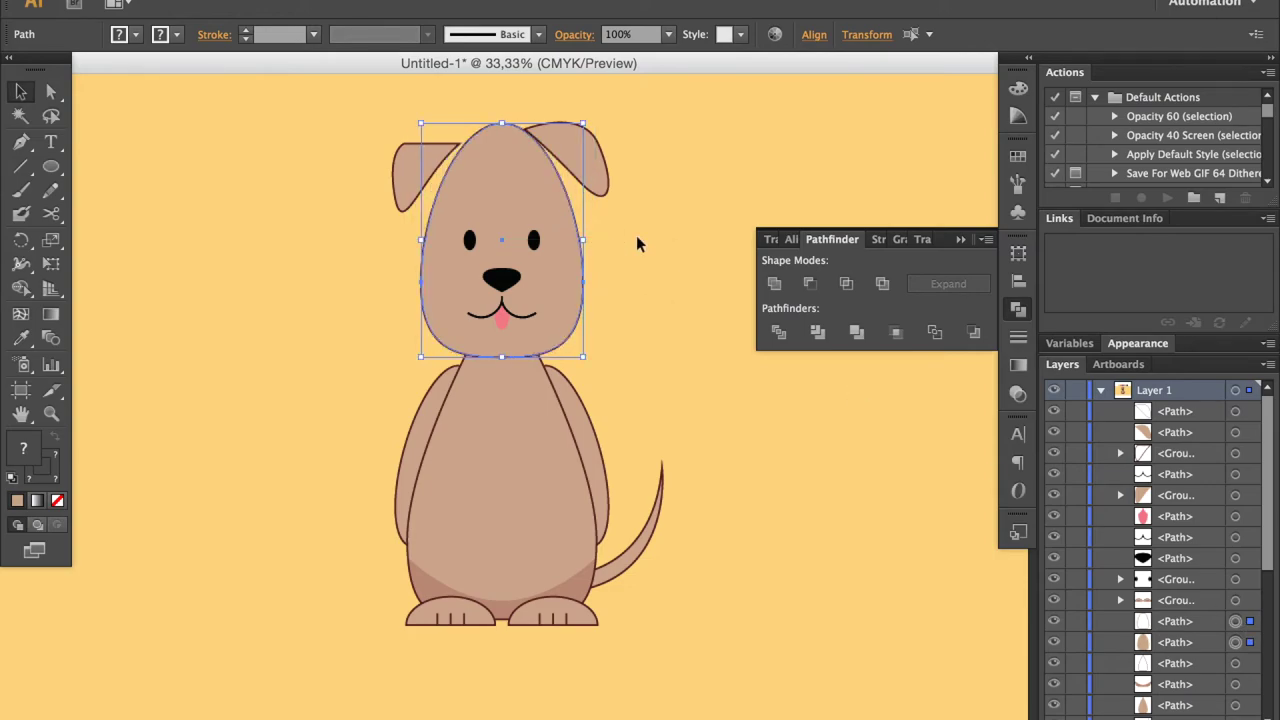
Step: Shift the left ear slightly right behind the head
key(ctrl+=)
scroll(611, 234, up, 3)
click(414, 309)
drag(414, 309, 422, 310)
click(689, 217)
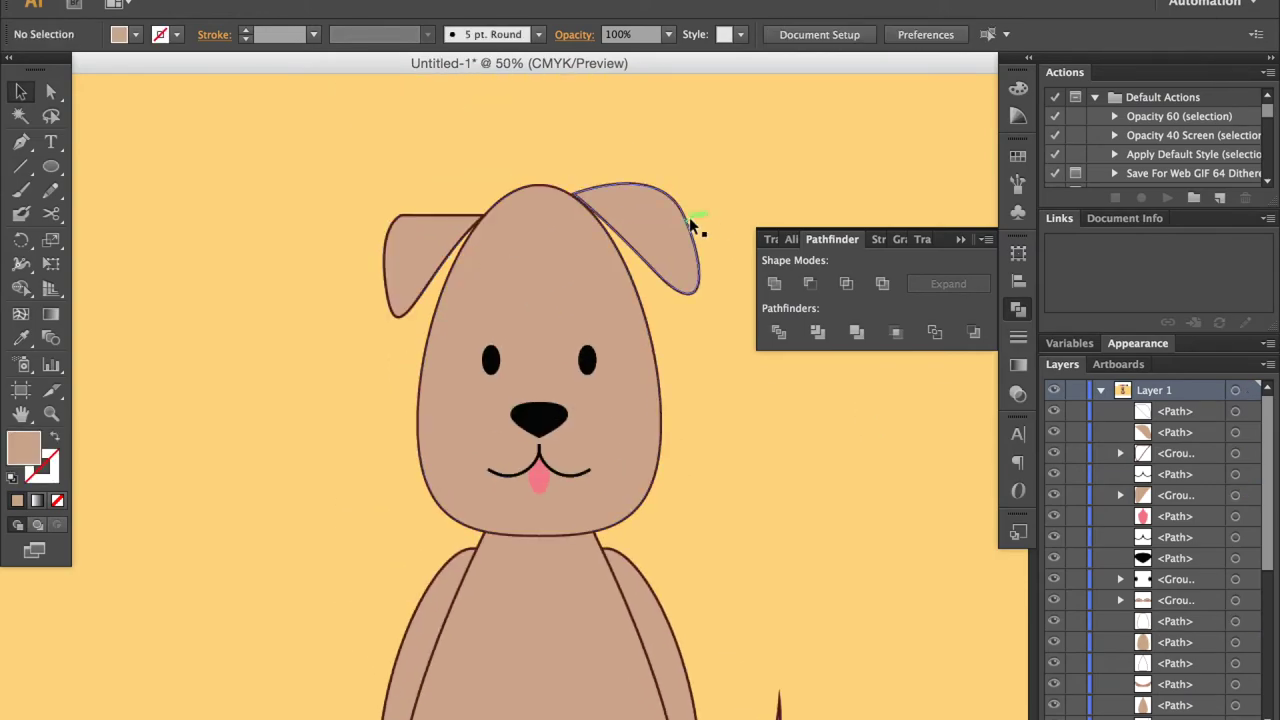
click(663, 376)
Step: Check the left ear up close, then zoom out to view the whole puppy
key(ctrl+=)
key(ctrl+=)
key(ctrl+=)
click(316, 442)
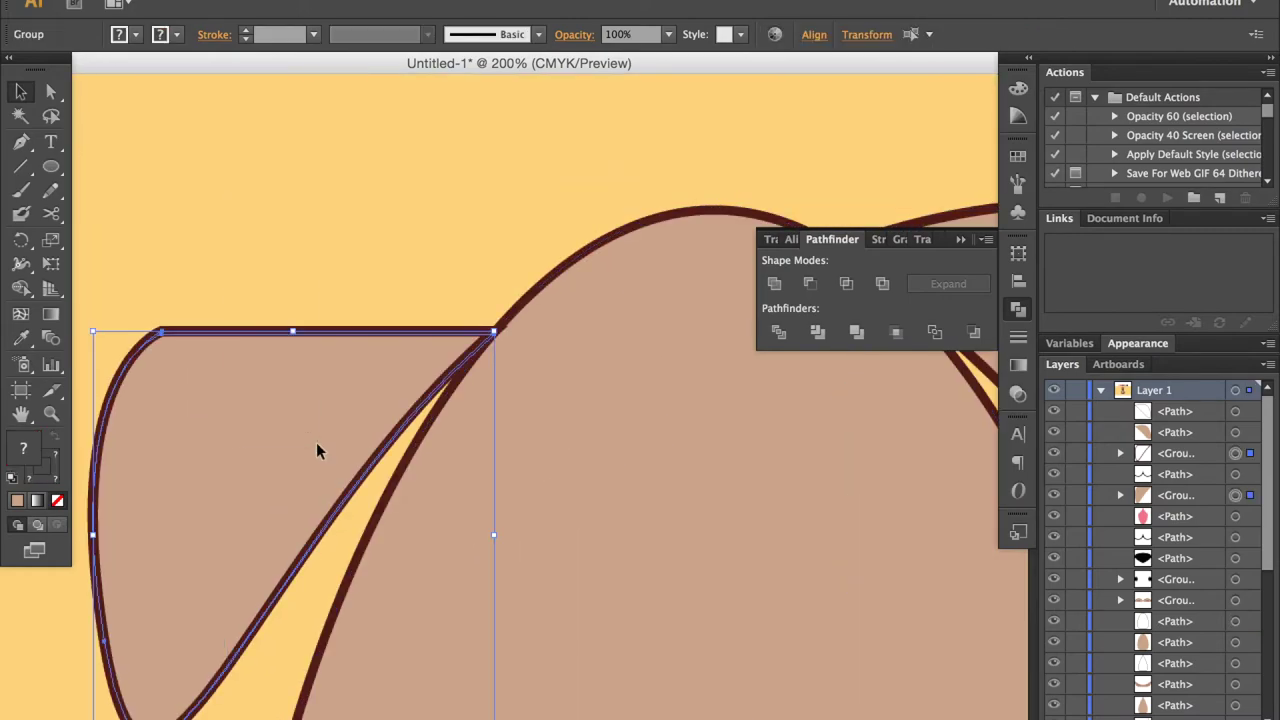
click(491, 204)
key(ctrl+minus)
key(ctrl+minus)
key(ctrl+minus)
scroll(670, 482, down, 3)
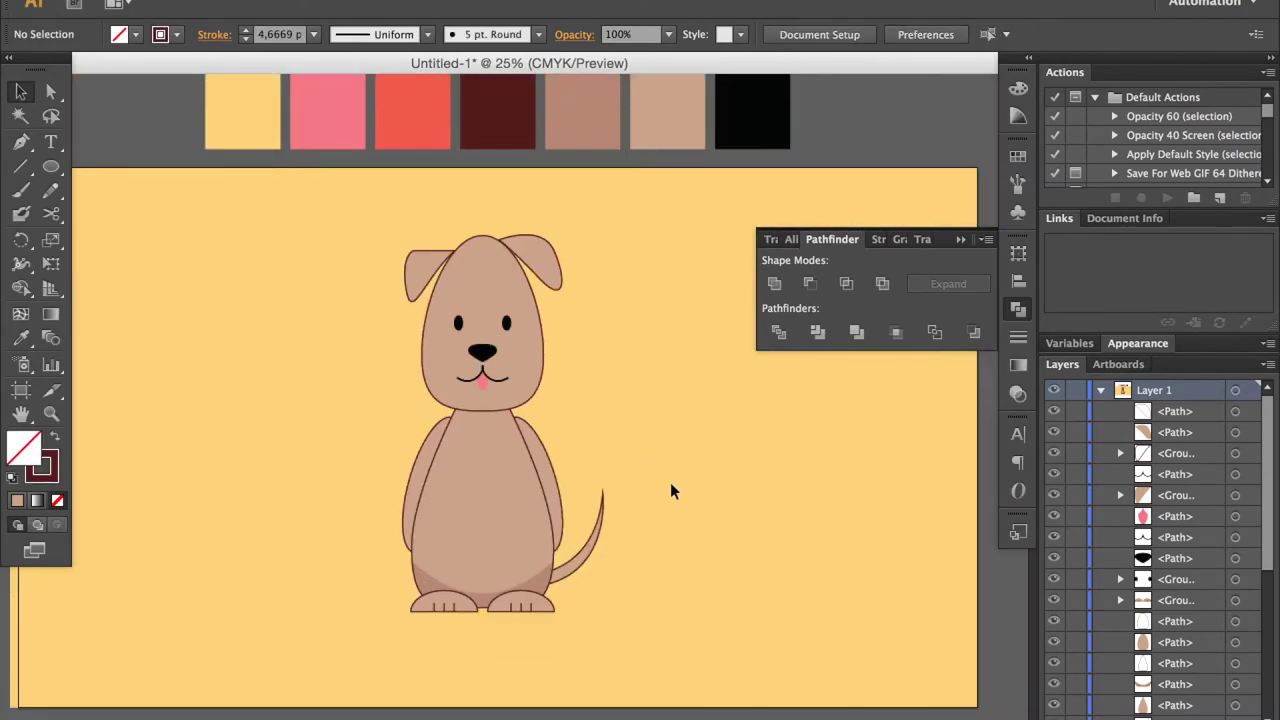
Step: Marquee the front legs and body, then Alt-drag a side handle inward to narrow both legs symmetrically
drag(427, 585, 567, 511)
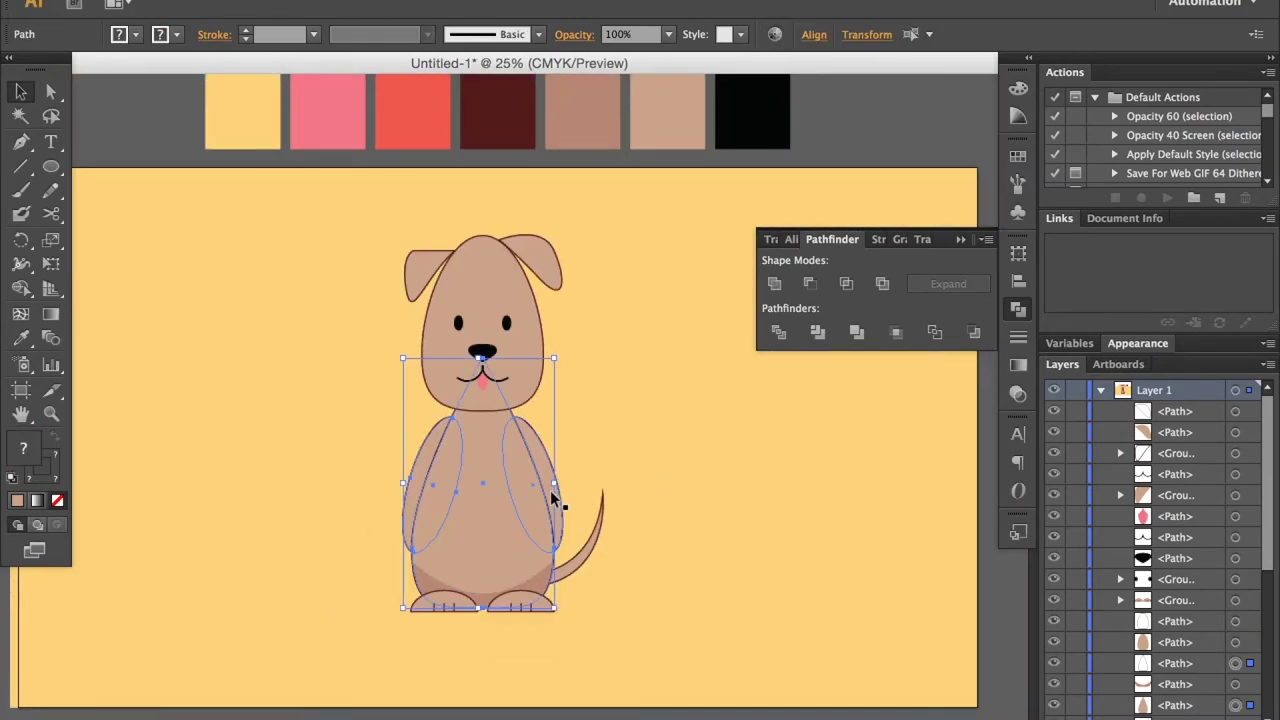
drag(554, 483, 548, 484)
key(ctrl+shift+a)
Step: Check the left leg, right leg and tail one at a time, then zoom in on the head
click(435, 515)
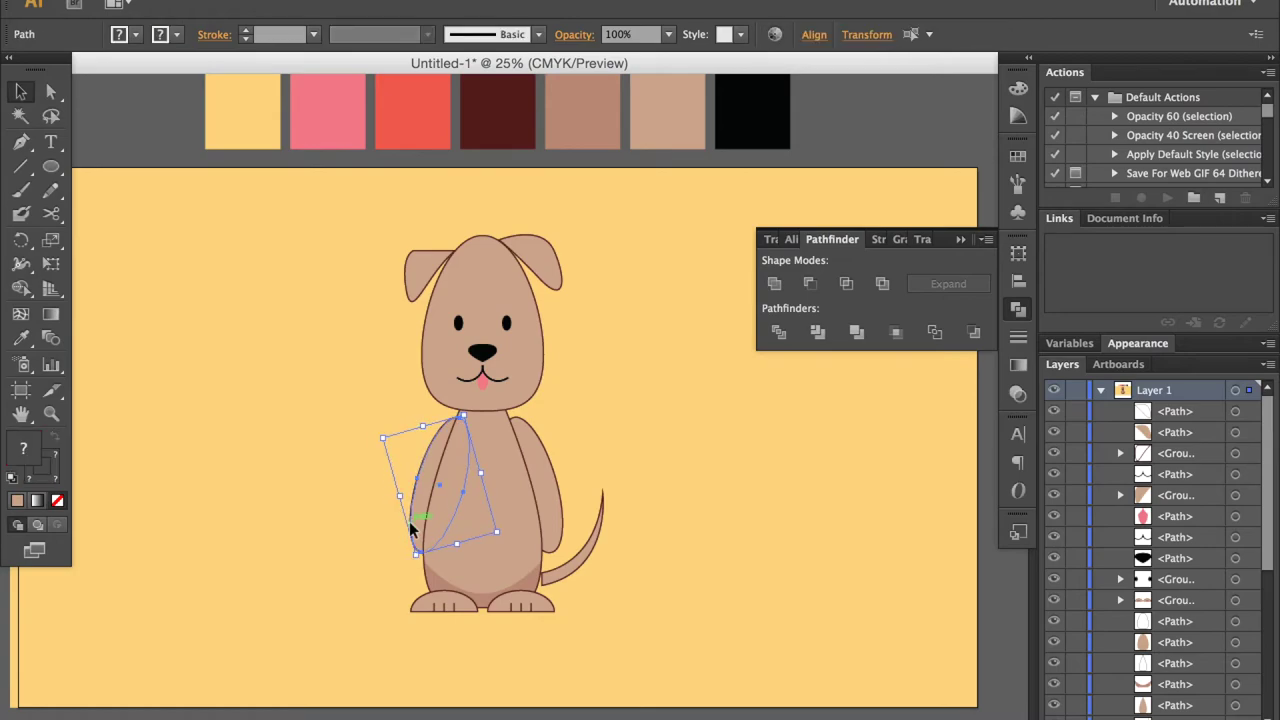
click(607, 478)
click(555, 526)
click(629, 563)
click(588, 540)
click(653, 606)
key(ctrl+plus)
key(ctrl+plus)
scroll(653, 608, up, 5)
scroll(653, 608, left, 3)
Step: Draw a strokeless tan ellipse, move it onto the right ear, rotate it to the ear's tilt, and send it back
key(i)
click(787, 95)
key(l)
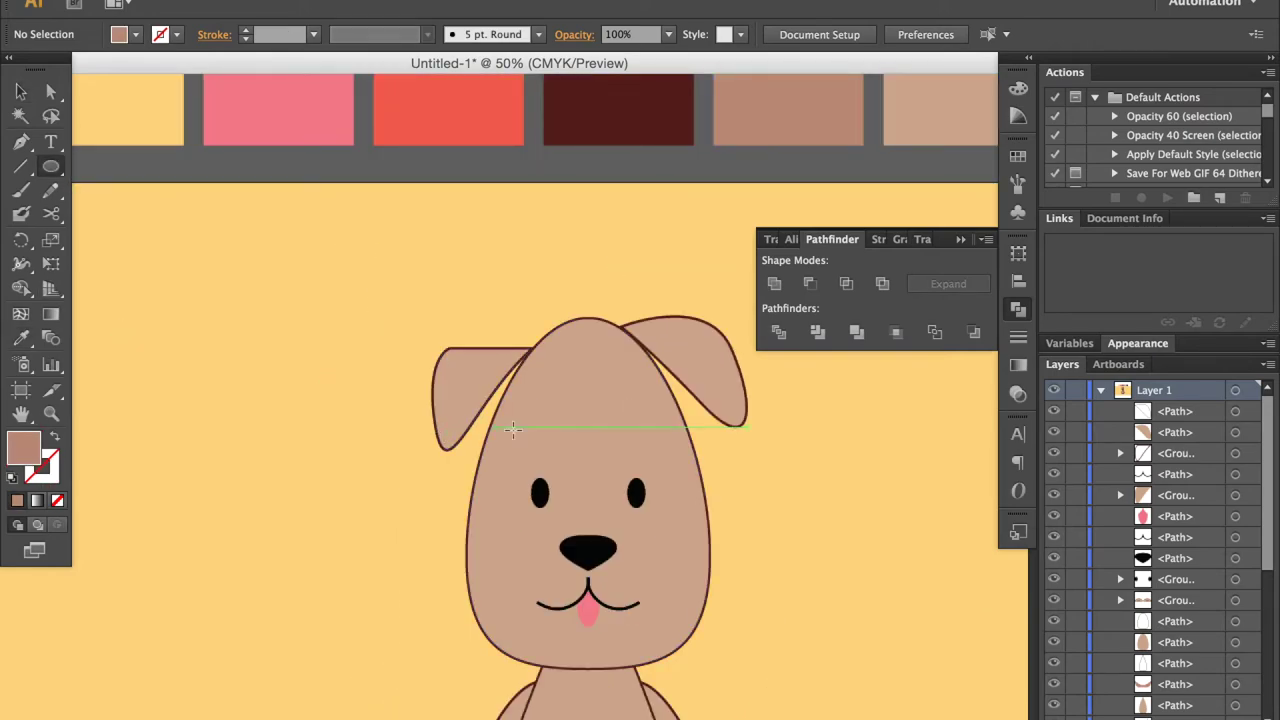
drag(737, 466, 777, 551)
key(v)
drag(757, 509, 686, 400)
drag(697, 462, 720, 446)
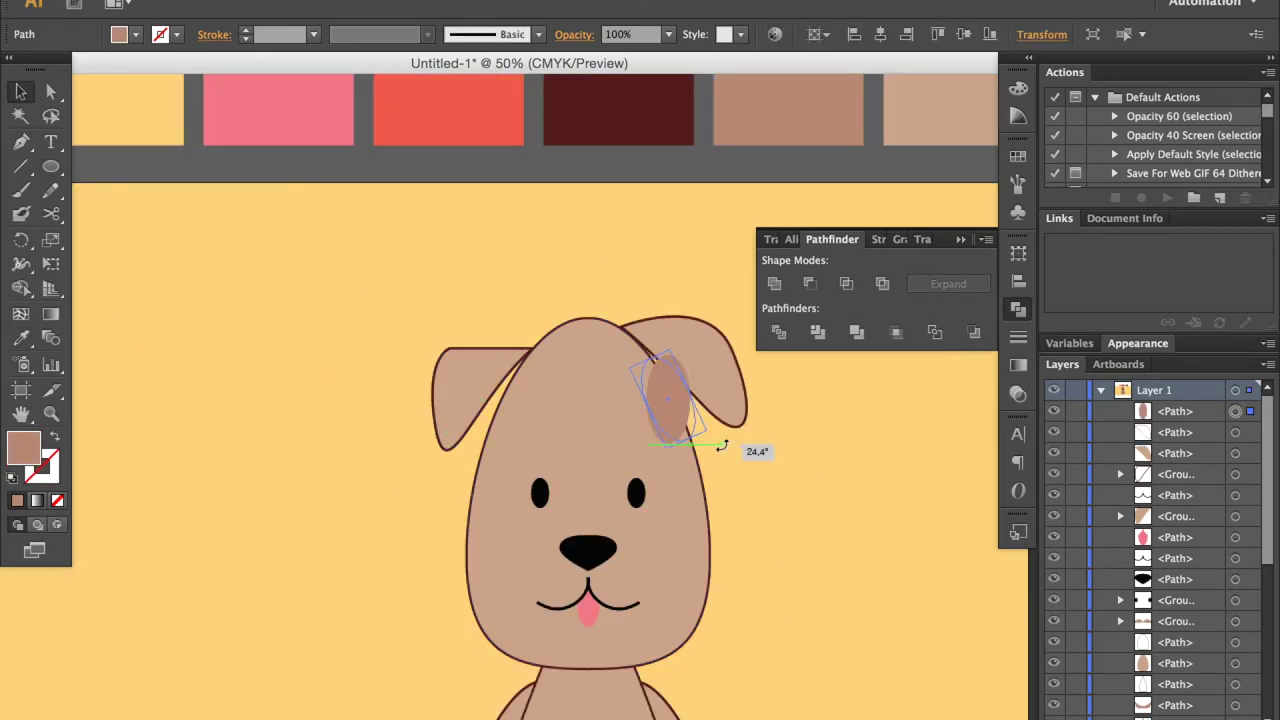
key(ctrl+bracketleft)
Step: Scale the tan ellipse to fit the right ear and select it together with the head
key(ctrl+shift+a)
click(693, 433)
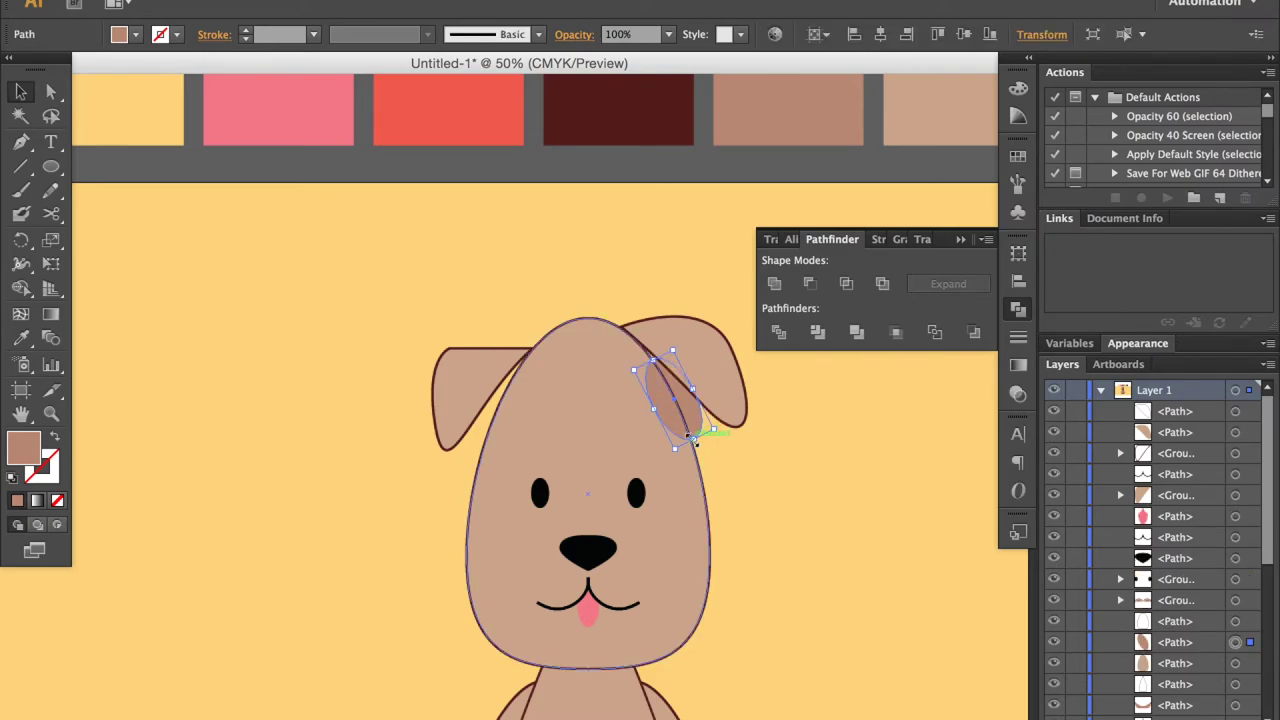
click(731, 493)
click(688, 403)
drag(653, 360, 645, 345)
click(752, 457)
click(700, 430)
click(857, 334)
Step: Narrow the right-ear shading and clip it inside the head outline with Ctrl+7
click(747, 456)
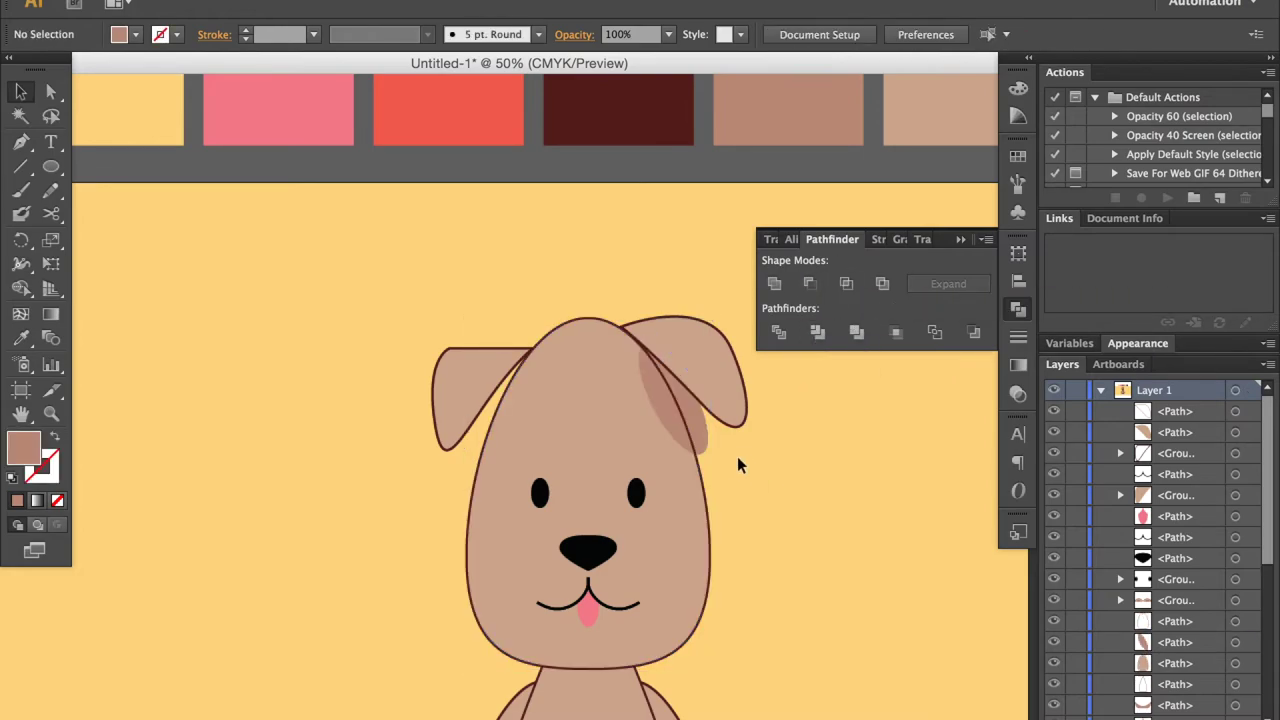
click(705, 450)
shift+click(708, 440)
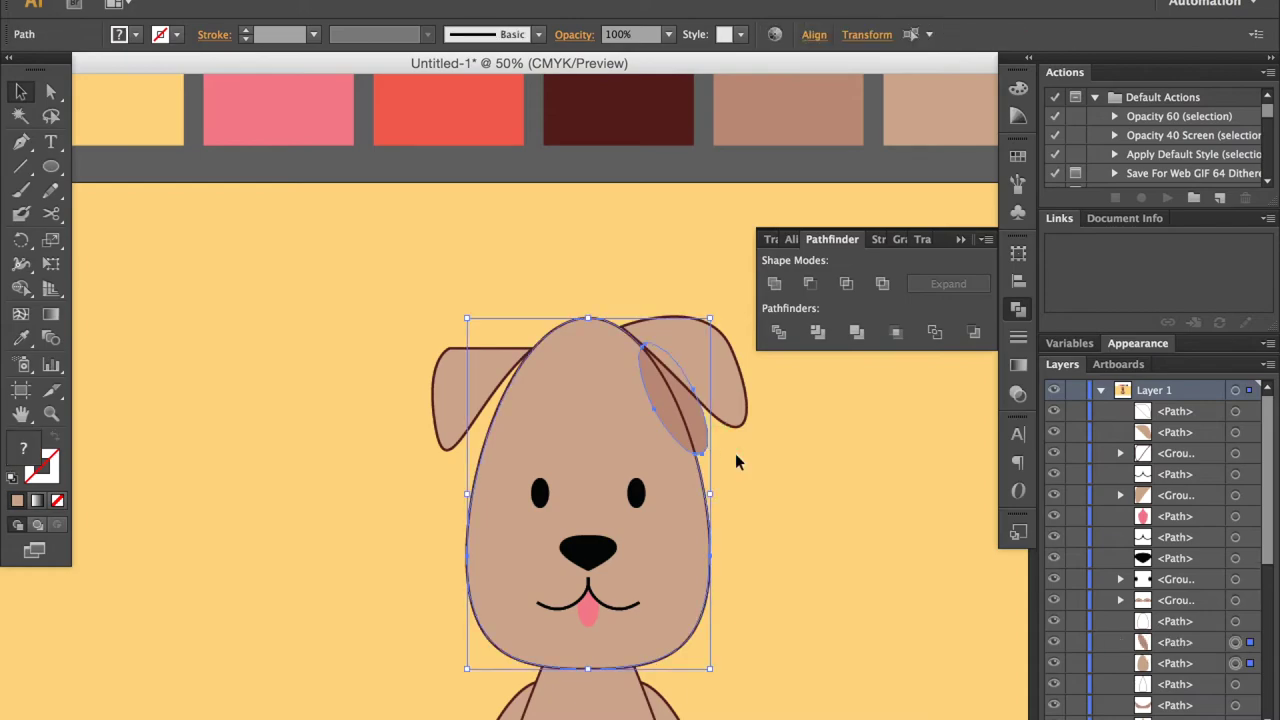
drag(713, 437, 703, 436)
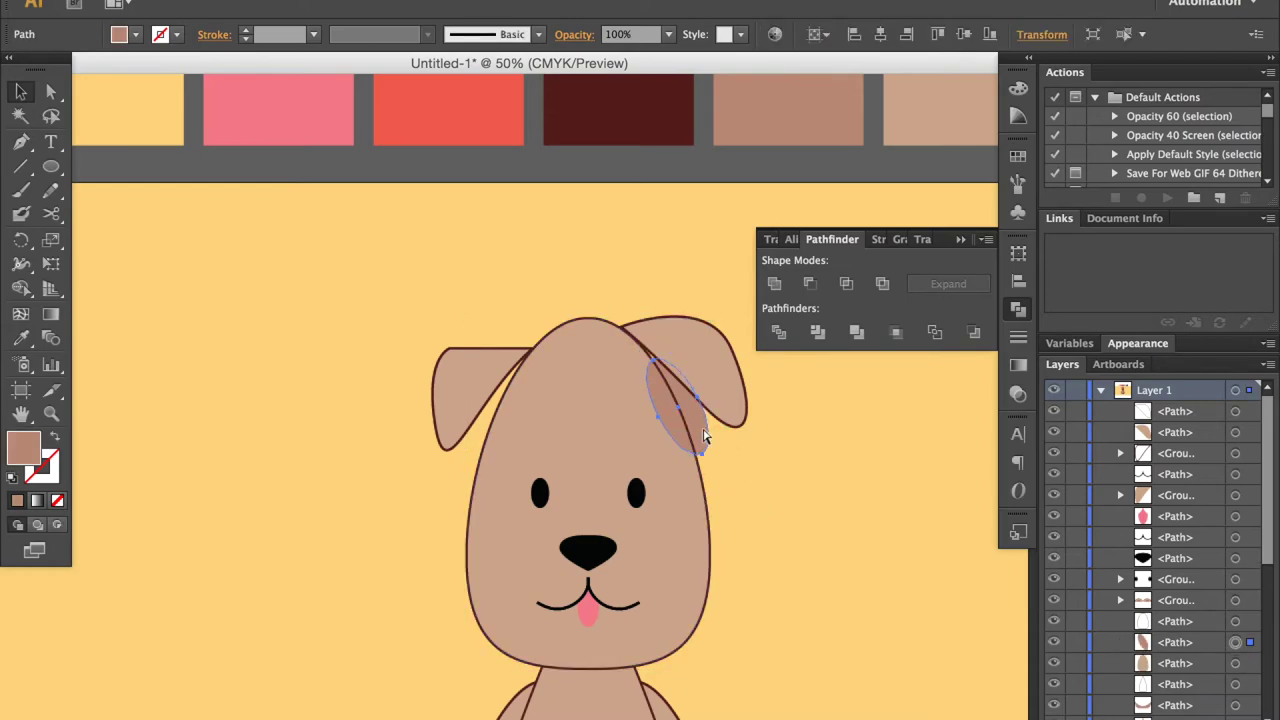
click(765, 479)
click(700, 460)
shift+click(702, 412)
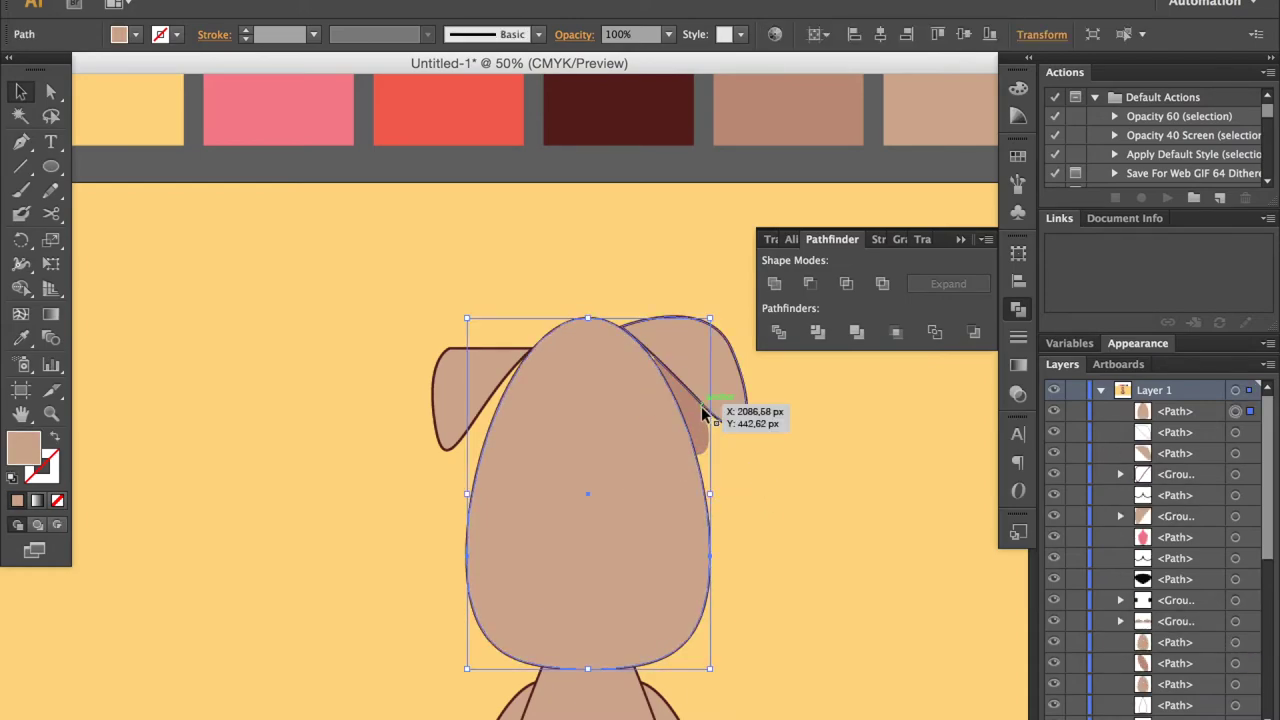
key(ctrl+7)
click(712, 505)
Step: Draw a darker brown ellipse on the left ear and clip it inside the head
click(157, 383)
key(i)
click(788, 110)
key(l)
mouse_move(329, 443)
mouse_down()
mouse_move(365, 491)
mouse_move(489, 415)
mouse_move(462, 498)
mouse_up()
key(v)
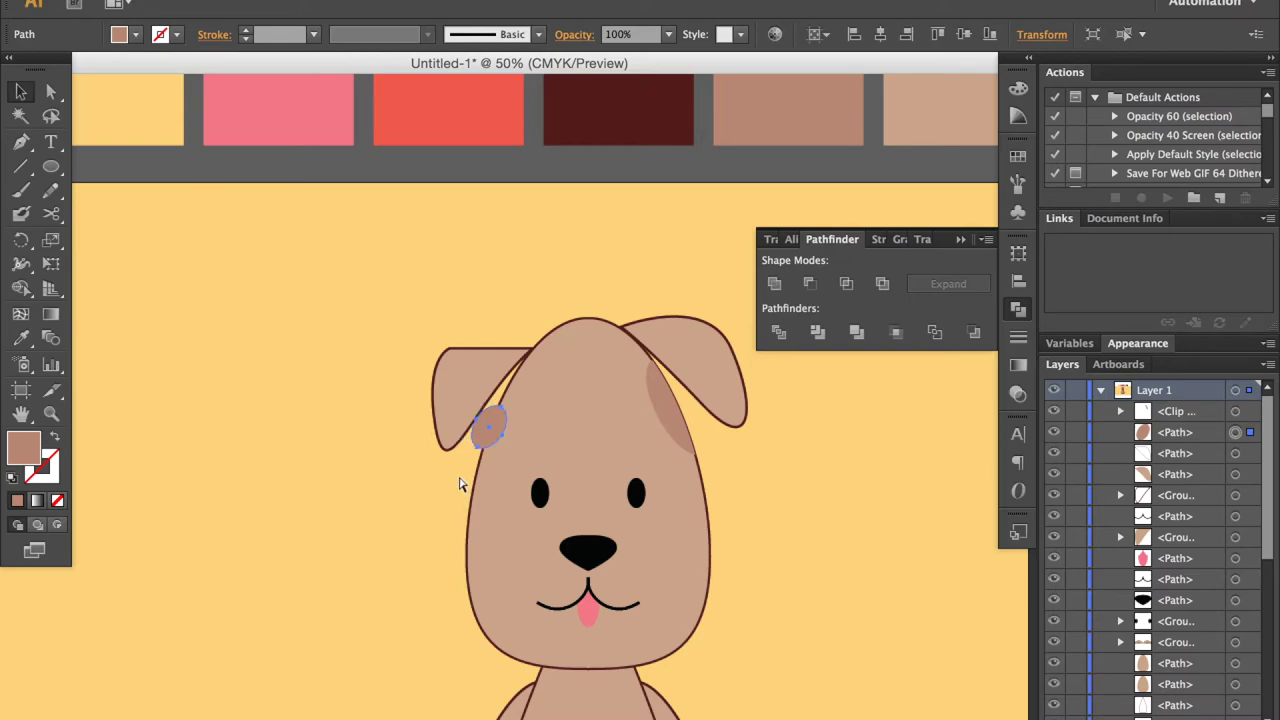
shift+click(552, 419)
click(819, 462)
click(486, 425)
shift+click(708, 452)
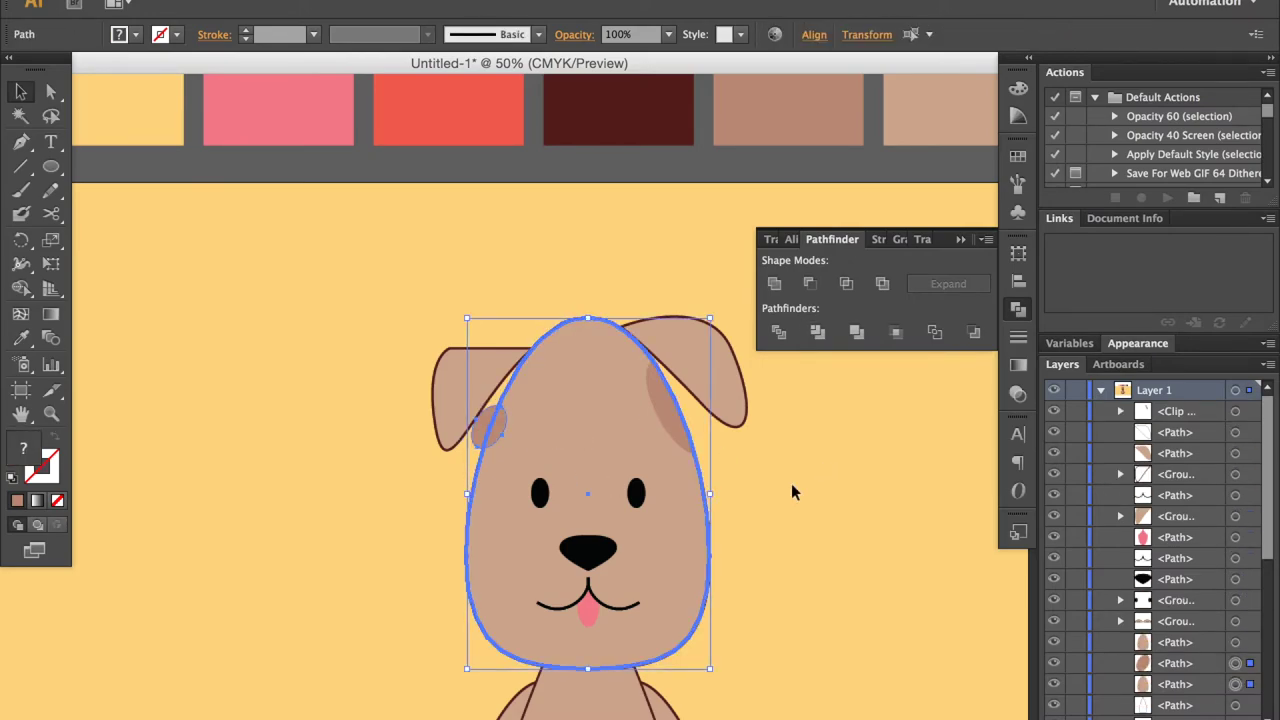
key(ctrl+7)
Step: Paste a copy of the head in front with the outline styling, then zoom out
click(595, 320)
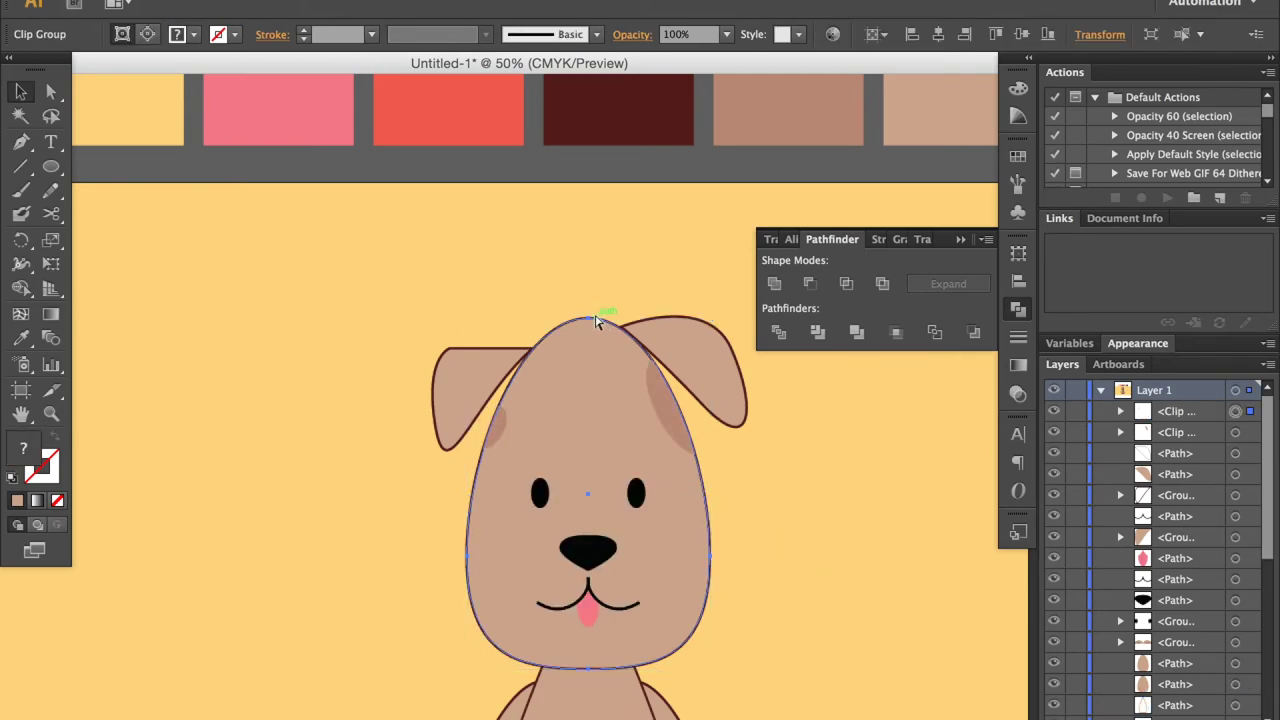
click(462, 575)
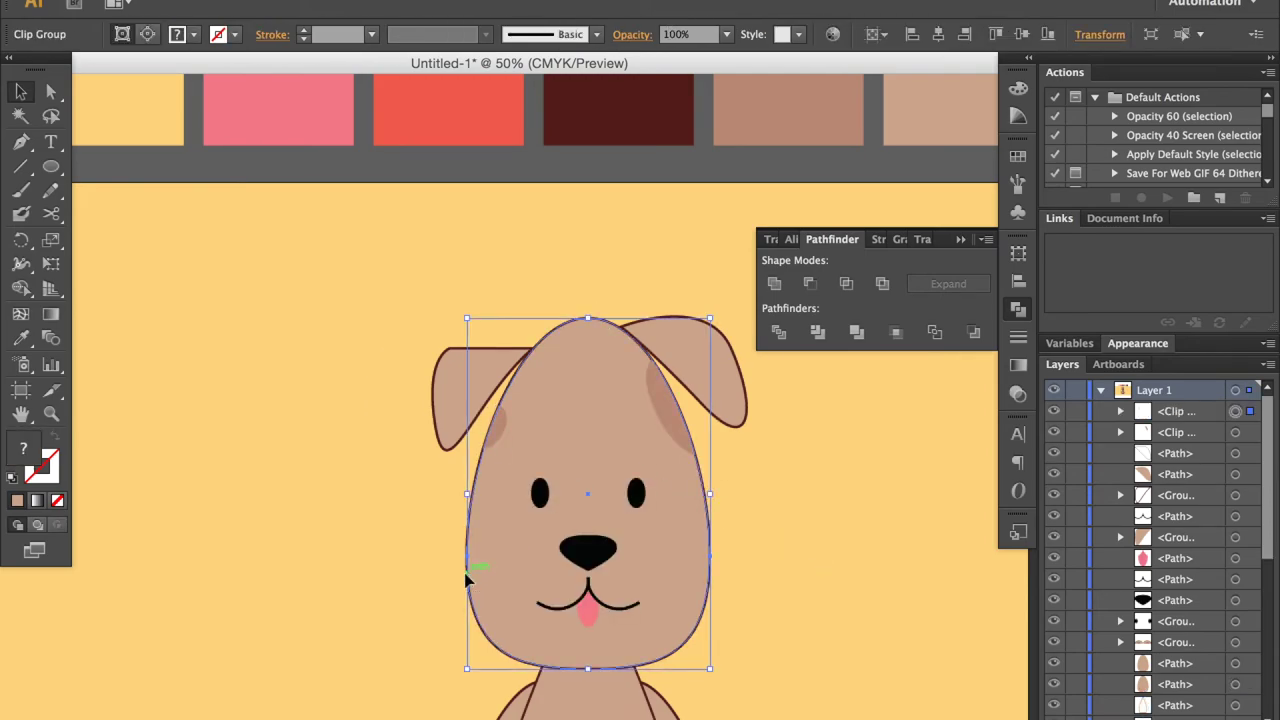
click(826, 611)
key(ctrl+f)
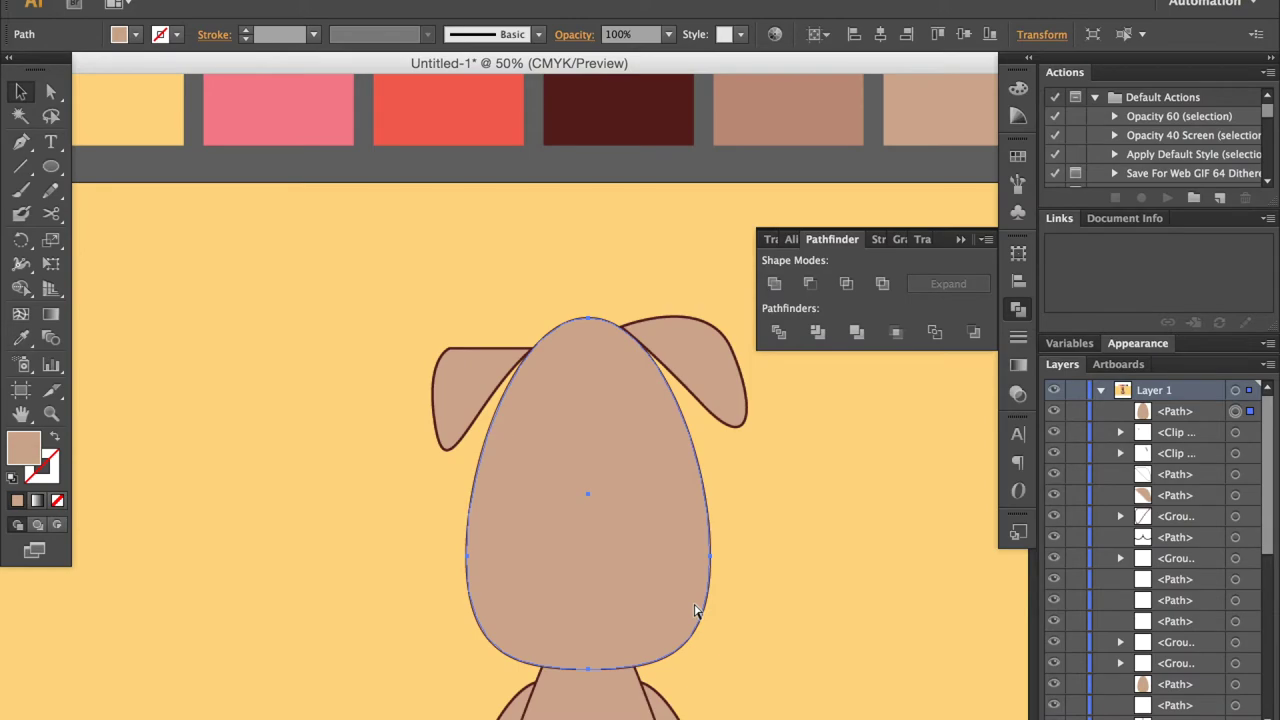
key(i)
click(705, 375)
key(v)
click(760, 561)
key(ctrl+minus)
key(ctrl+minus)
key(ctrl+minus)
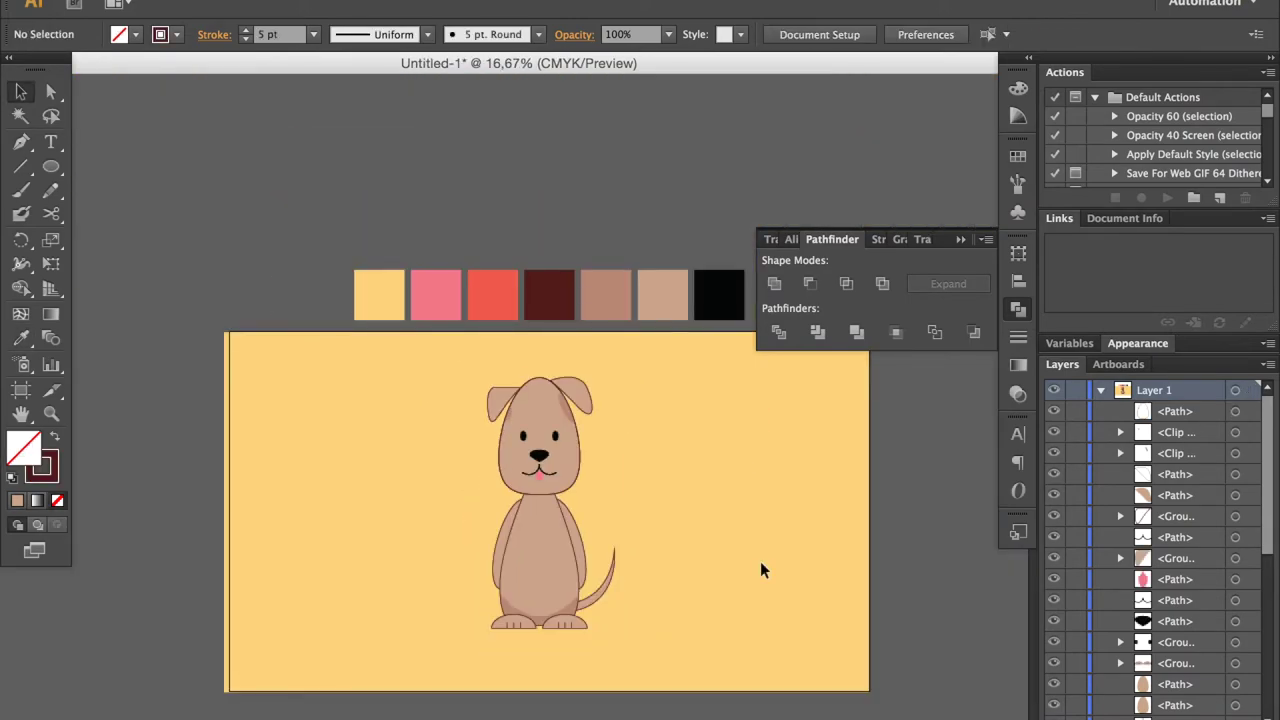
Step: Draw a curved collar line under the chin with the Pen tool, after discarding an arc attempt
key(ctrl+plus)
key(ctrl+plus)
key(ctrl+plus)
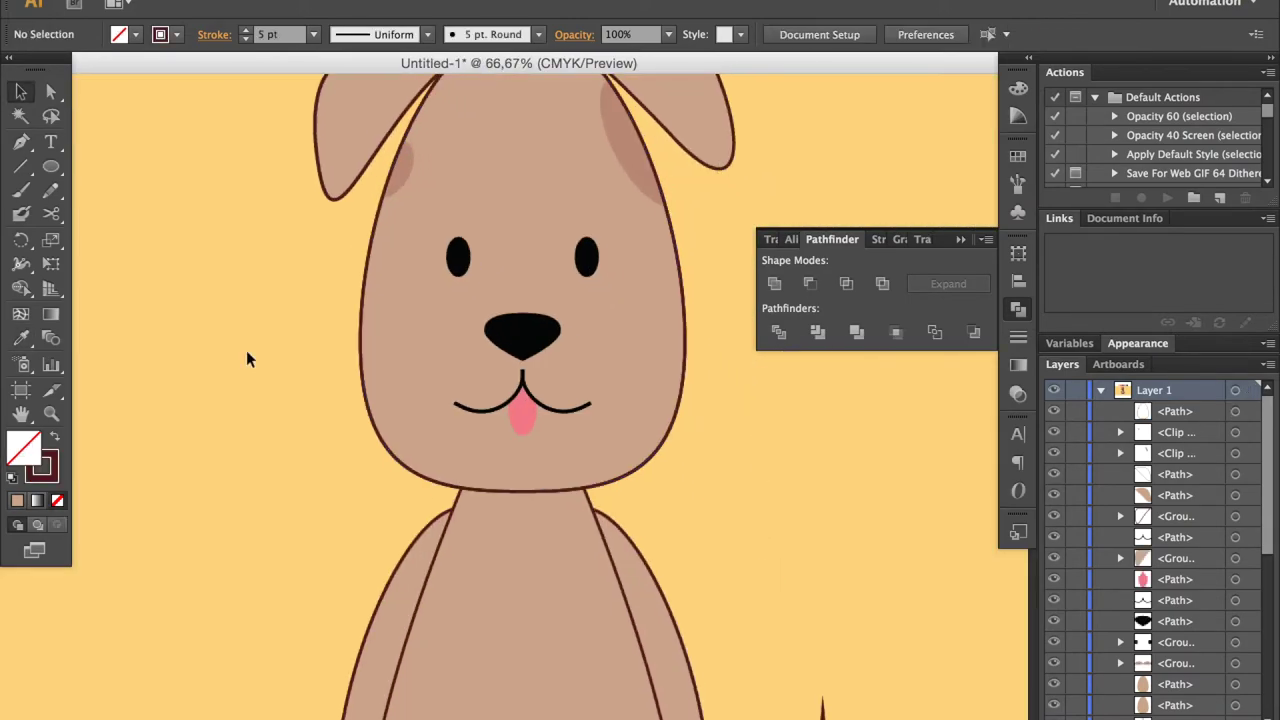
click(22, 168)
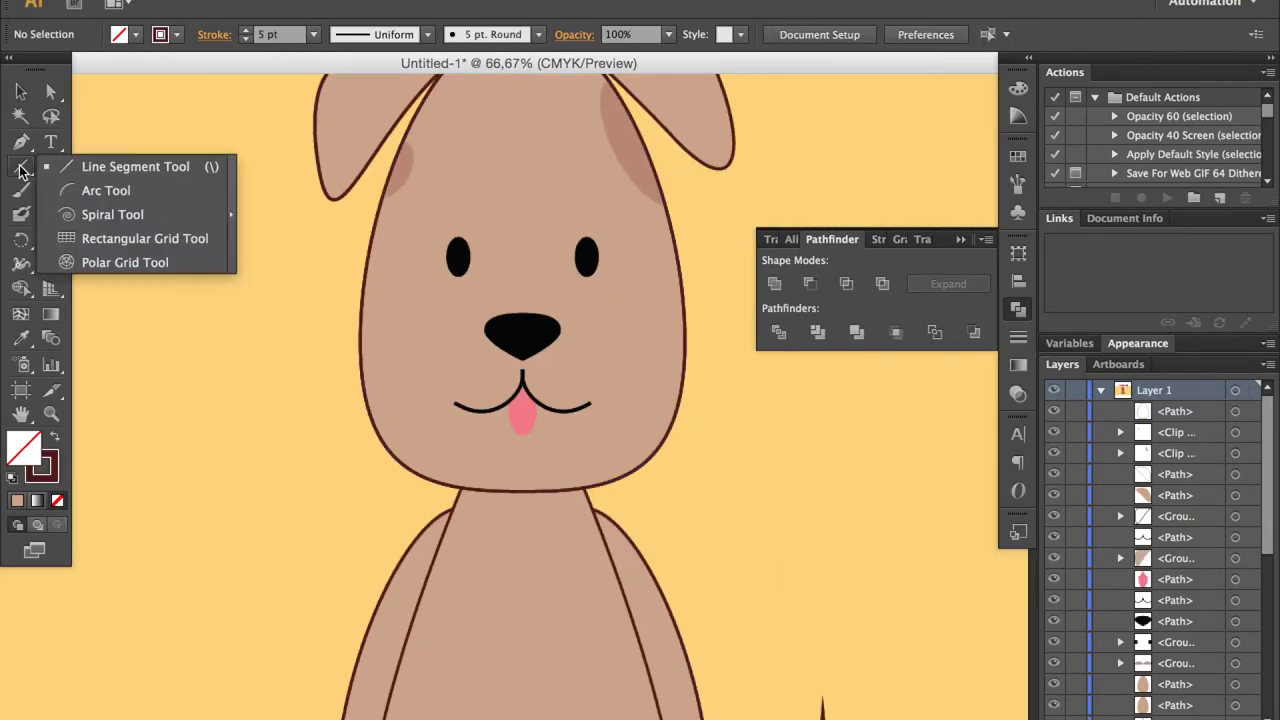
click(88, 190)
mouse_move(448, 505)
mouse_down()
mouse_move(630, 510)
mouse_move(550, 618)
mouse_up()
key(ctrl+z)
click(51, 167)
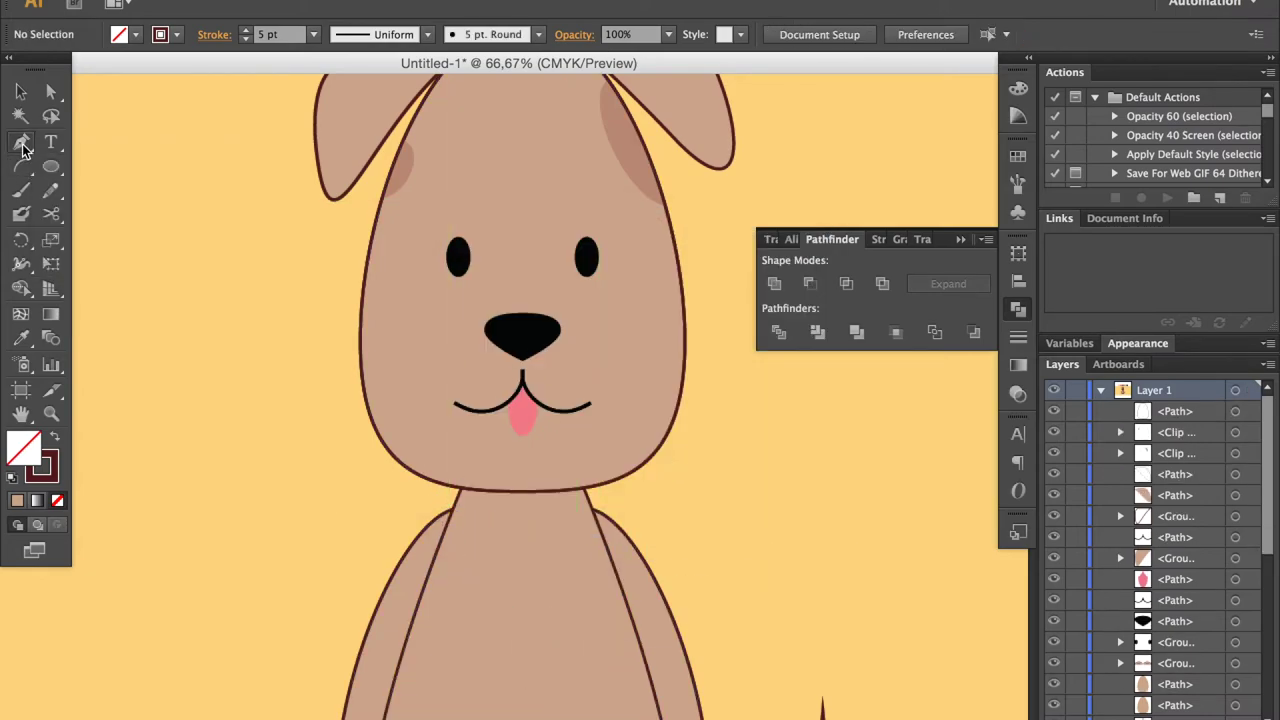
click(22, 142)
click(450, 491)
drag(602, 491, 697, 457)
drag(603, 492, 617, 509)
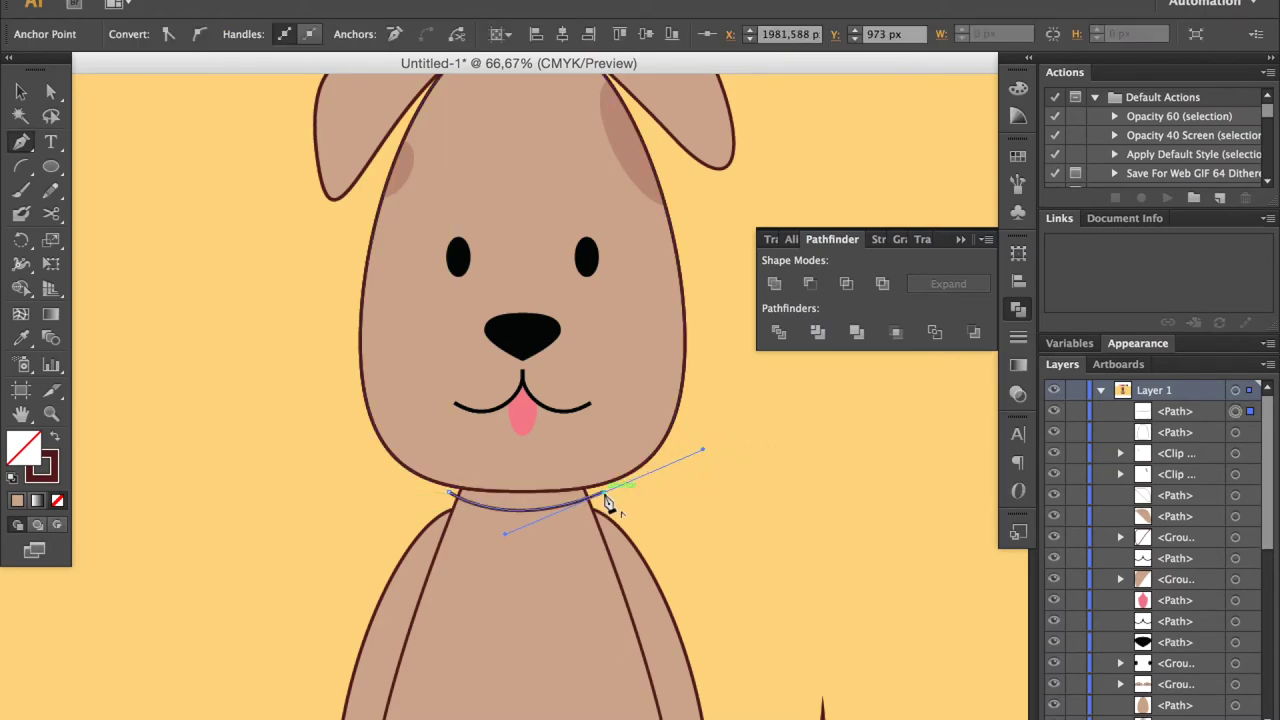
Step: Alt-drag a copy of the collar line slightly lower and join the end anchors to close the band
click(648, 506)
drag(518, 503, 517, 519)
click(642, 521)
scroll(642, 521, up, 2)
key(a)
click(705, 512)
shift+click(707, 484)
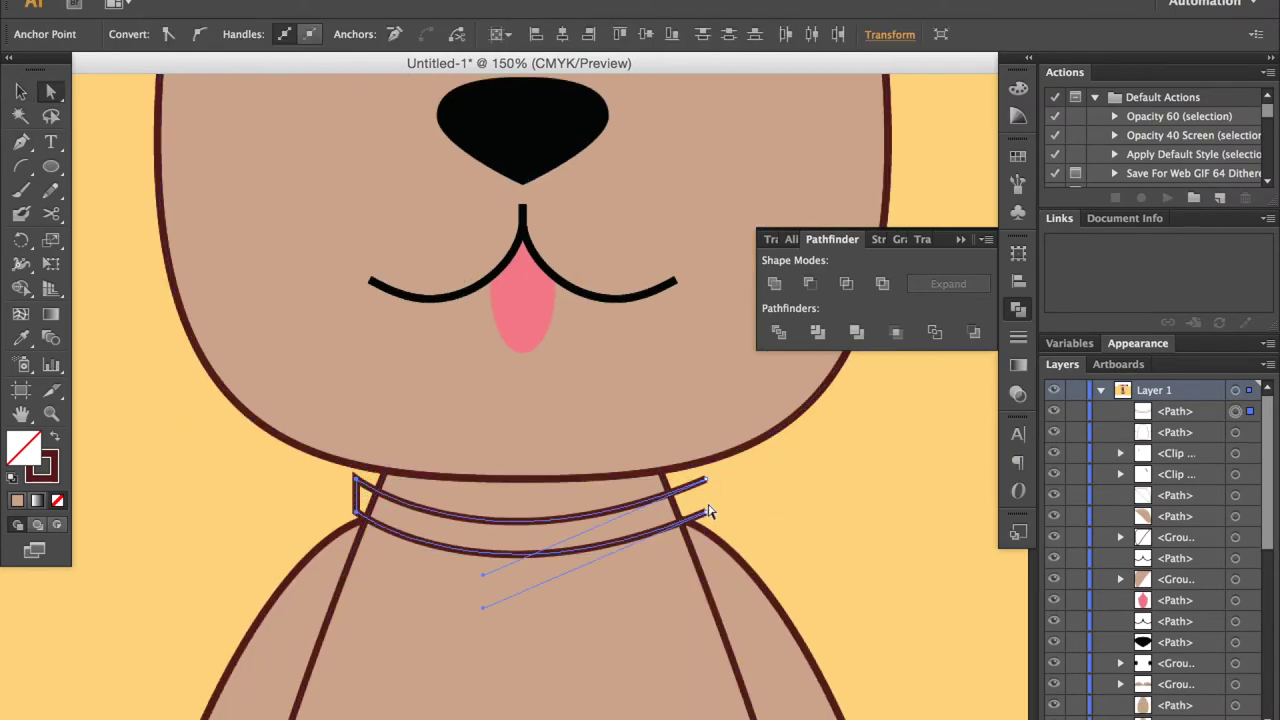
key(ctrl+j)
Step: Join the right-end anchors and fill the collar band with the red #f15e49 swatch
click(855, 540)
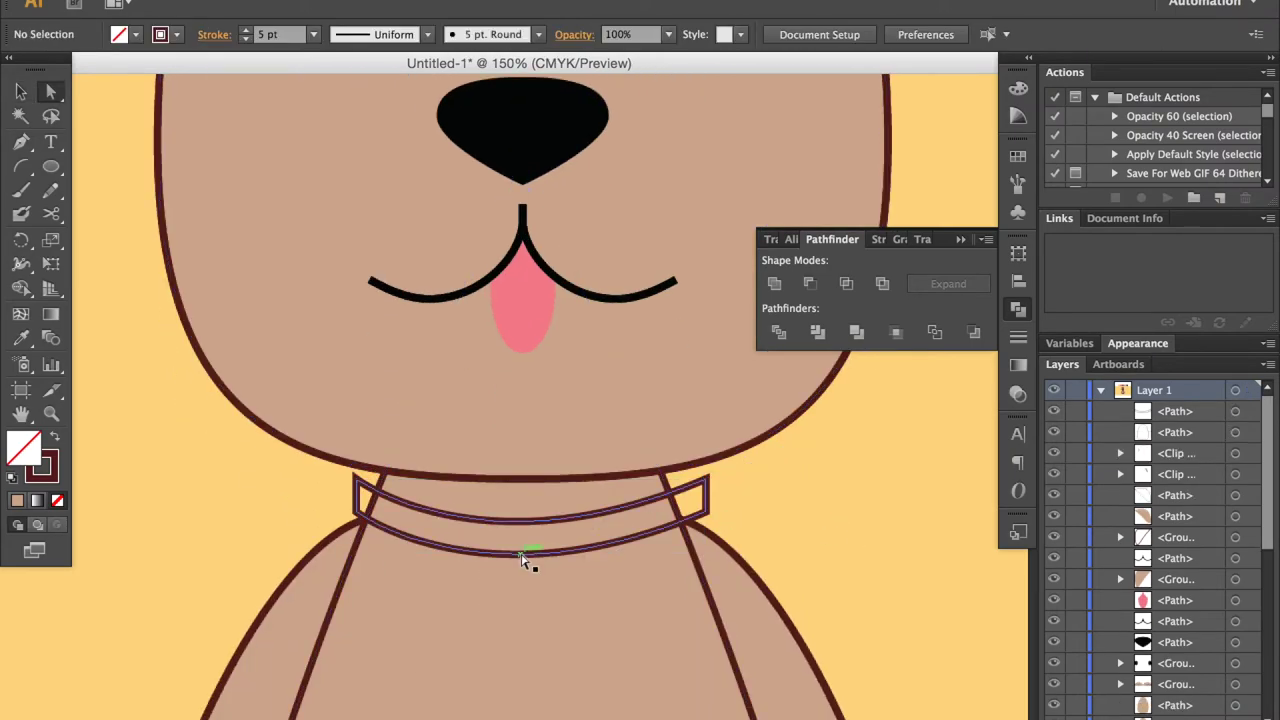
key(ctrl+0)
key(i)
click(434, 178)
Step: Copy the body outline in front and clip the collar to it
key(v)
key(ctrl+1)
click(442, 561)
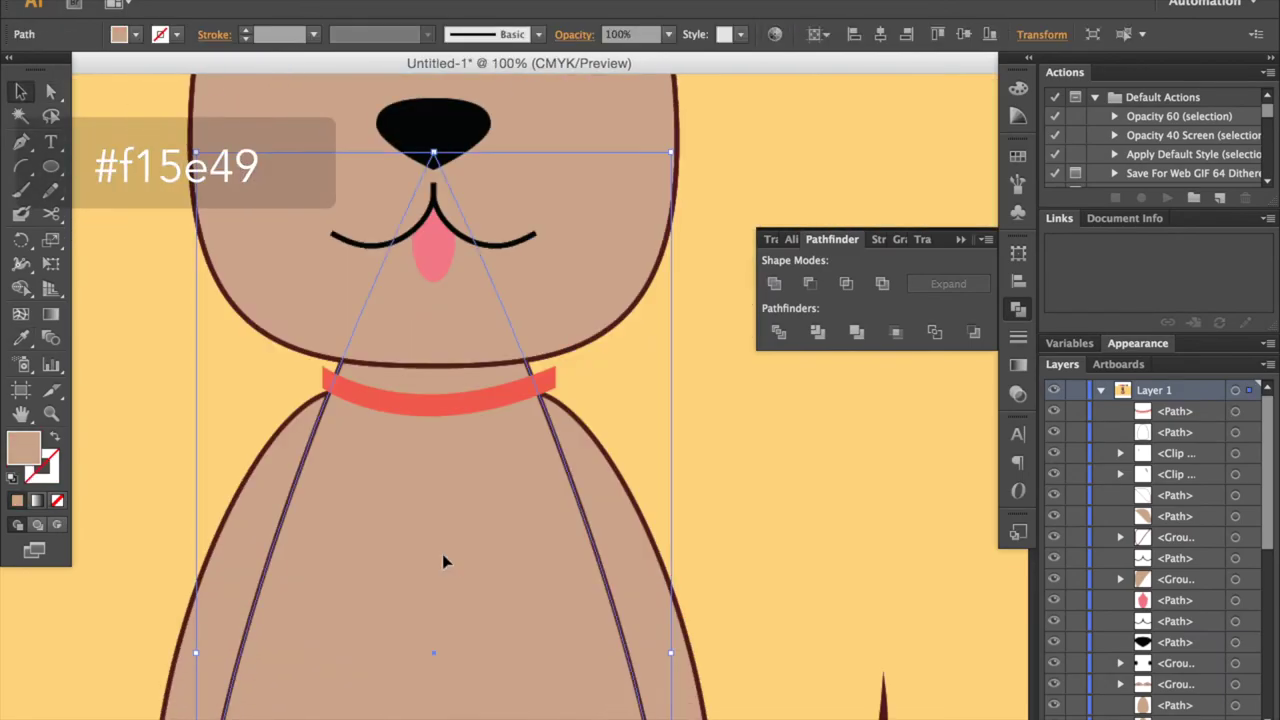
key(ctrl+c)
key(ctrl+f)
shift+click(545, 385)
key(ctrl+7)
click(599, 381)
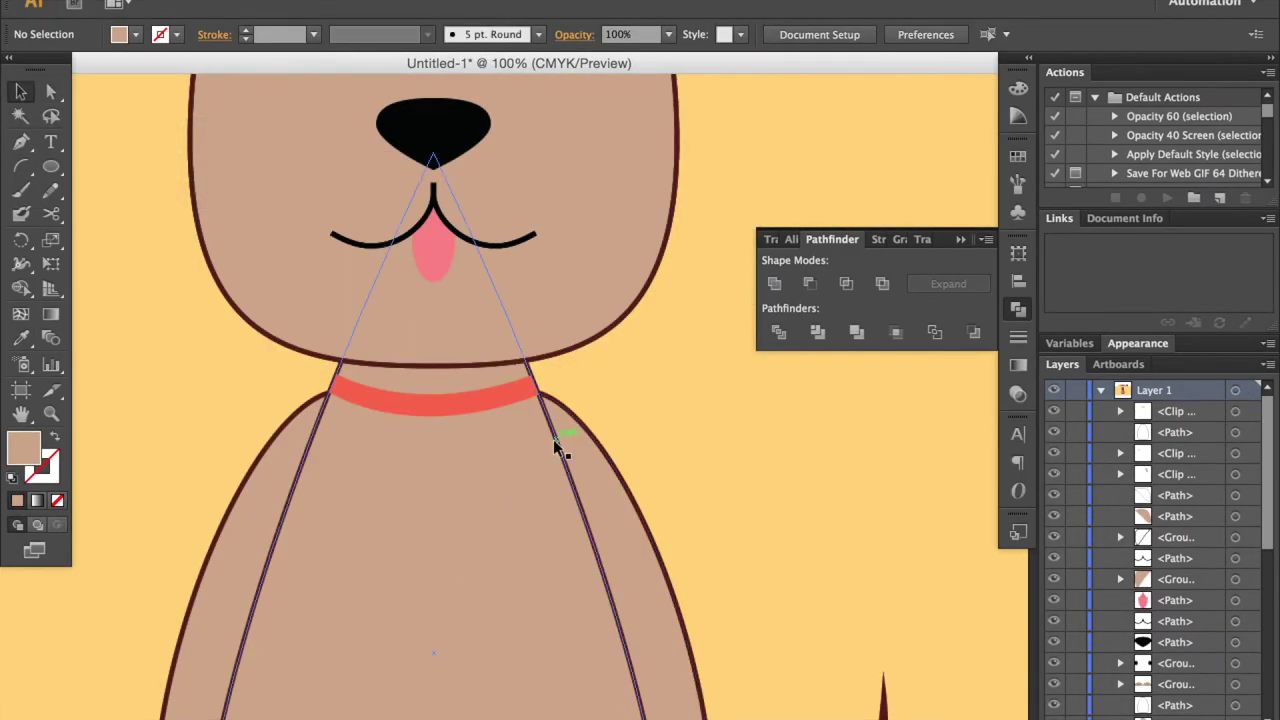
Step: Select and inspect the body and collar clip groups in the layer stack
click(553, 439)
scroll(565, 552, down, 10)
scroll(793, 505, up, 3)
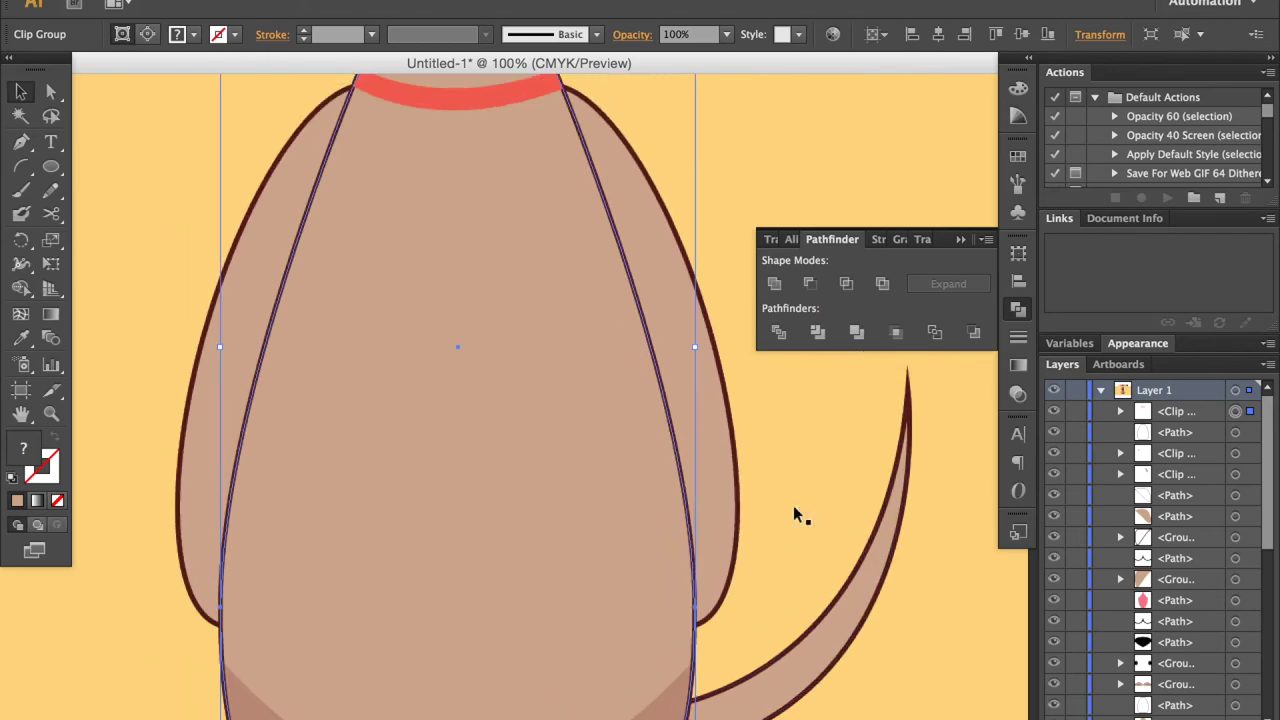
scroll(793, 505, up, 5)
click(808, 505)
click(665, 490)
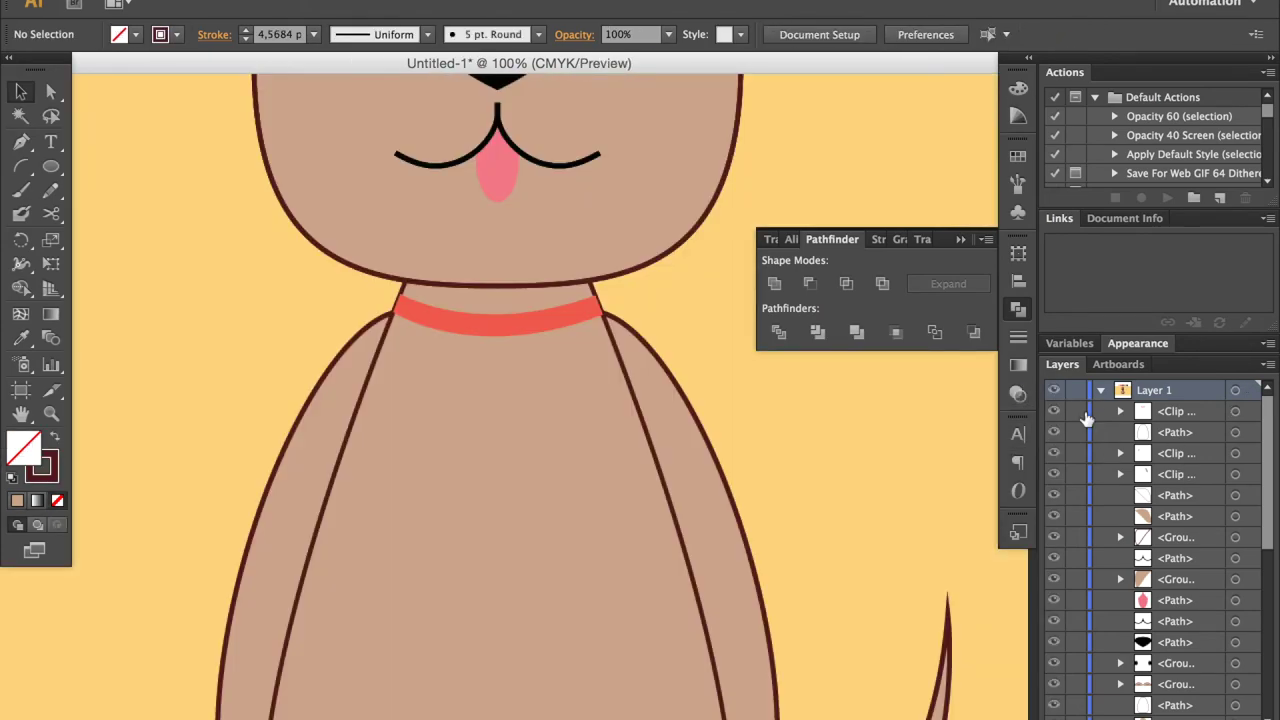
click(553, 308)
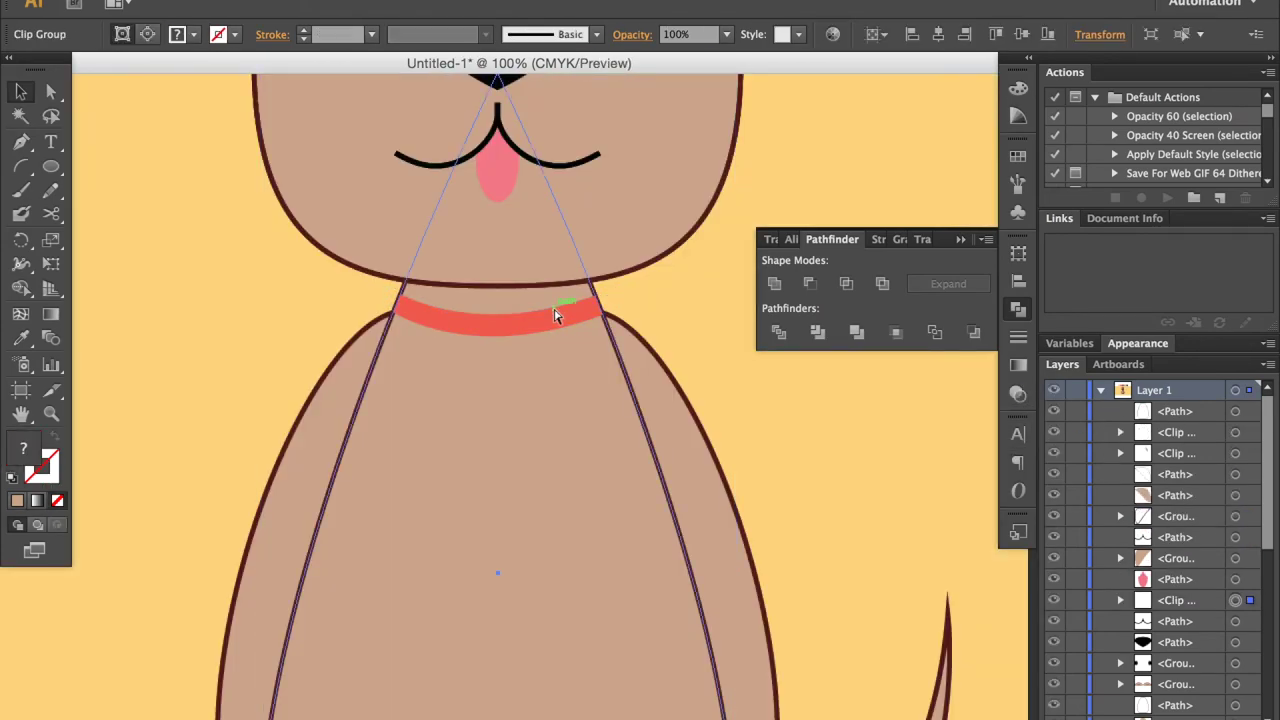
scroll(557, 316, down, 3)
scroll(525, 368, up, 2)
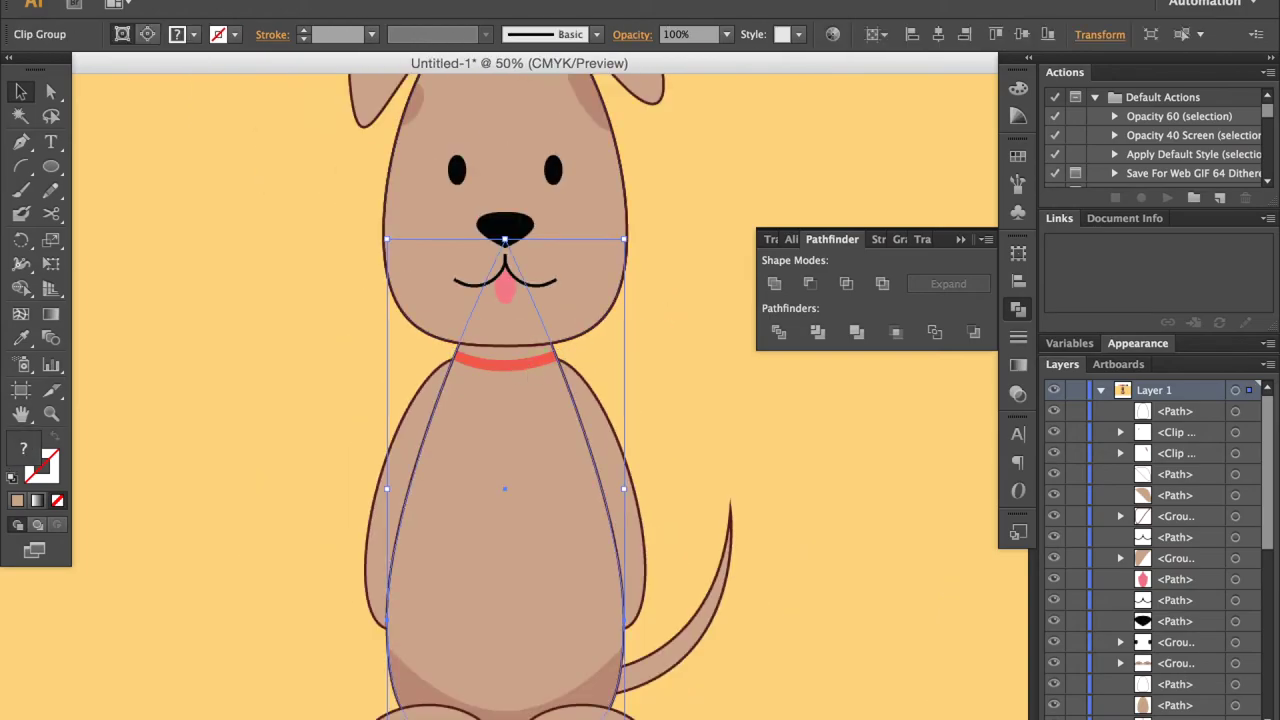
scroll(1143, 488, down, 5)
scroll(1143, 488, up, 2)
Step: Check the Layers flyout menu and paste a copy of the body clip group in front
click(1267, 365)
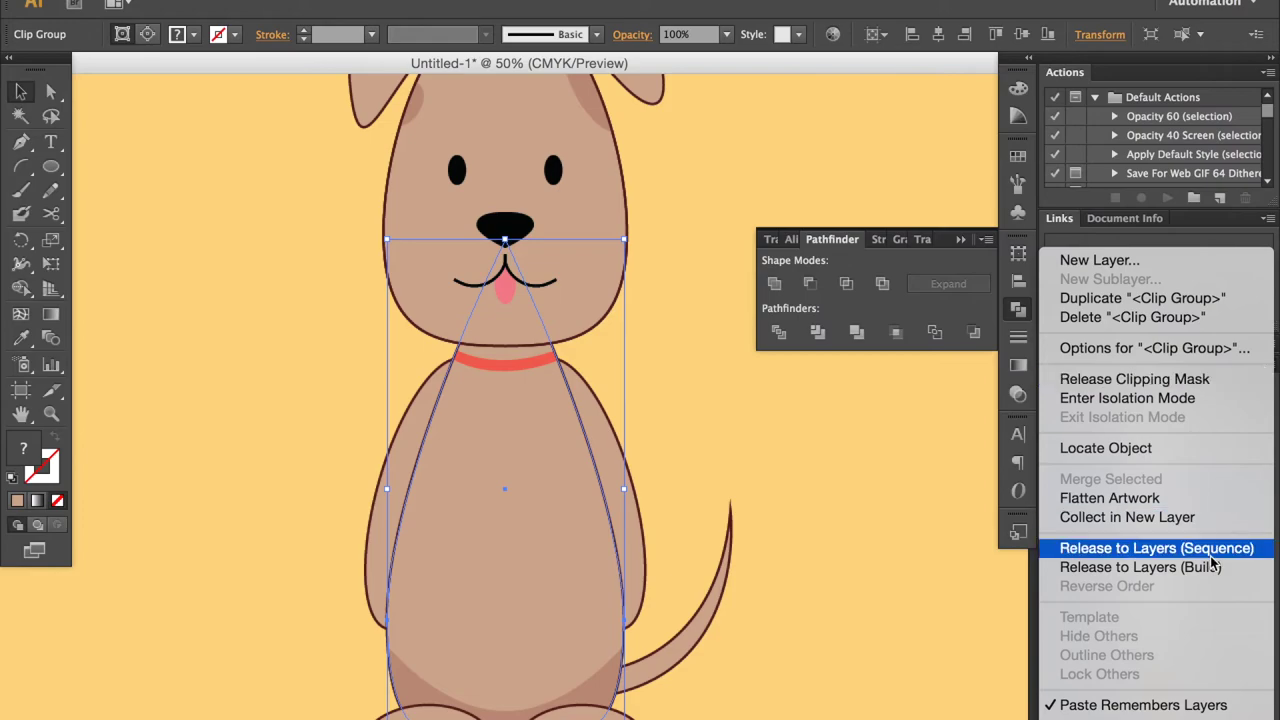
click(694, 514)
key(ctrl+f)
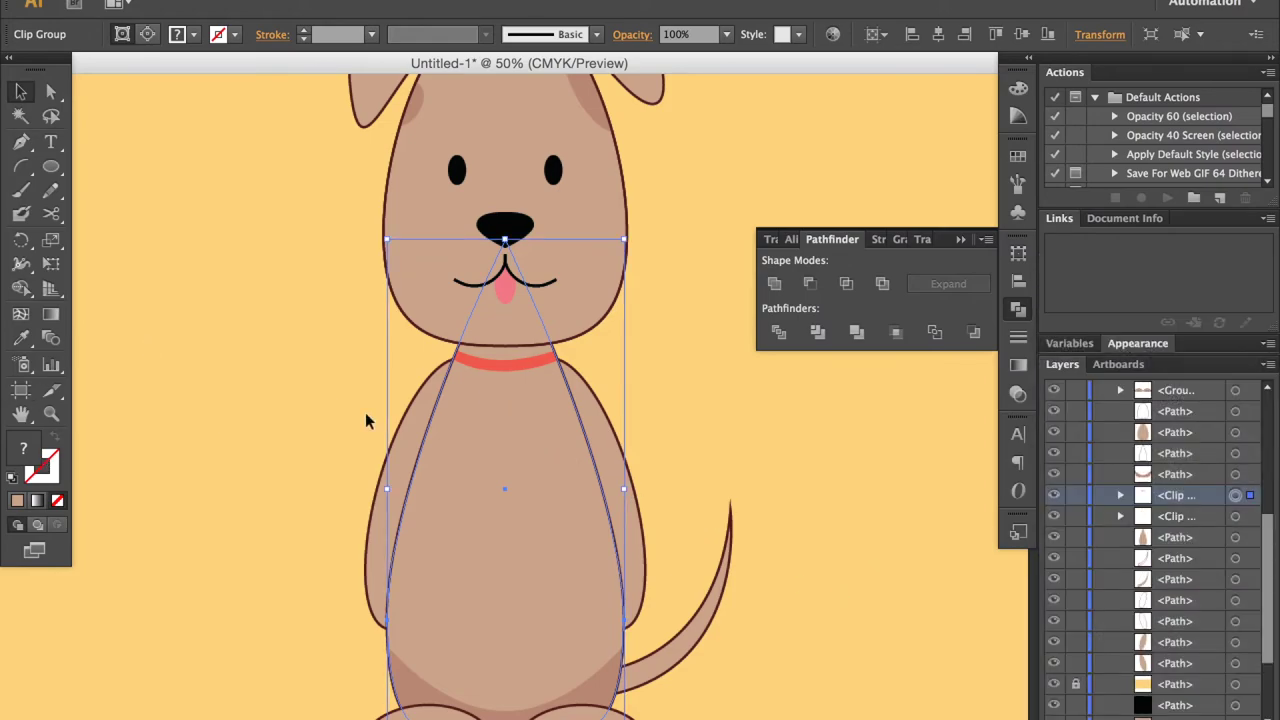
scroll(481, 420, up, 5)
click(644, 562)
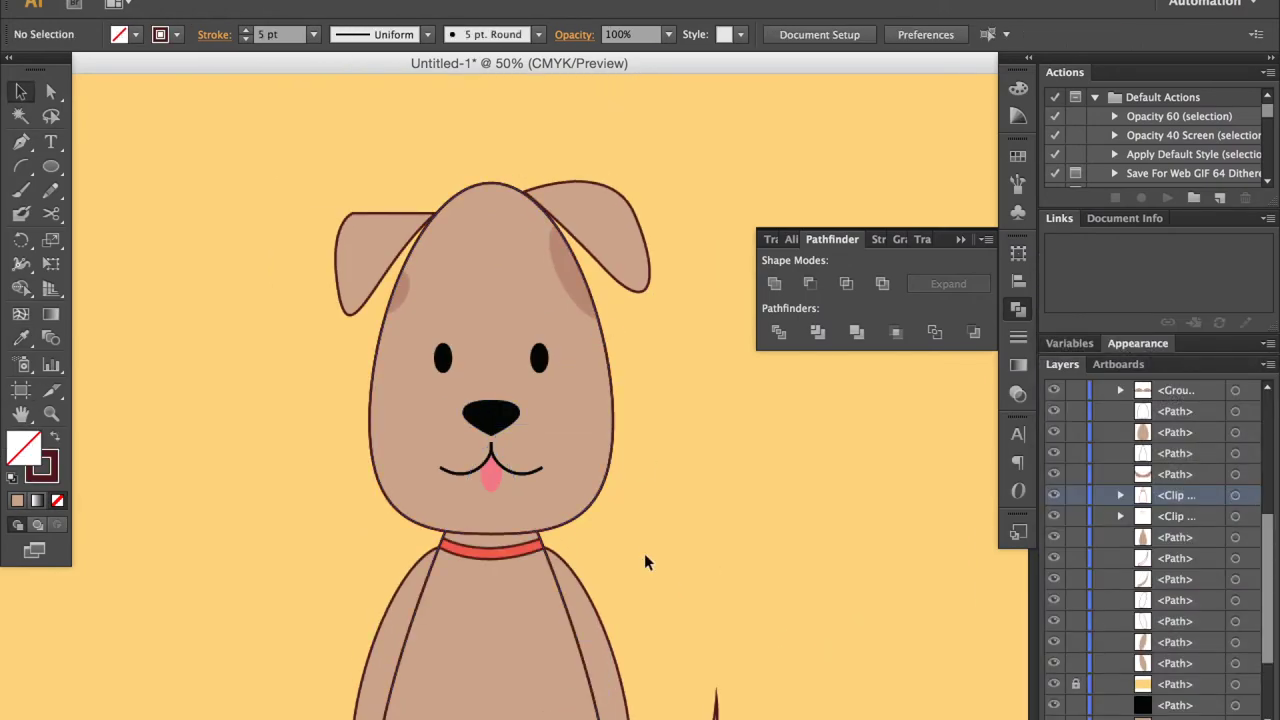
Step: Hide Pathfinder, draw a small oval tag on the collar, and centre it under the nose
key(ctrl+plus)
key(ctrl+shift+F9)
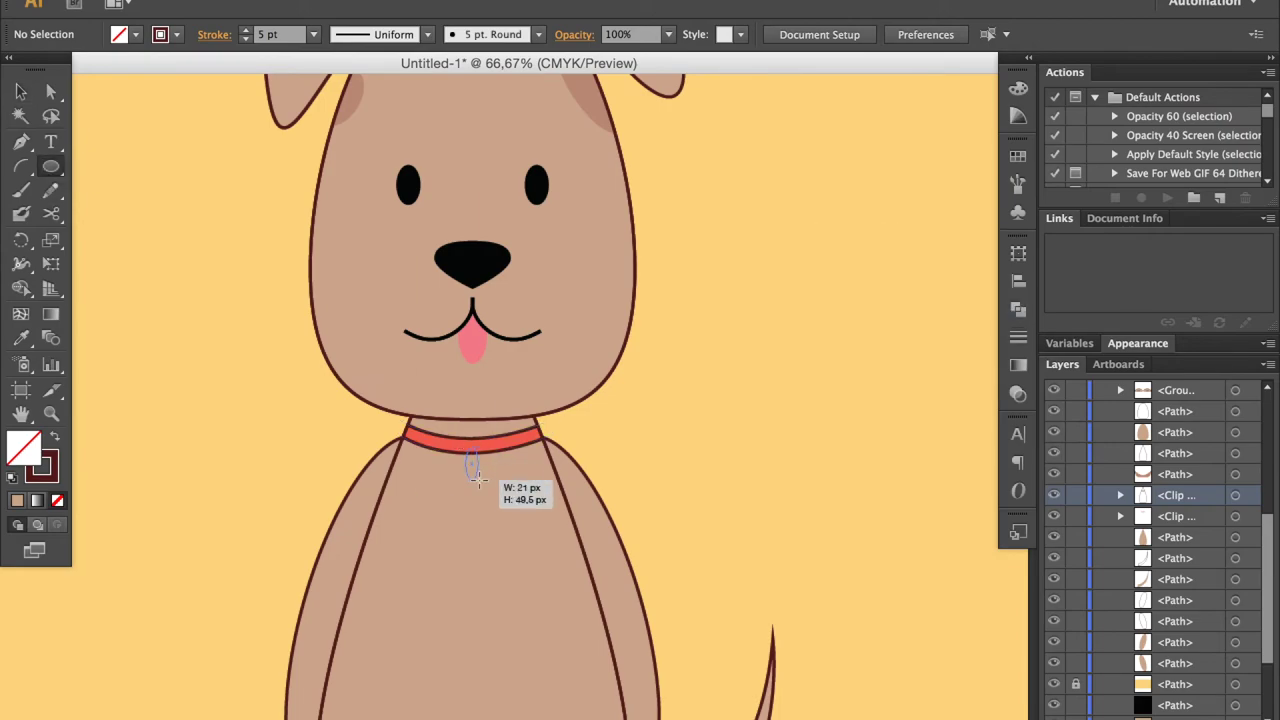
drag(478, 482, 480, 484)
key(v)
shift+click(471, 260)
click(731, 29)
click(654, 86)
key(ctrl+shift+a)
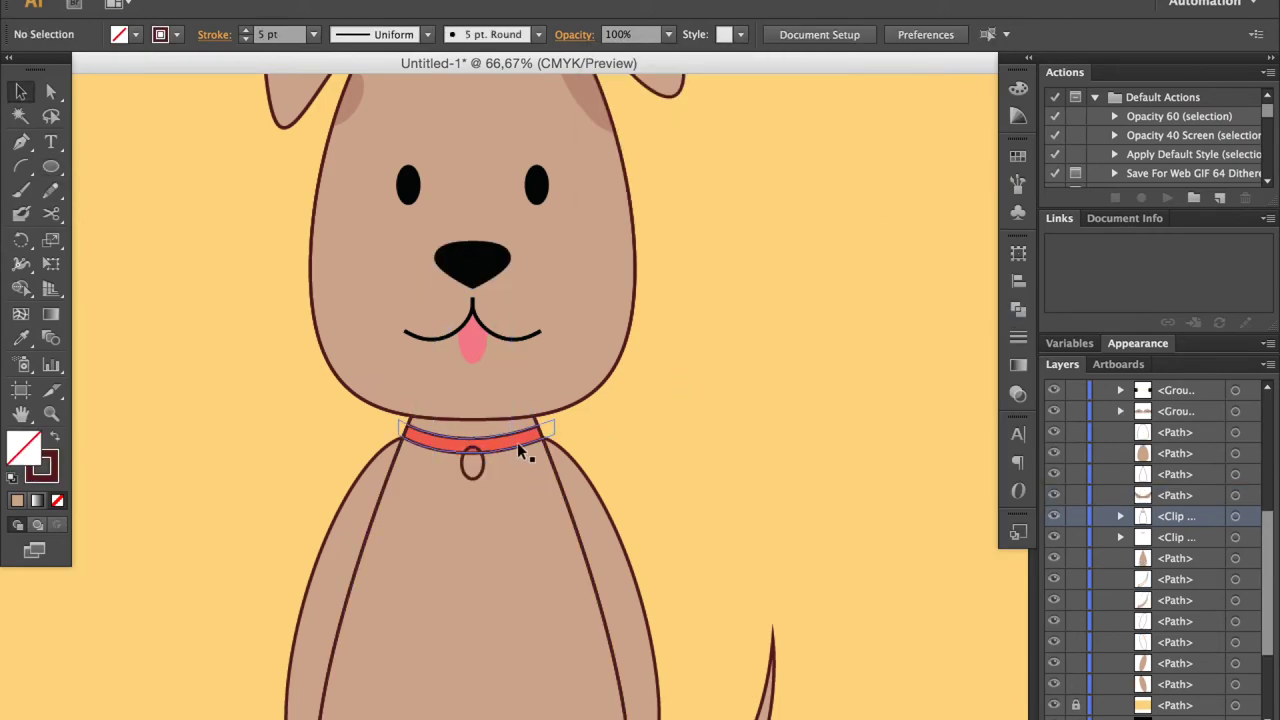
Step: Give the collar tag a white #ffffff fill
click(482, 465)
double_click(41, 466)
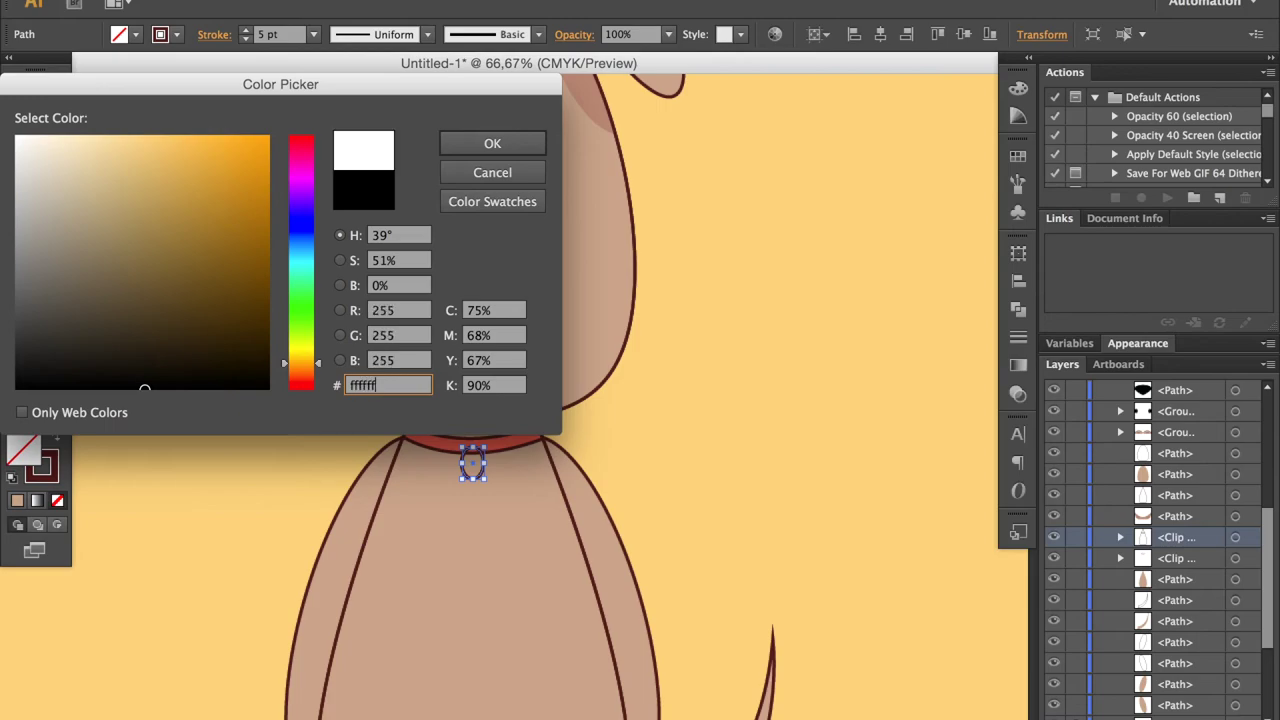
key(Return)
key(ctrl+shift+a)
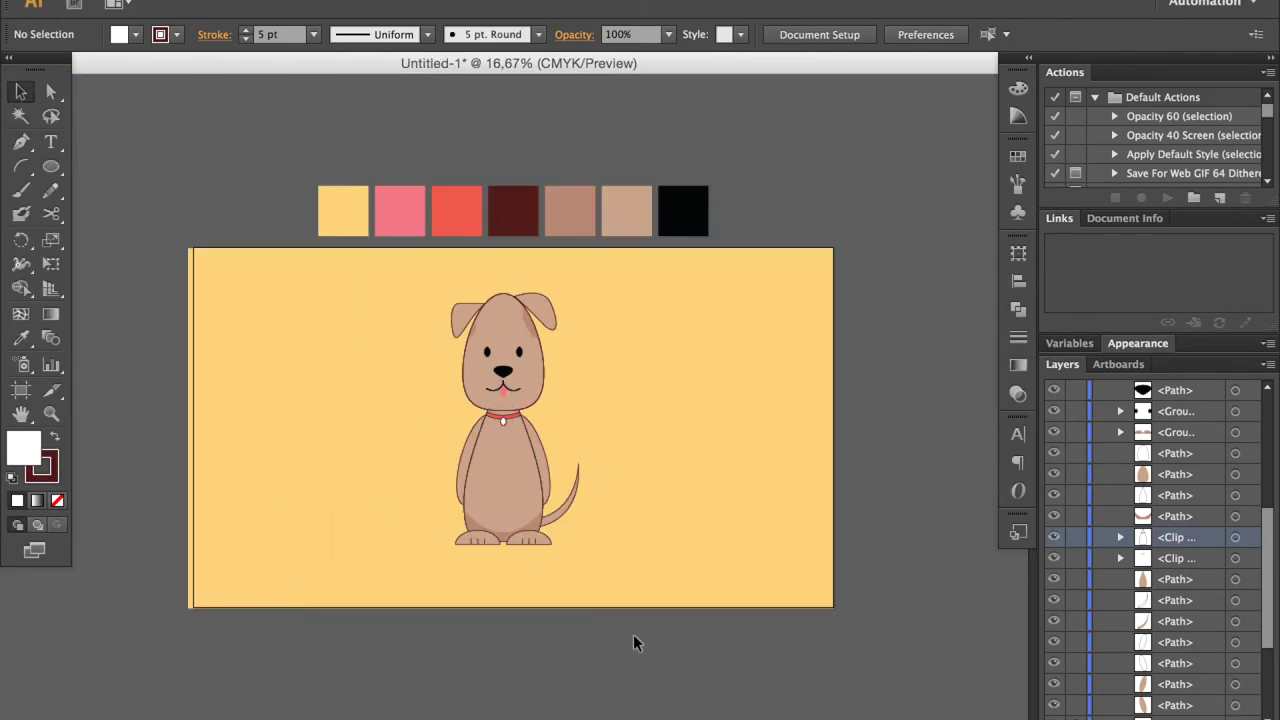
Step: Select the head outline's left and right anchor points with Direct Selection to adjust them
key(ctrl+plus)
click(628, 428)
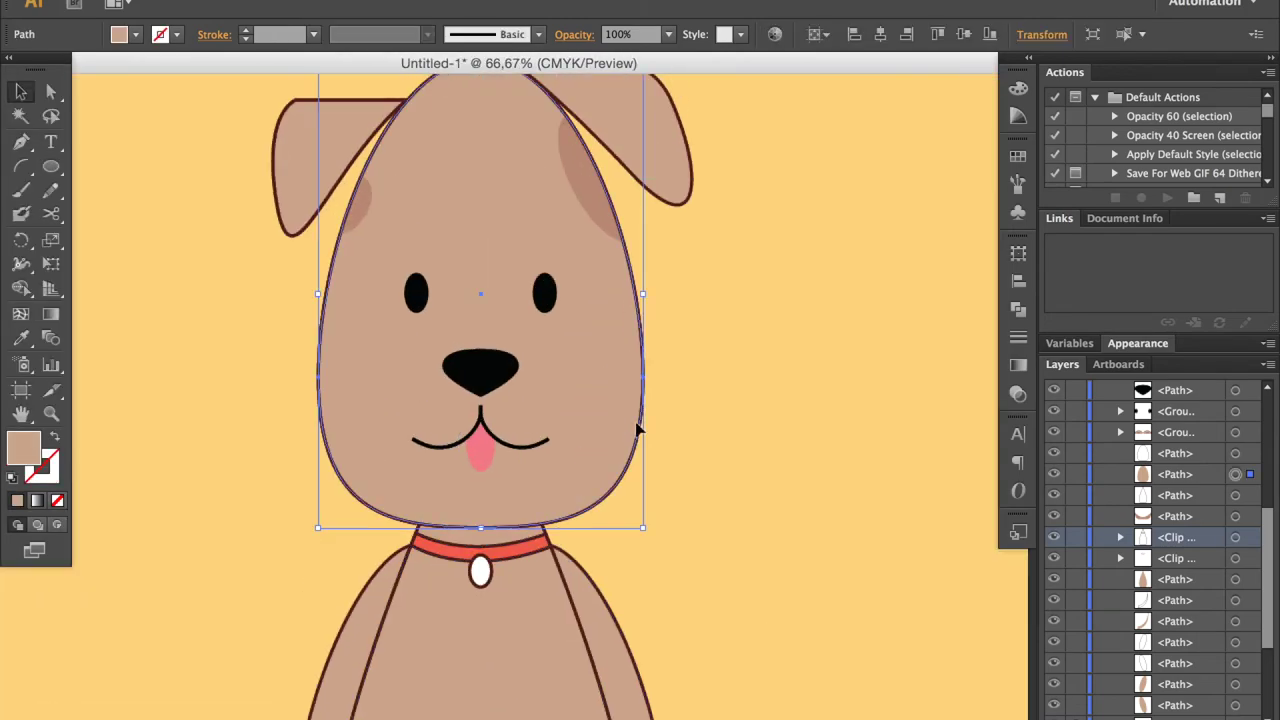
key(a)
shift+click(319, 377)
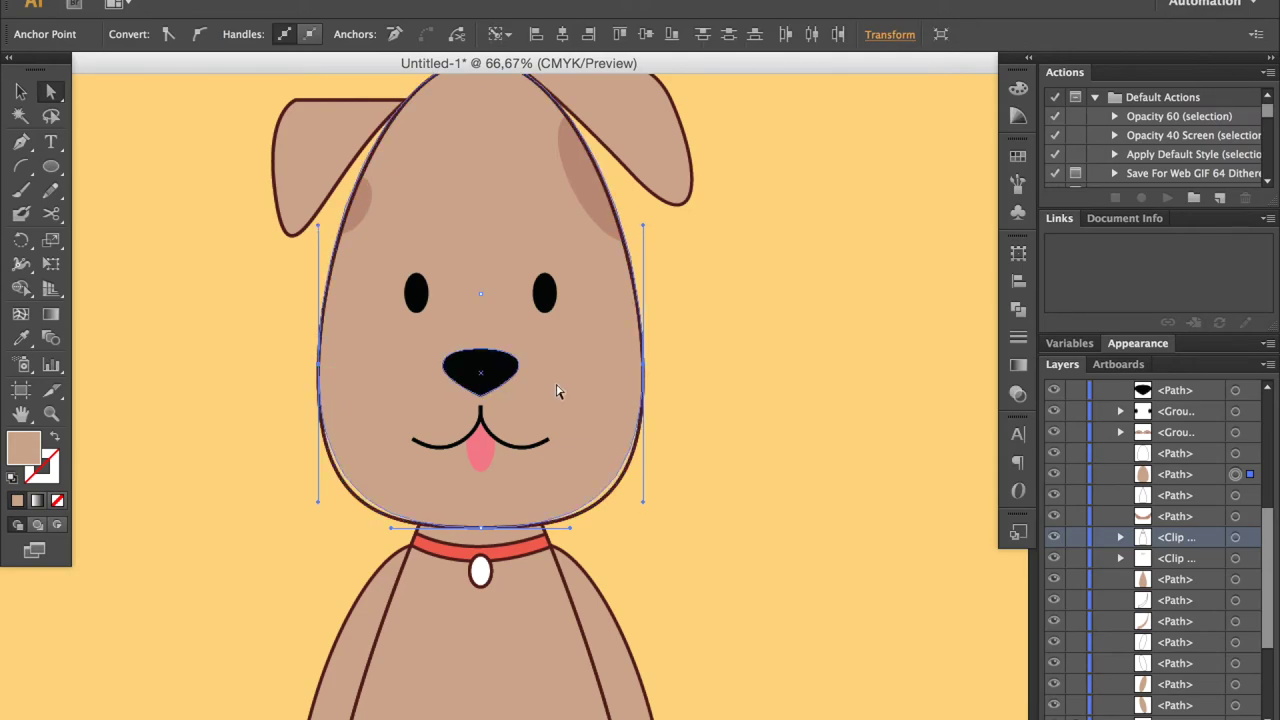
click(640, 443)
shift+click(321, 373)
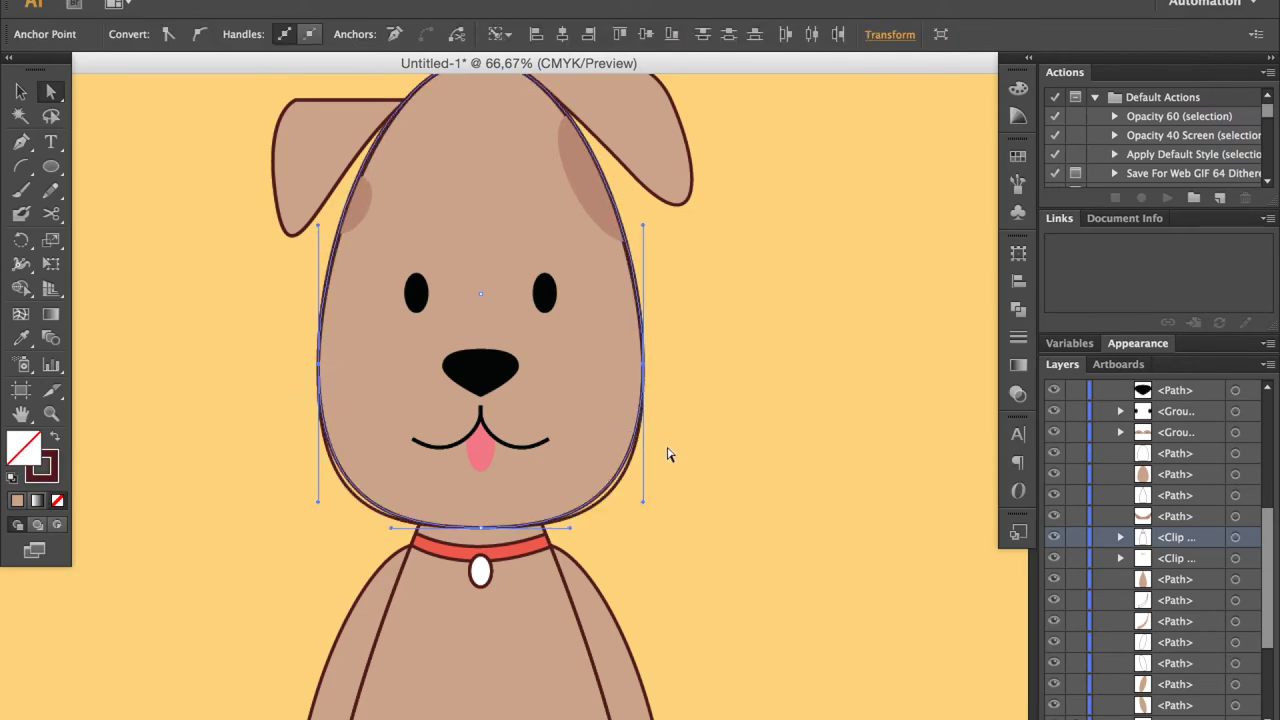
click(640, 468)
click(644, 366)
shift+click(321, 374)
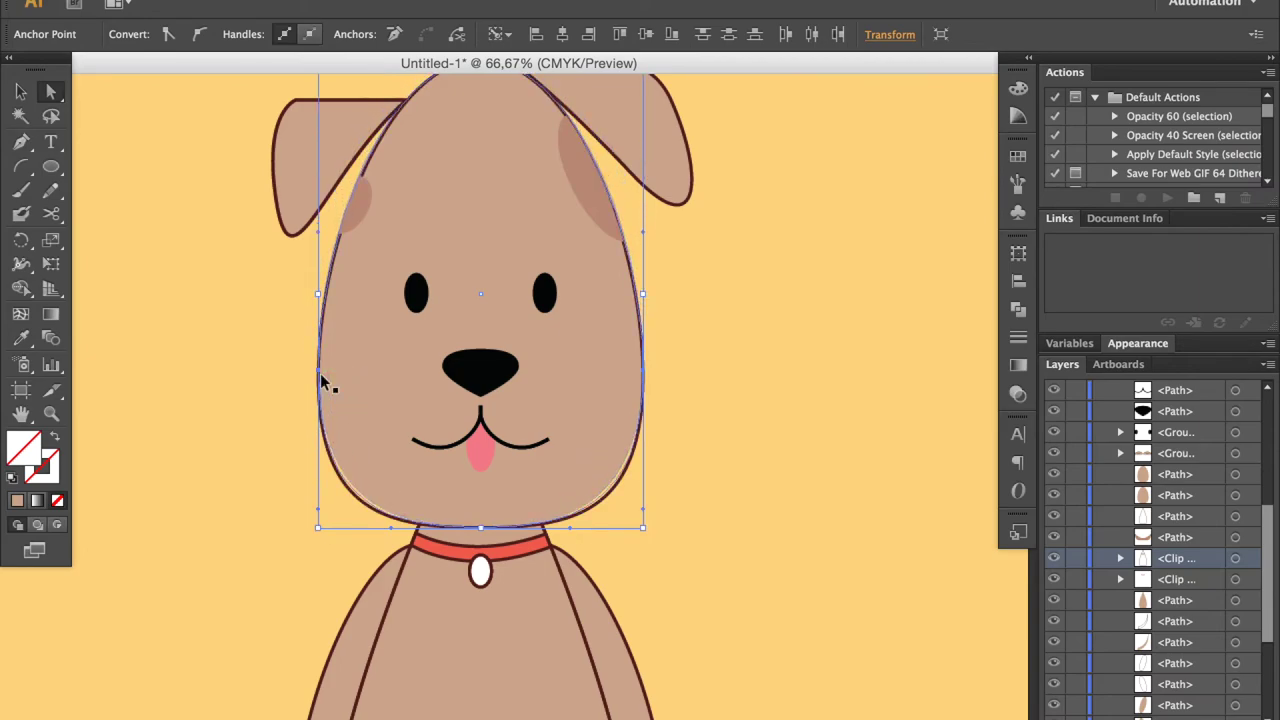
key(ctrl)
click(290, 539)
click(338, 466)
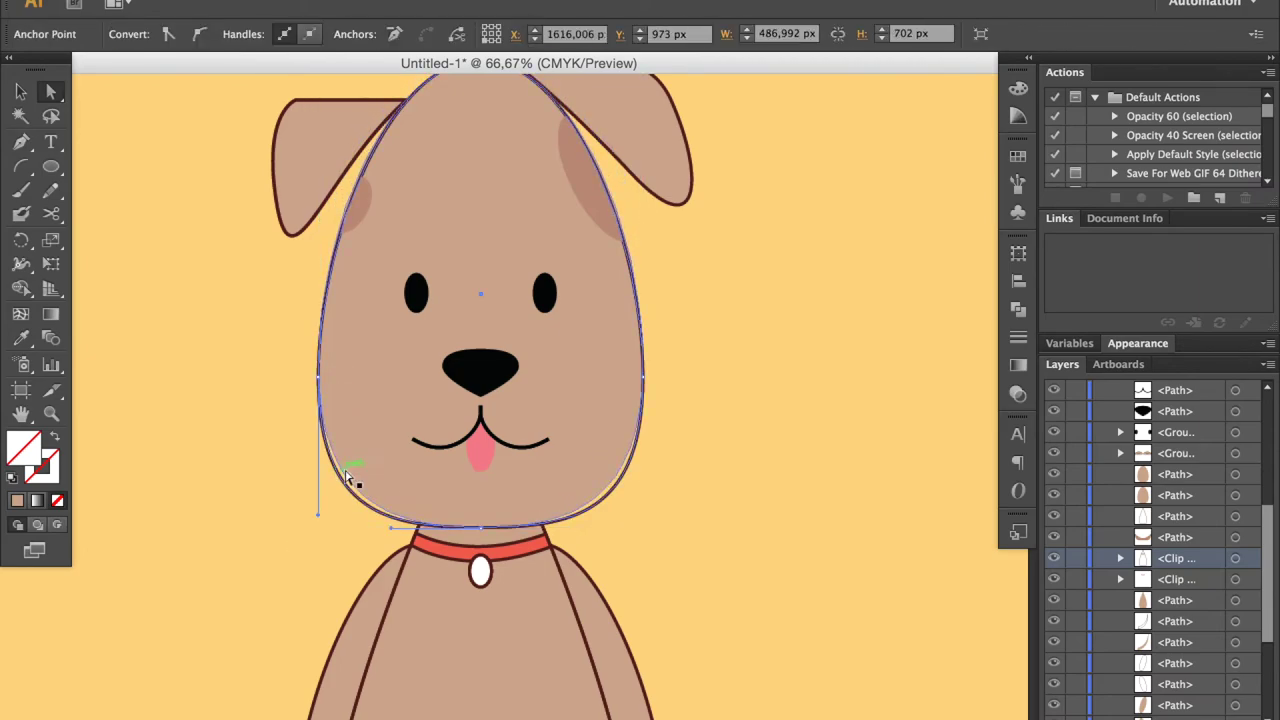
click(856, 461)
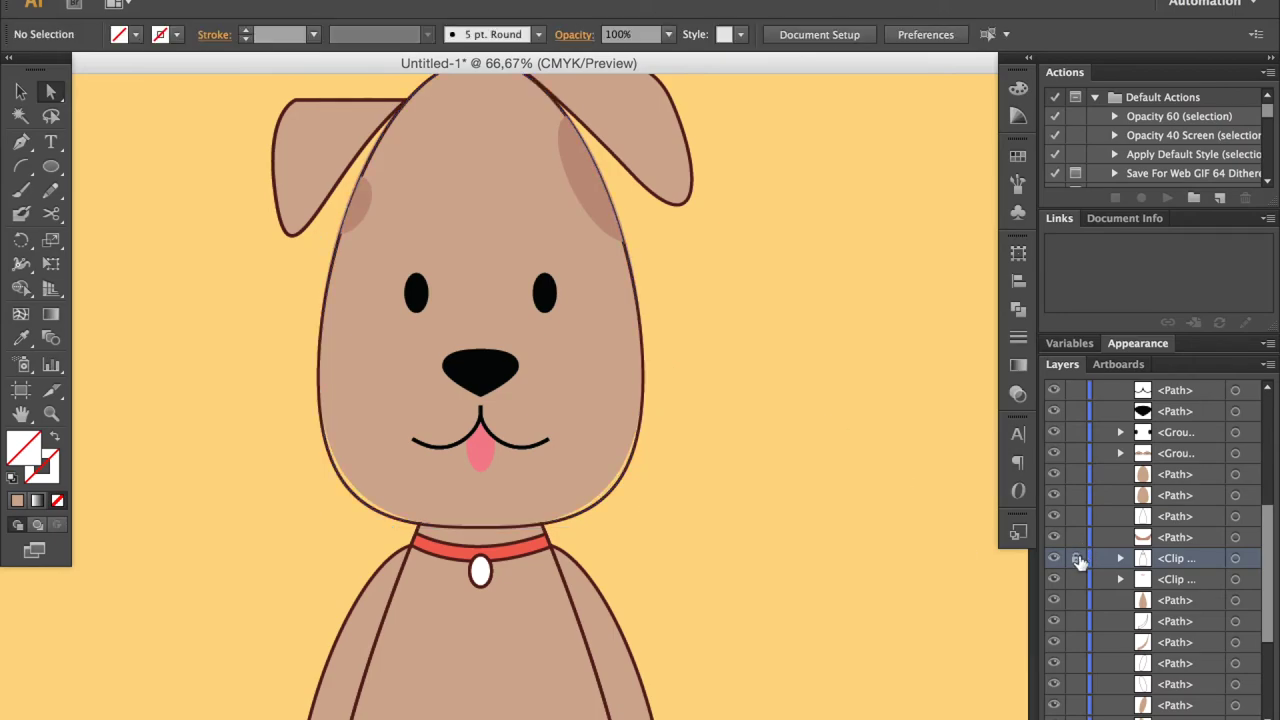
Step: Lock both <Clip Group> rows in the Layers panel, then reselect the head anchors
click(643, 380)
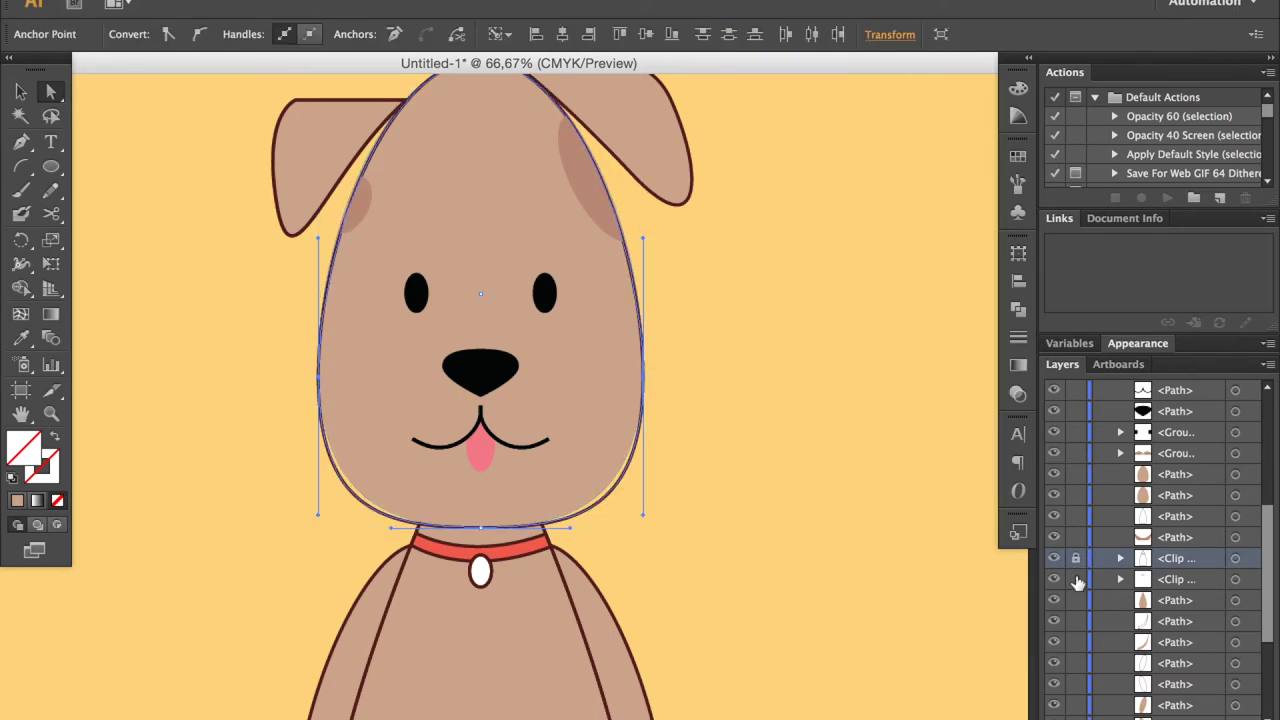
scroll(1080, 530, down, 2)
click(1080, 486)
click(605, 505)
click(662, 372)
shift+click(318, 378)
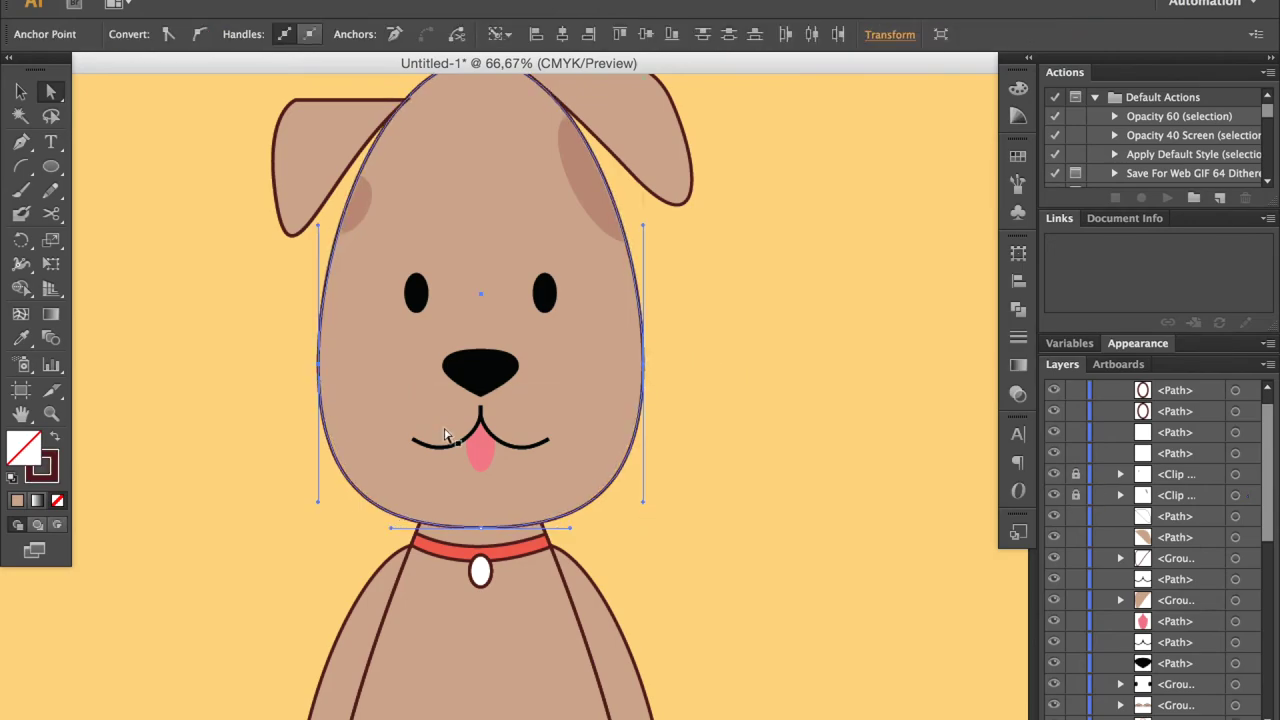
click(702, 434)
Step: Zoom closer on the head and select the head shape and ear shading clip group
key(ctrl+1)
scroll(706, 434, up, 5)
click(634, 391)
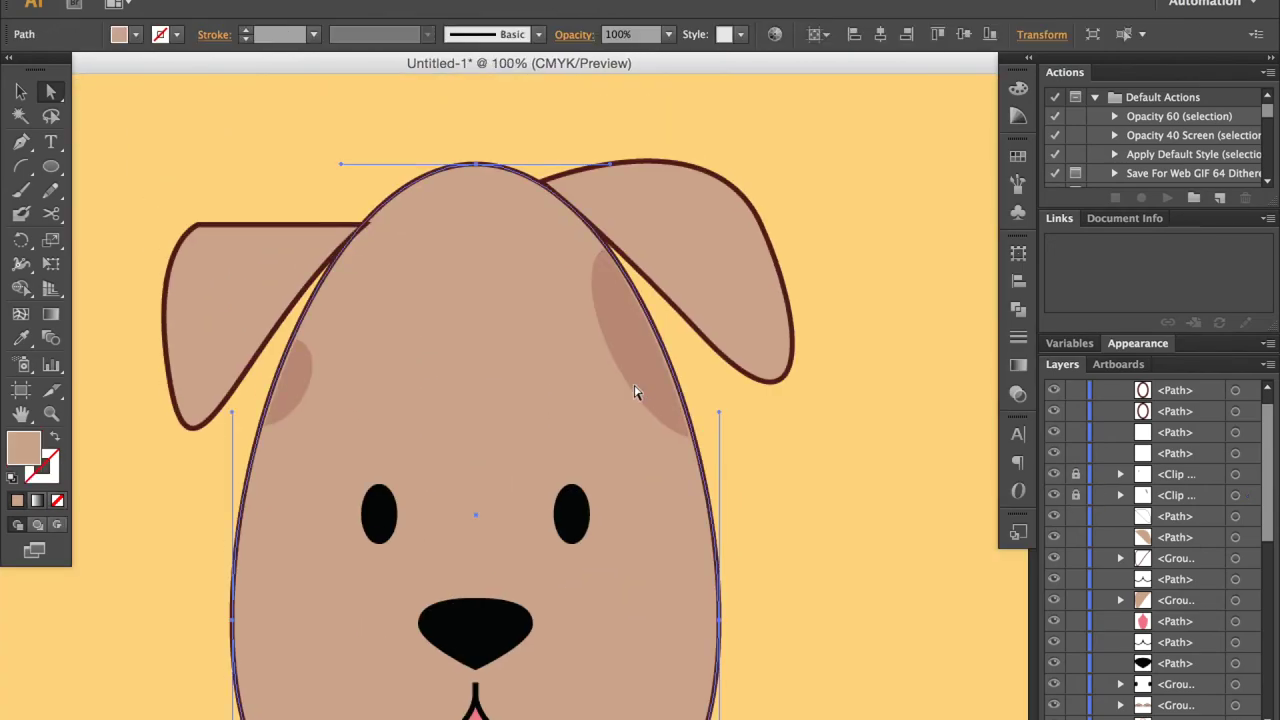
click(645, 354)
Step: Release the cheek clipping mask and ungroup the shading paths out of the clip group
right_click(643, 362)
click(1267, 364)
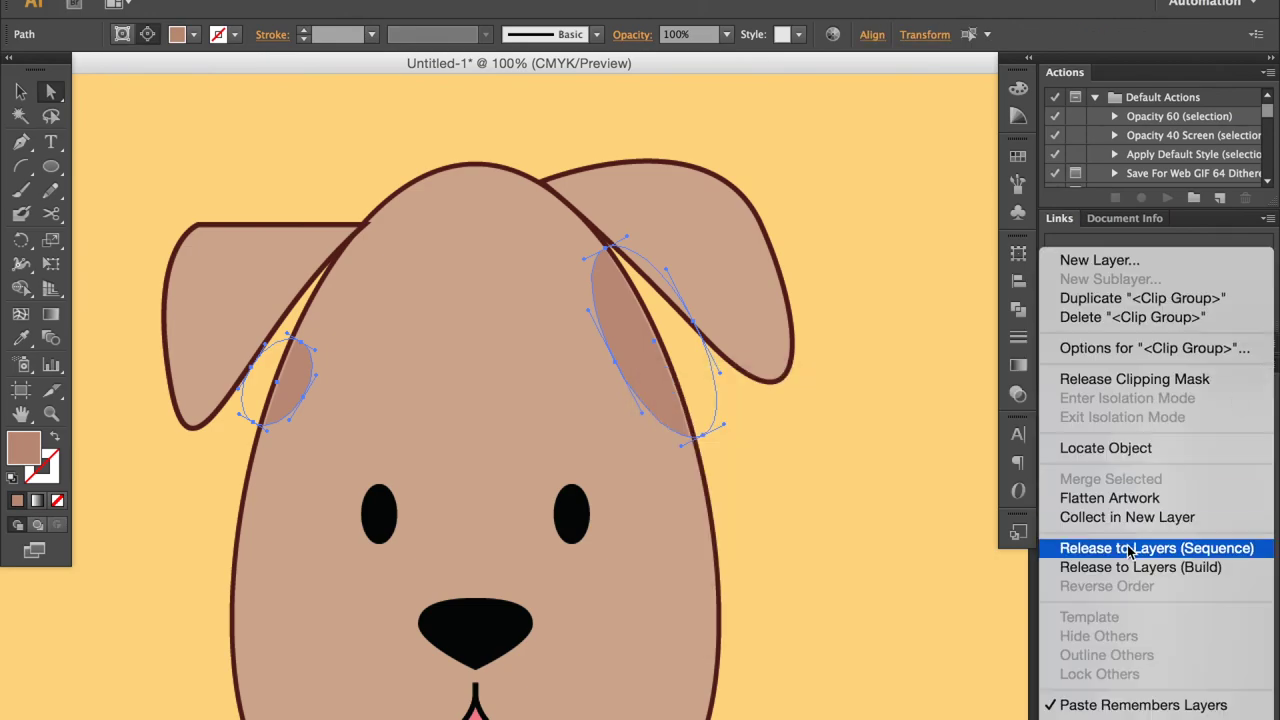
click(1160, 393)
click(645, 340)
click(1267, 364)
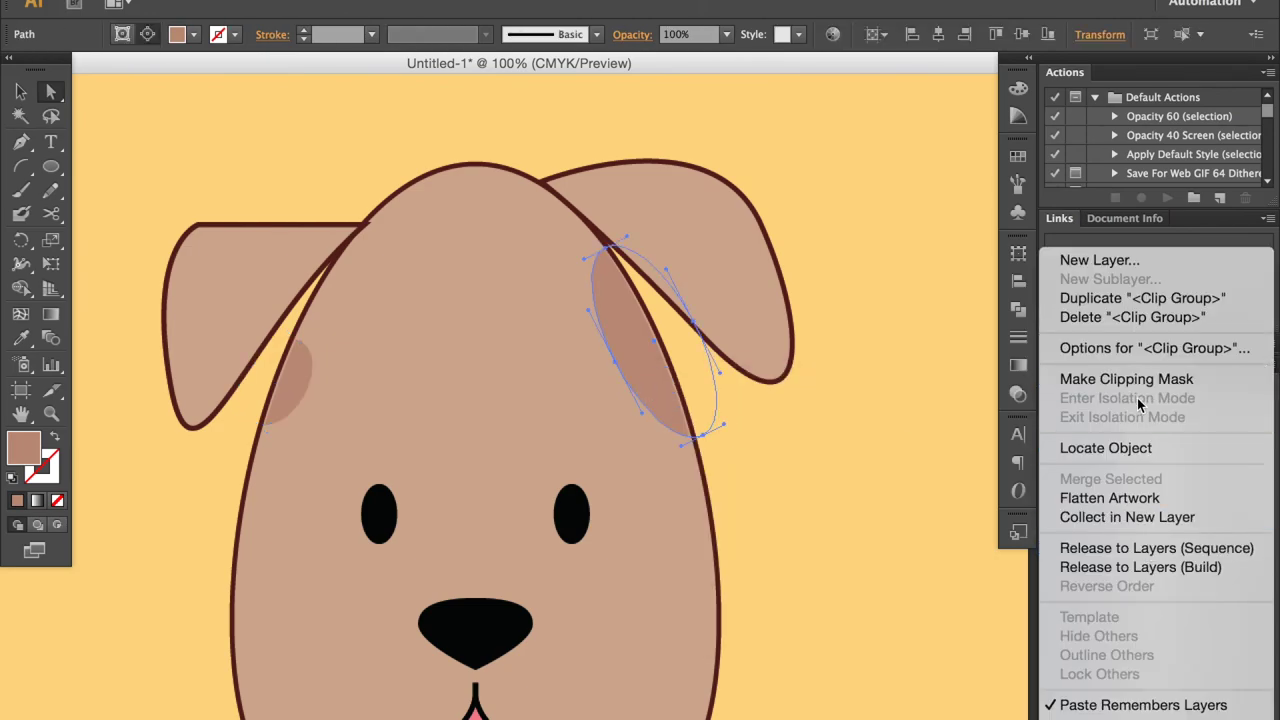
click(912, 490)
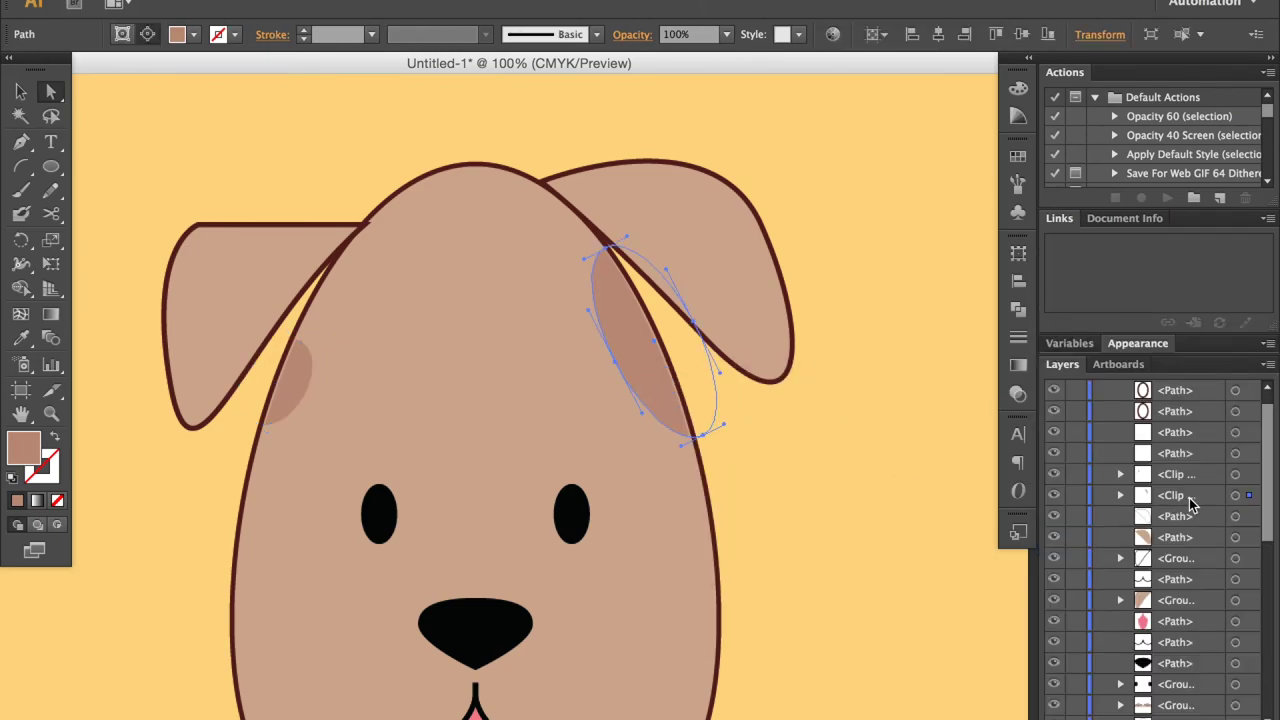
key(ctrl+alt+7)
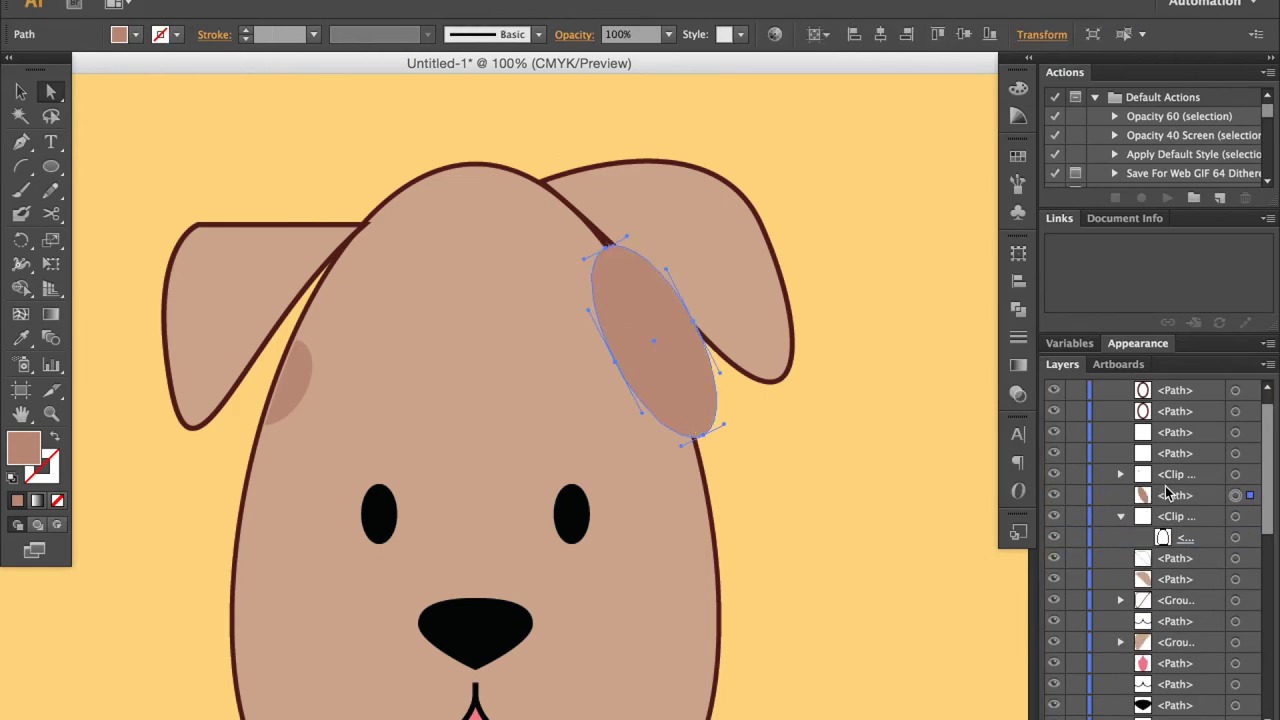
key(ctrl+shift+a)
drag(1182, 503, 1196, 497)
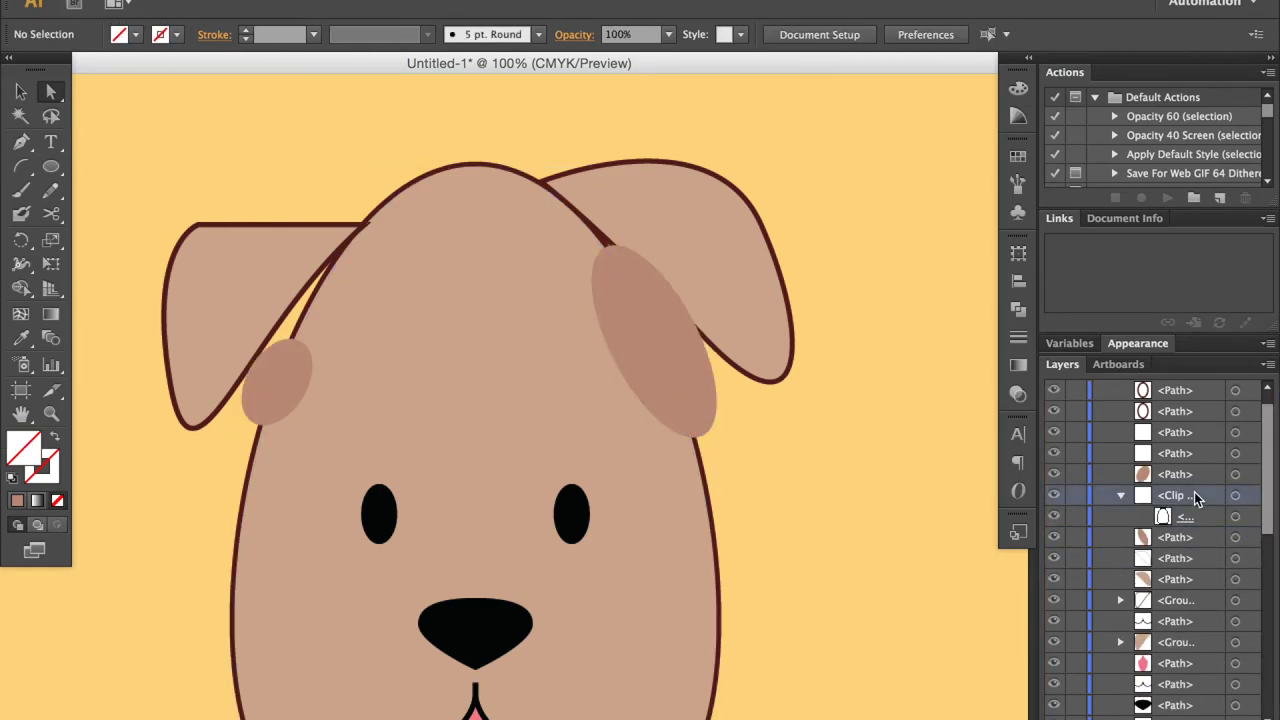
Step: Bring the head shape to front and clip both shading patches inside it
click(646, 480)
key(ctrl+shift+bracketright)
shift+click(700, 423)
shift+click(267, 362)
key(ctrl+7)
key(ctrl+shift+a)
Step: Move the new shading clip group to the top of Layer 1
click(652, 386)
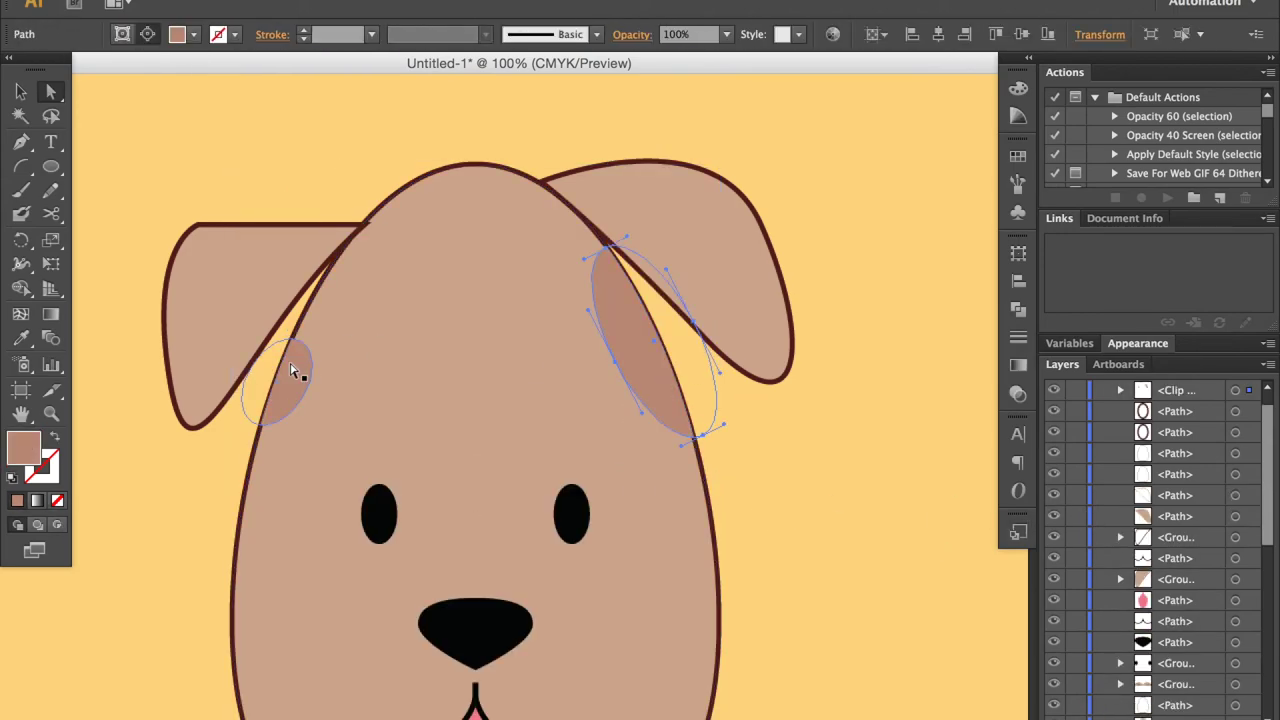
key(v)
click(415, 350)
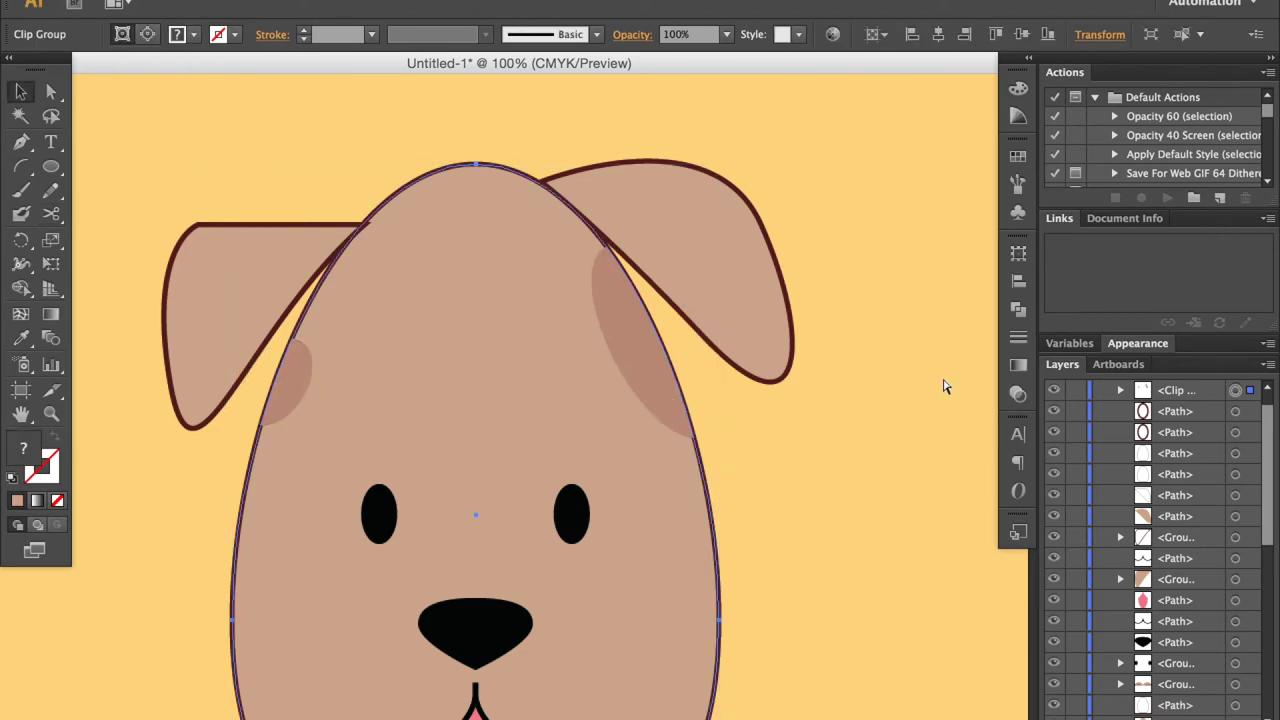
scroll(1180, 450, up, 1)
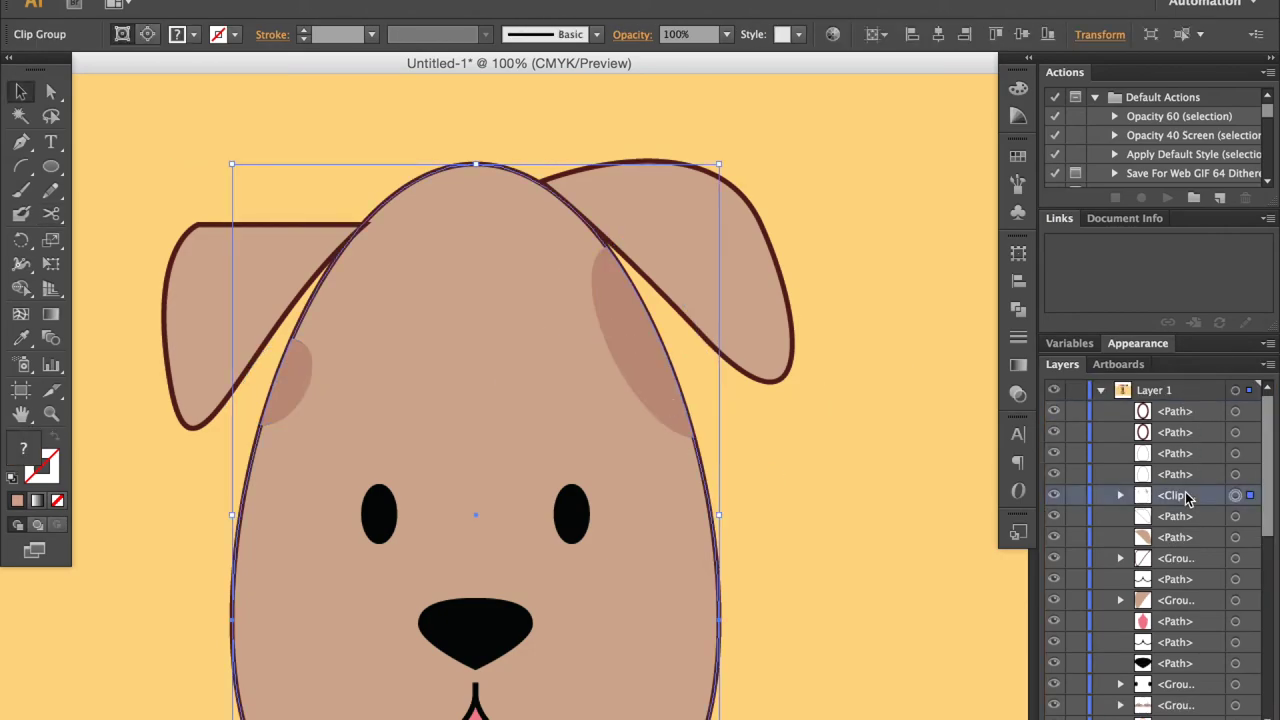
drag(1186, 497, 1176, 402)
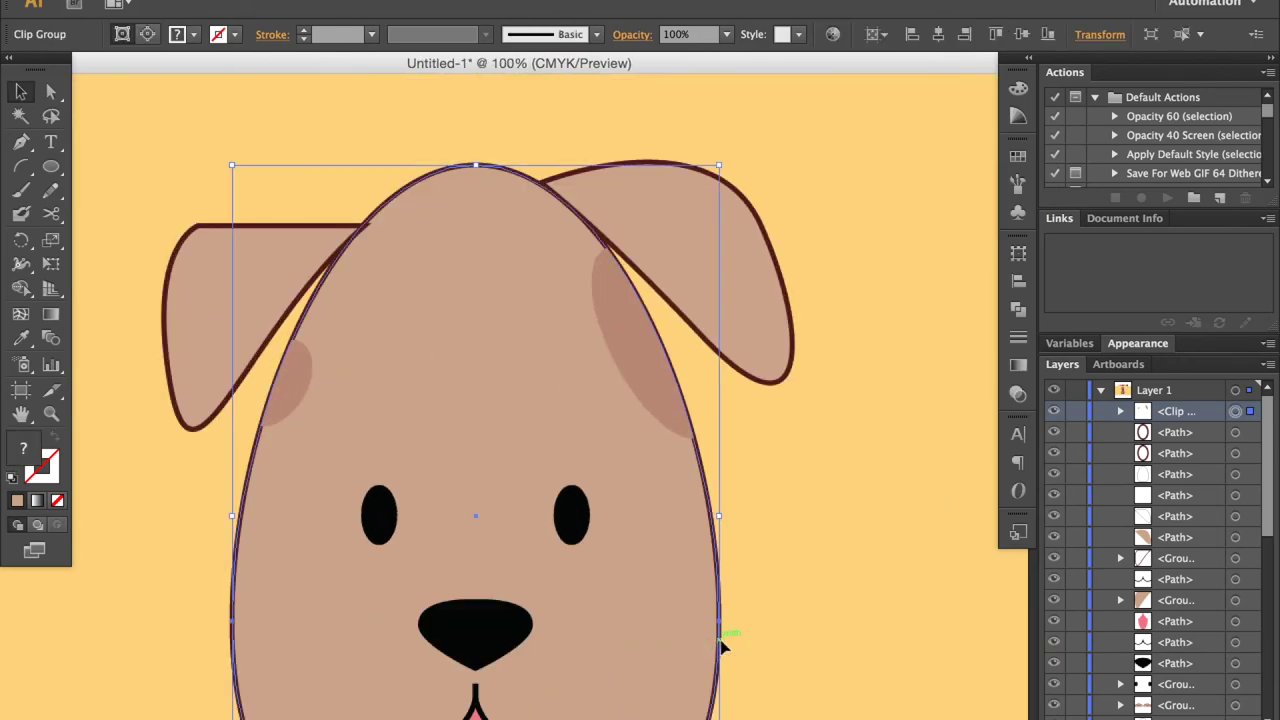
click(1248, 495)
key(ctrl+minus)
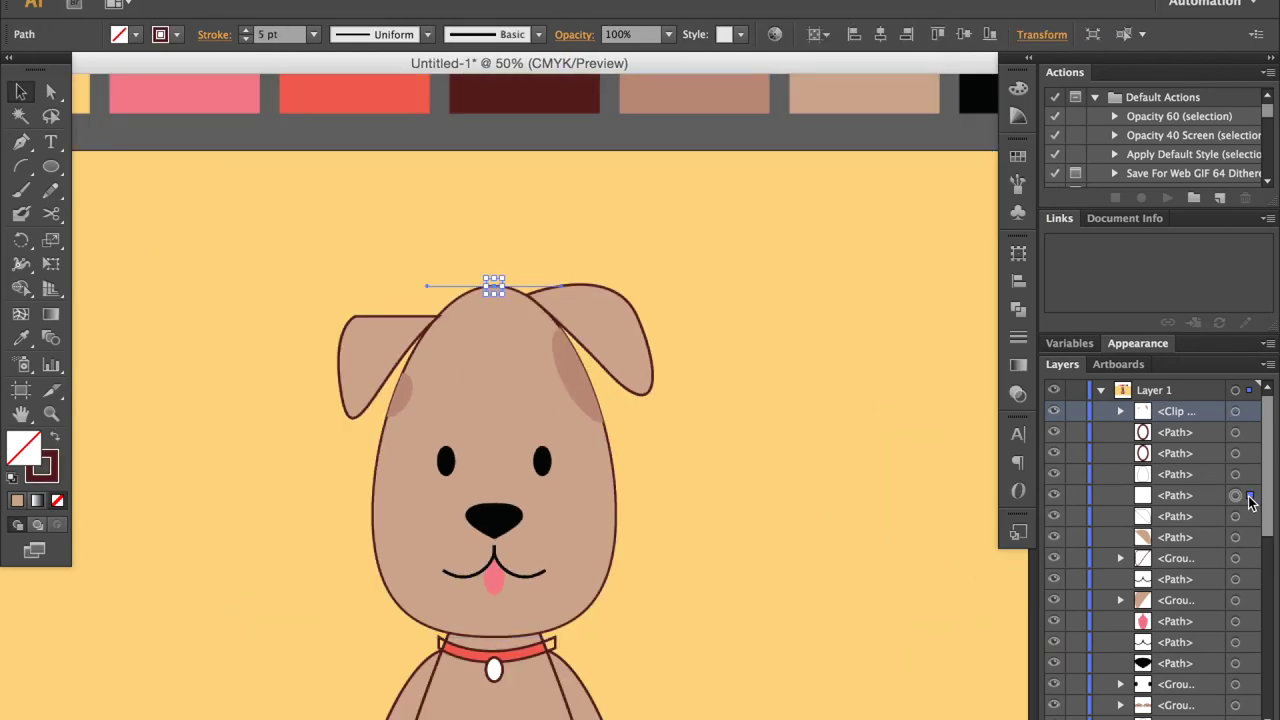
Step: Inspect the head outline and left ear, zooming in on the puppy
scroll(1255, 596, down, 7)
scroll(1203, 460, down, 6)
click(1250, 444)
scroll(1194, 486, up, 5)
scroll(1194, 486, up, 5)
scroll(1189, 600, down, 5)
click(885, 624)
key(ctrl+plus)
key(ctrl+plus)
click(360, 286)
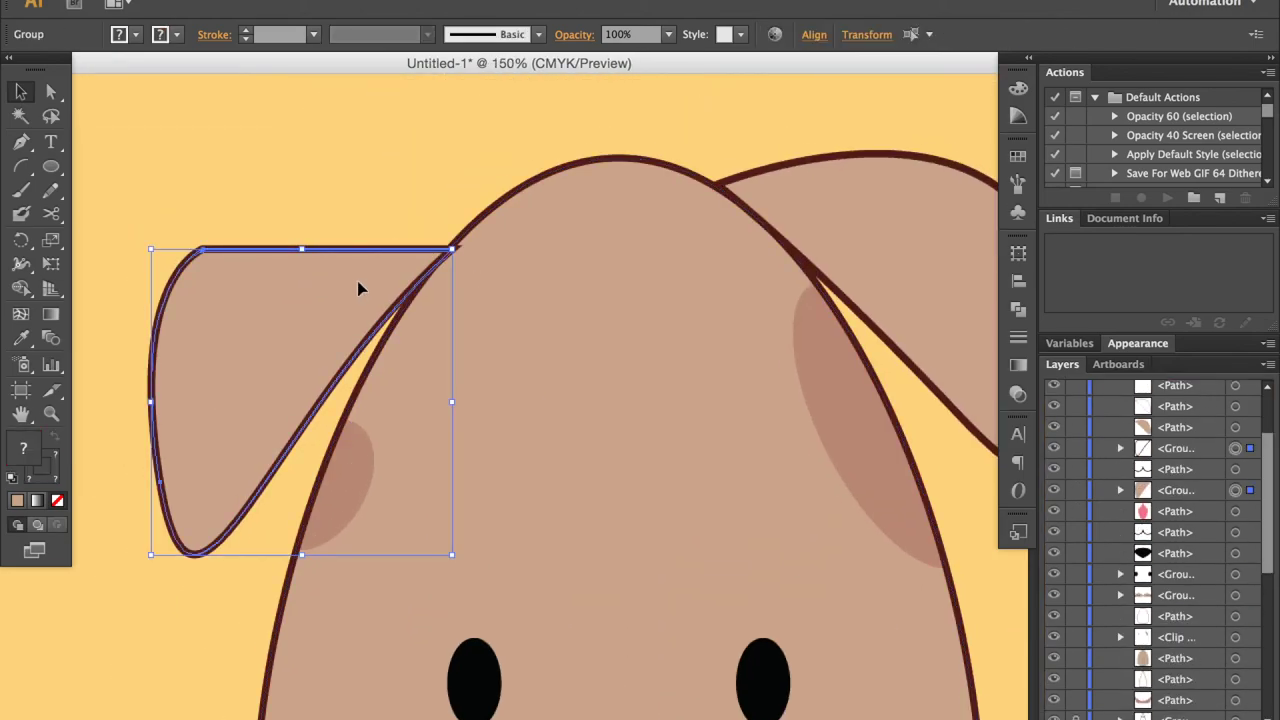
click(436, 198)
key(ctrl+minus)
key(ctrl+minus)
key(ctrl+minus)
key(ctrl+plus)
key(ctrl+plus)
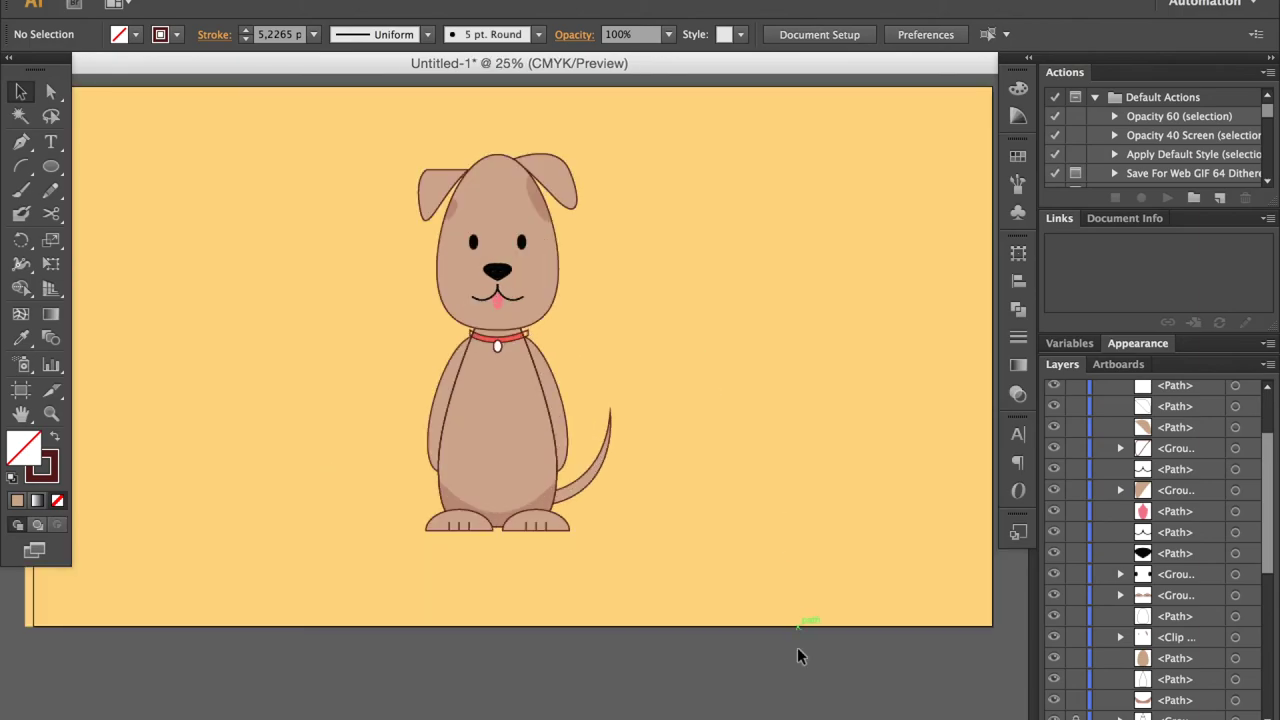
key(ctrl+plus)
Step: Group the left ear pieces as 'ear' and the right ear pieces as 'ear2'
click(432, 244)
key(ctrl+g)
text(r)
key(Return)
click(586, 160)
key(ctrl+g)
double_click(1170, 406)
text(ea)
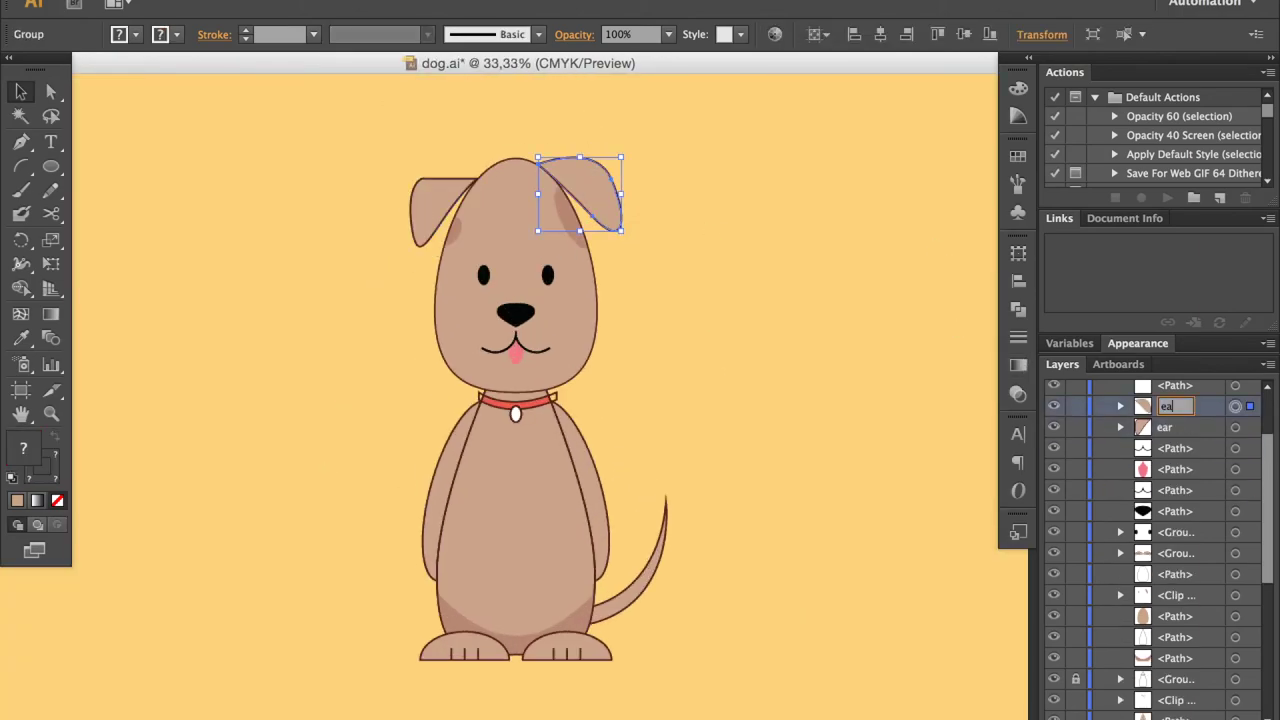
click(823, 408)
Step: Name the eyes group layer 'eyes' and the nose layer 'nose'
click(483, 274)
double_click(1174, 532)
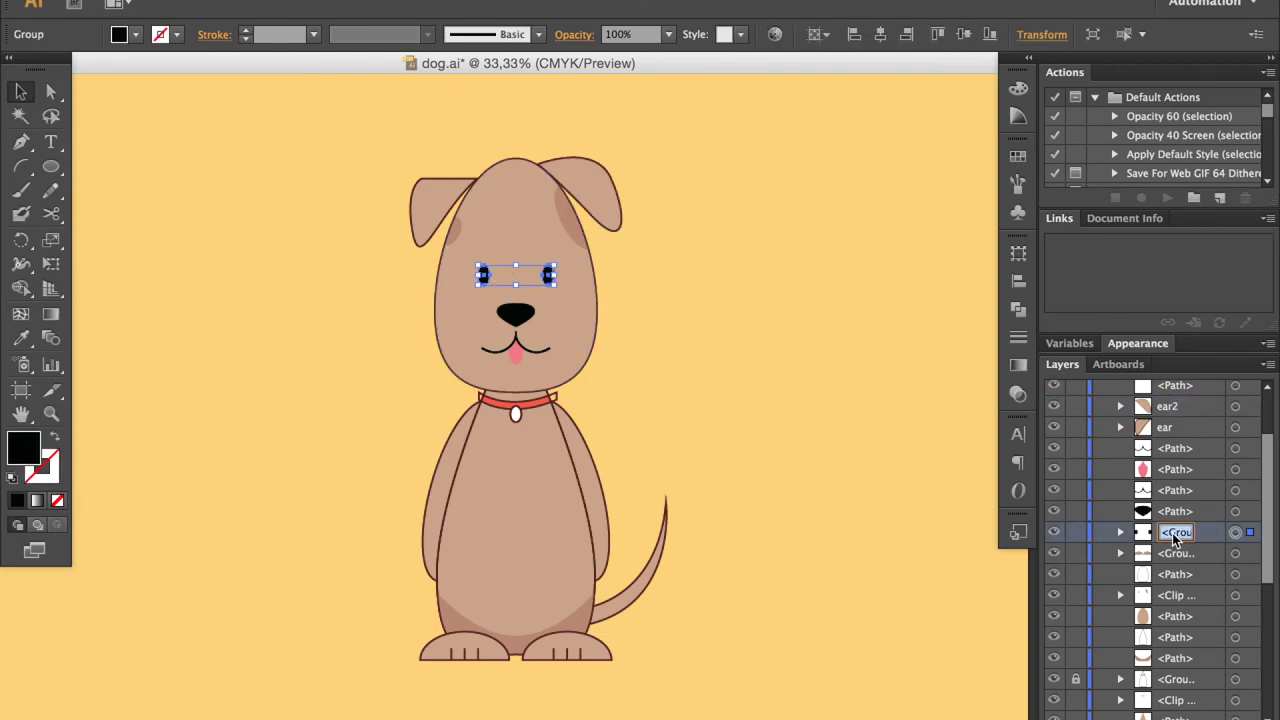
text(eyes)
click(515, 316)
double_click(1175, 511)
text(nose)
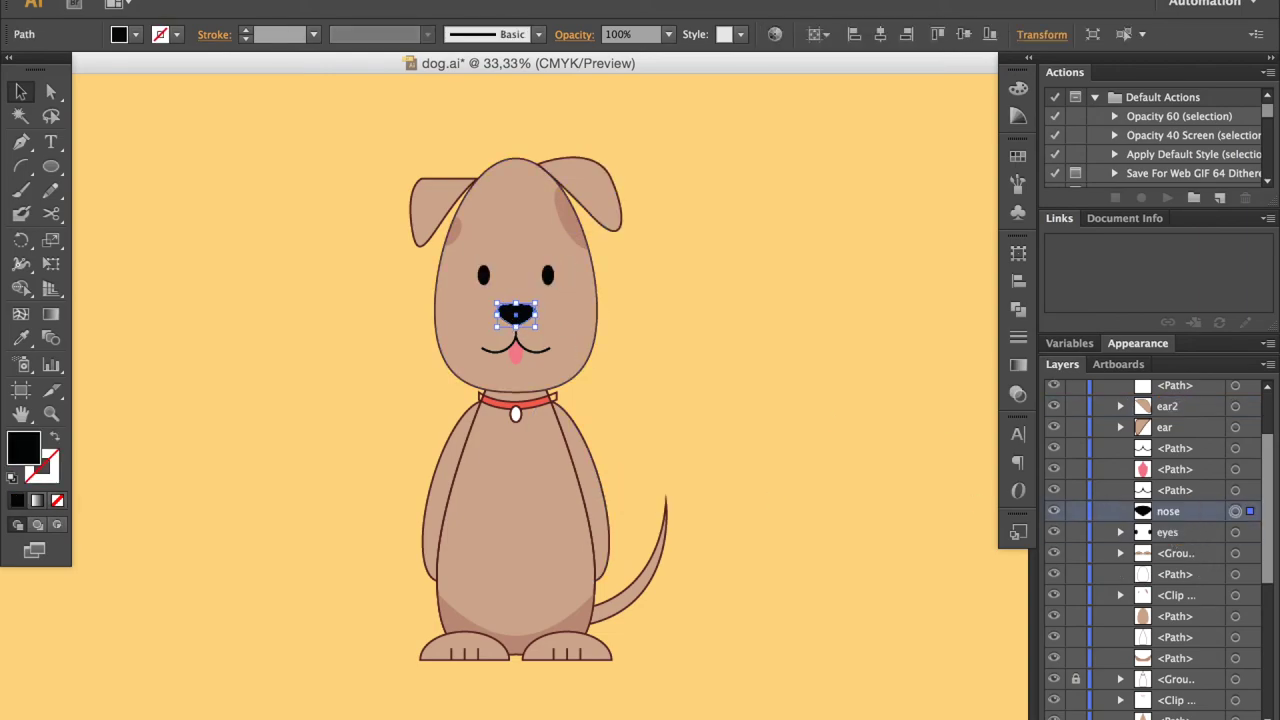
Step: Group the mouth and tongue paths and name the group 'mouth'
click(515, 350)
key(ctrl+g)
double_click(1175, 448)
text(mouth)
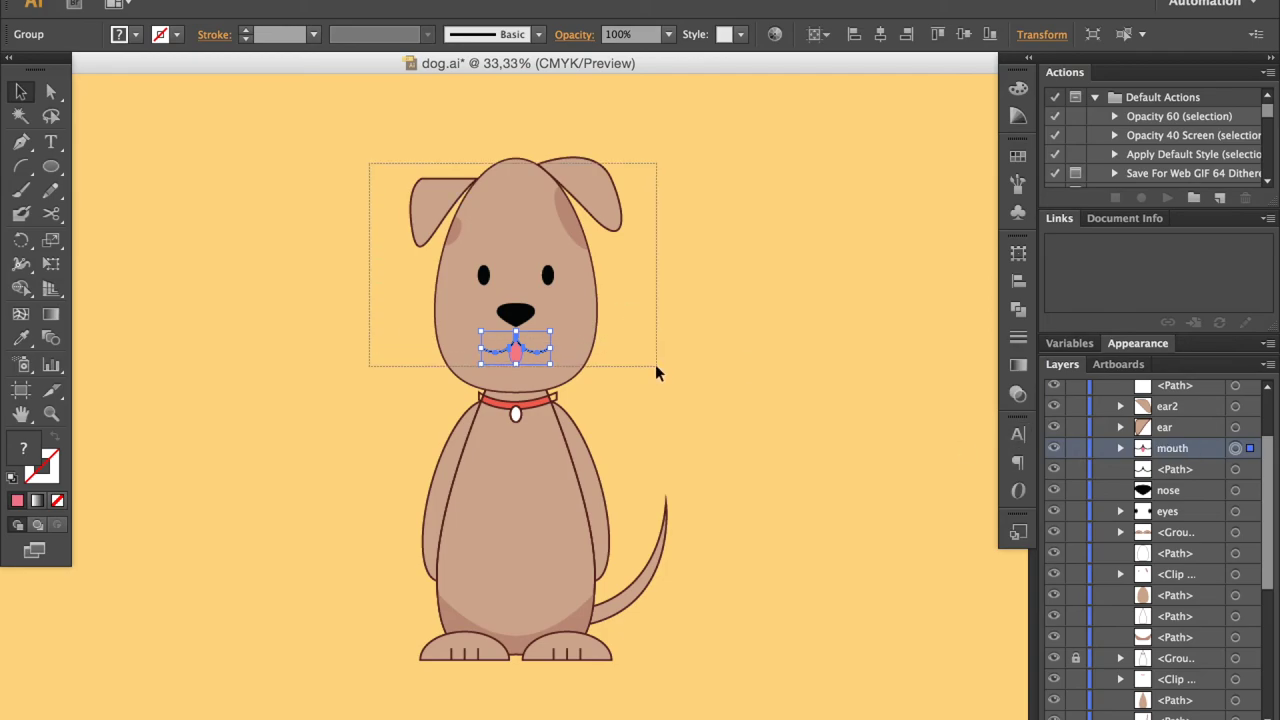
Step: Group every head part, excluding the body, into one group named 'head'
drag(655, 370, 655, 372)
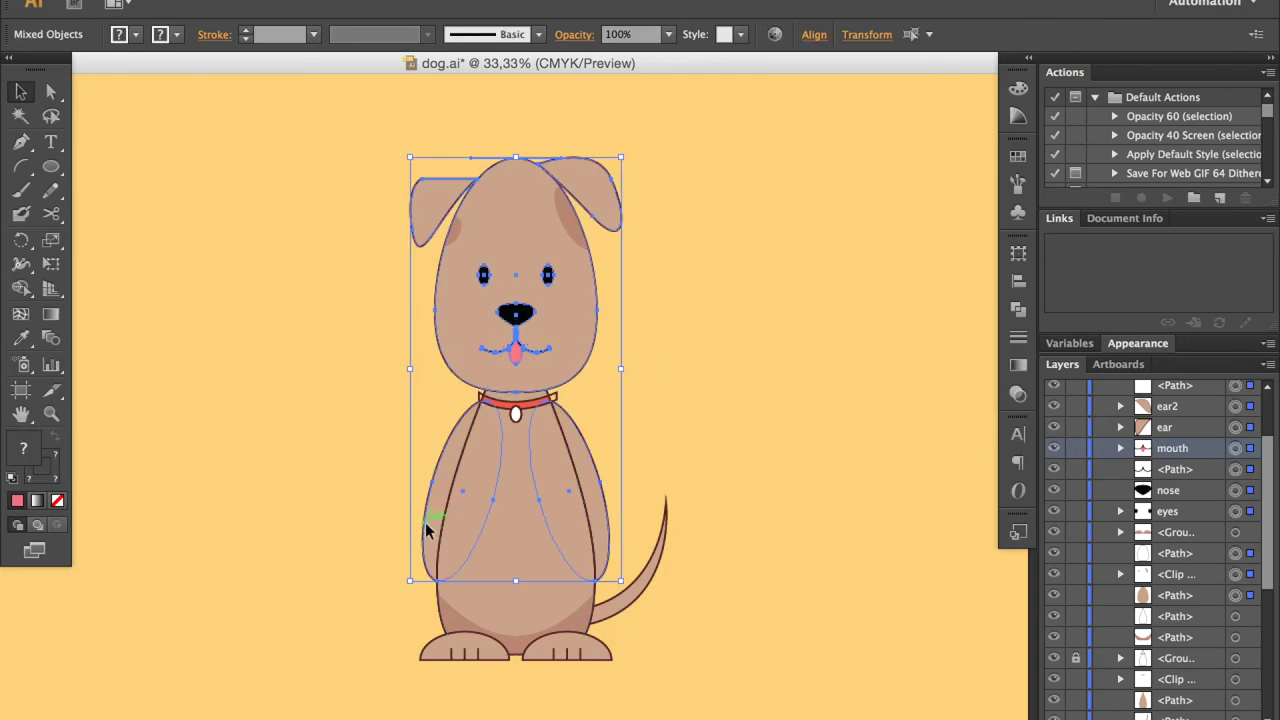
shift+click(427, 572)
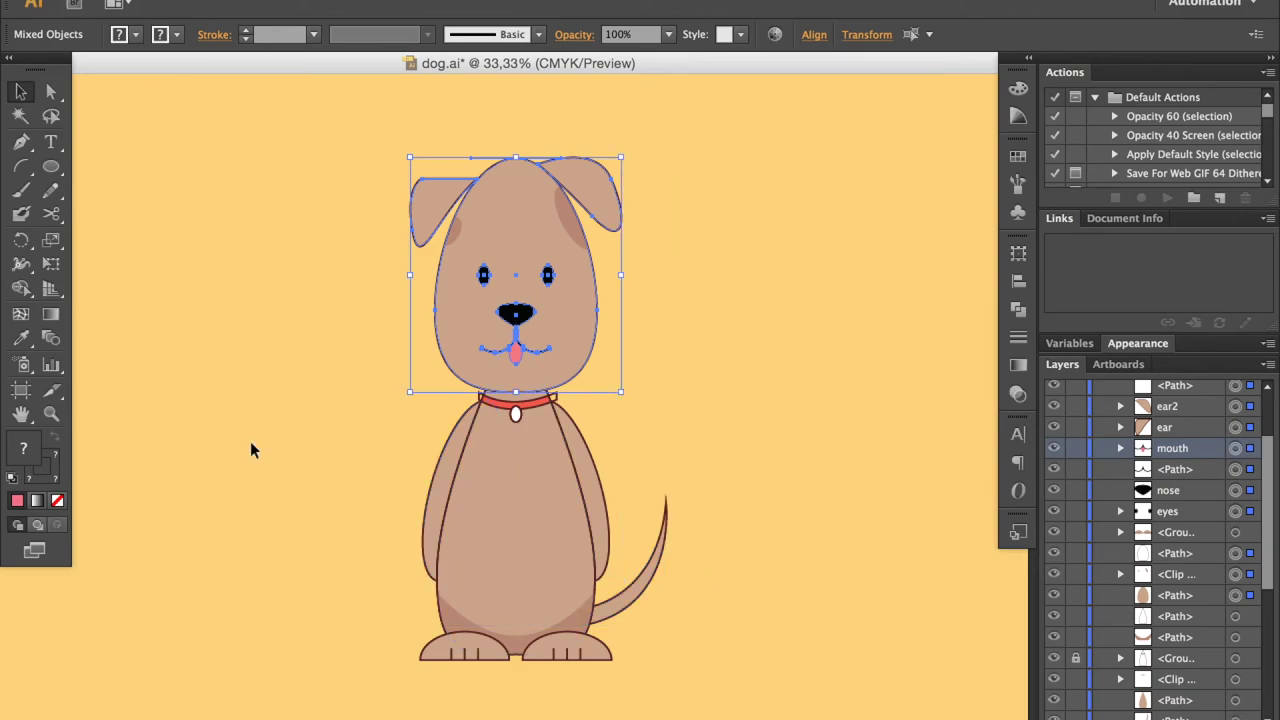
key(ctrl+g)
click(901, 389)
scroll(901, 389, down, 2)
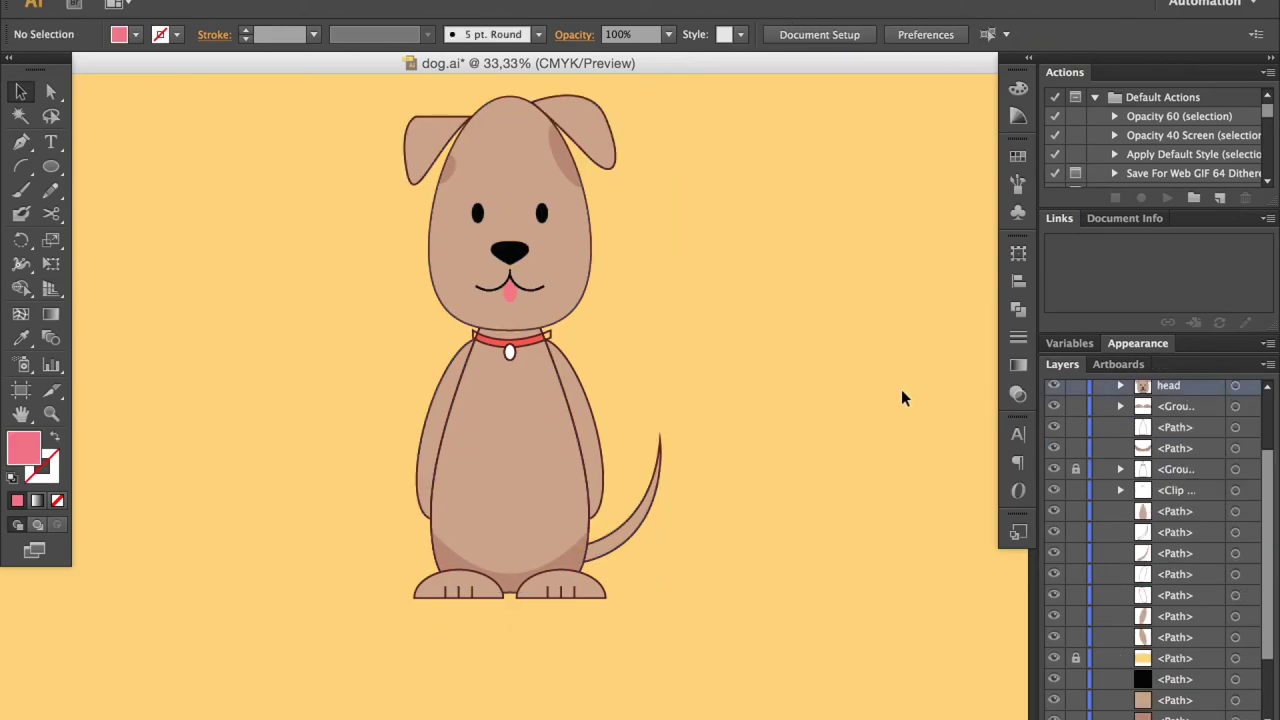
key(ctrl+equal)
Step: Lock the head group and select the body outline near the collar
click(548, 266)
click(1075, 386)
click(578, 262)
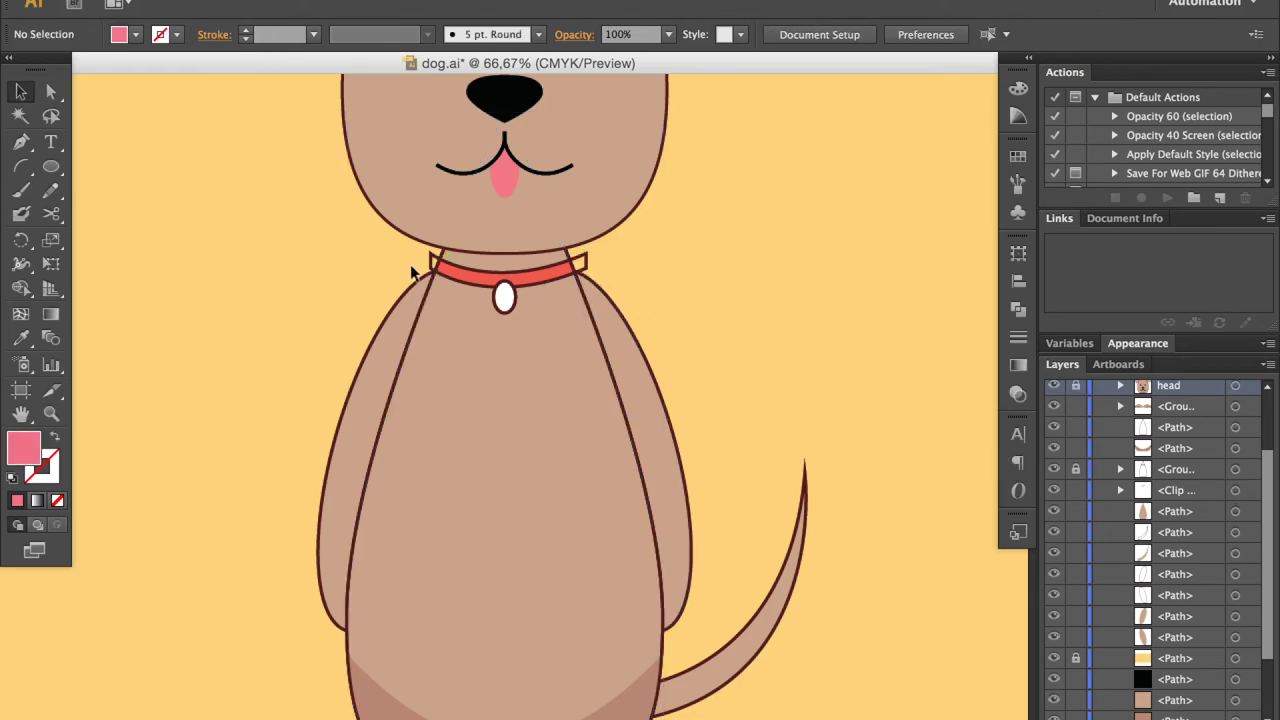
key(a)
scroll(1110, 580, up, 3)
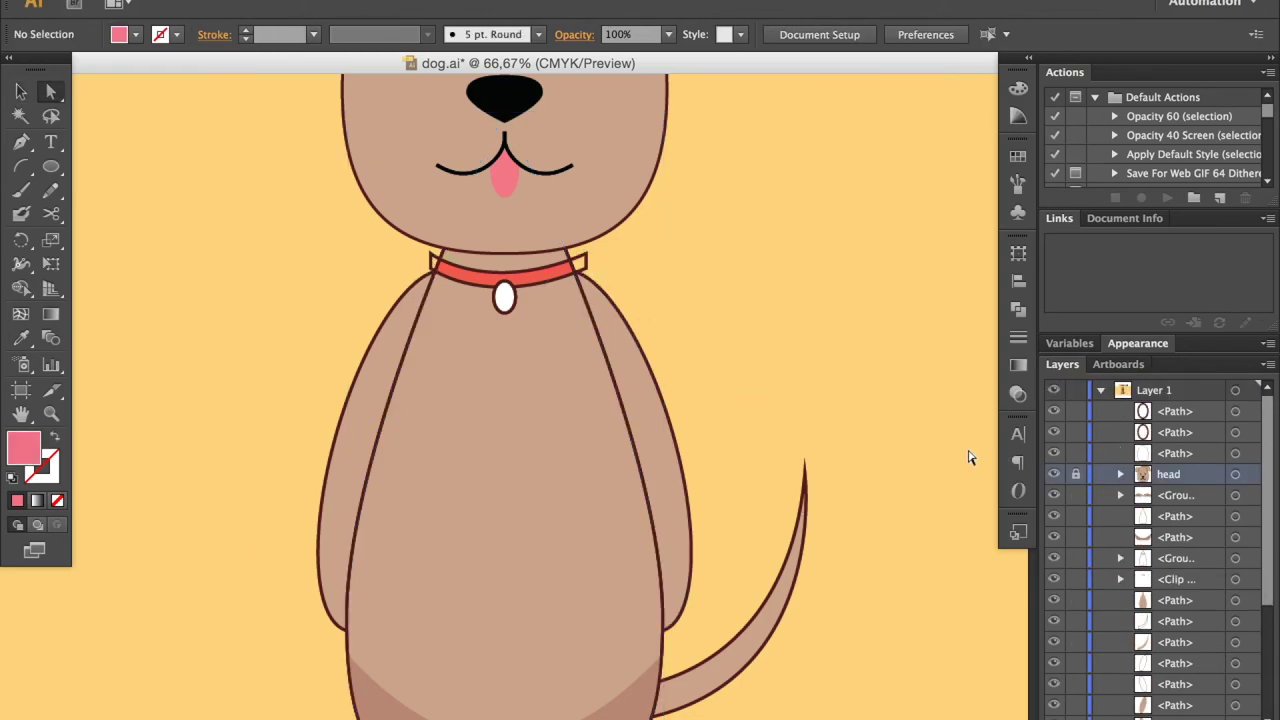
click(582, 262)
key(ctrl+shift+bracketright)
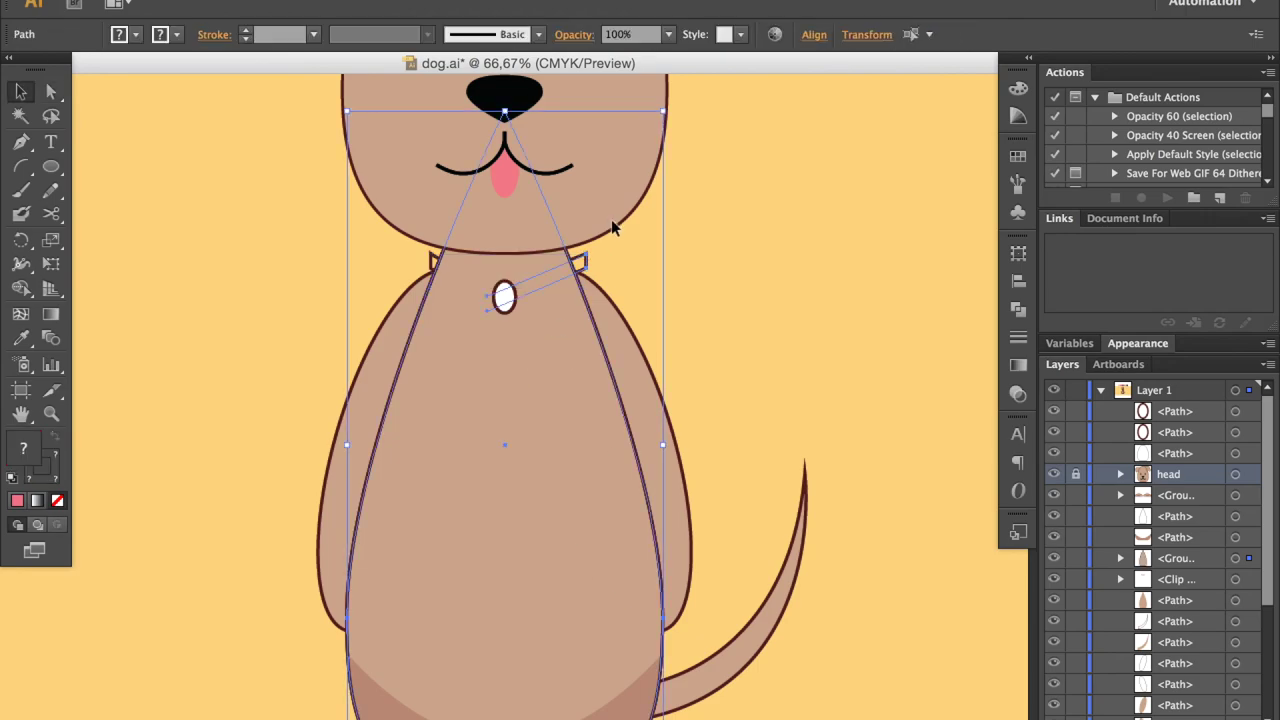
Step: Ungroup the collar and send the body path behind the collar
click(1235, 558)
click(1120, 558)
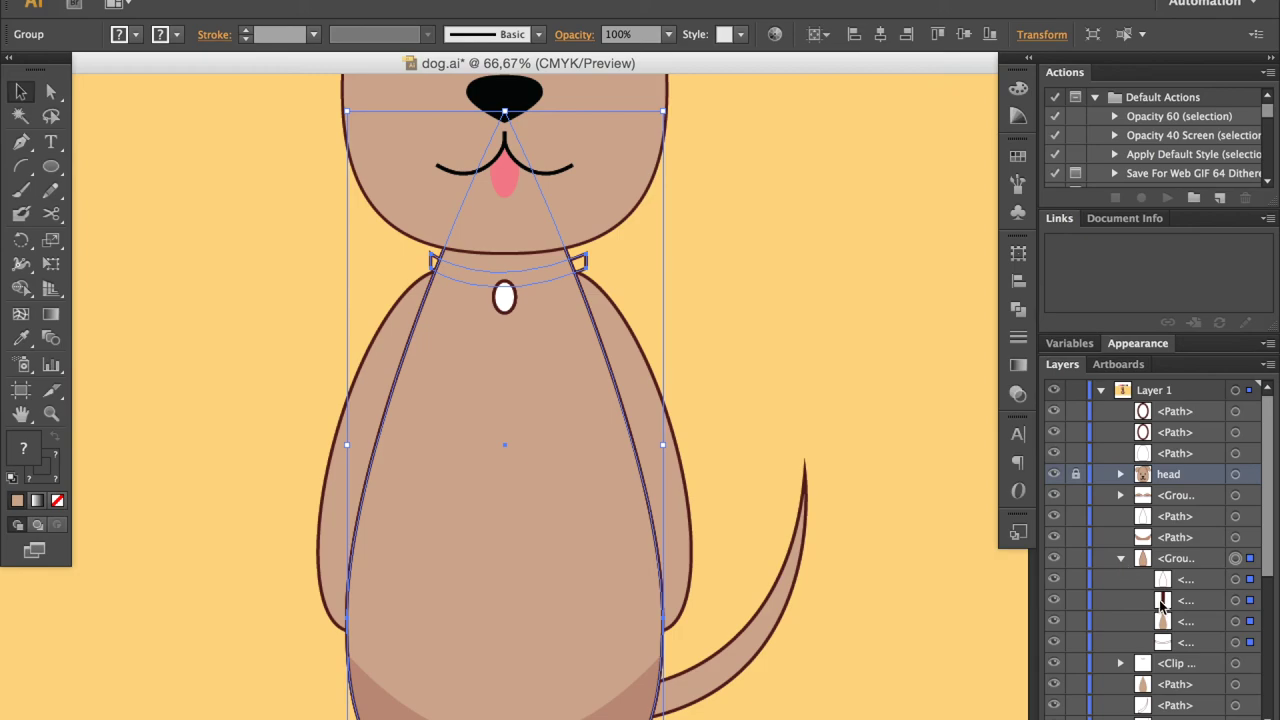
key(ctrl+shift+g)
click(585, 262)
click(624, 265)
click(563, 423)
key(ctrl+shift+bracketleft)
click(697, 287)
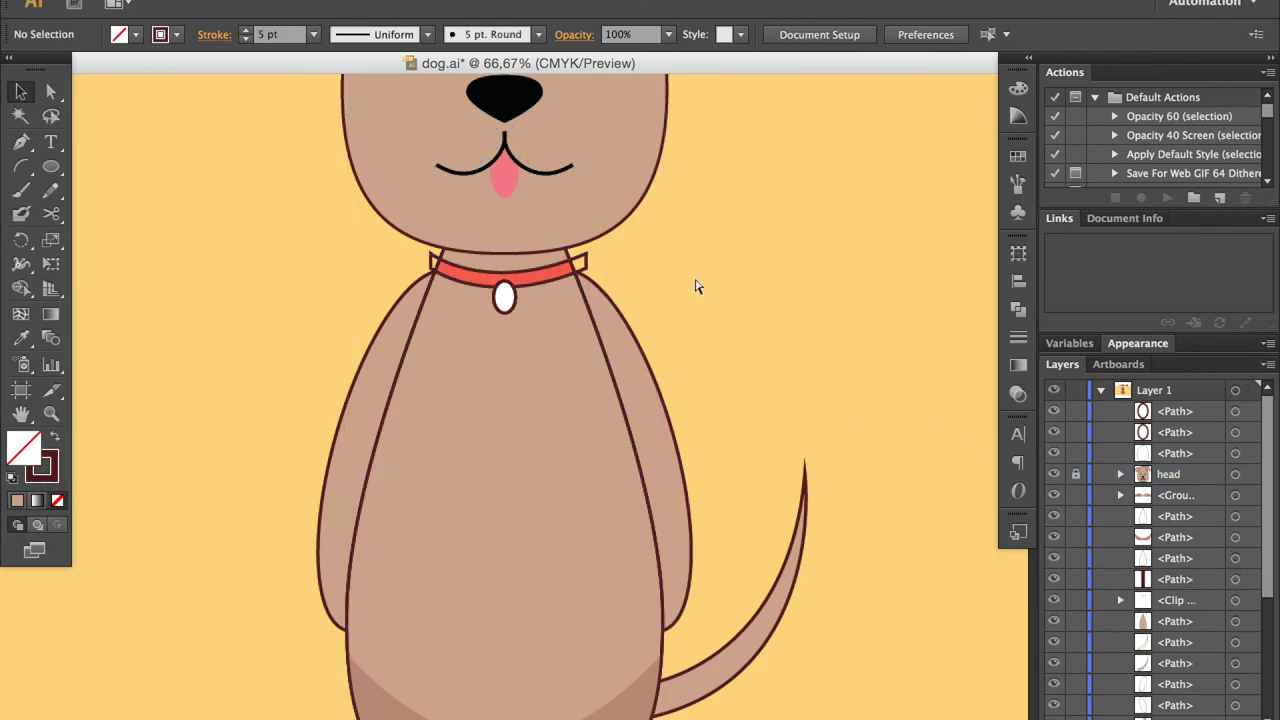
Step: Clip the red collar with the body shape so its tabs are hidden
scroll(532, 263, up, 4)
key(a)
click(768, 263)
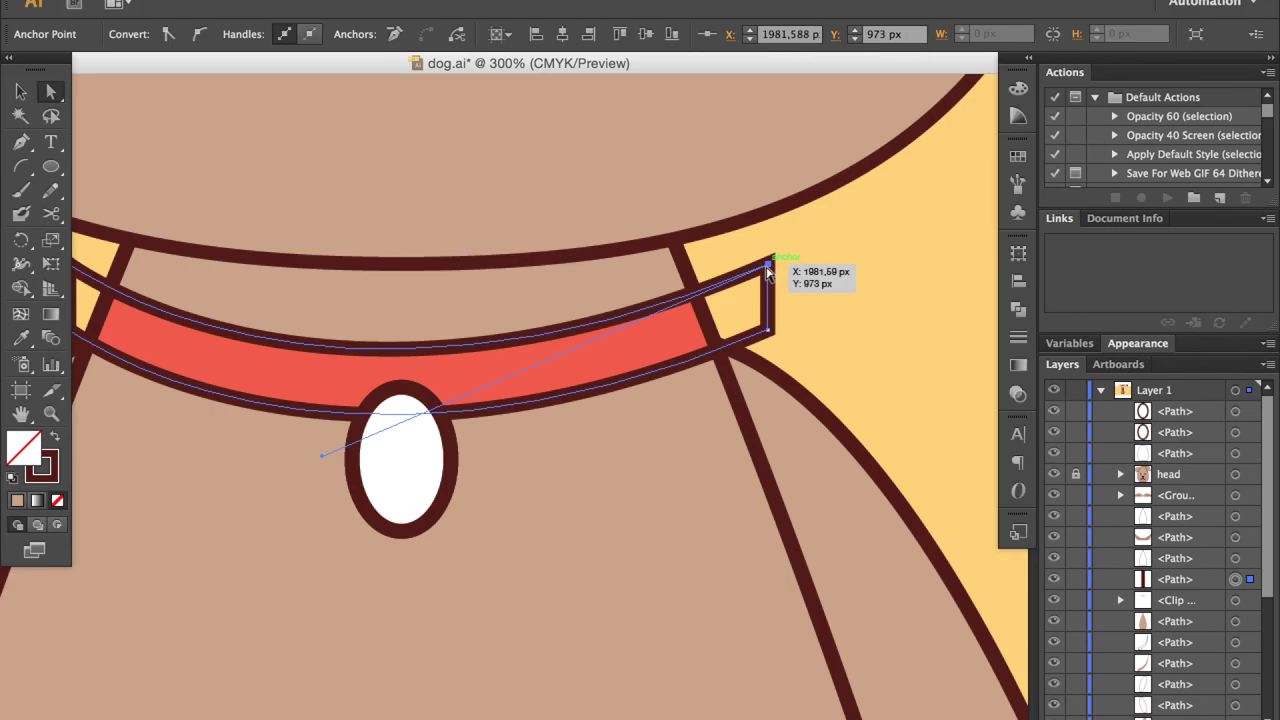
key(v)
click(630, 566)
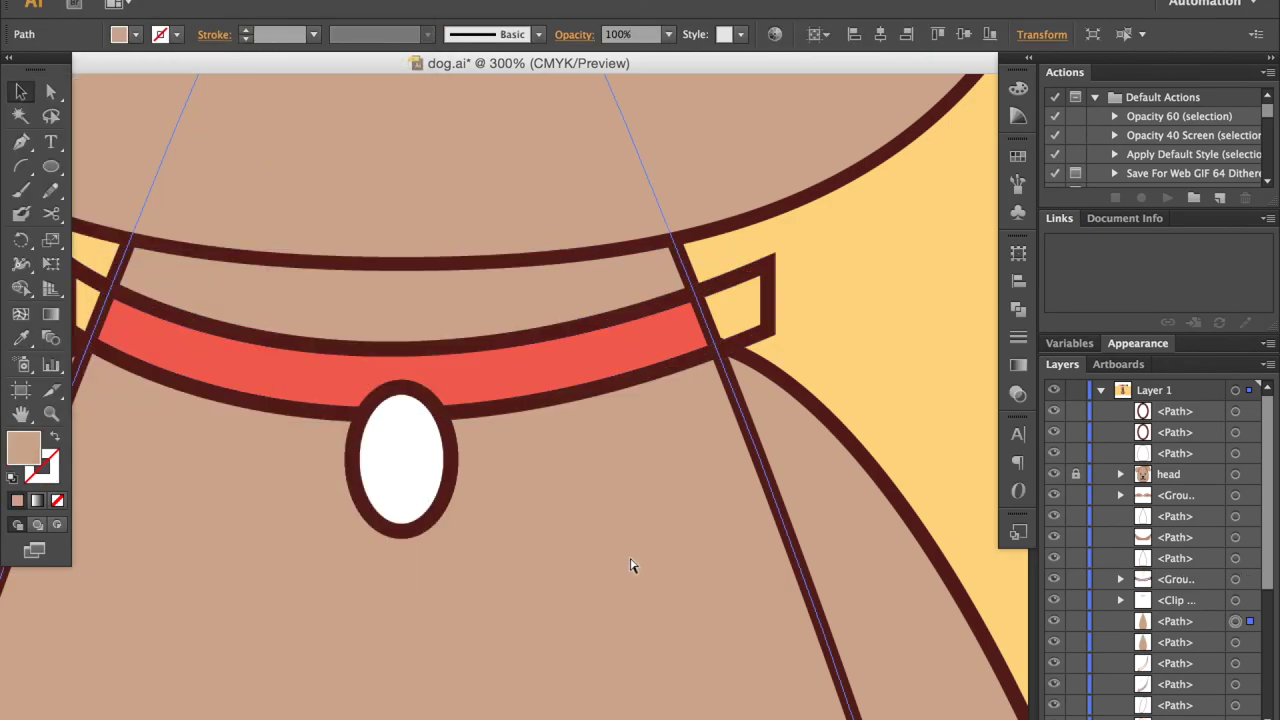
shift+click(757, 277)
key(ctrl+7)
click(823, 313)
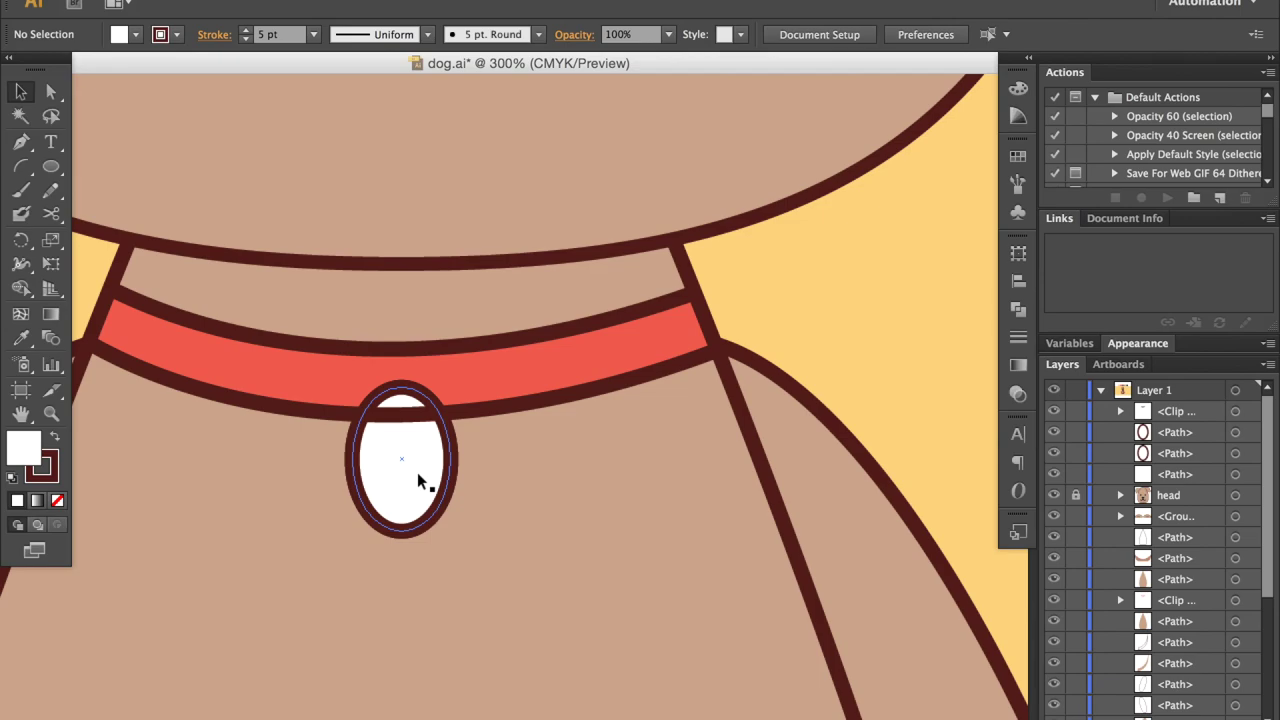
Step: Group all the body parts, including collar and tag, into a group named 'body'
scroll(1172, 590, up, 10)
click(414, 482)
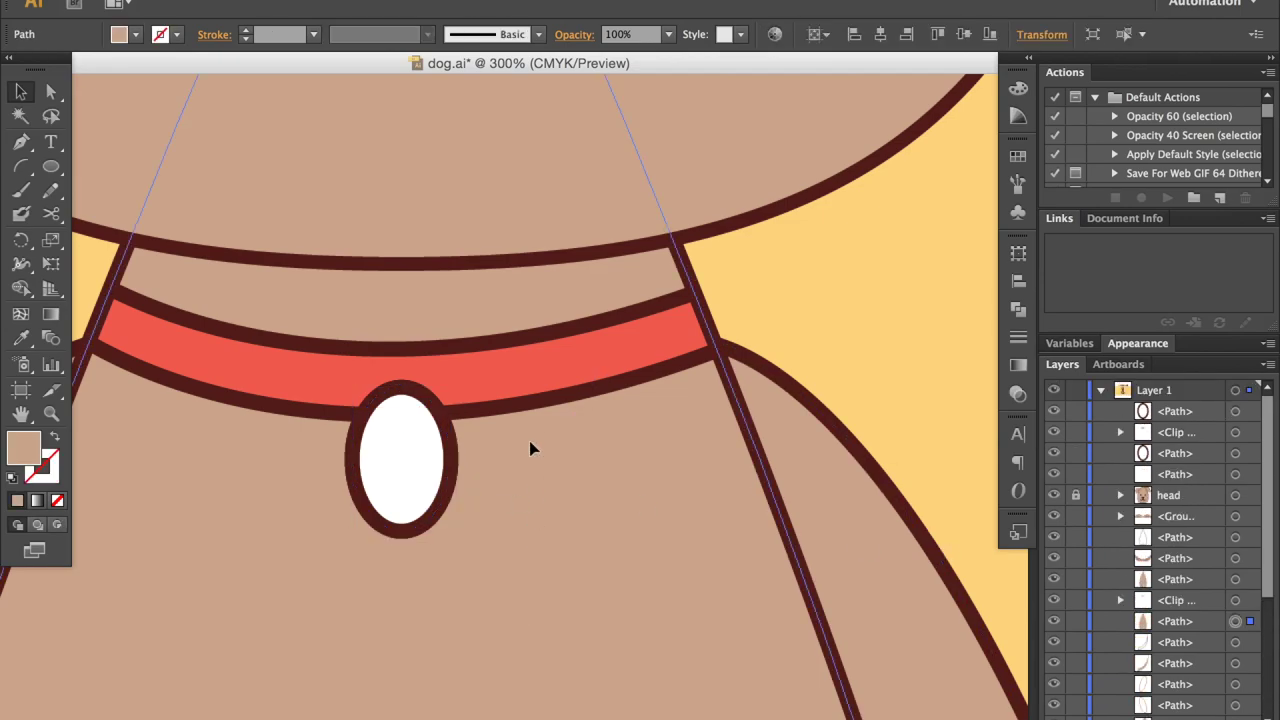
key(ctrl+minus)
key(ctrl+minus)
key(ctrl+minus)
key(ctrl+minus)
key(ctrl+minus)
click(637, 578)
drag(626, 597, 337, 297)
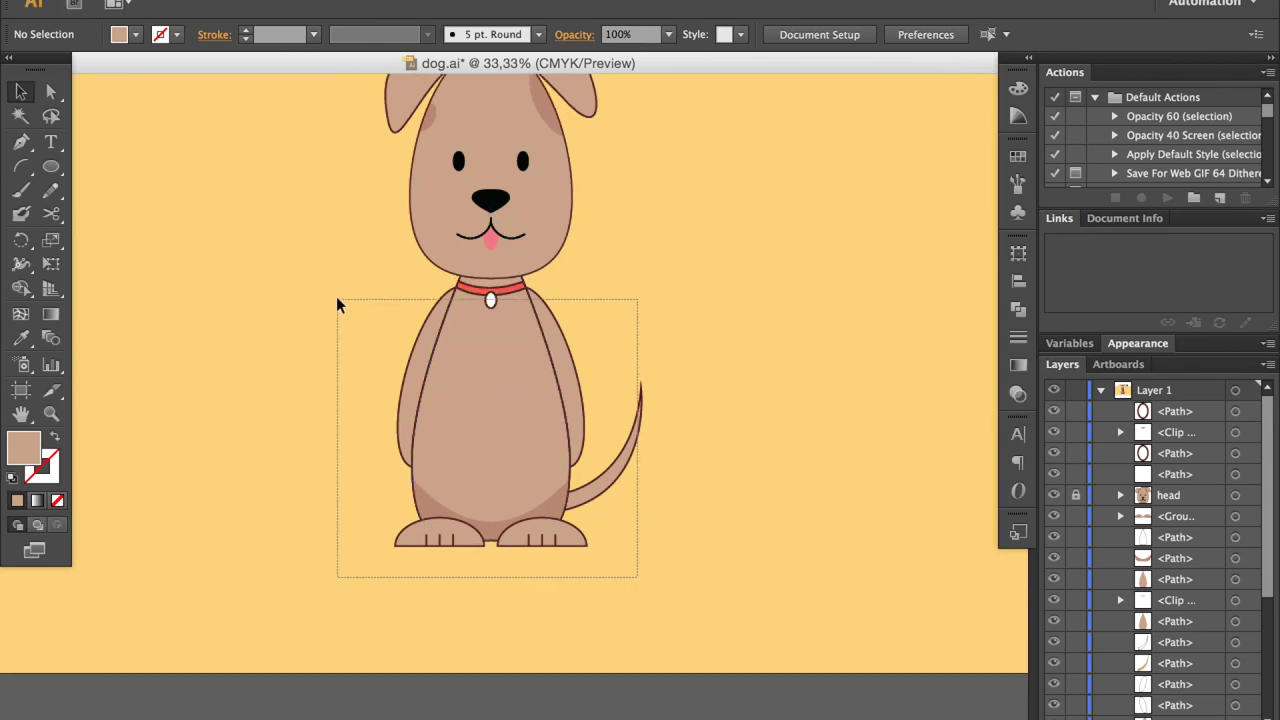
key(ctrl+g)
double_click(1172, 411)
text(body)
key(Return)
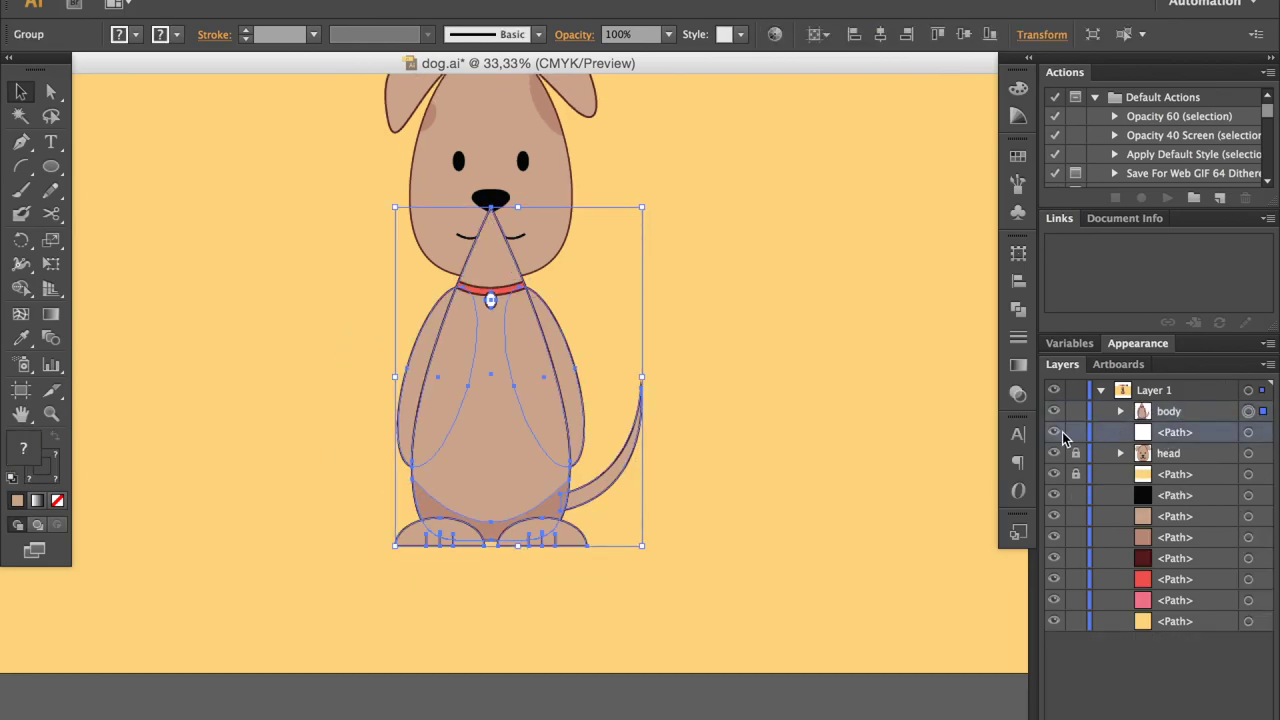
click(843, 480)
Step: Move the head group above the body and delete the white colour square
drag(1168, 453, 1165, 403)
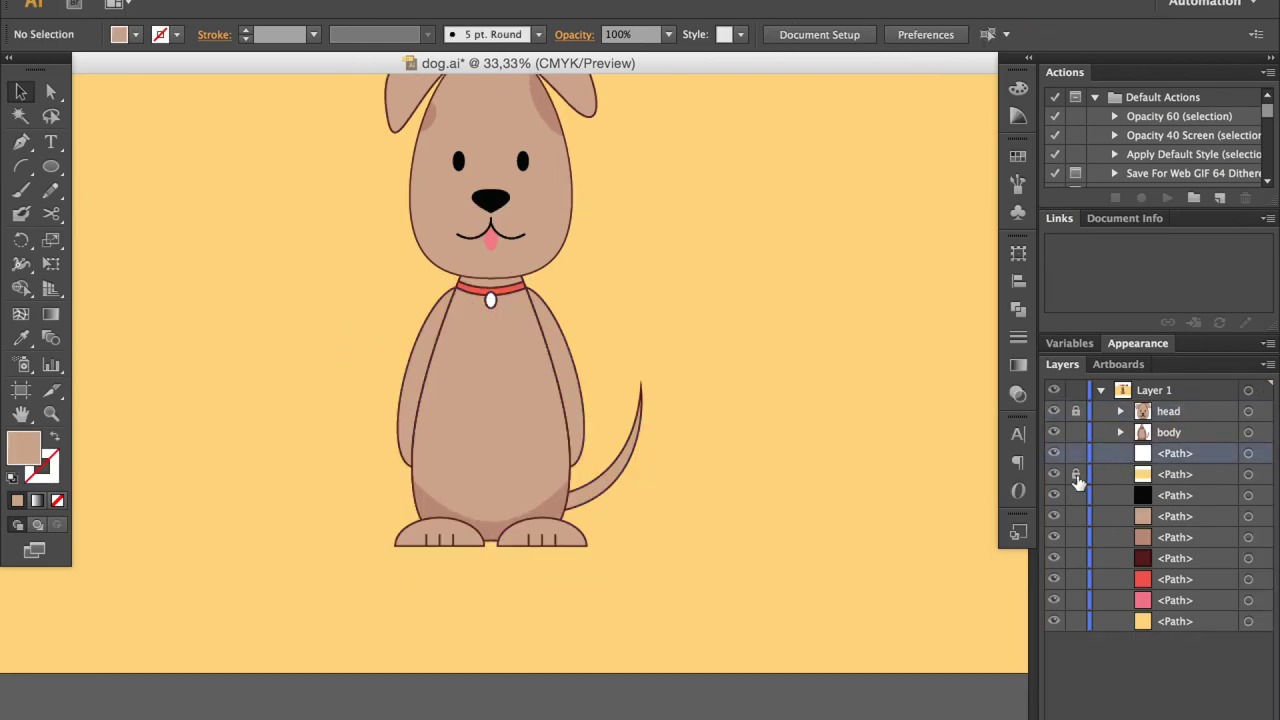
key(ctrl+minus)
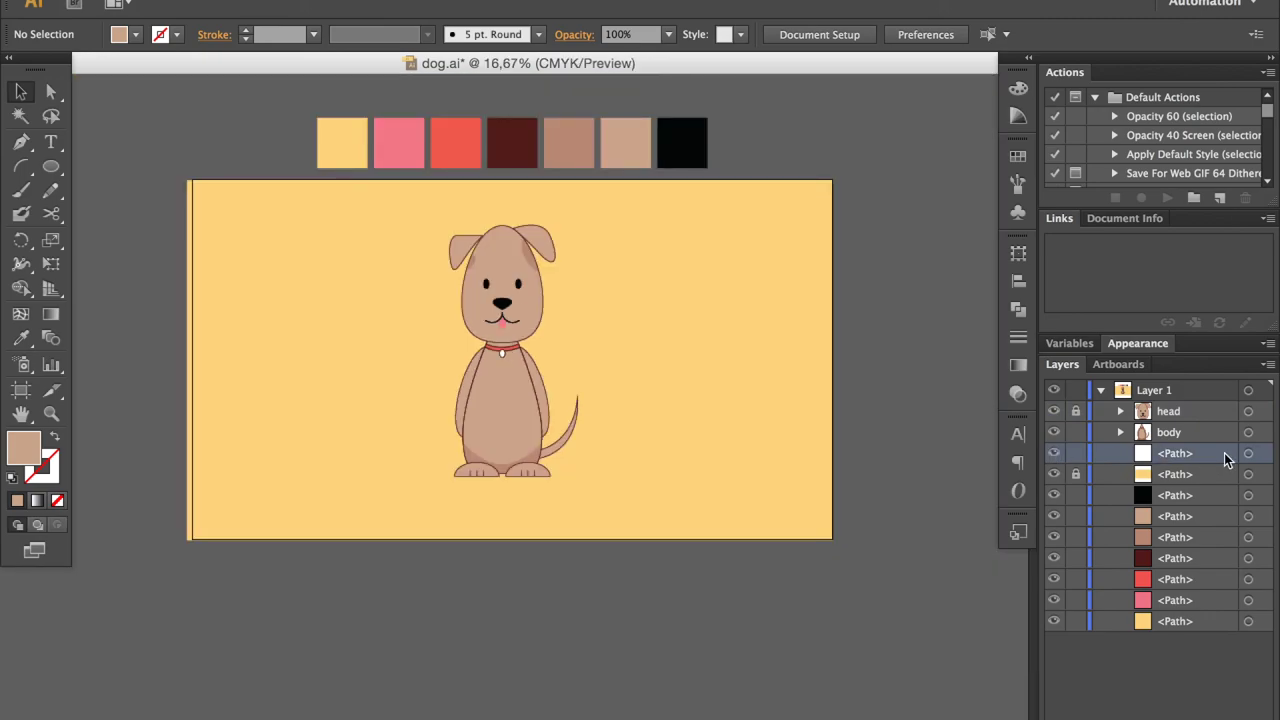
click(1248, 453)
key(Delete)
key(ctrl+plus)
key(ctrl+plus)
key(ctrl+minus)
key(ctrl+minus)
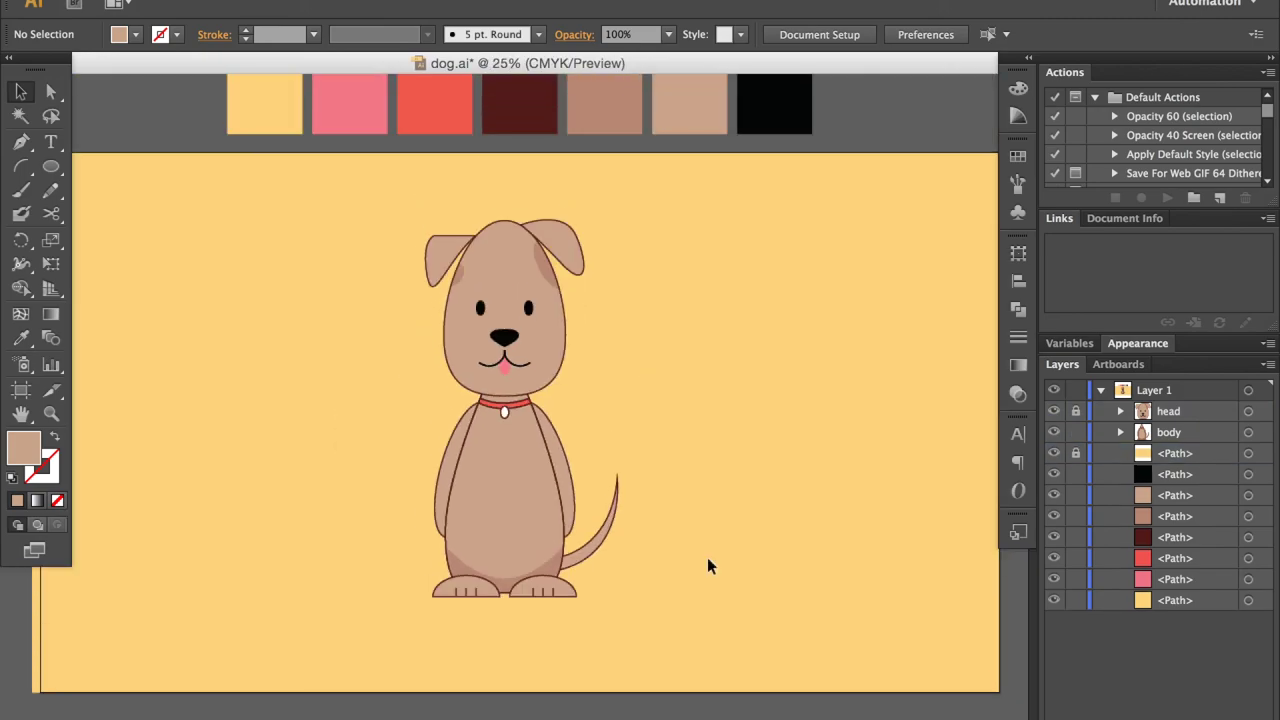
Step: Export the artwork as dog.png in PNG format, replacing the existing file
click(150, 0)
click(178, 314)
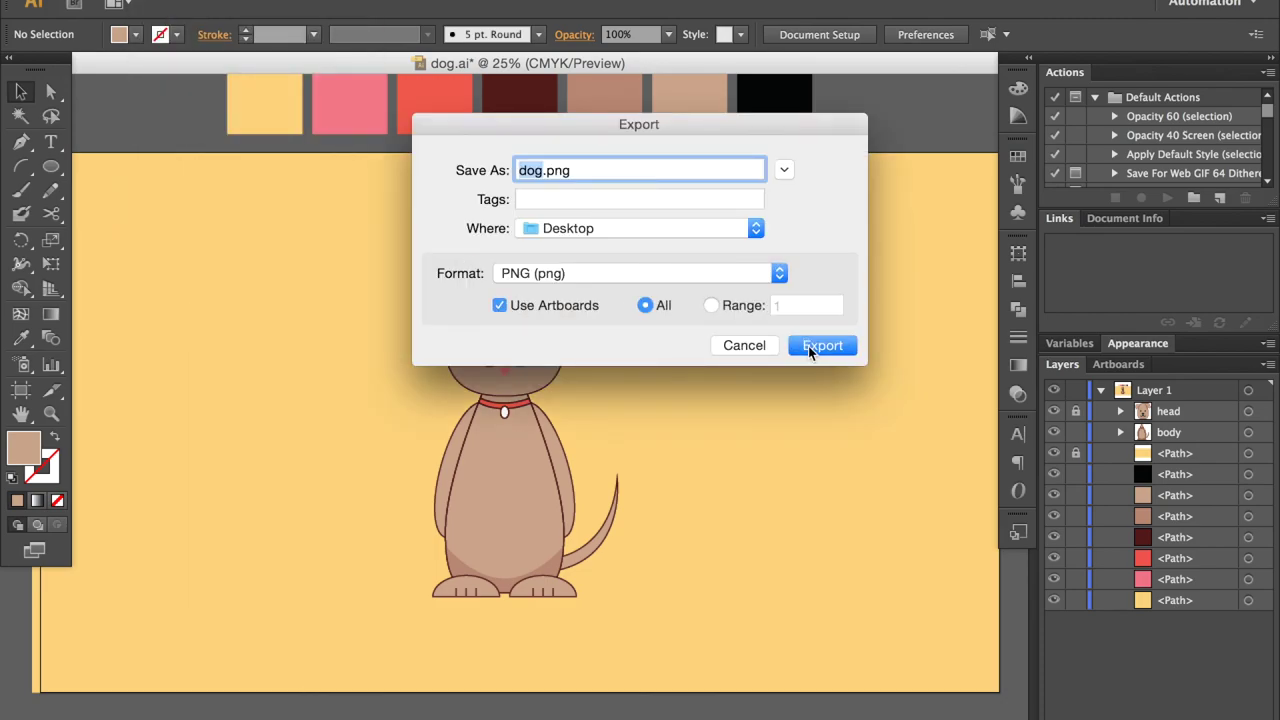
click(810, 345)
click(335, 458)
click(565, 237)
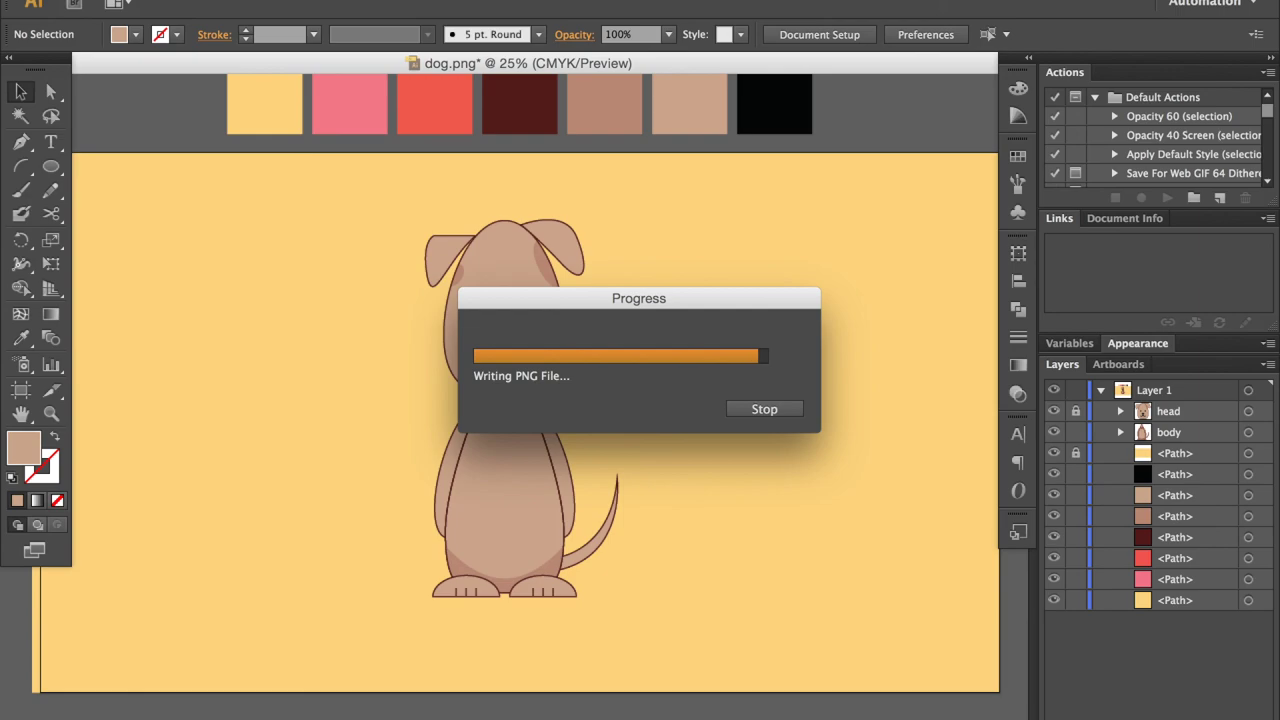
Step: Save the file as dog.ai, overwriting the existing copy
click(240, 134)
click(822, 345)
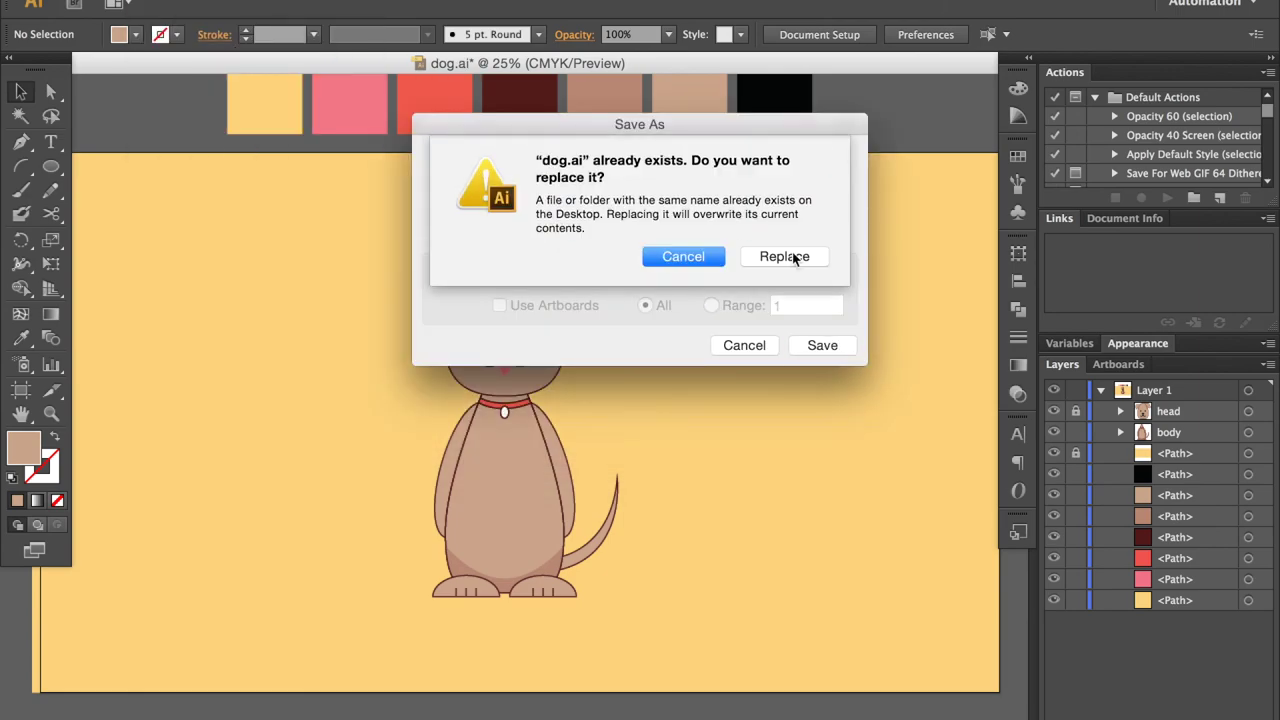
click(786, 257)
click(414, 695)
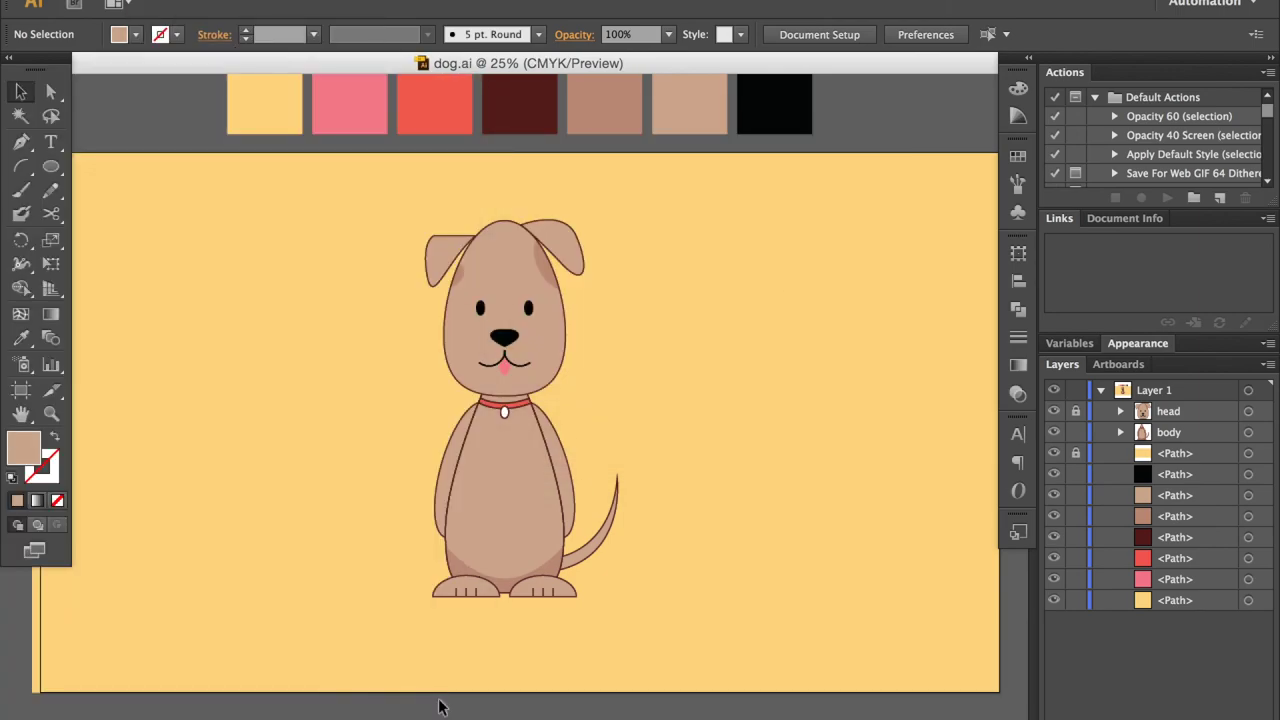
Step: Open the exported dog-01.png in Preview and view it full screen
key(super+q)
click(1207, 360)
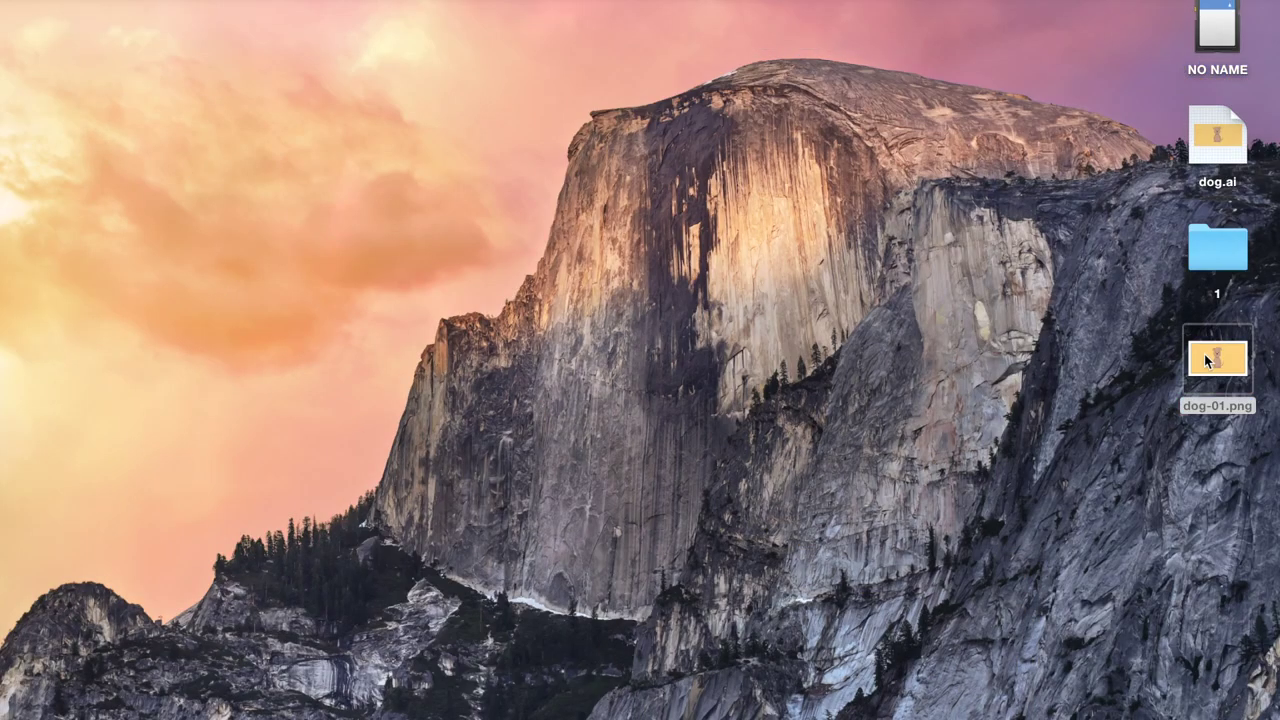
double_click(1230, 372)
click(60, 5)
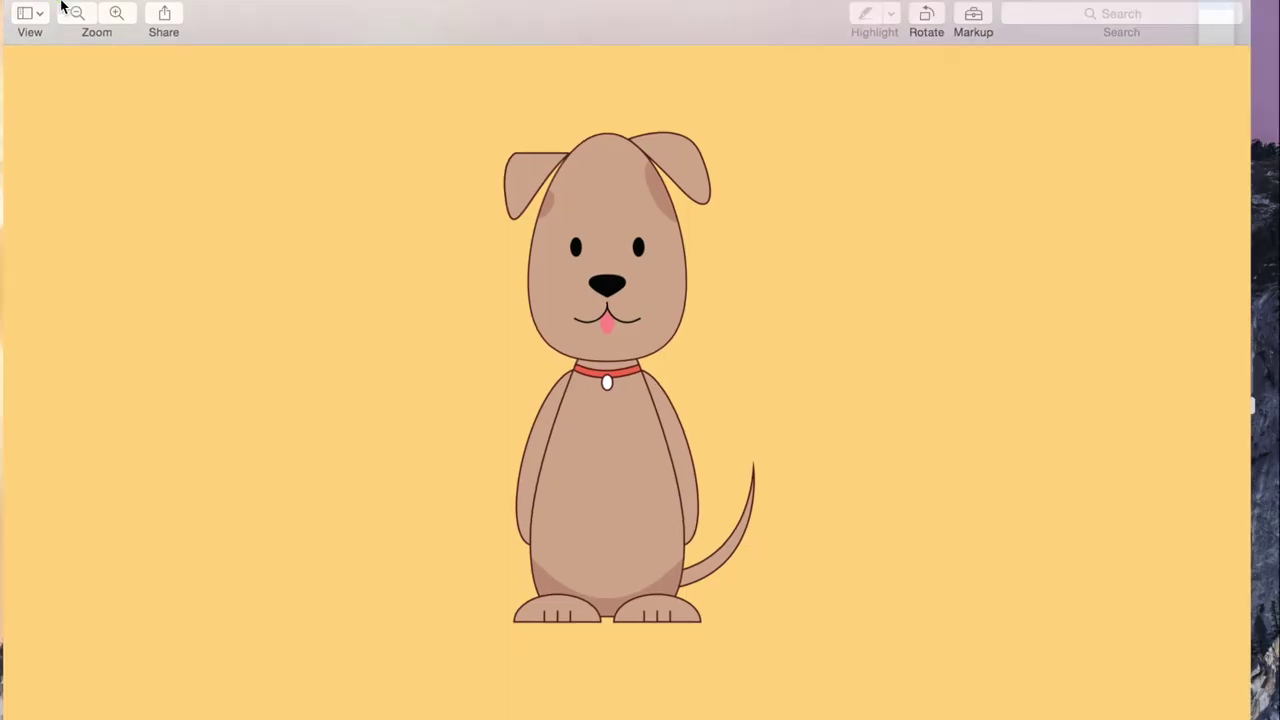